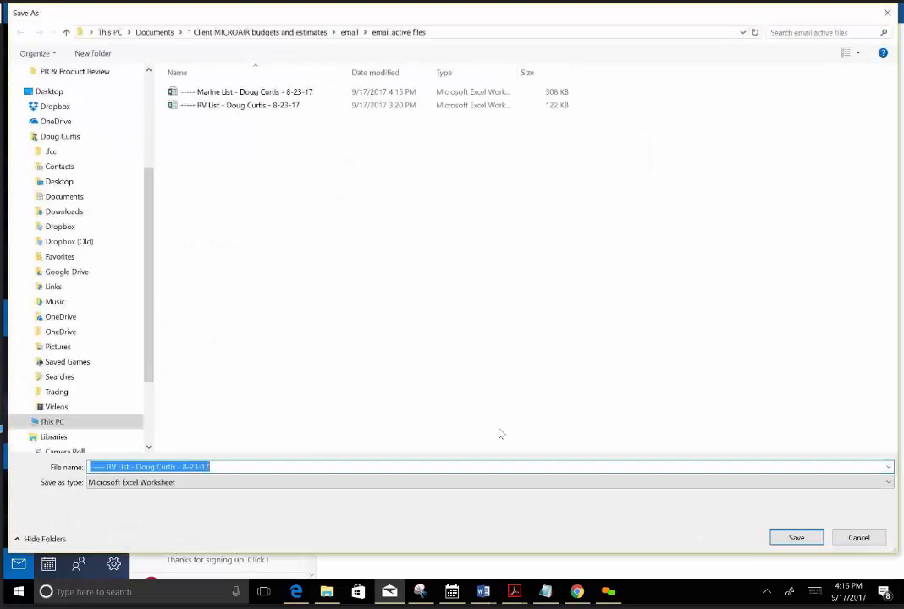
# Save the RV List attachment dated 8-23-17 in the email active files folder, replacing the existing copy.
pyautogui.click(794, 539)
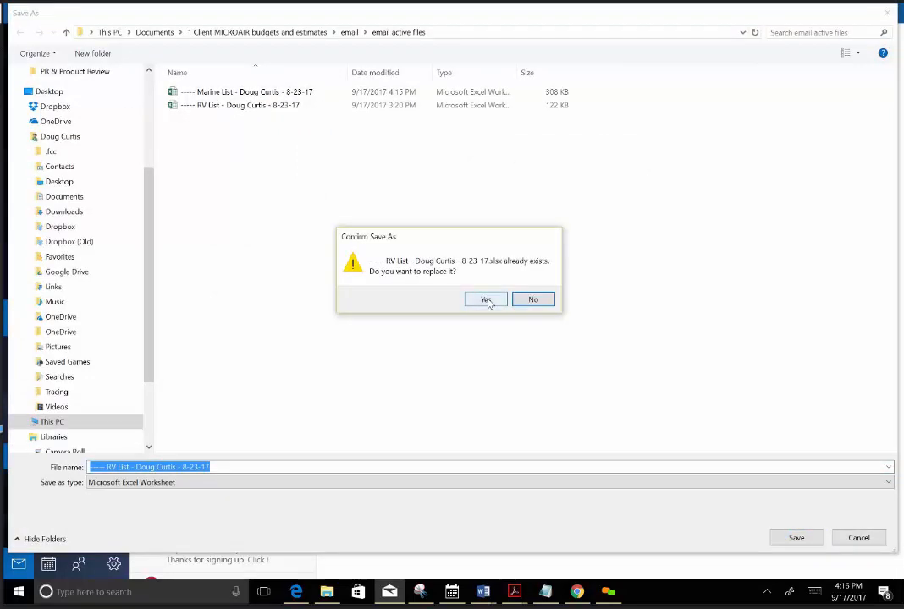
pyautogui.click(487, 301)
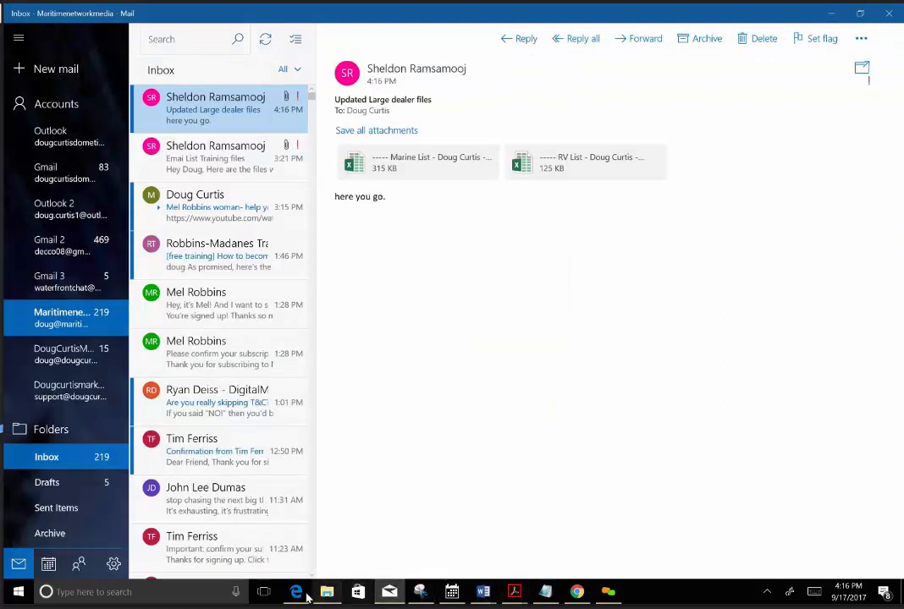
# Switch to the mail chimp training 1 note in Notepad and add a separator line of equals signs below the text.
pyautogui.click(577, 592)
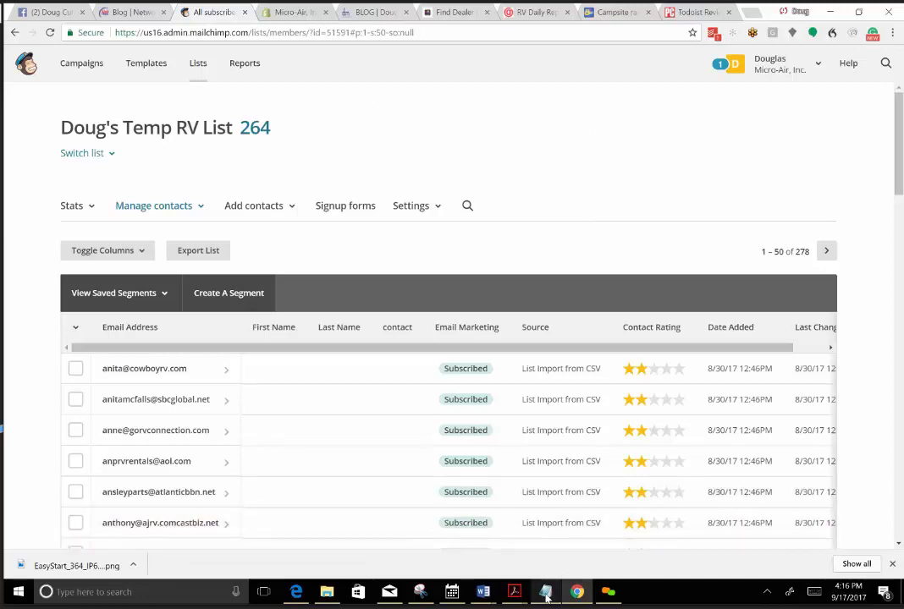
pyautogui.moveTo(546, 592)
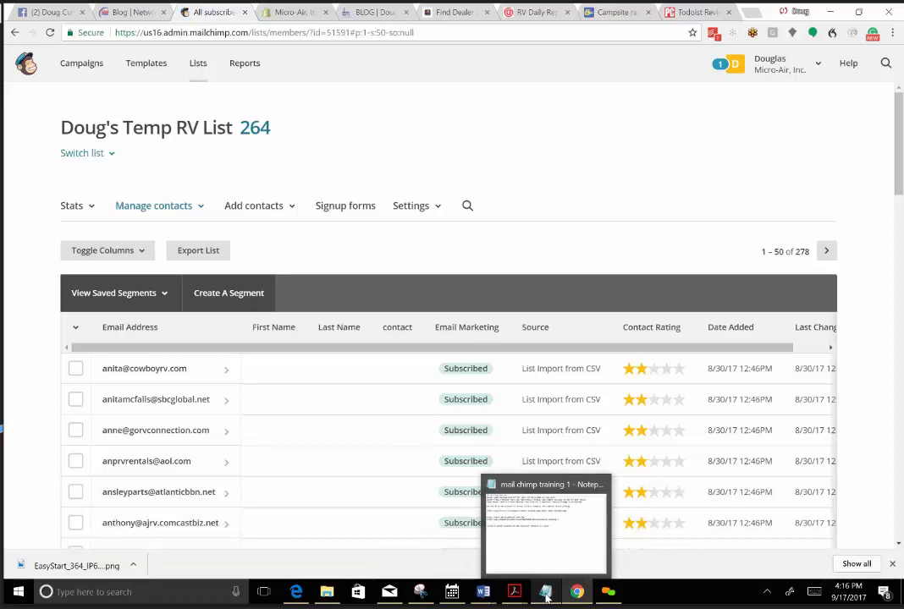
pyautogui.click(552, 543)
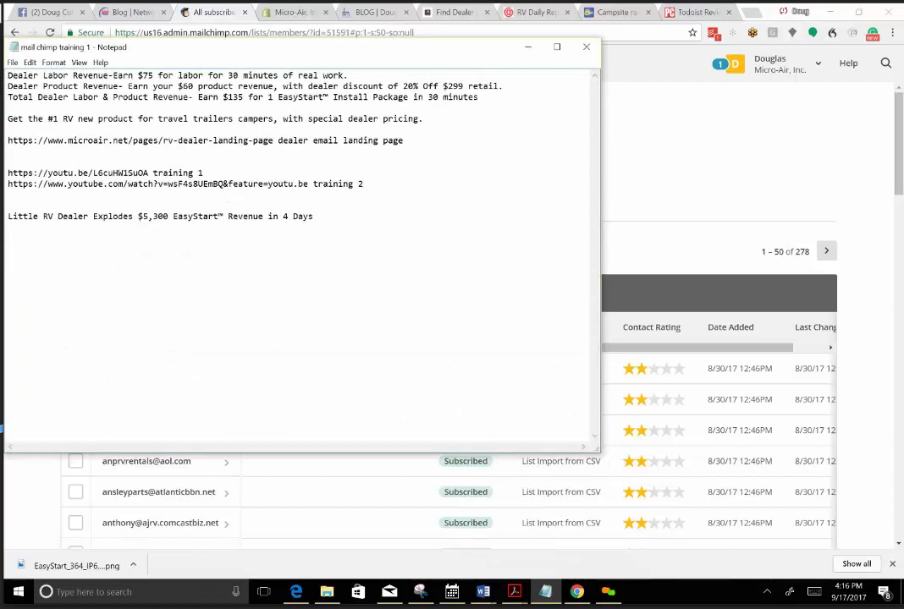
pyautogui.write('========================================================')
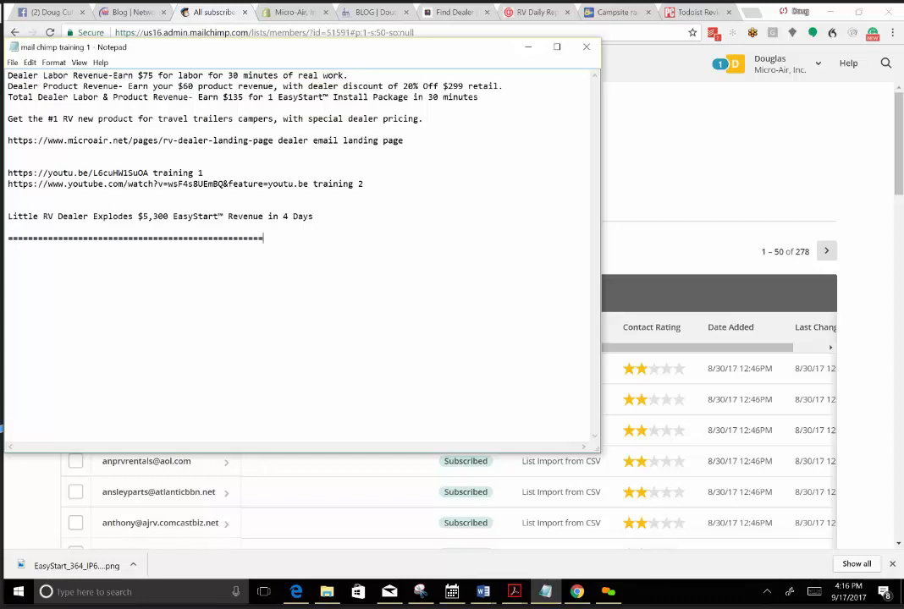
pyautogui.write('============')
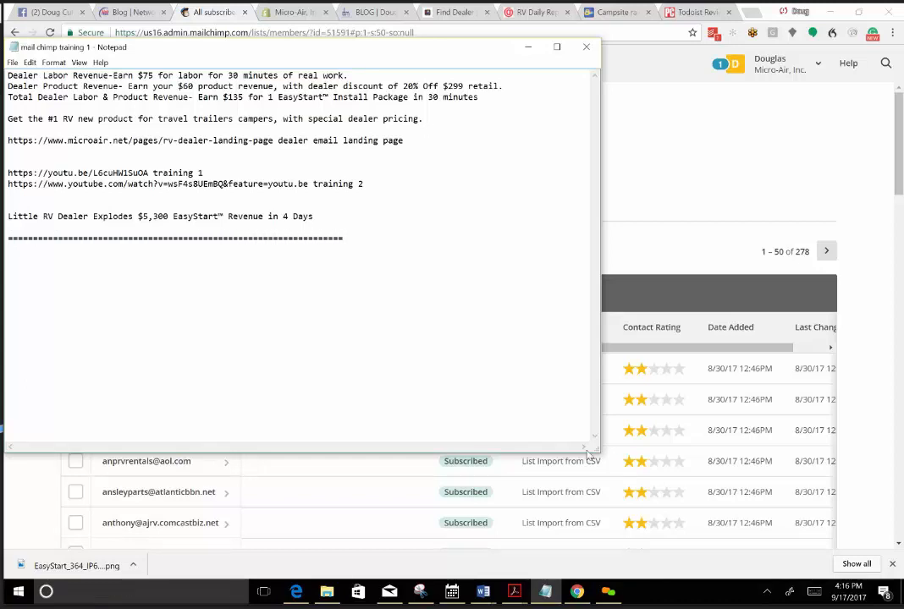
# Add the line "New Marine List-9-20-17" below the separator in the mail chimp training 1 note.
pyautogui.click(640, 319)
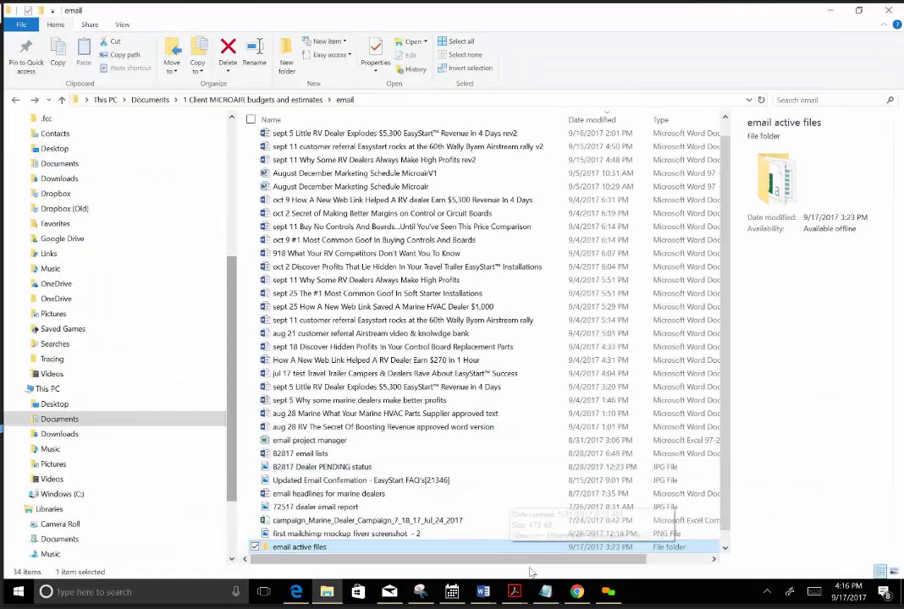
pyautogui.click(546, 592)
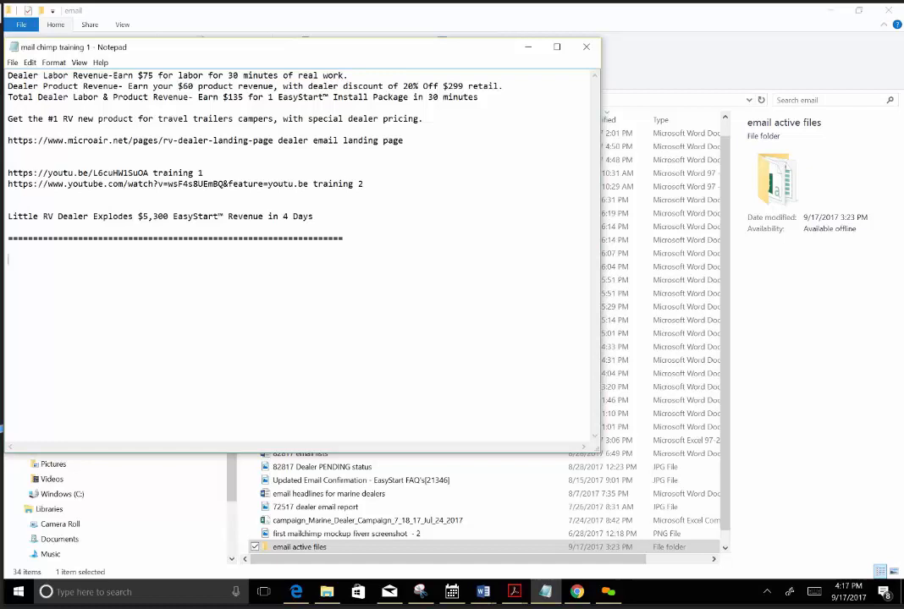
pyautogui.write('New Marine List-9-')
pyautogui.write('20-17')
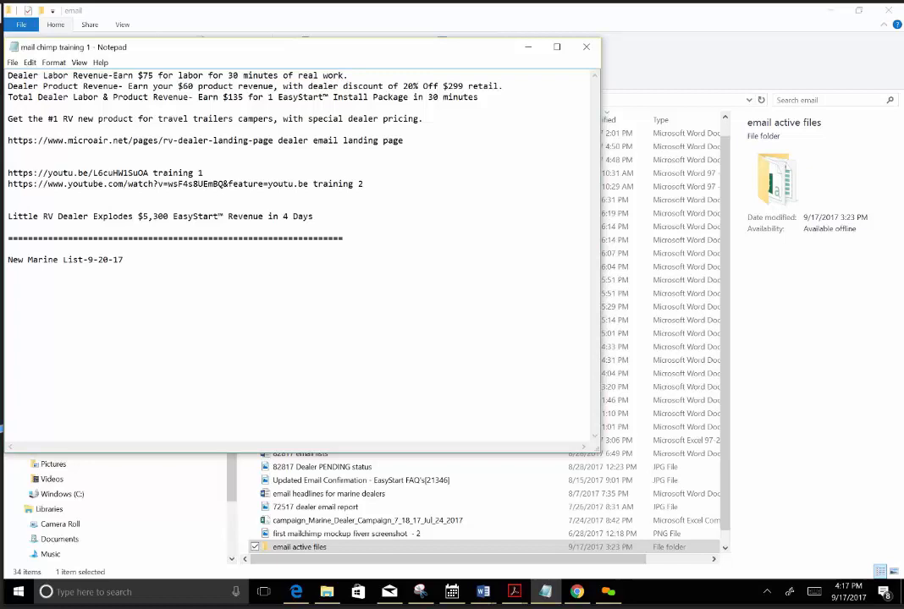
# Duplicate the New Marine List line beneath itself and change the copy to "New RV List-9-20-17".
pyautogui.press('Up')
pyautogui.hotkey('shift', 'Down')
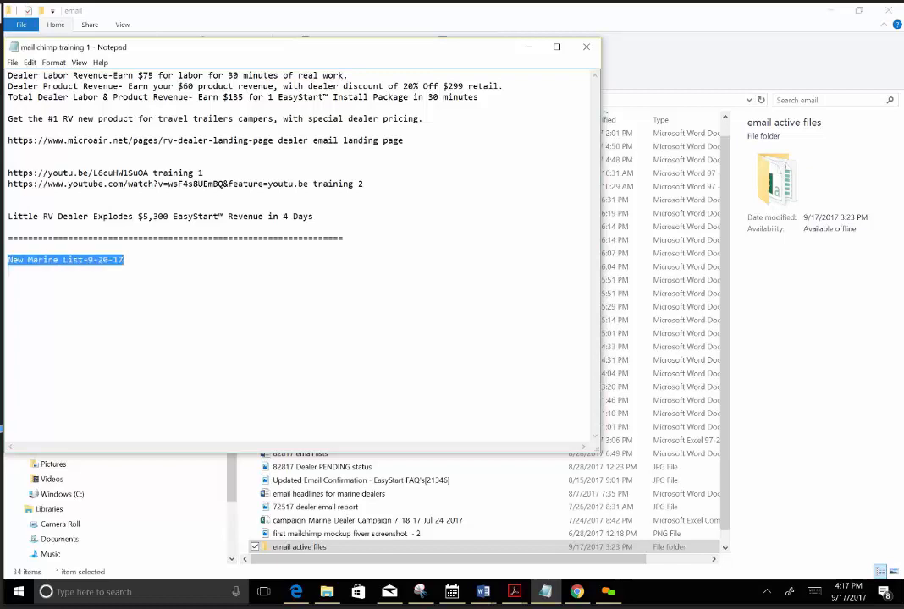
pyautogui.rightClick(7, 261)
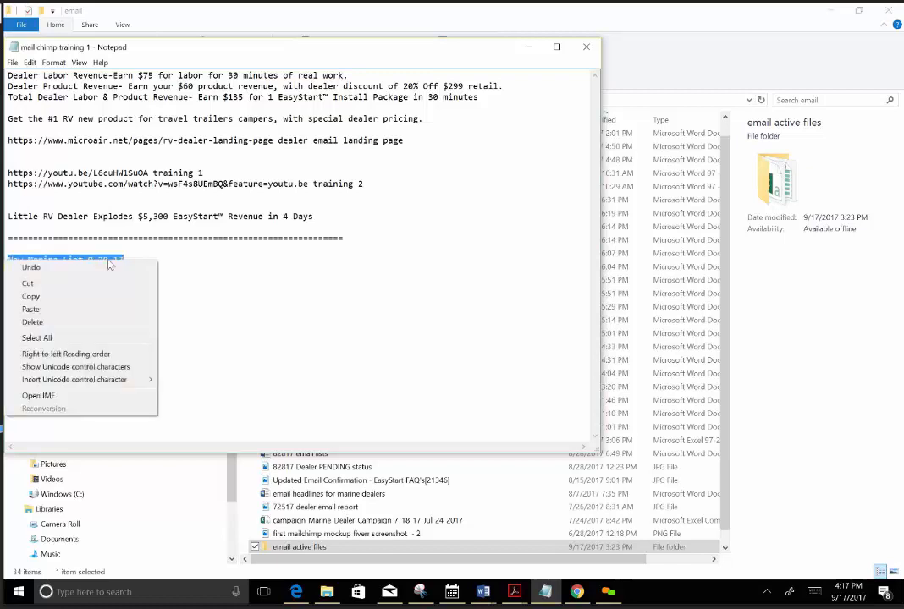
pyautogui.click(59, 298)
pyautogui.click(7, 277)
pyautogui.rightClick(6, 276)
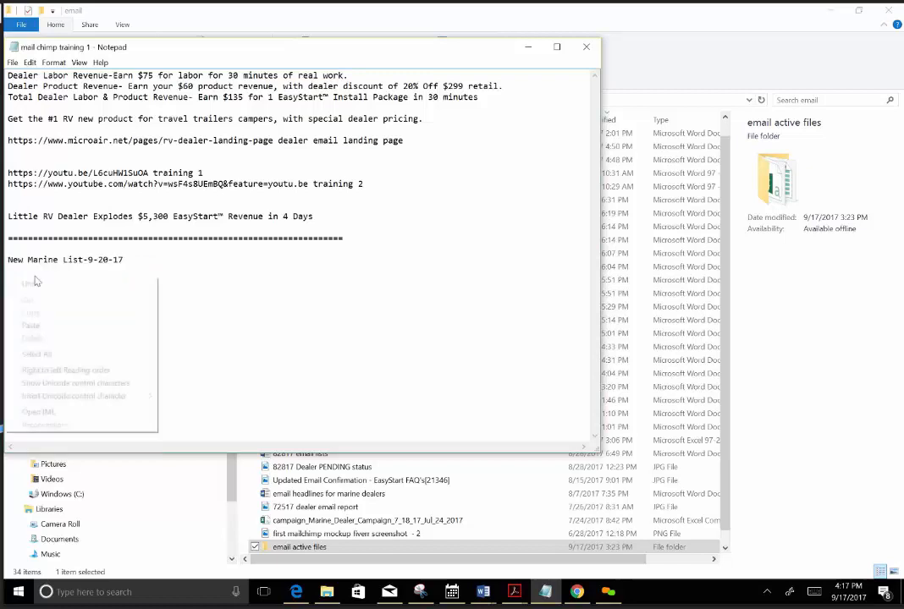
pyautogui.click(33, 327)
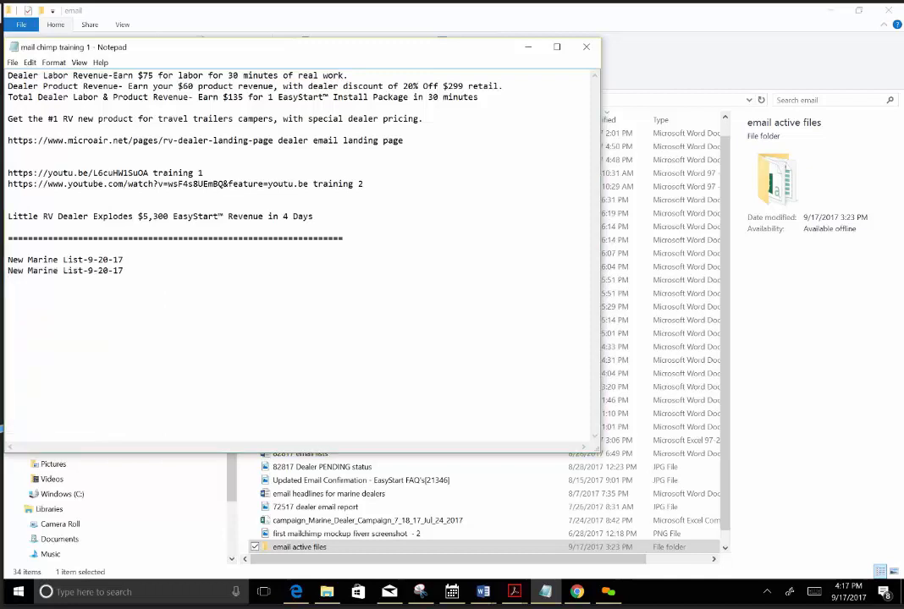
pyautogui.doubleClick(44, 271)
pyautogui.write('RV')
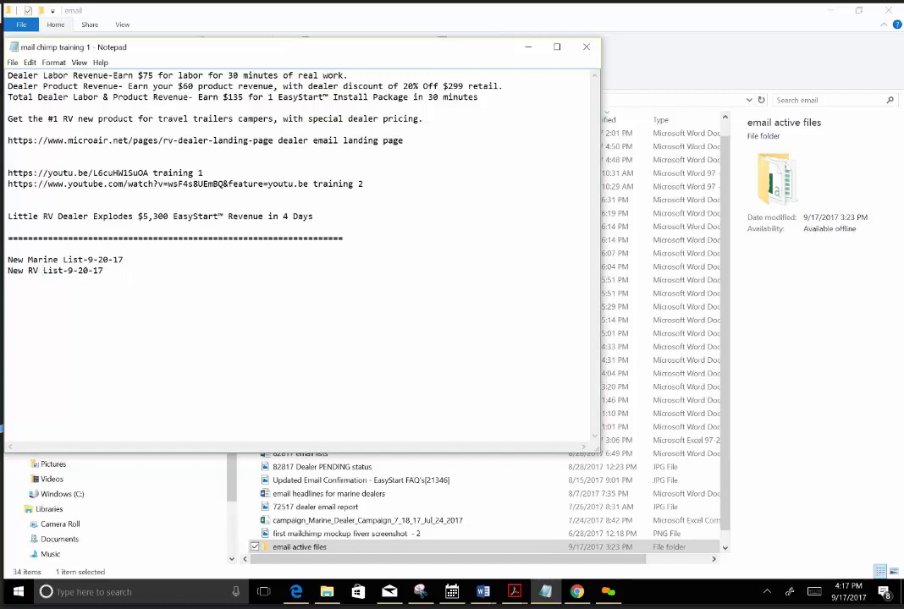
# Copy the Marine and RV list lines together and paste the pair twice underneath.
pyautogui.moveTo(8, 260); pyautogui.dragTo(104, 271)
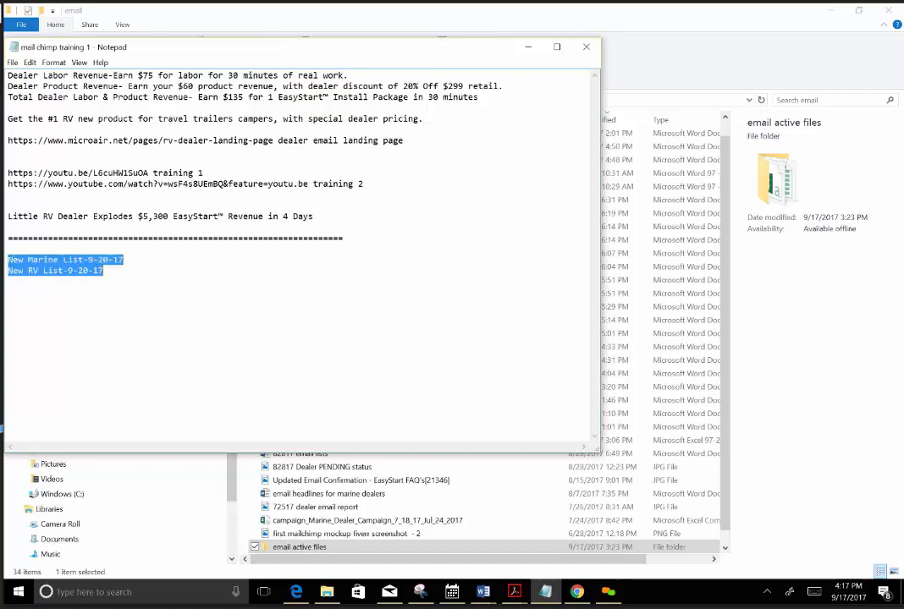
pyautogui.rightClick(14, 269)
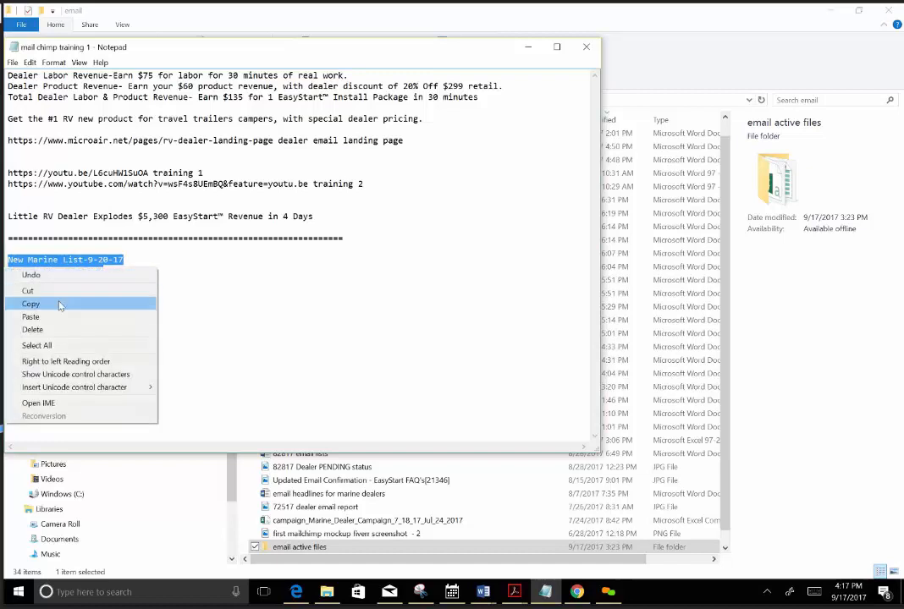
pyautogui.click(59, 303)
pyautogui.click(8, 286)
pyautogui.rightClick(9, 286)
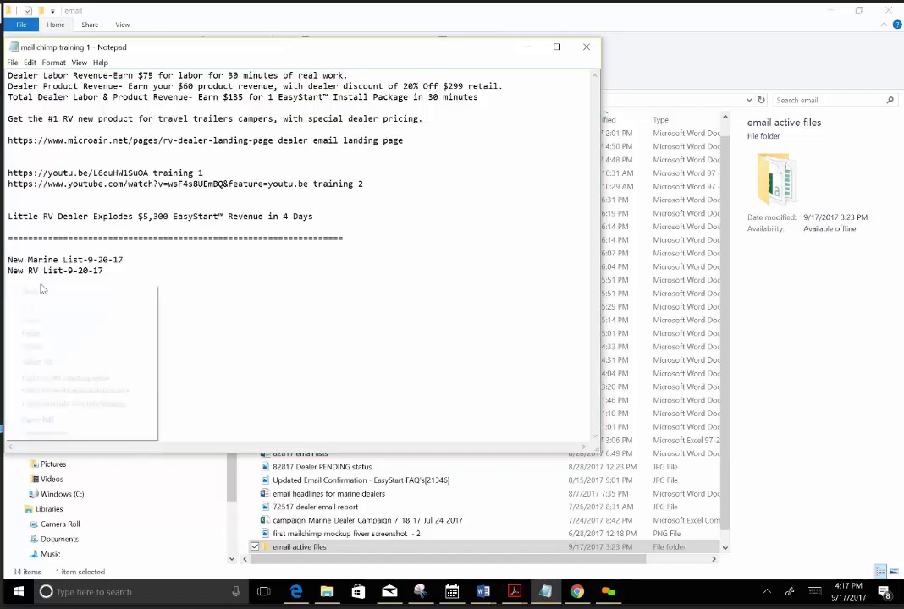
pyautogui.click(30, 332)
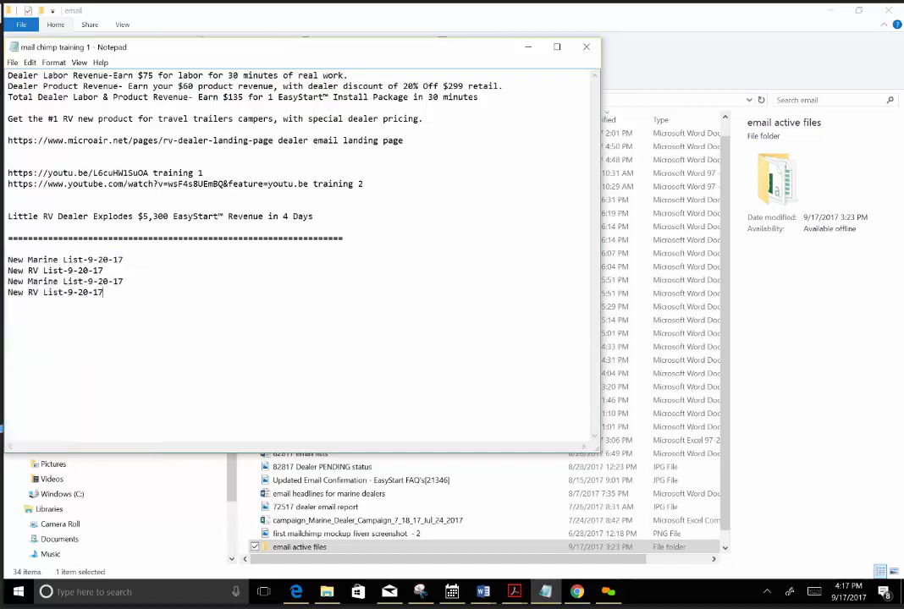
pyautogui.rightClick(8, 305)
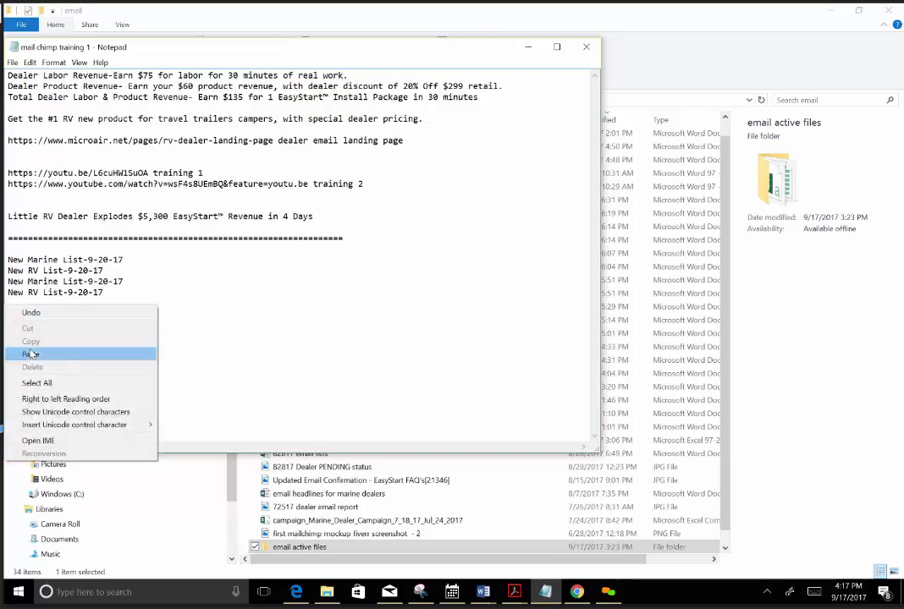
pyautogui.click(30, 354)
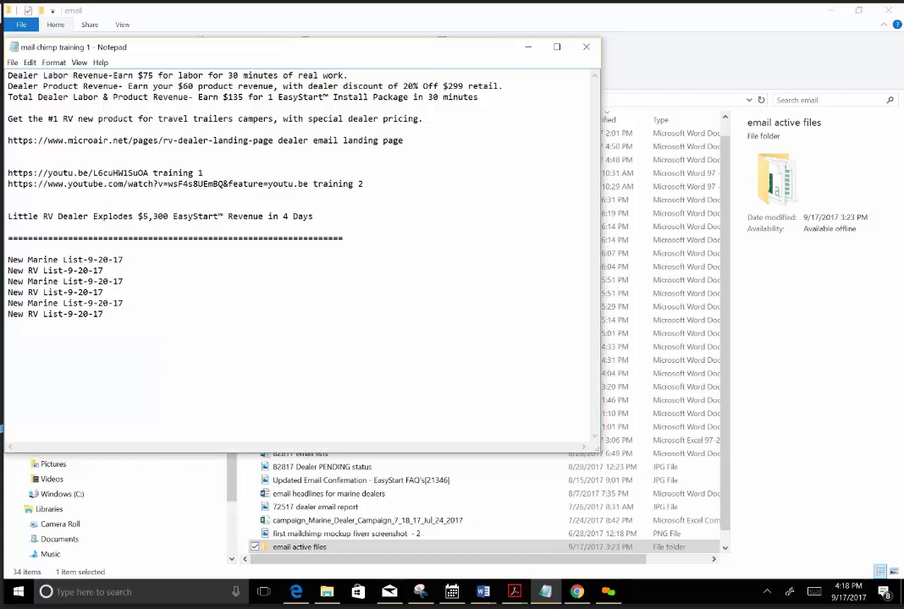
# Change the dates of the second Marine and RV pair to 9-21-17 and of the third pair to 9-22-17.
pyautogui.press('BackSpace')
pyautogui.write('1')
pyautogui.press('Delete')
pyautogui.write('1')
pyautogui.click(101, 303)
pyautogui.press('Delete')
pyautogui.write('2')
pyautogui.moveTo(82, 314); pyautogui.dragTo(88, 314)
pyautogui.write('2')
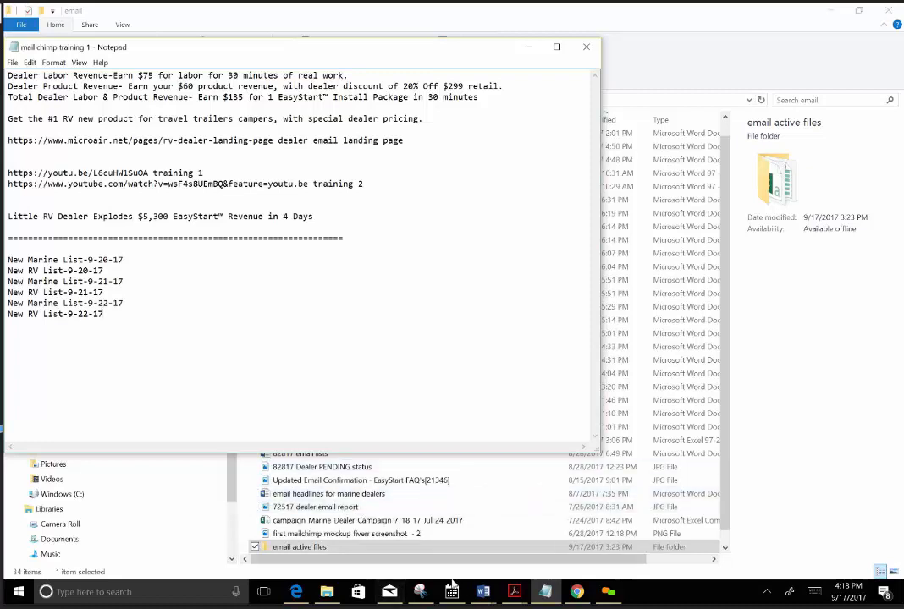
# Switch to File Explorer, open the email active files folder and widen its Name column.
pyautogui.click(586, 590)
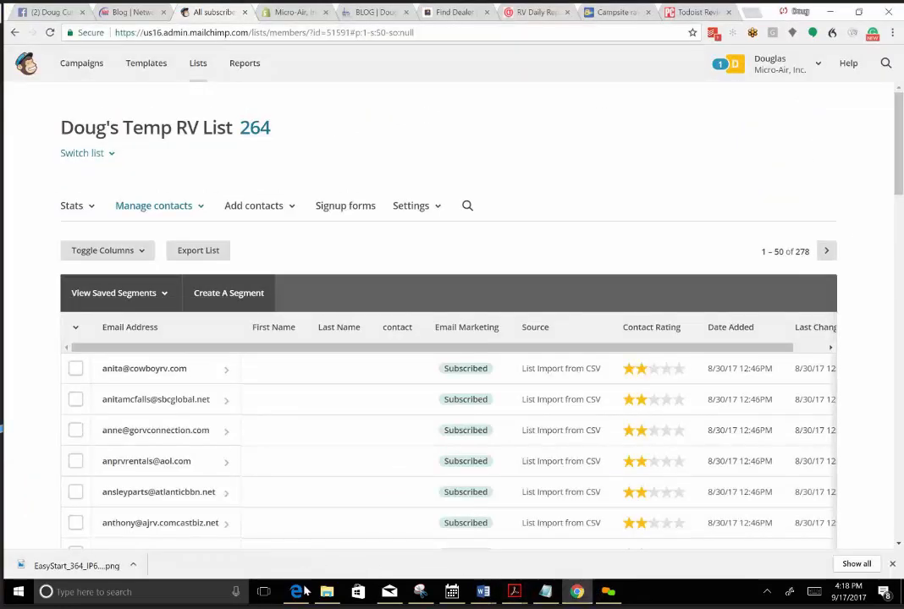
pyautogui.moveTo(317, 595)
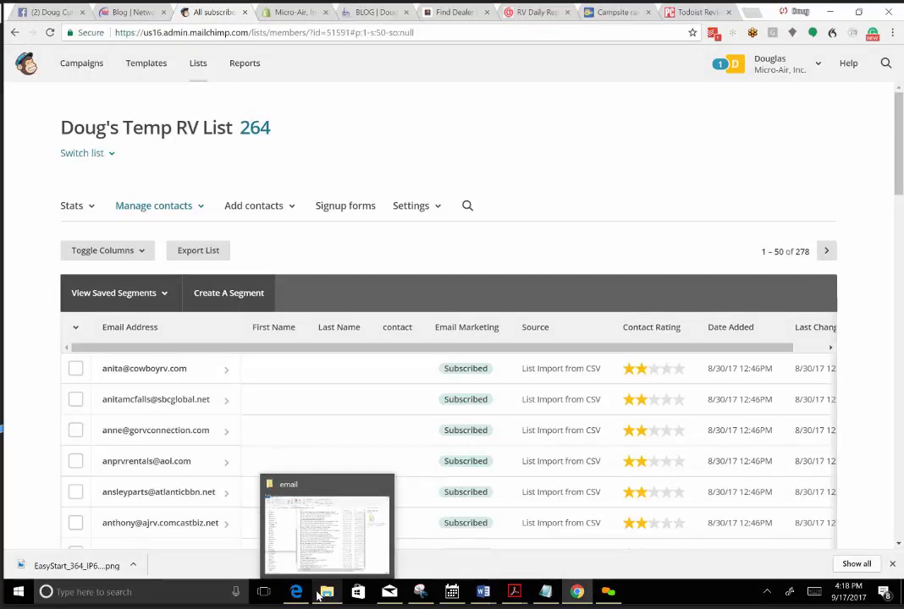
pyautogui.click(306, 514)
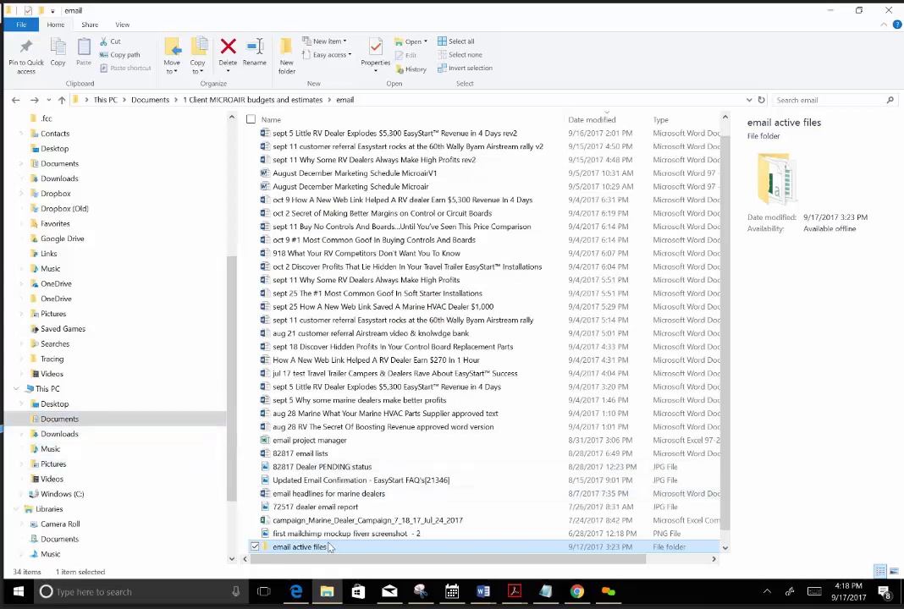
pyautogui.doubleClick(300, 547)
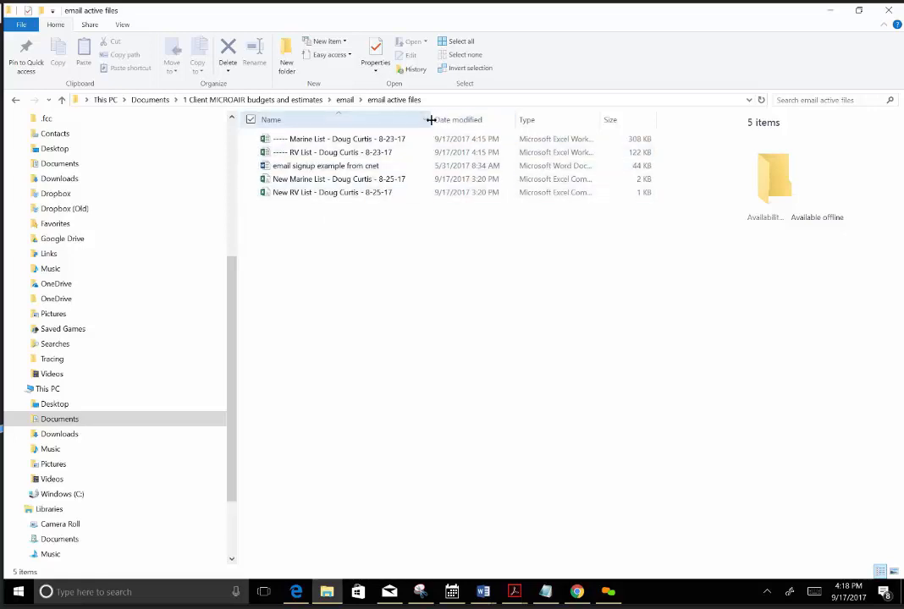
pyautogui.moveTo(431, 119); pyautogui.dragTo(462, 119)
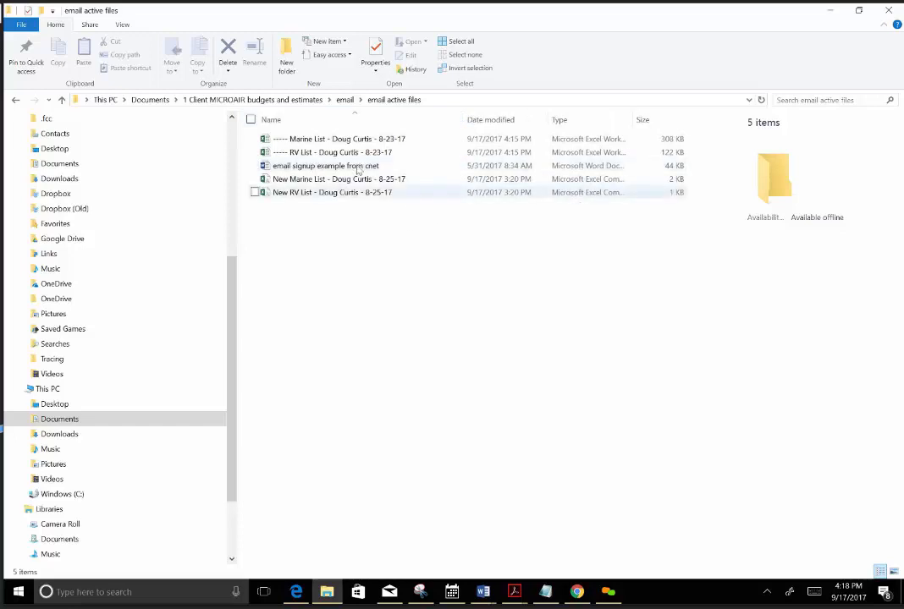
# Open the Marine List workbook dated 8-23-17 in Excel, dismiss the mail notification and save the workbook.
pyautogui.click(365, 140)
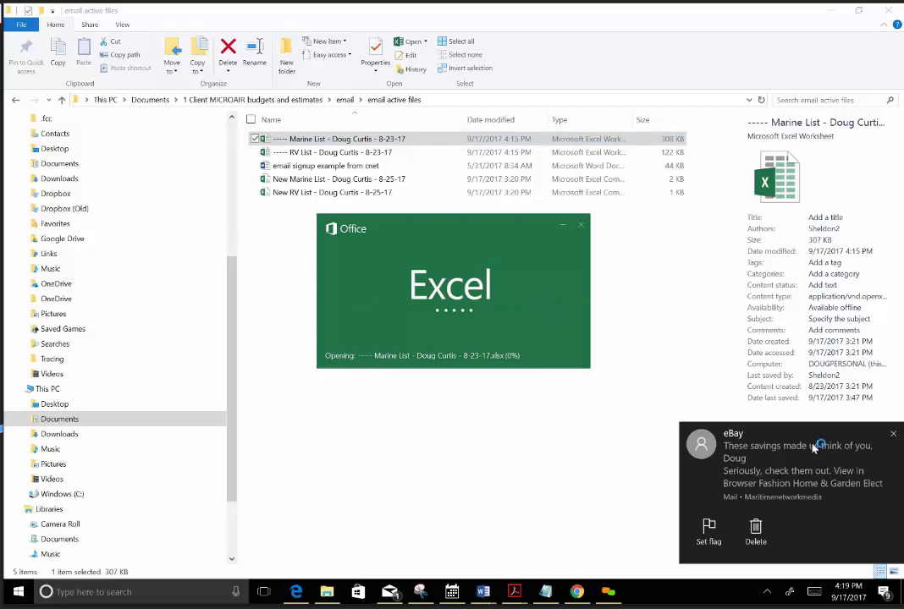
pyautogui.click(893, 434)
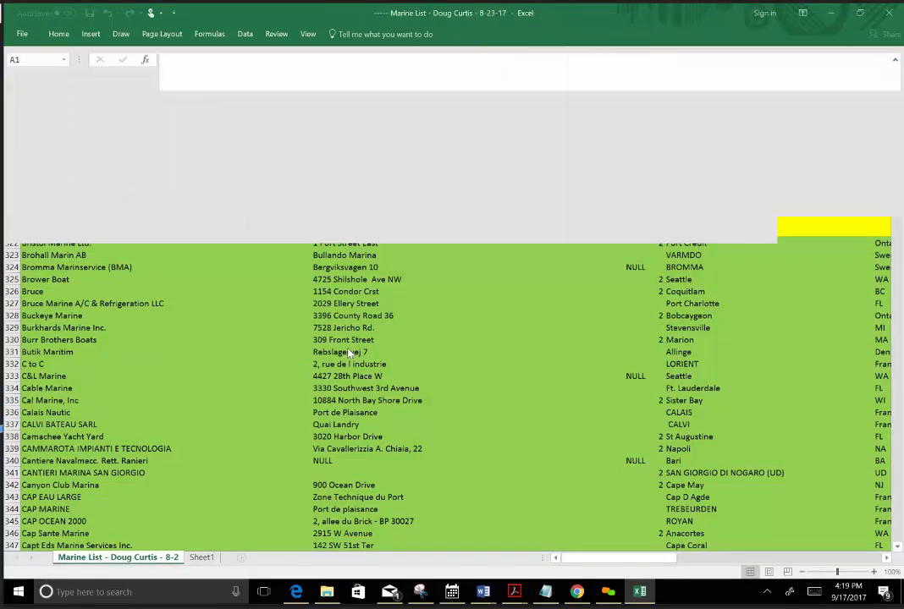
pyautogui.scroll(-3, 320, 349)
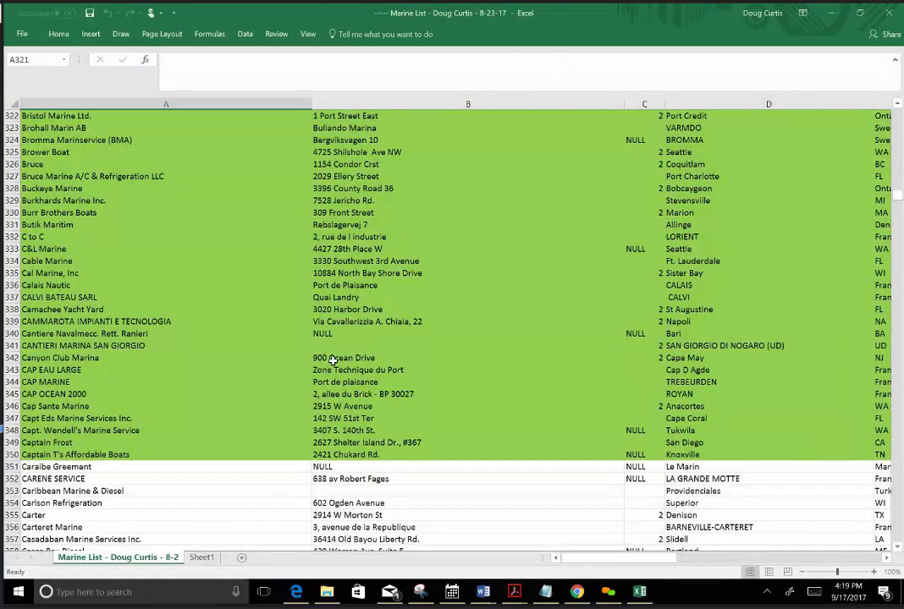
pyautogui.click(90, 16)
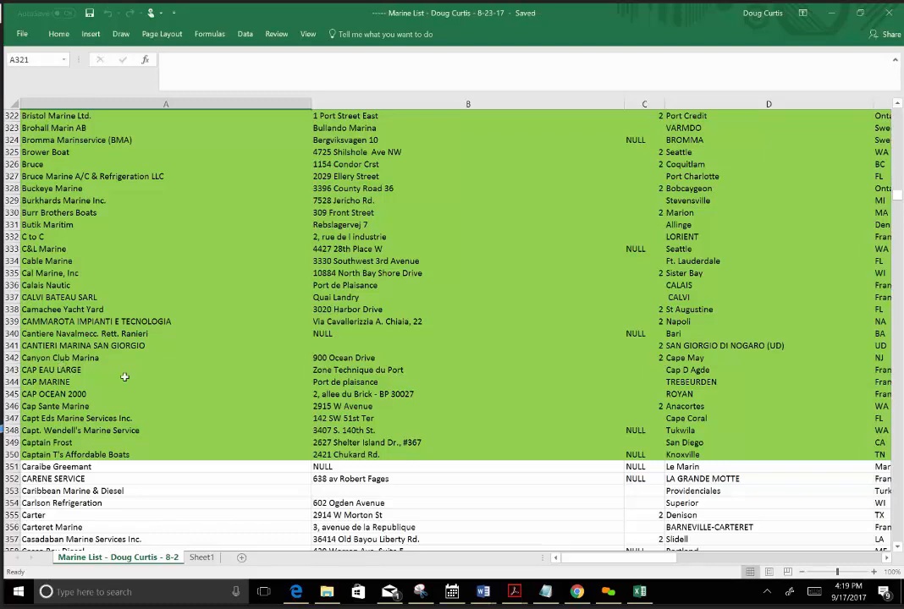
# Insert two blank rows at row 351, between the green-filled contacts and the Caraibe Greemant entry.
pyautogui.scroll(-3, 127, 375)
pyautogui.scroll(-3, 120, 359)
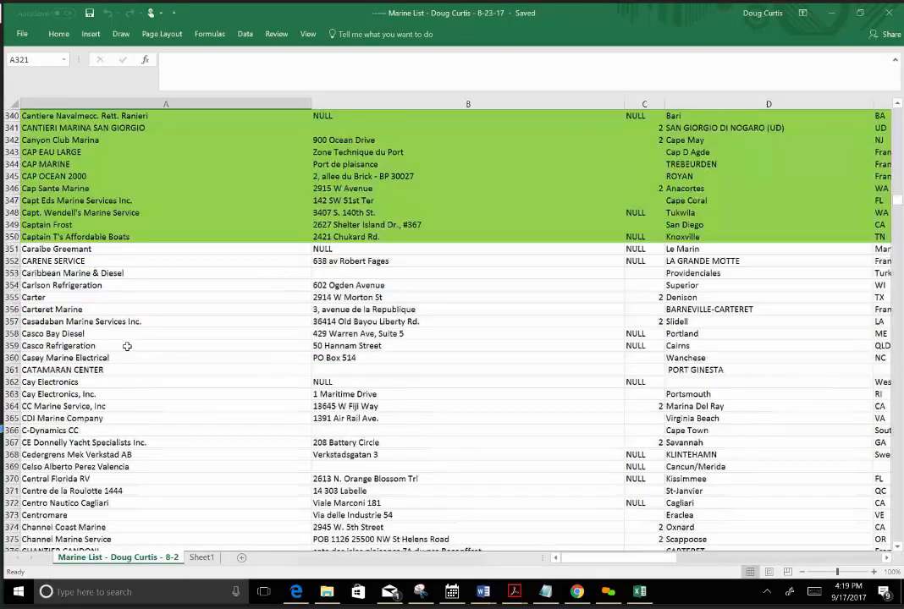
pyautogui.scroll(-2, 114, 279)
pyautogui.scroll(-1, 110, 236)
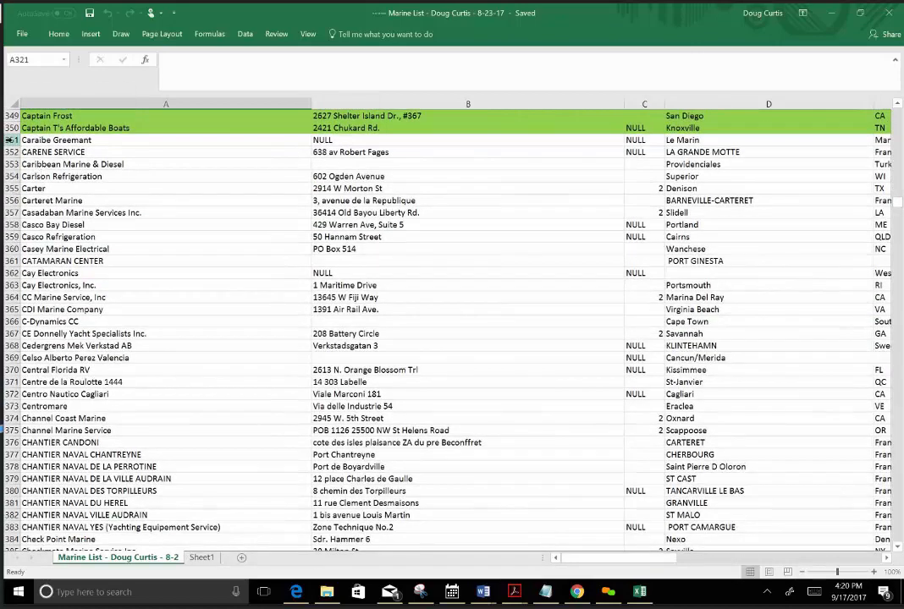
pyautogui.click(10, 139)
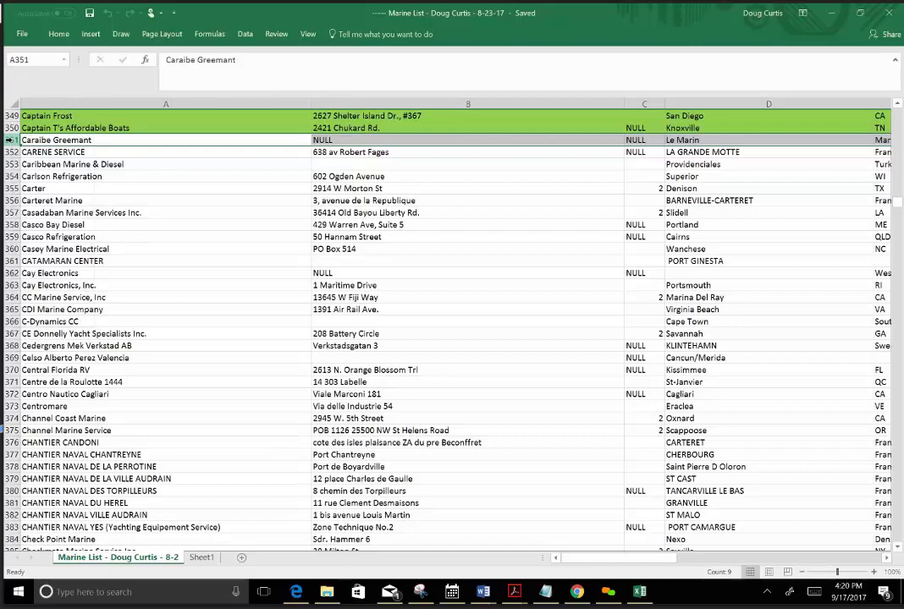
pyautogui.rightClick(10, 140)
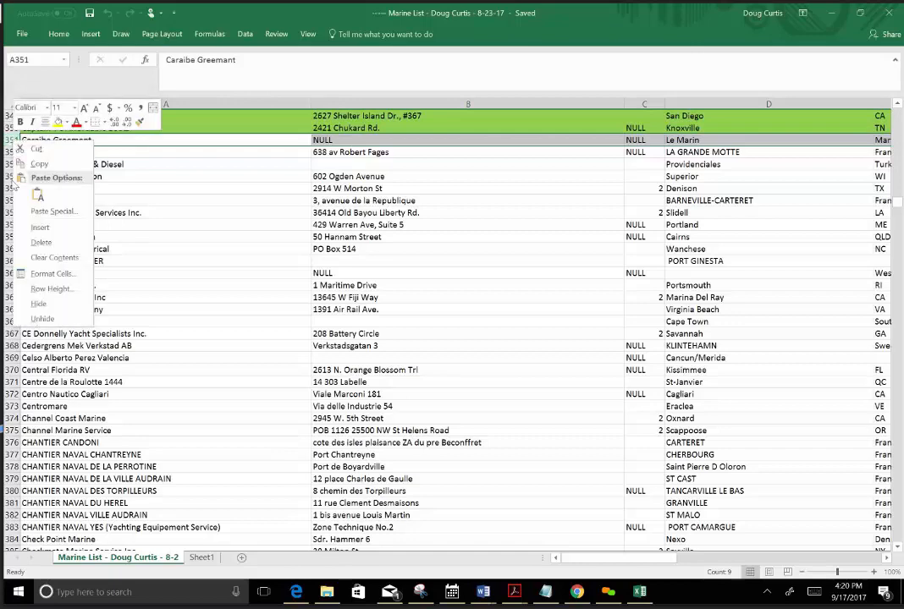
pyautogui.click(40, 227)
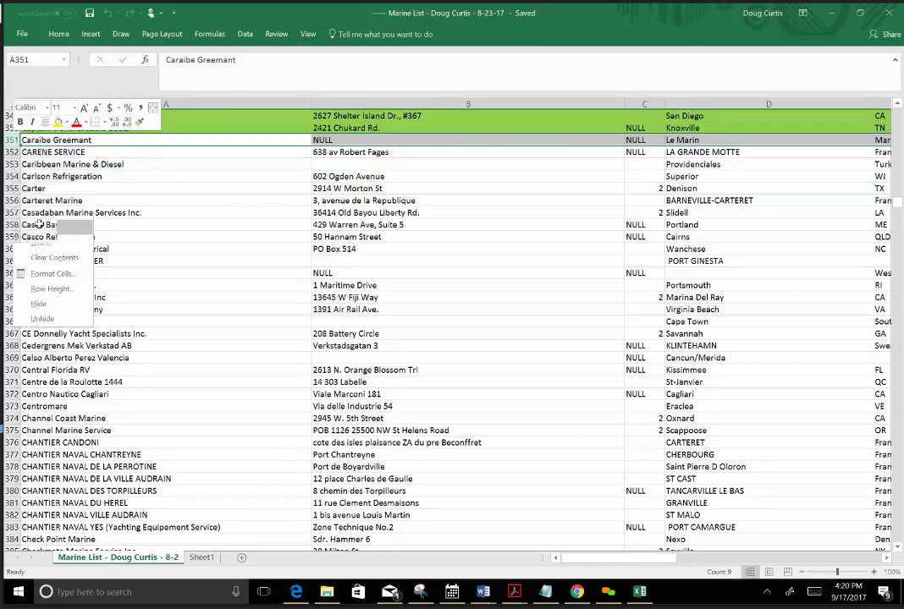
pyautogui.click(38, 225)
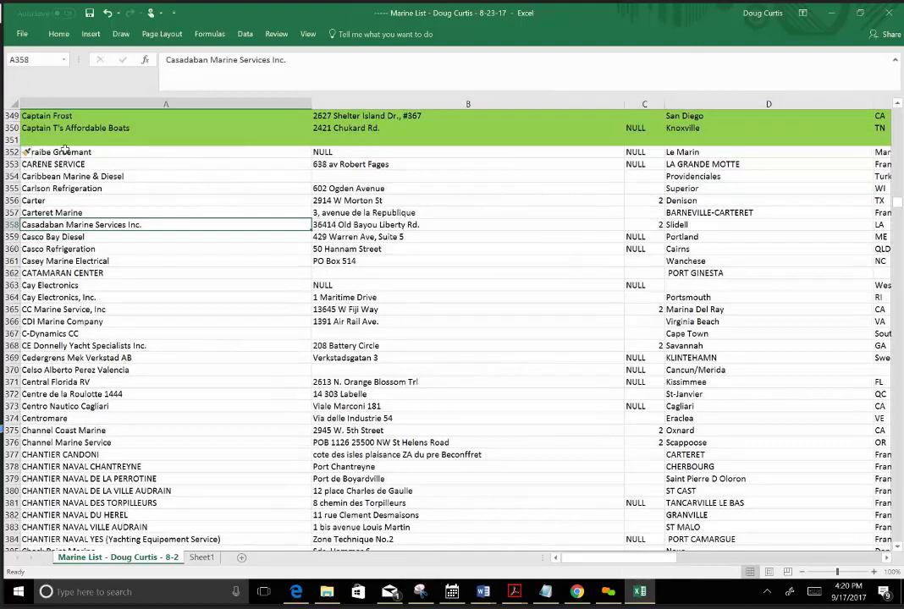
pyautogui.click(20, 140)
pyautogui.rightClick(12, 139)
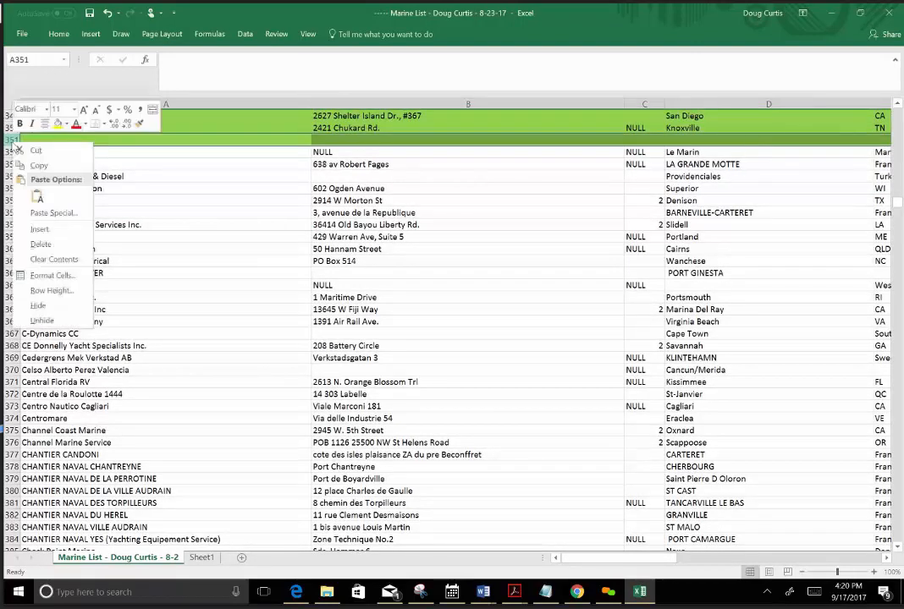
pyautogui.click(40, 229)
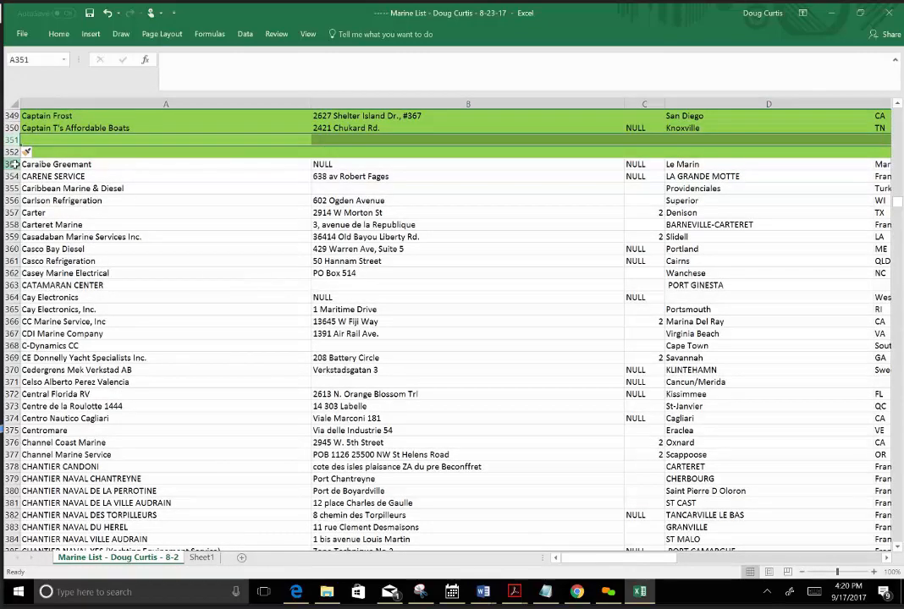
# Fill rows 353 to 375, from Caraibe Greemant through Centromare, with yellow.
pyautogui.click(12, 164)
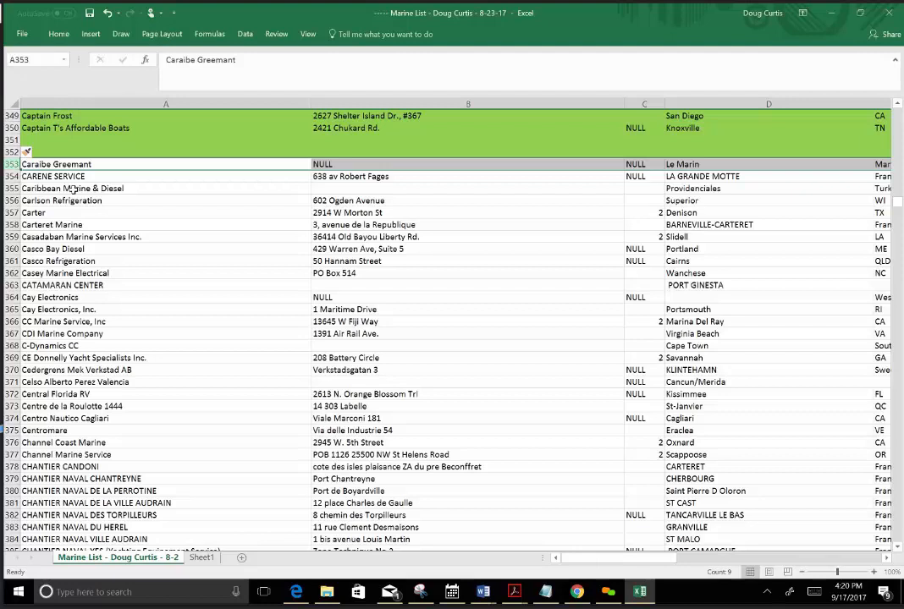
pyautogui.hotkey('shift', 'Down')
pyautogui.hotkey('shift', 'Down')
pyautogui.hotkey('shift', 'Down')
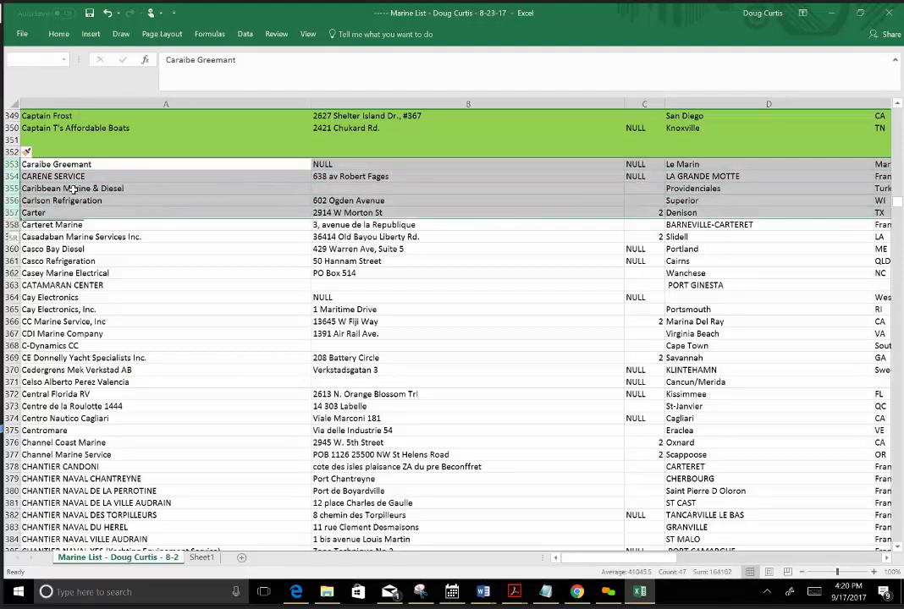
pyautogui.hotkey('shift', 'Down')
pyautogui.hotkey('shift', 'Down')
pyautogui.hotkey('shift', 'Down')
pyautogui.hotkey('shift', 'Down')
pyautogui.hotkey('shift', 'Down')
pyautogui.hotkey('shift', 'Down')
pyautogui.hotkey('shift', 'Down')
pyautogui.hotkey('shift', 'Down')
pyautogui.hotkey('shift', 'Down')
pyautogui.hotkey('shift', 'Down')
pyautogui.hotkey('shift', 'Down')
pyautogui.hotkey('shift', 'Down')
pyautogui.hotkey('shift', 'Down')
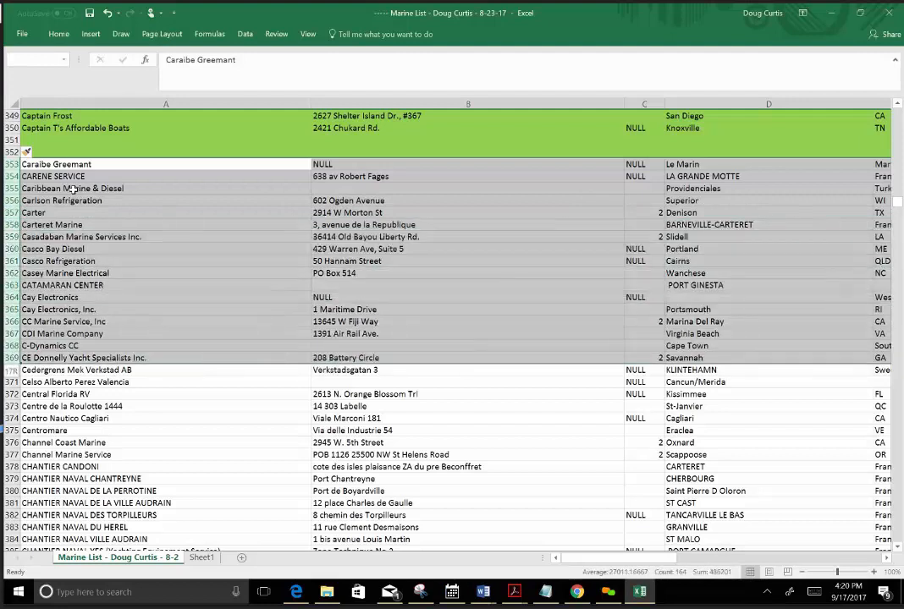
pyautogui.hotkey('shift', 'Down')
pyautogui.hotkey('shift', 'Down')
pyautogui.hotkey('shift', 'Down')
pyautogui.hotkey('shift', 'Down')
pyautogui.hotkey('shift', 'Down')
pyautogui.hotkey('shift', 'Down')
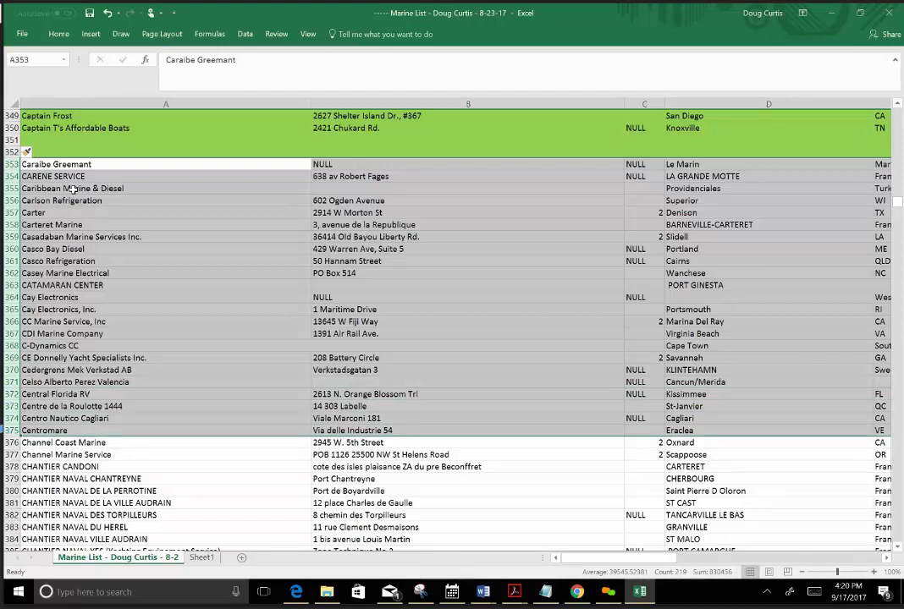
pyautogui.rightClick(180, 228)
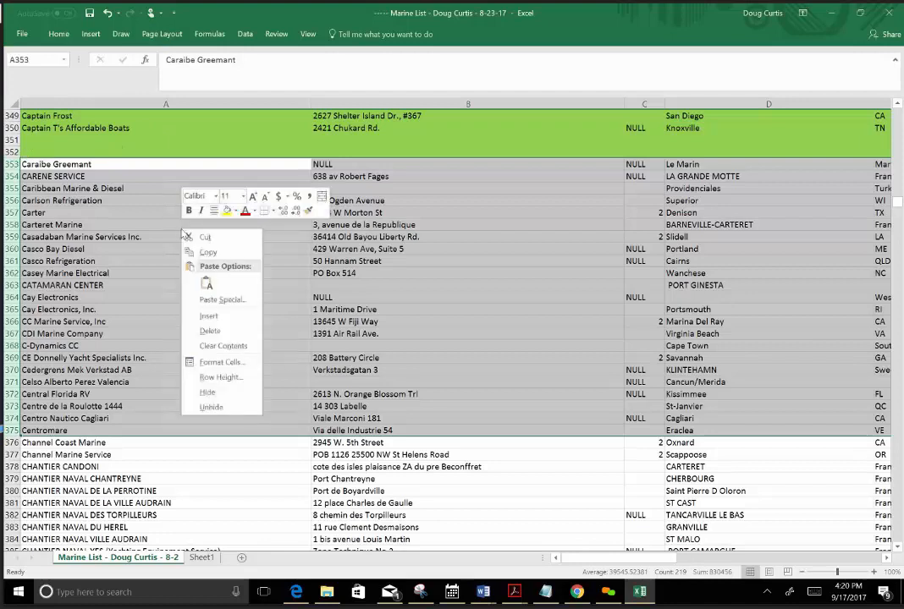
pyautogui.click(230, 218)
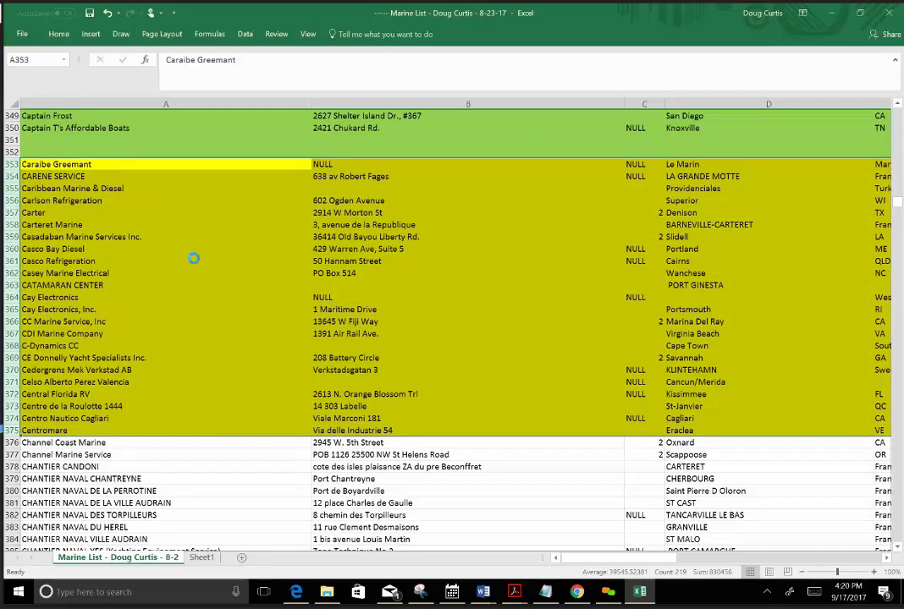
# Copy the yellow contact rows and paste them into a new blank workbook starting at cell A1.
pyautogui.hotkey('ctrl', 'c')
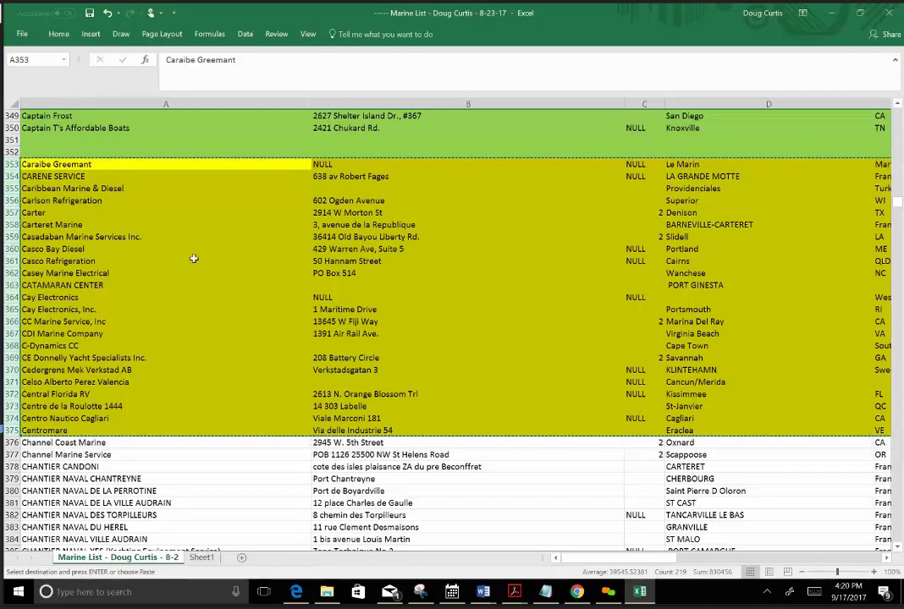
pyautogui.click(22, 36)
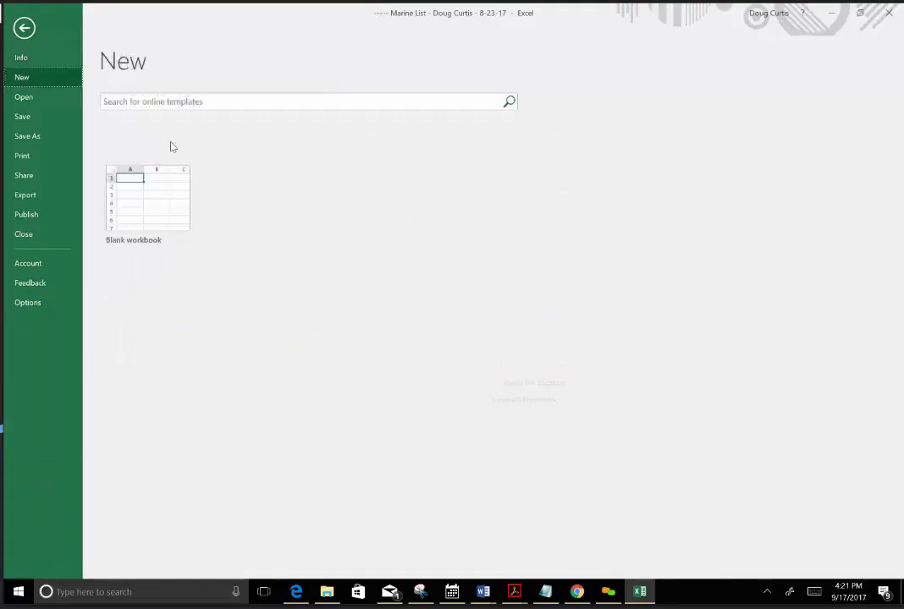
pyautogui.click(139, 206)
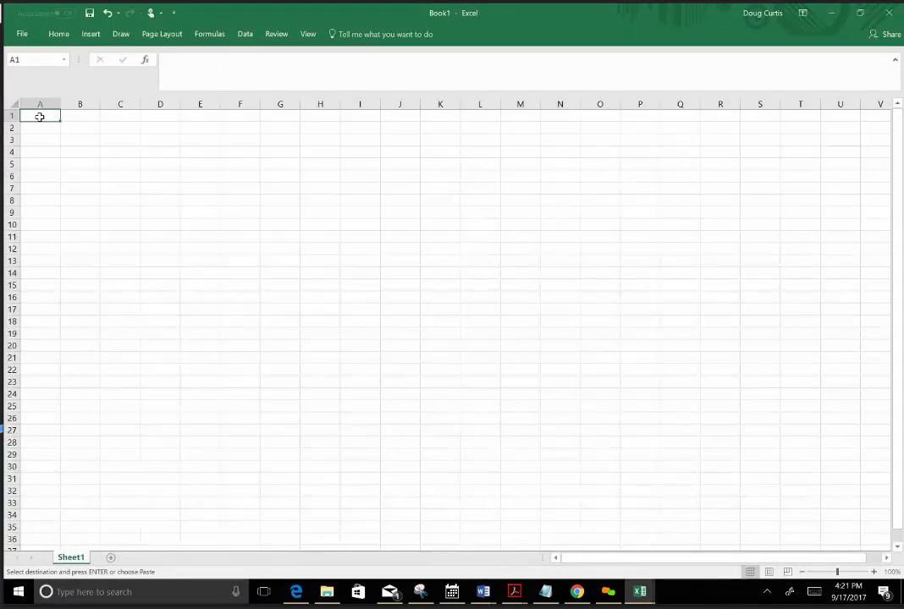
pyautogui.rightClick(40, 117)
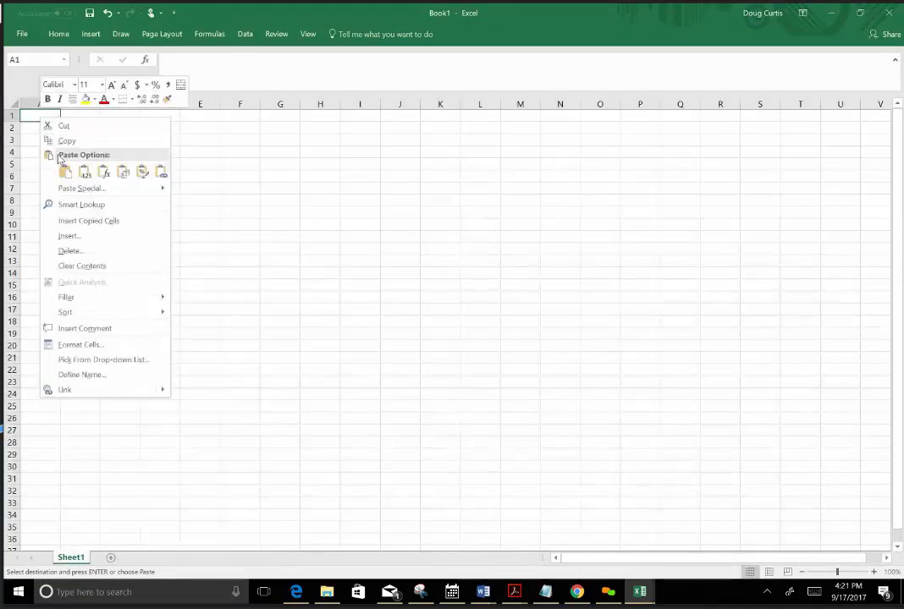
pyautogui.click(33, 118)
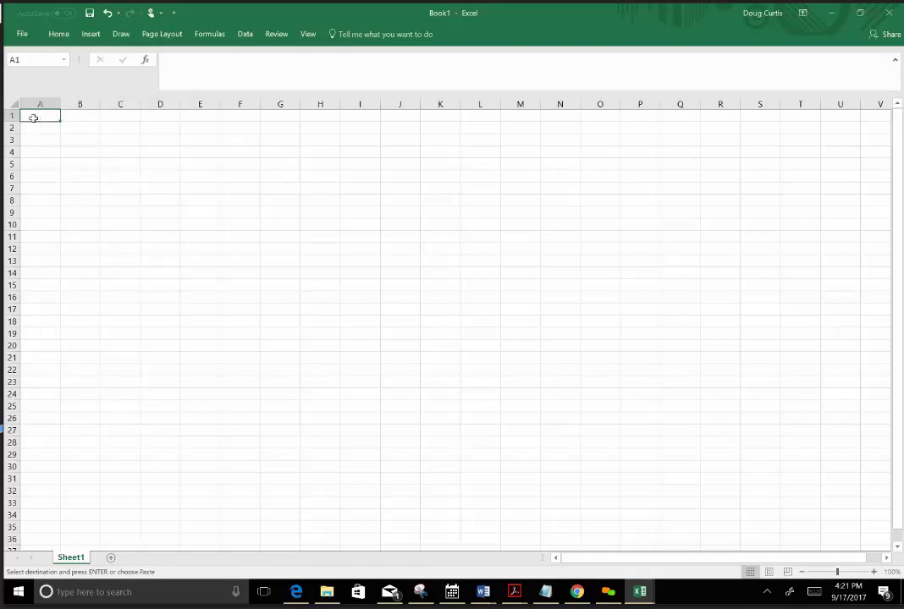
pyautogui.press('Return')
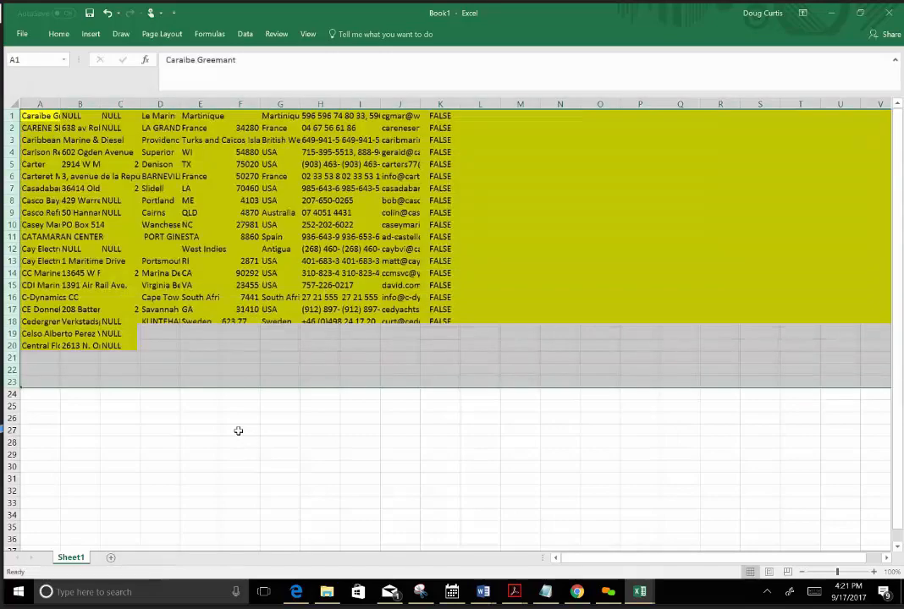
pyautogui.click(237, 429)
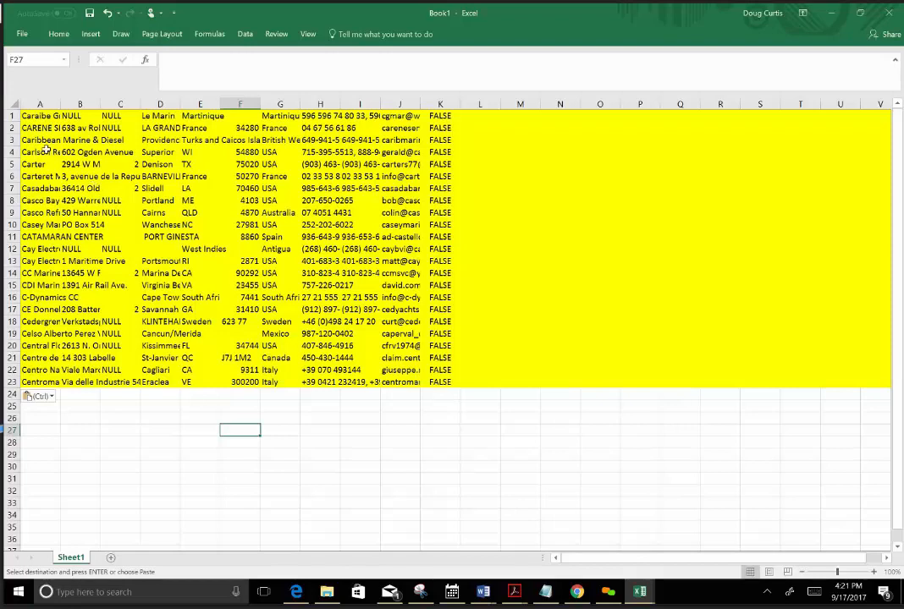
pyautogui.click(31, 115)
pyautogui.moveTo(32, 115); pyautogui.dragTo(880, 352)
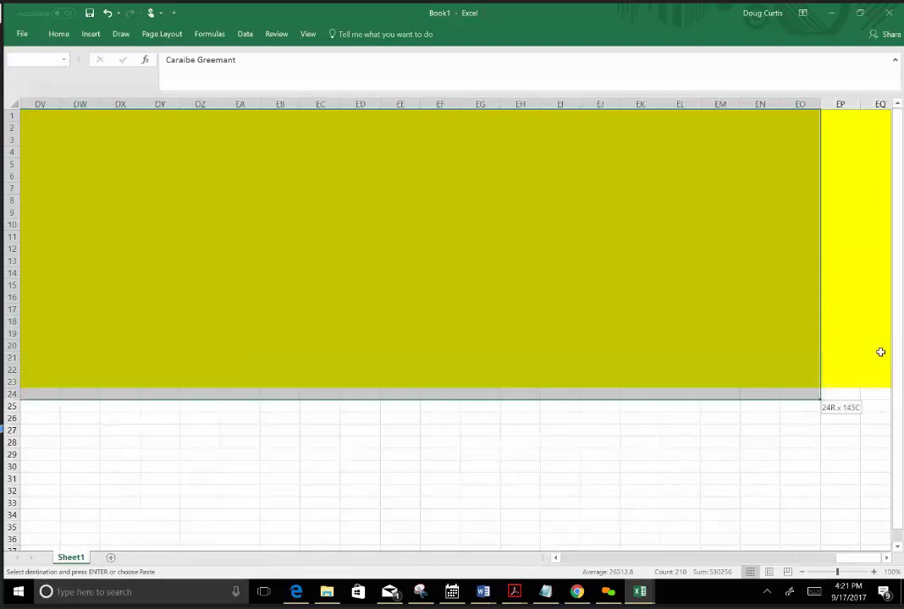
pyautogui.click(585, 468)
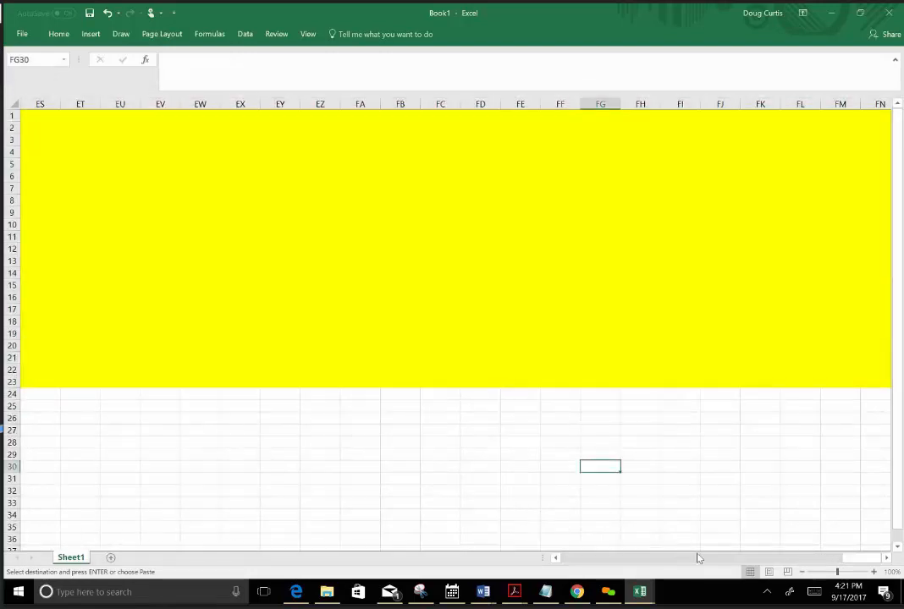
pyautogui.moveTo(564, 566); pyautogui.dragTo(550, 565)
pyautogui.click(304, 411)
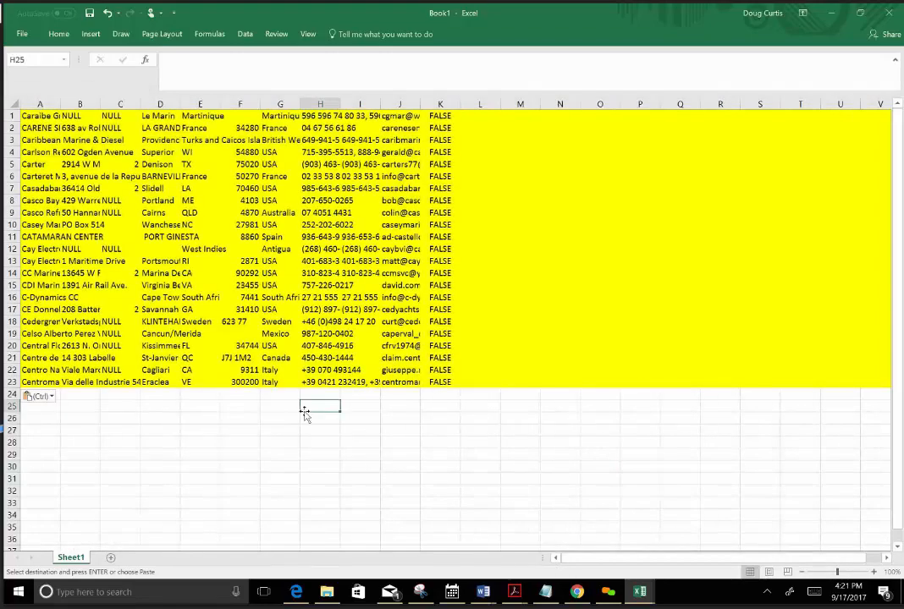
# Remove the fill color from the entire new sheet and auto-fit column A to its contents.
pyautogui.click(27, 113)
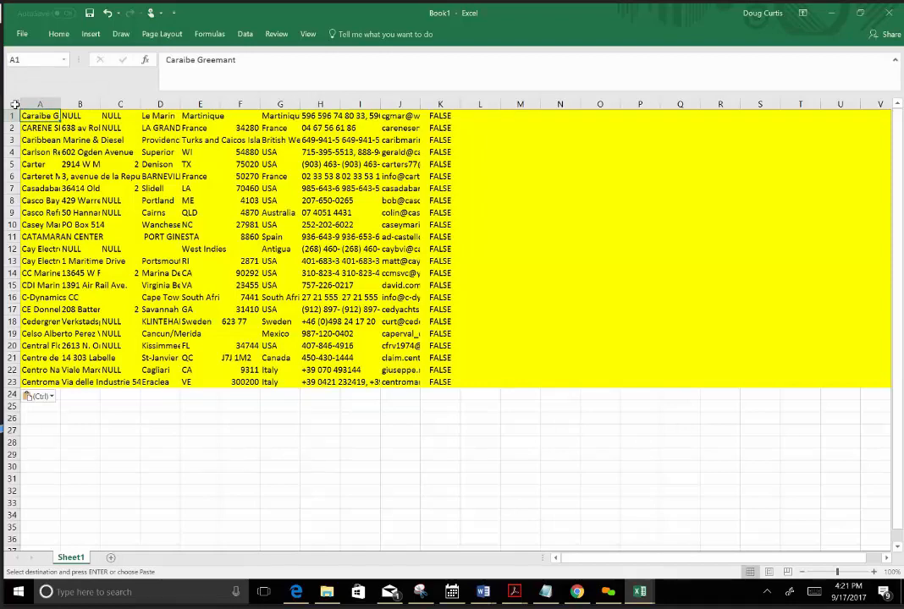
pyautogui.click(14, 104)
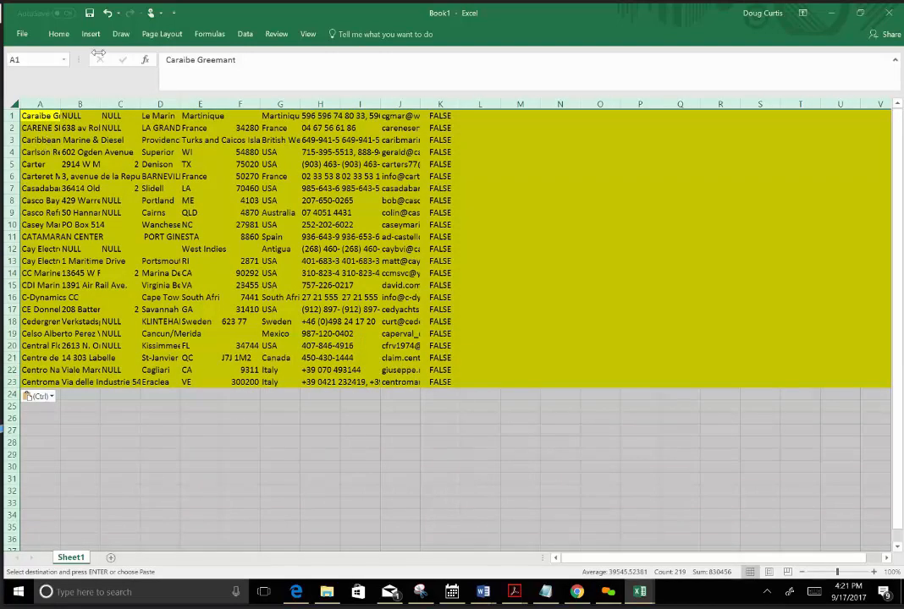
pyautogui.click(59, 34)
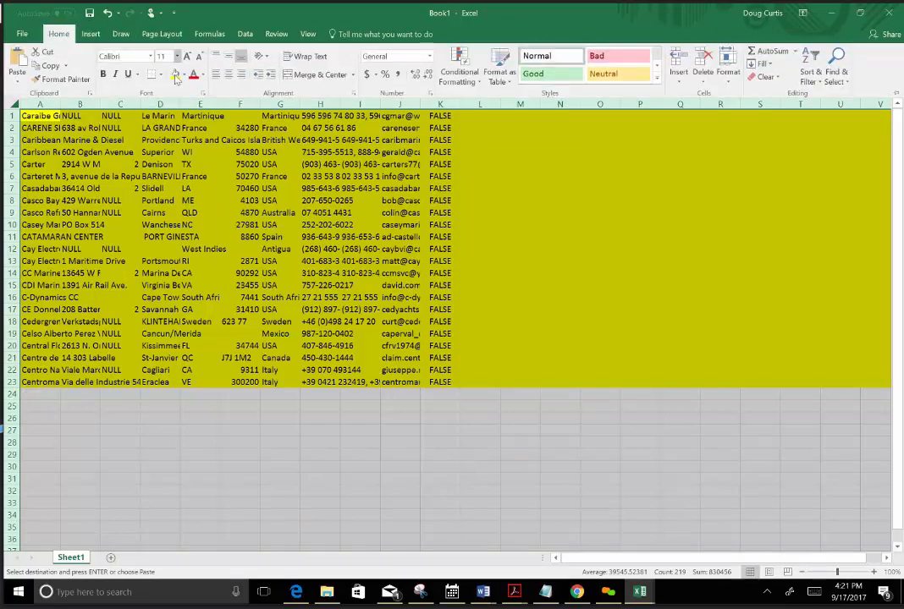
pyautogui.click(184, 76)
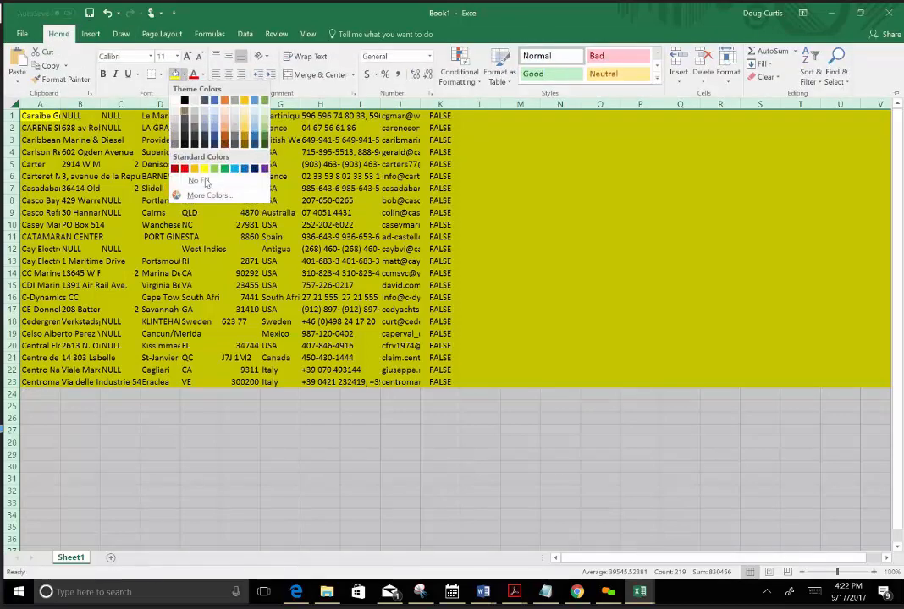
pyautogui.click(193, 181)
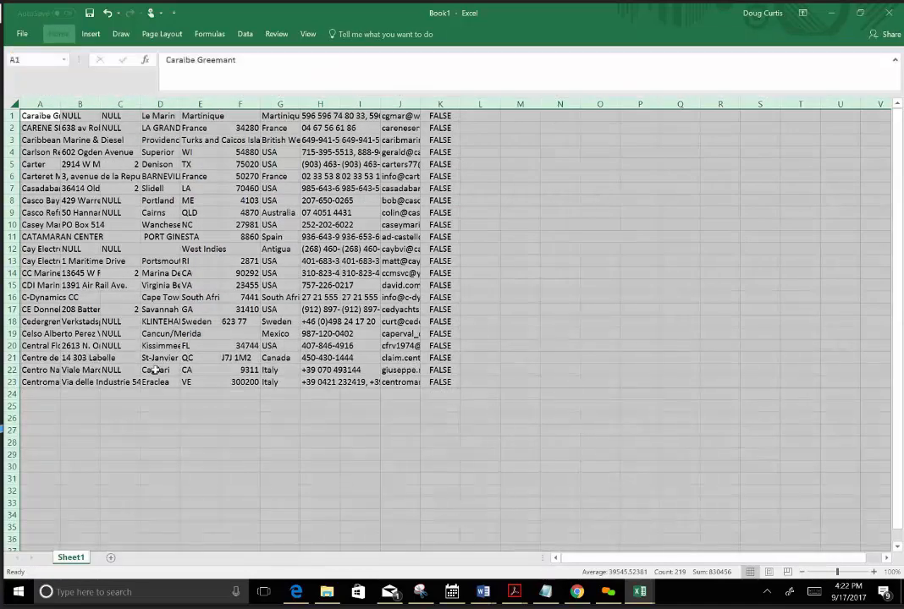
pyautogui.click(160, 370)
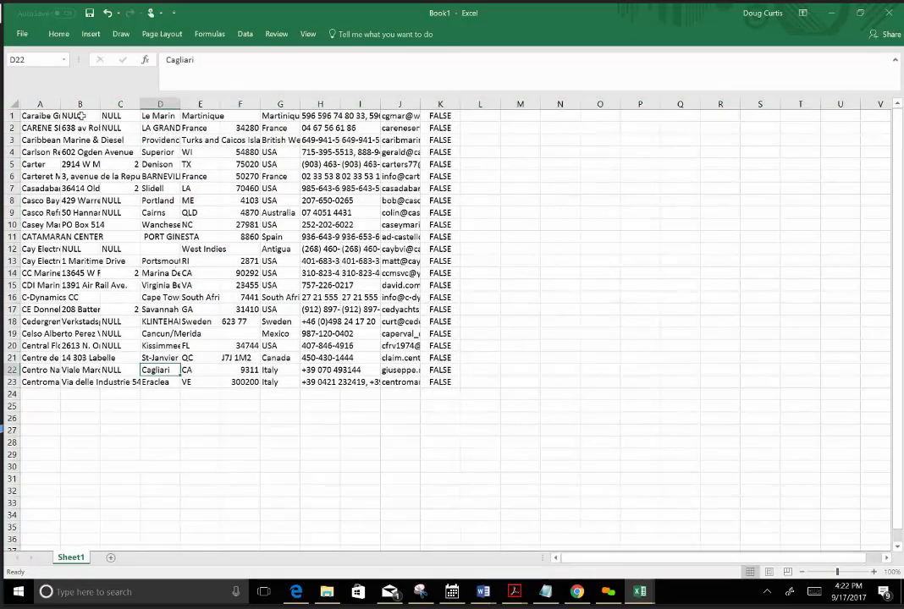
pyautogui.moveTo(60, 104); pyautogui.dragTo(60, 104)
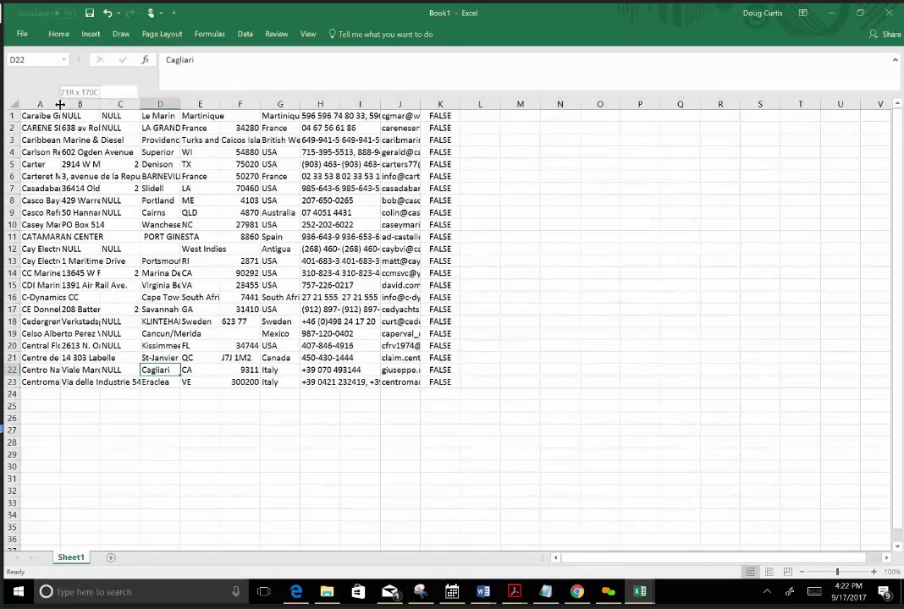
pyautogui.doubleClick(60, 102)
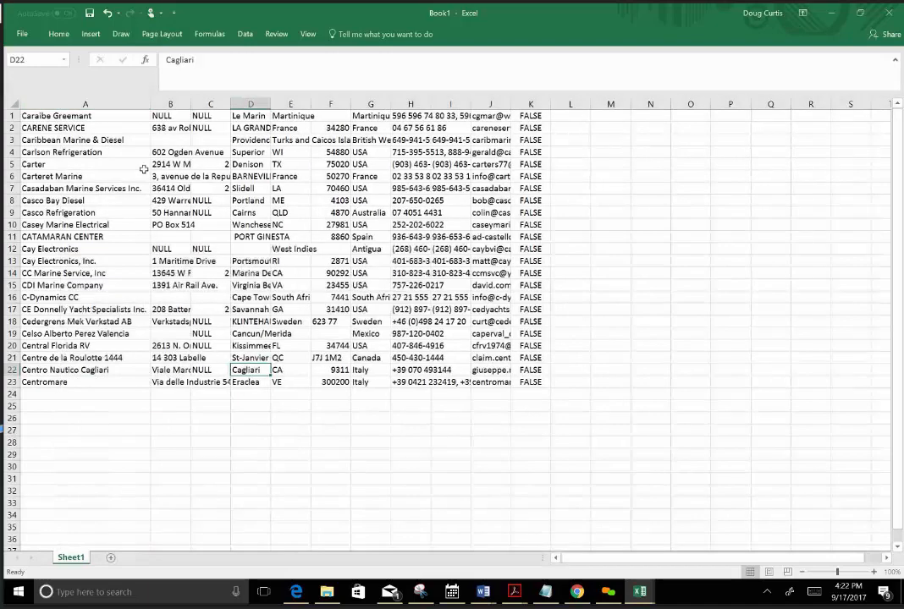
# Set up a Save As of the new workbook in the email active files folder, with CSV (Comma delimited) as file type.
pyautogui.click(21, 35)
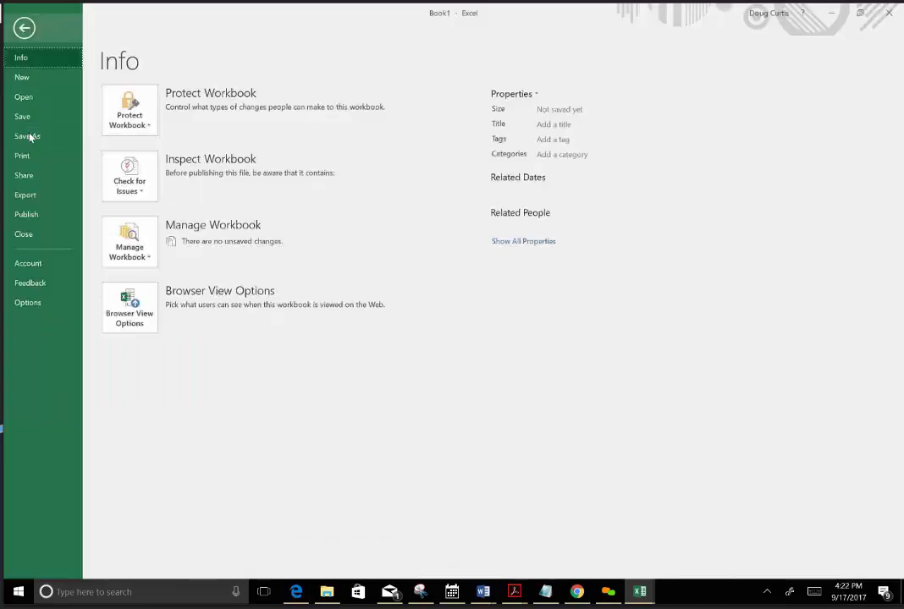
pyautogui.click(28, 135)
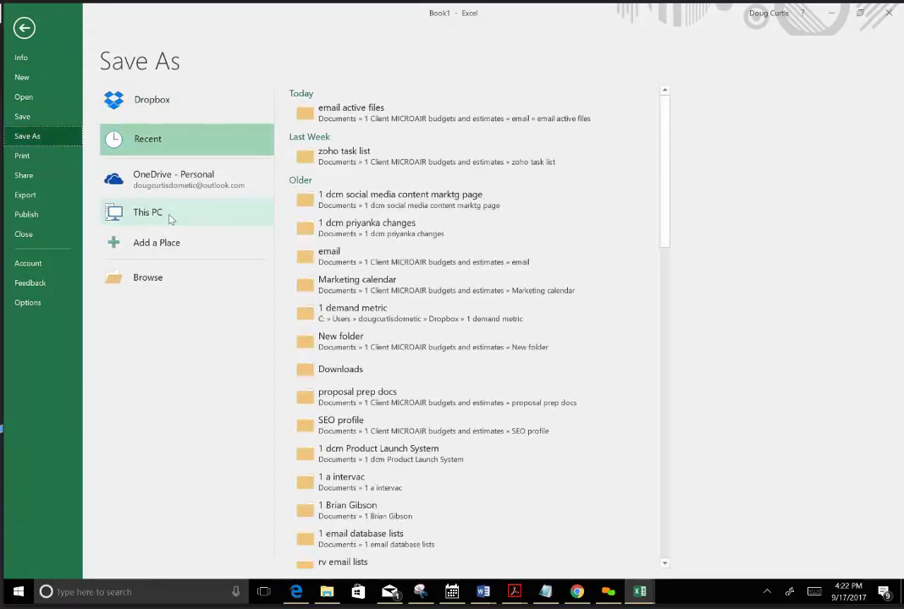
pyautogui.click(360, 113)
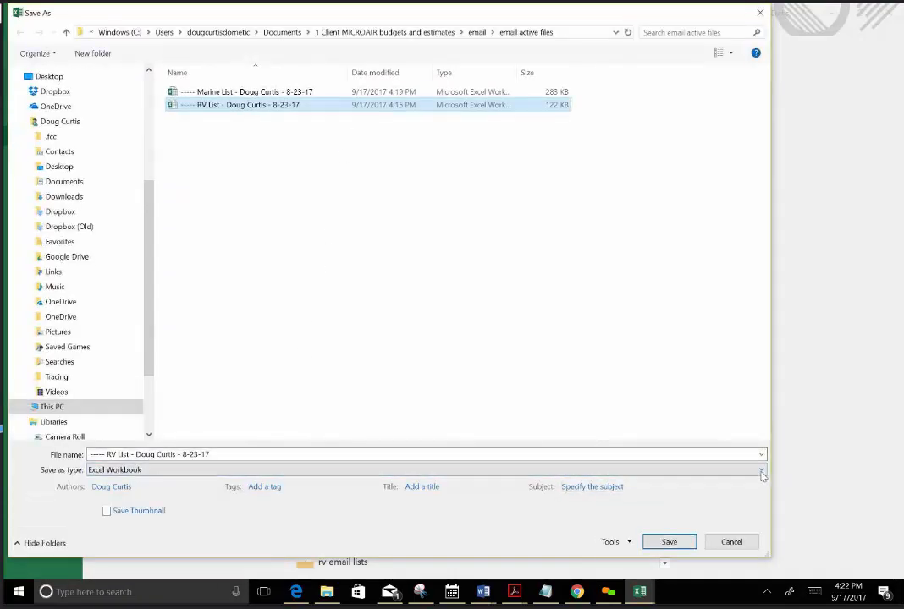
pyautogui.click(692, 468)
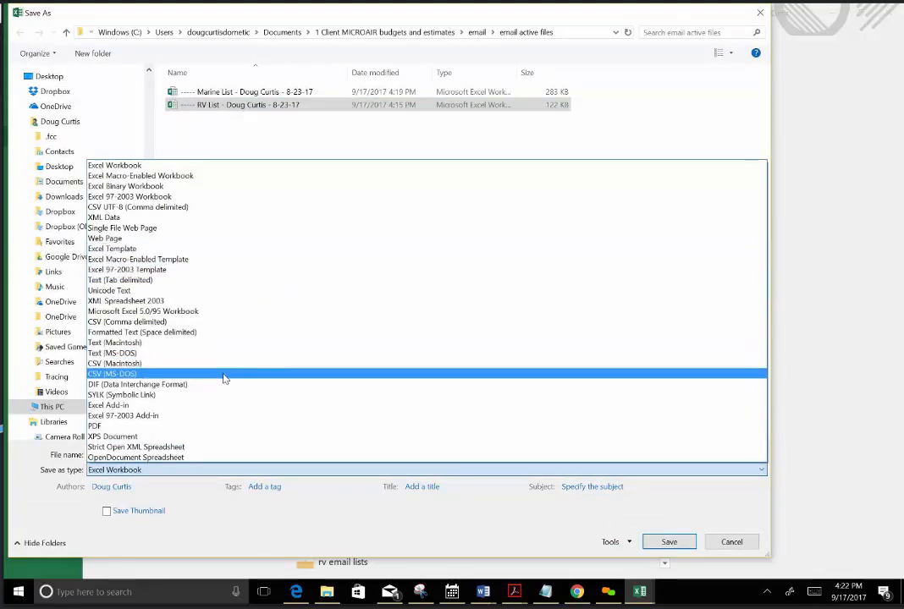
pyautogui.click(231, 323)
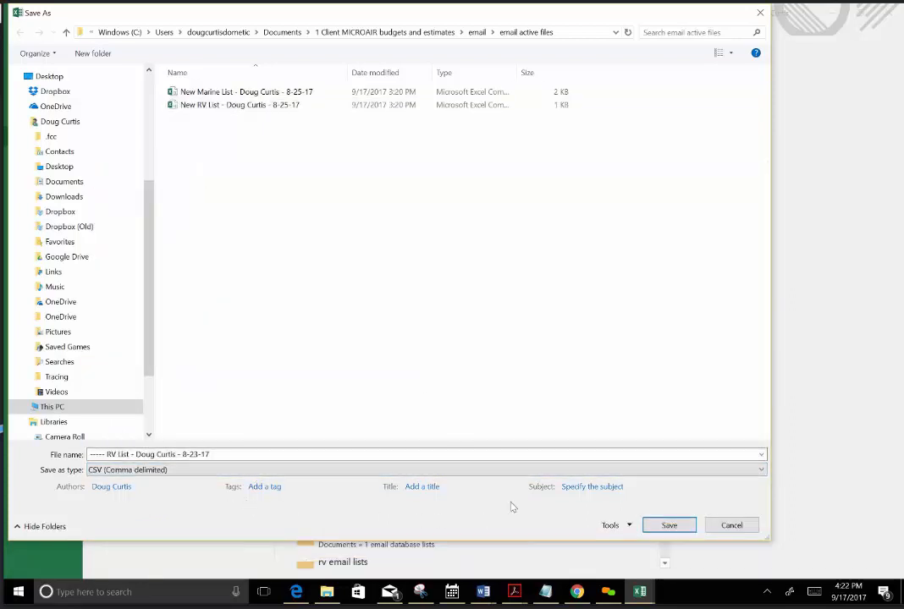
# Copy the name "New Marine List-9-20-17" from the Notepad notes, use it as the file name and save the CSV.
pyautogui.click(545, 592)
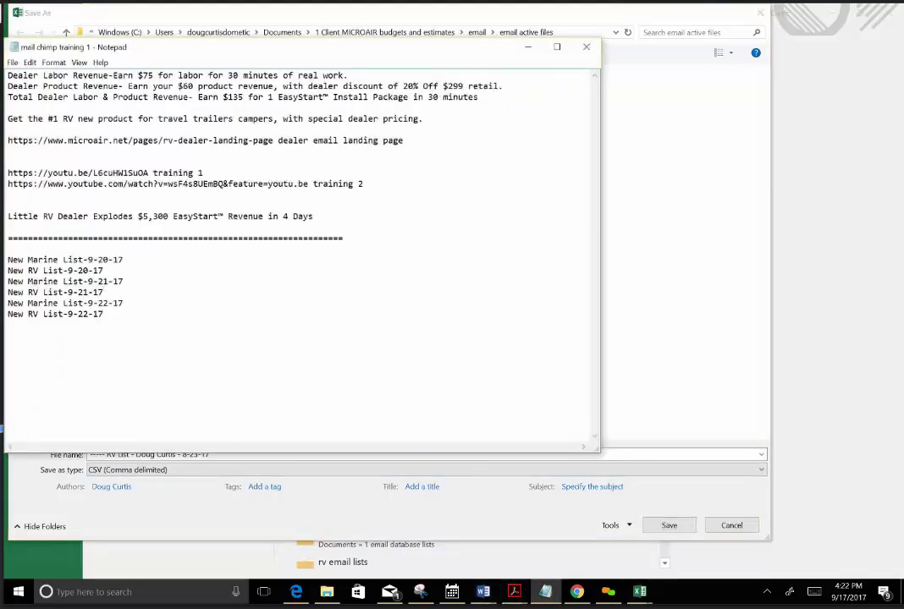
pyautogui.hotkey('shift', 'Home')
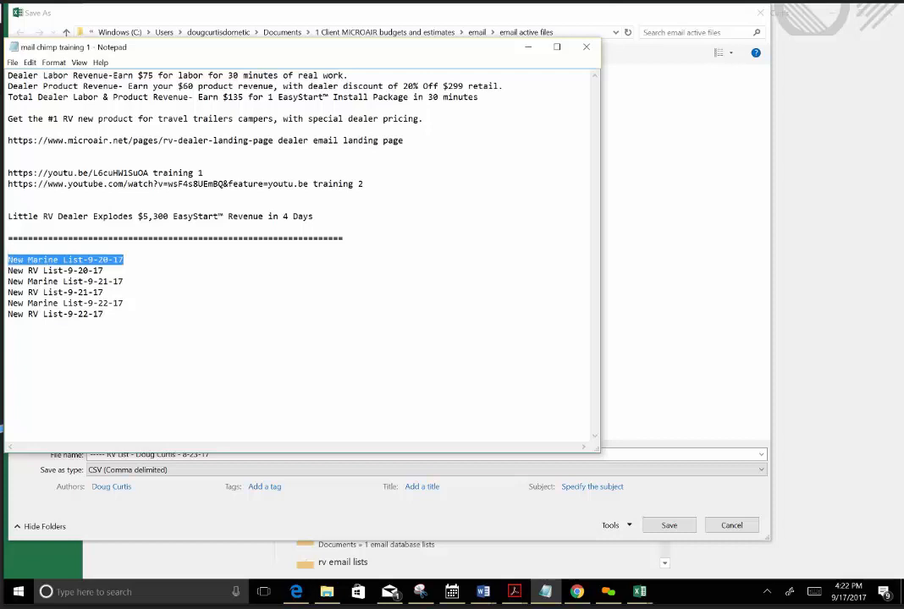
pyautogui.rightClick(21, 262)
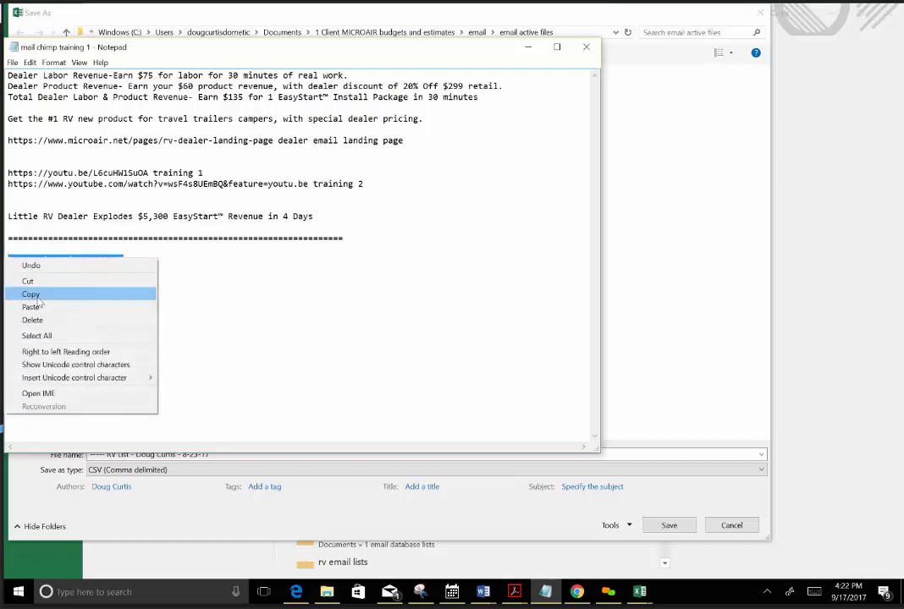
pyautogui.click(34, 294)
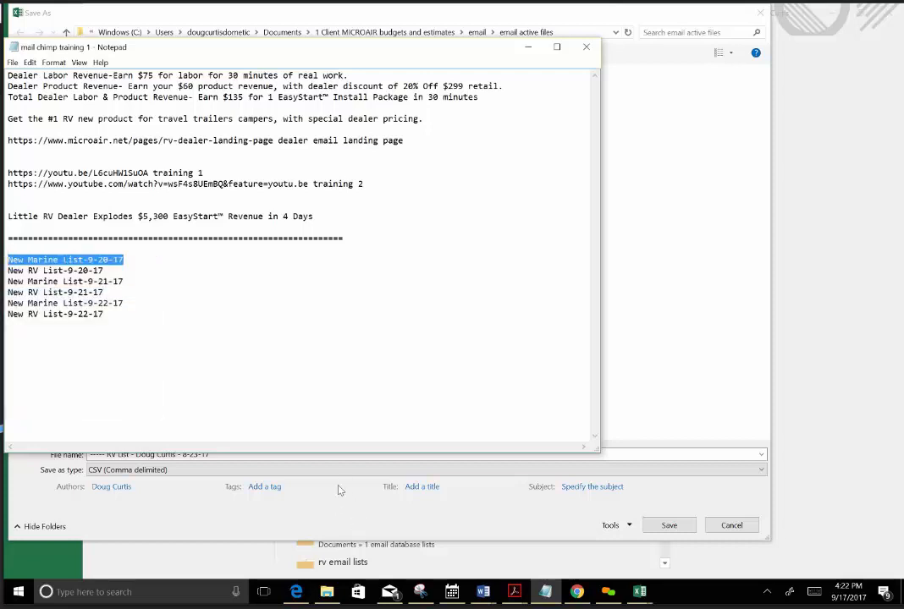
pyautogui.click(310, 466)
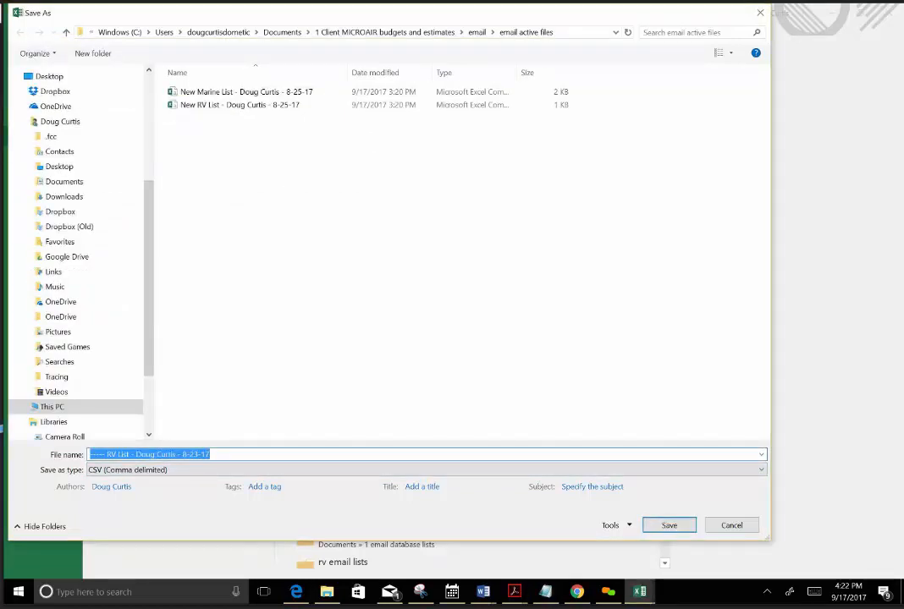
pyautogui.hotkey('ctrl', 'v')
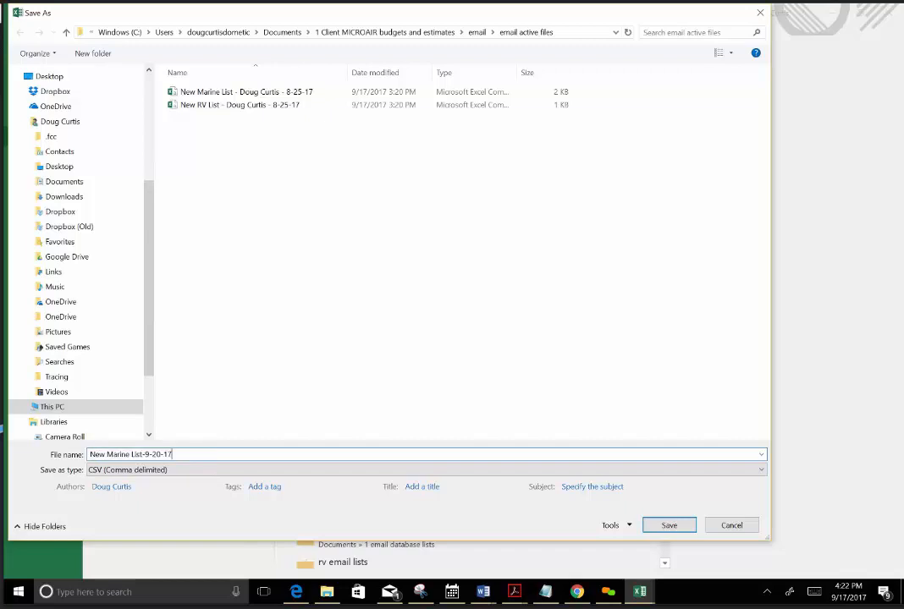
pyautogui.click(674, 528)
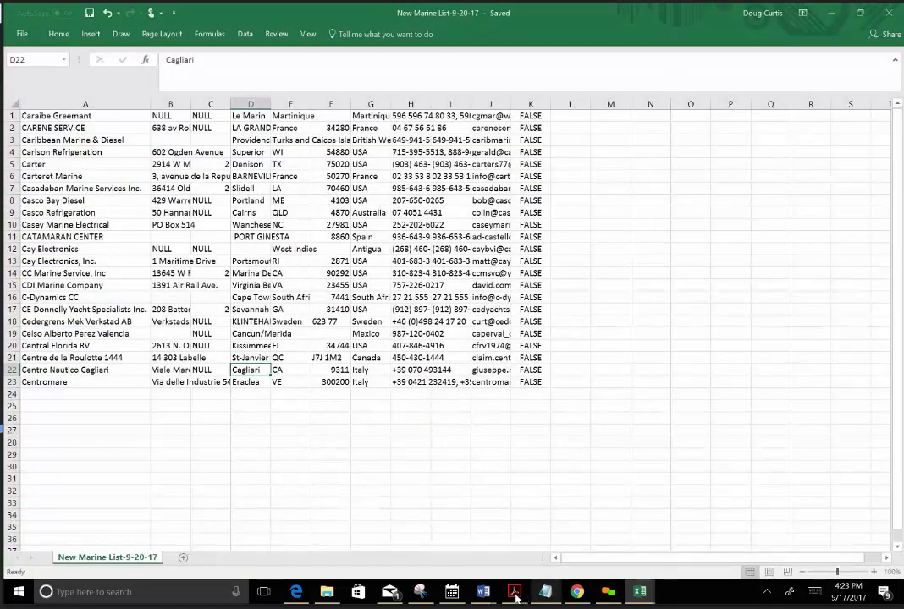
# Delete column K, which holds the FALSE values, from the new list.
pyautogui.moveTo(515, 595)
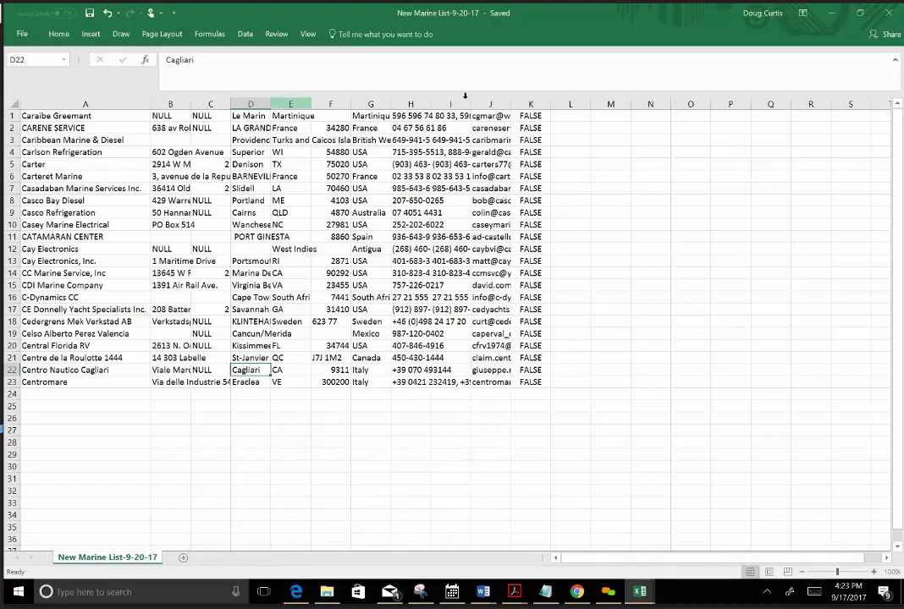
pyautogui.click(530, 104)
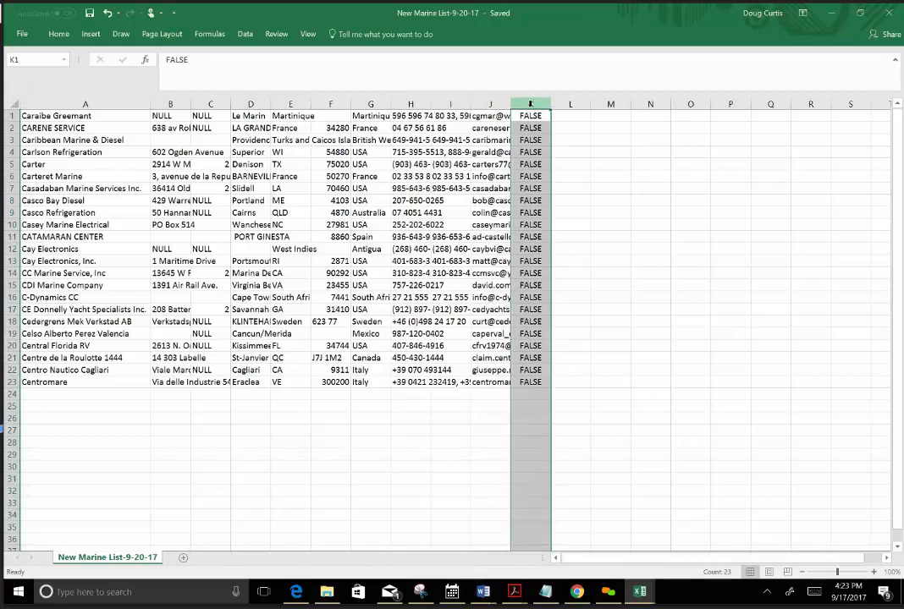
pyautogui.rightClick(530, 105)
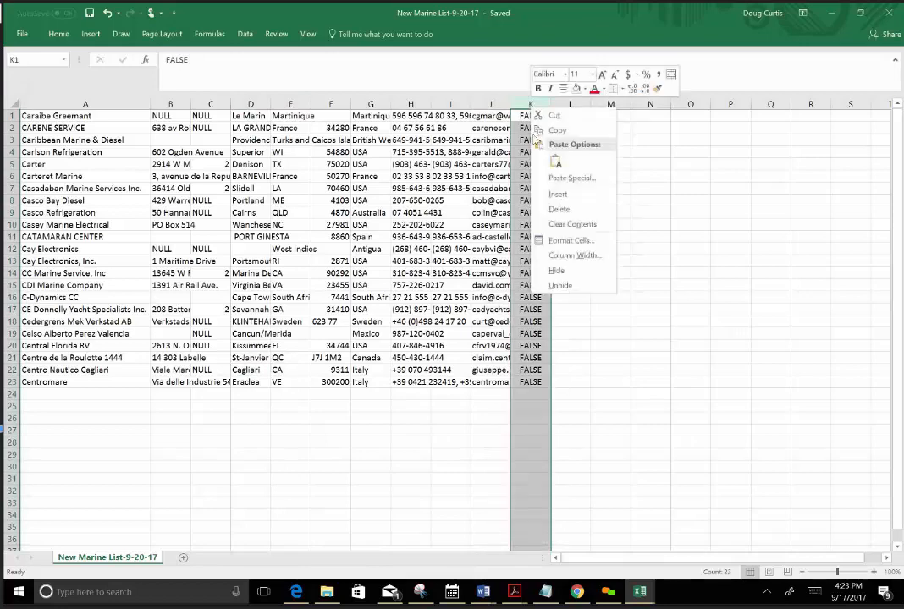
pyautogui.click(558, 210)
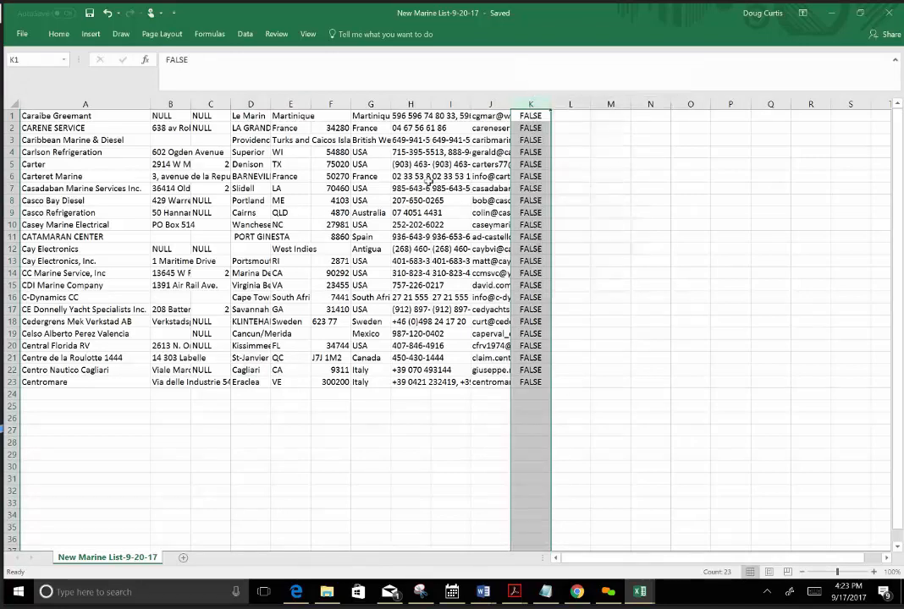
# Delete columns B through I, keeping only the company names and email addresses.
pyautogui.click(446, 104)
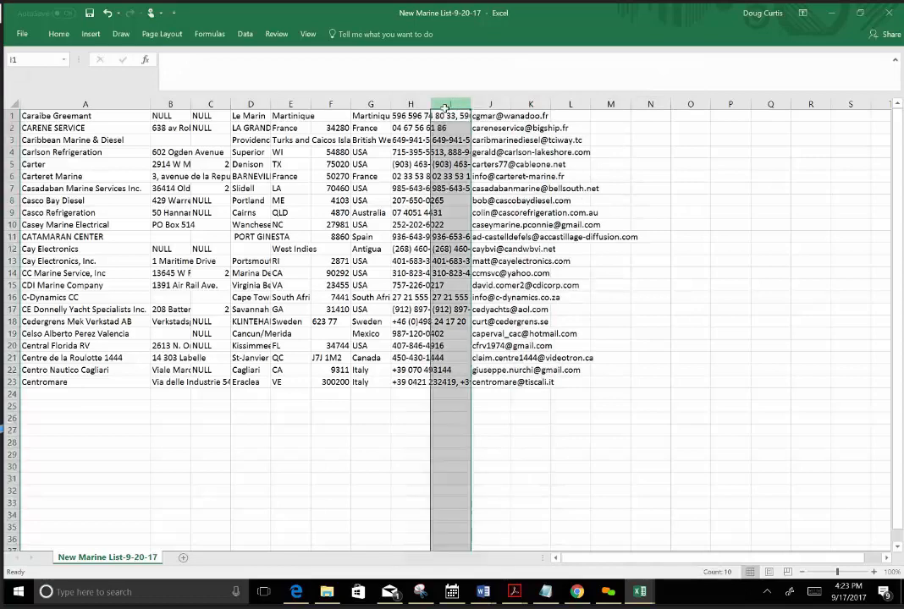
pyautogui.moveTo(445, 104); pyautogui.dragTo(169, 102)
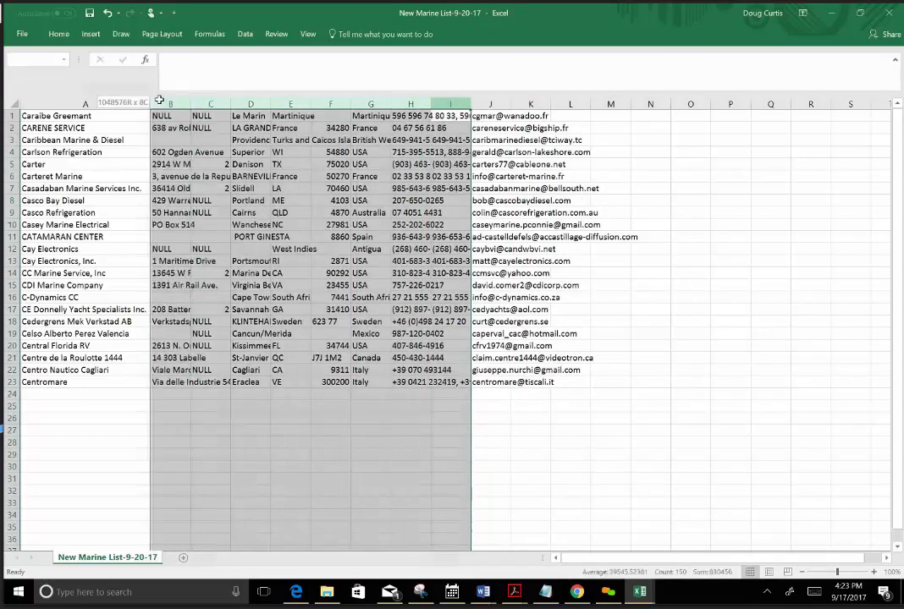
pyautogui.rightClick(186, 143)
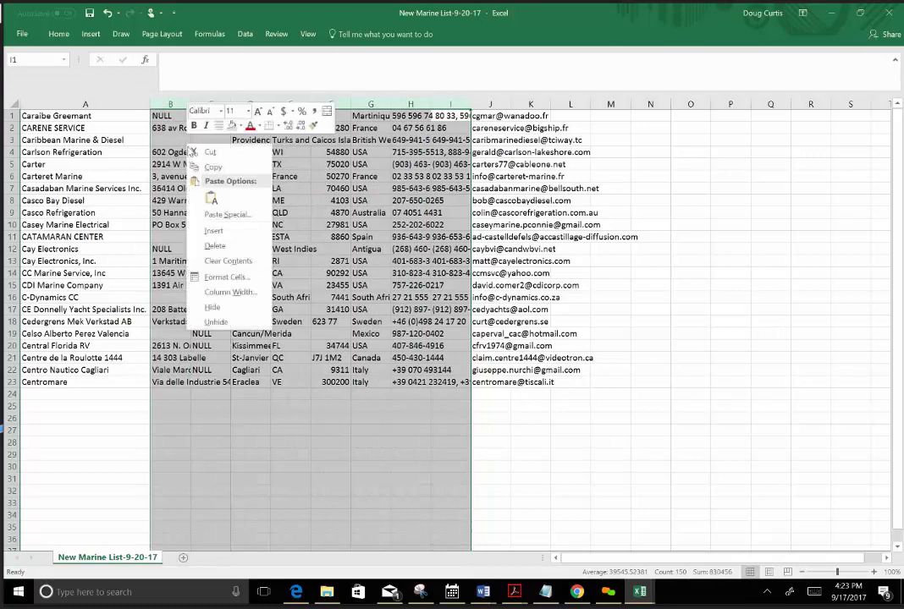
pyautogui.click(220, 246)
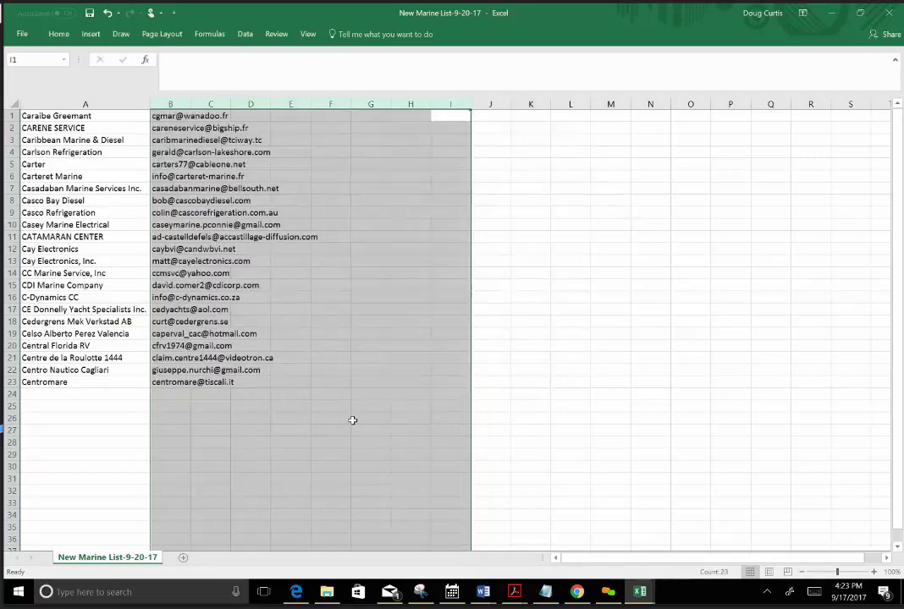
pyautogui.click(342, 418)
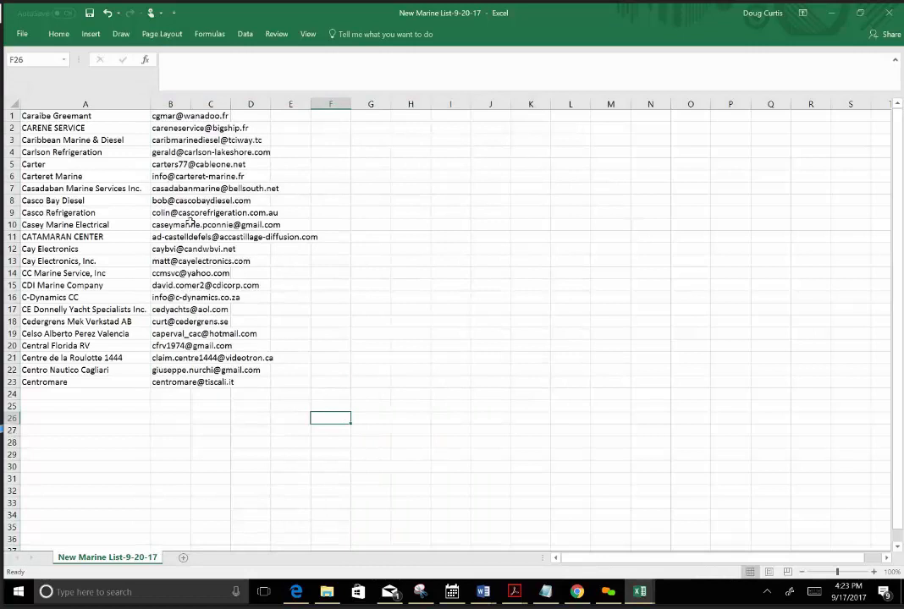
pyautogui.click(9, 115)
pyautogui.rightClick(8, 115)
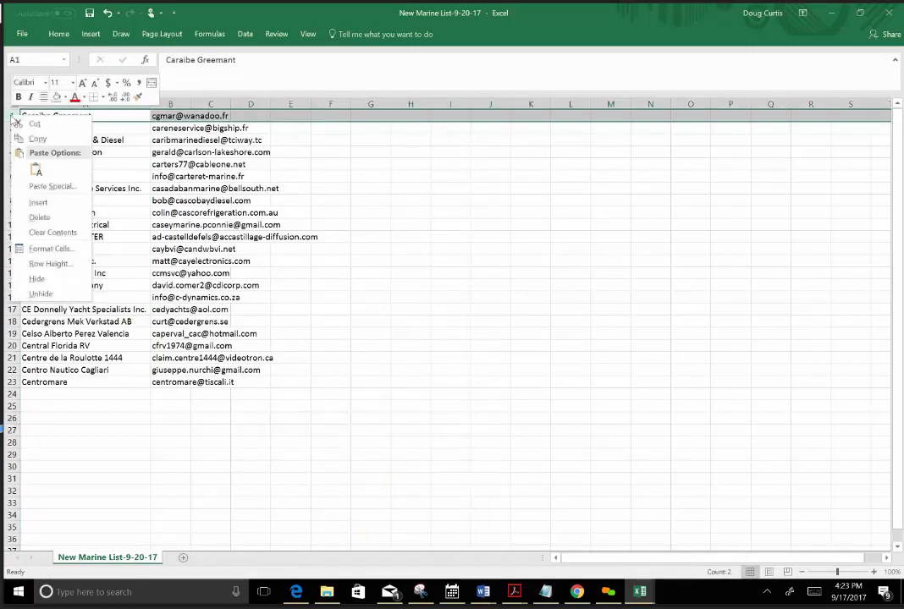
pyautogui.click(39, 203)
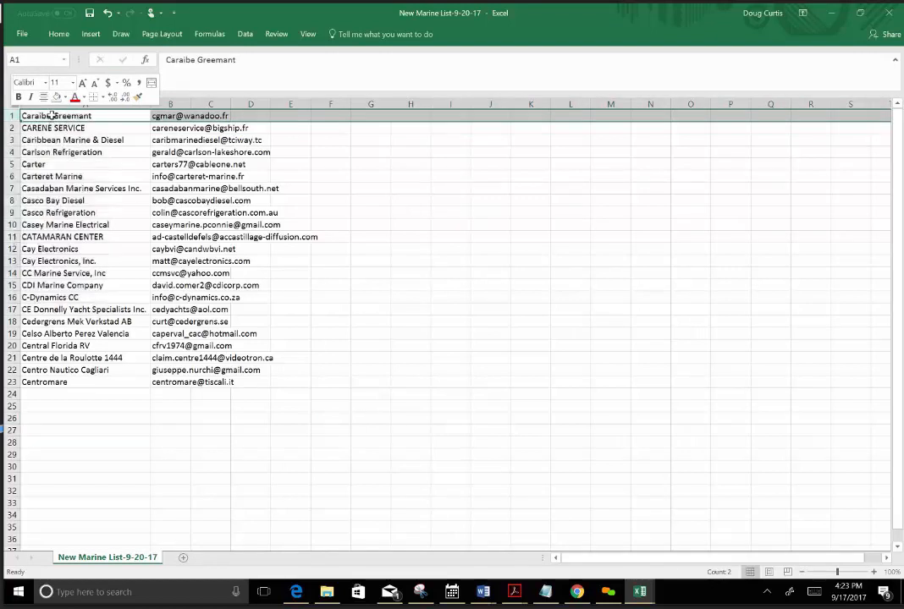
# Enter the headers Company in A1 and Email in B1, and save the list.
pyautogui.doubleClick(52, 115)
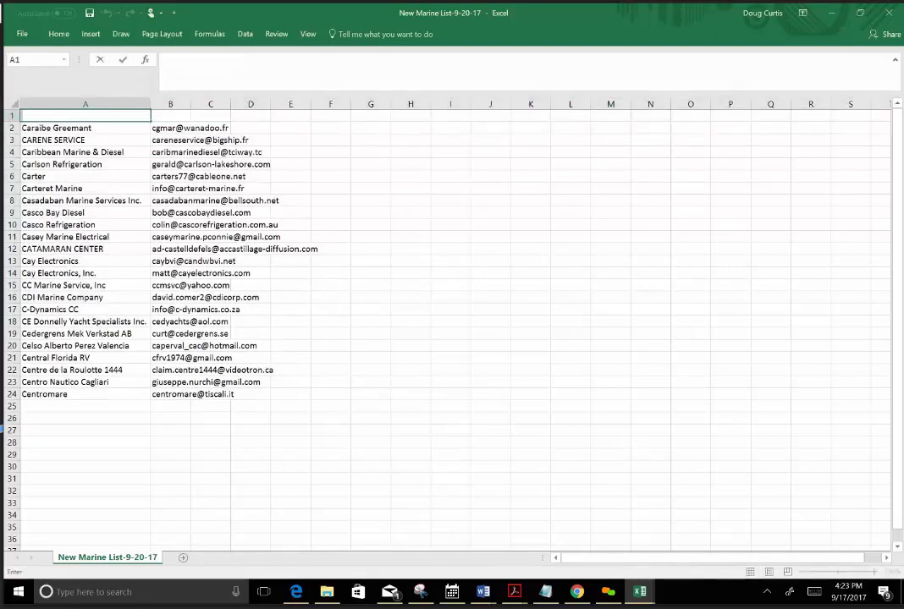
pyautogui.write('Company')
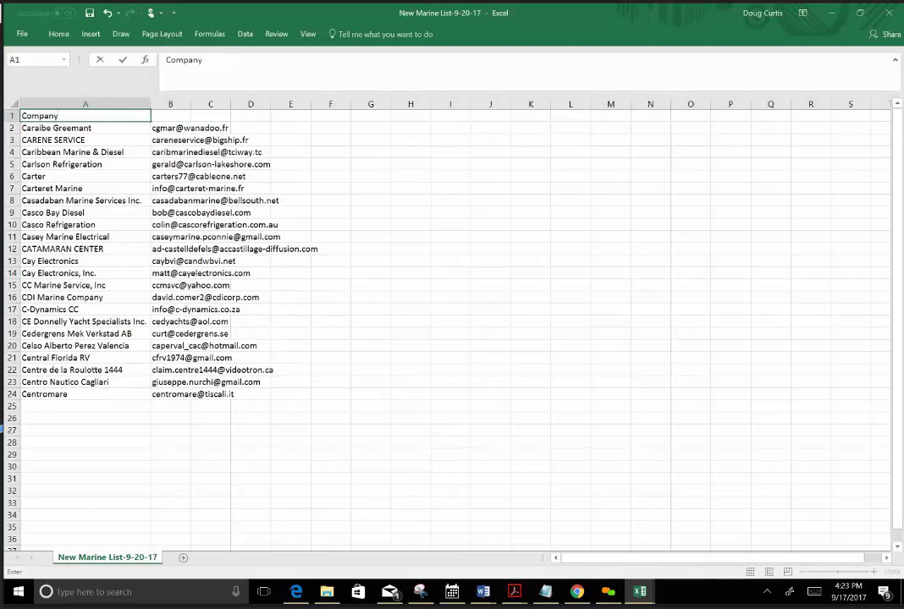
pyautogui.click(173, 114)
pyautogui.write('E')
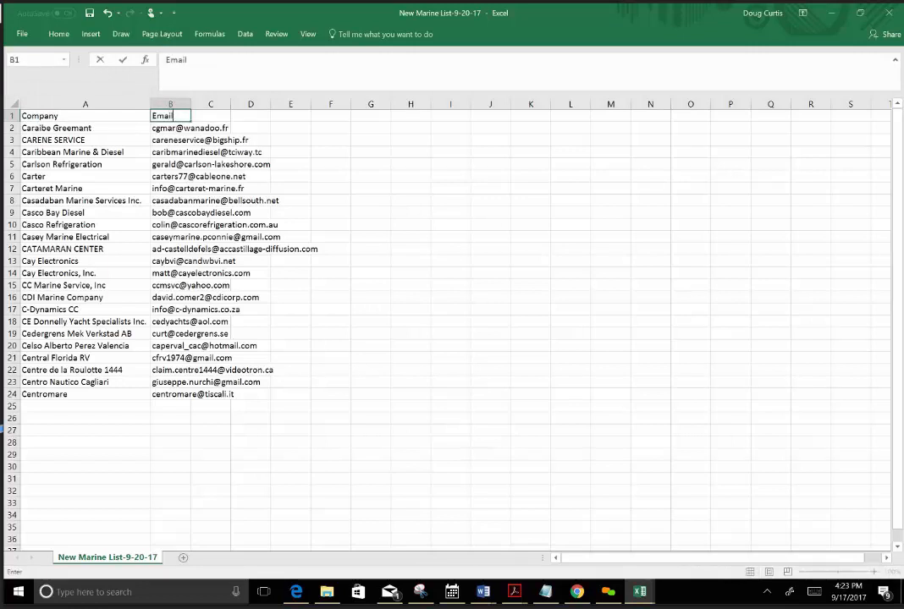
pyautogui.write('mail')
pyautogui.click(382, 432)
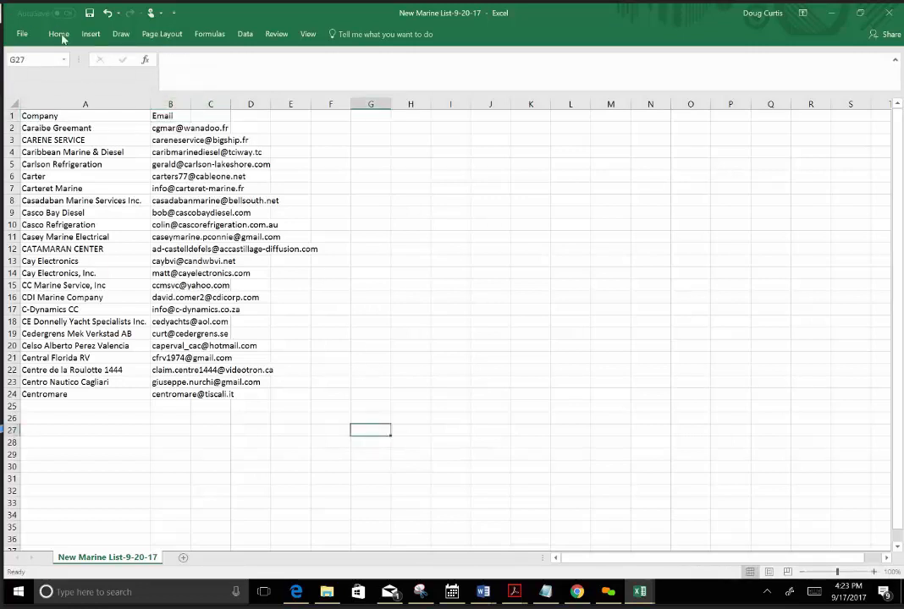
pyautogui.click(88, 12)
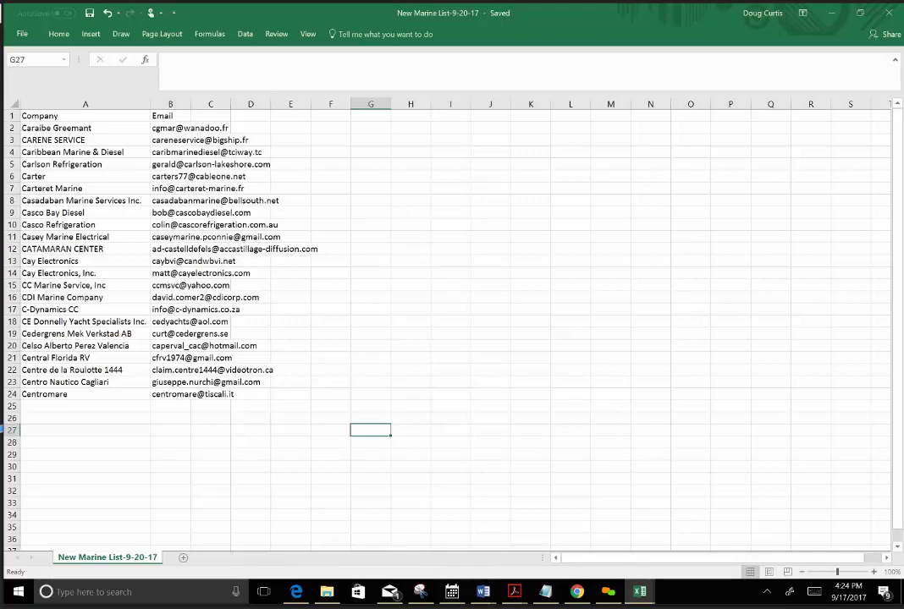
# Minimize the new list and switch to File Explorer to check the email active files folder for the saved file.
pyautogui.click(831, 13)
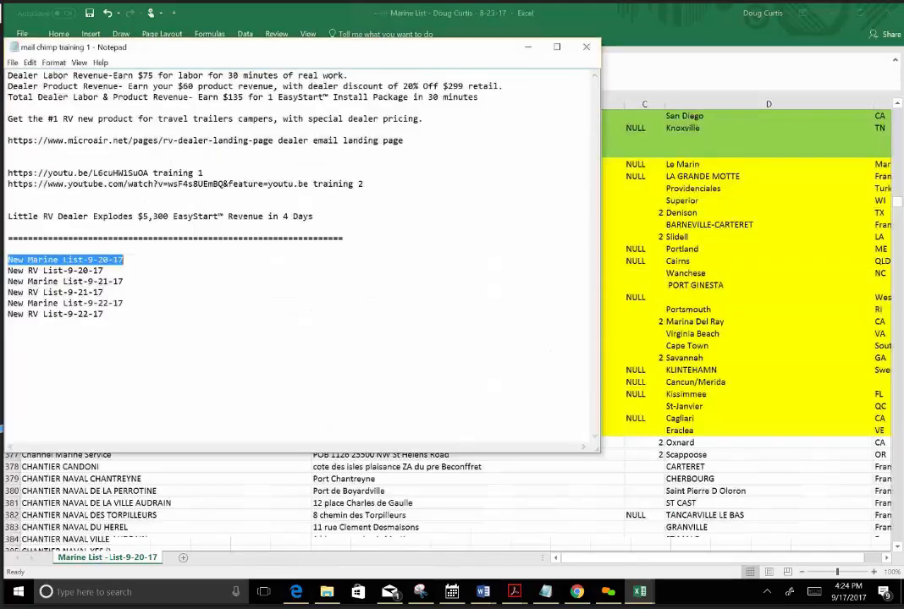
pyautogui.click(421, 502)
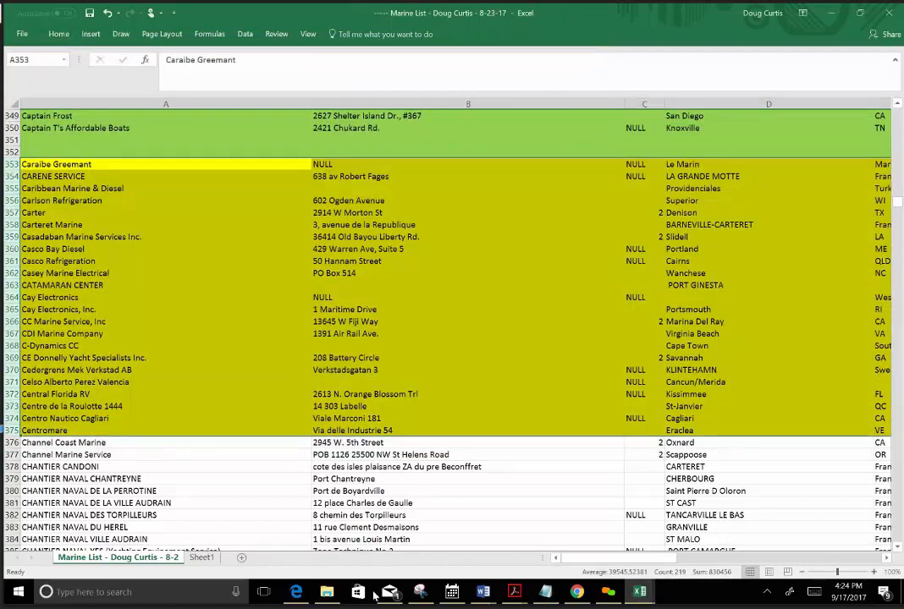
pyautogui.click(327, 593)
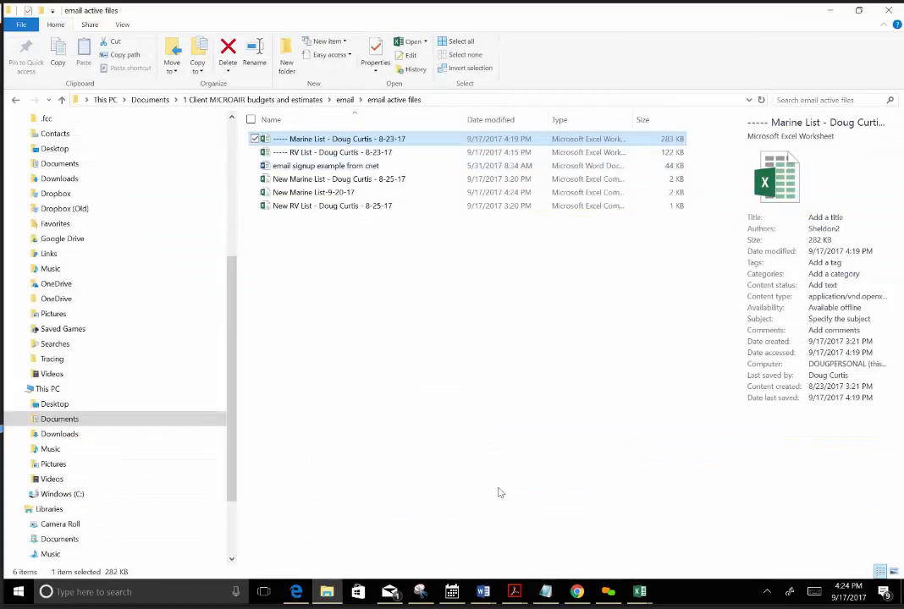
# Switch to the Marine List workbook and insert two blank rows above Channel Coast Marine, just below the yellow batch.
pyautogui.click(642, 594)
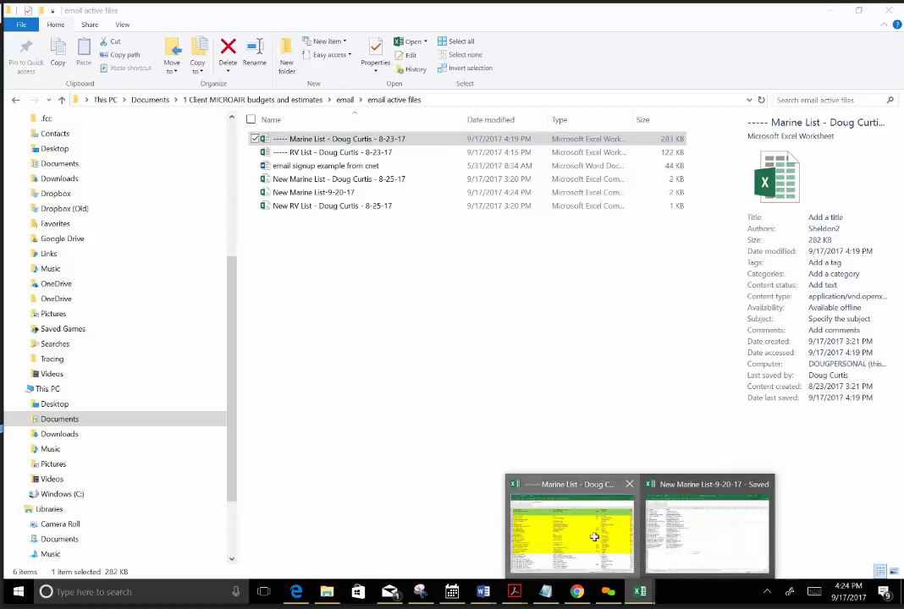
pyautogui.click(597, 544)
pyautogui.click(409, 484)
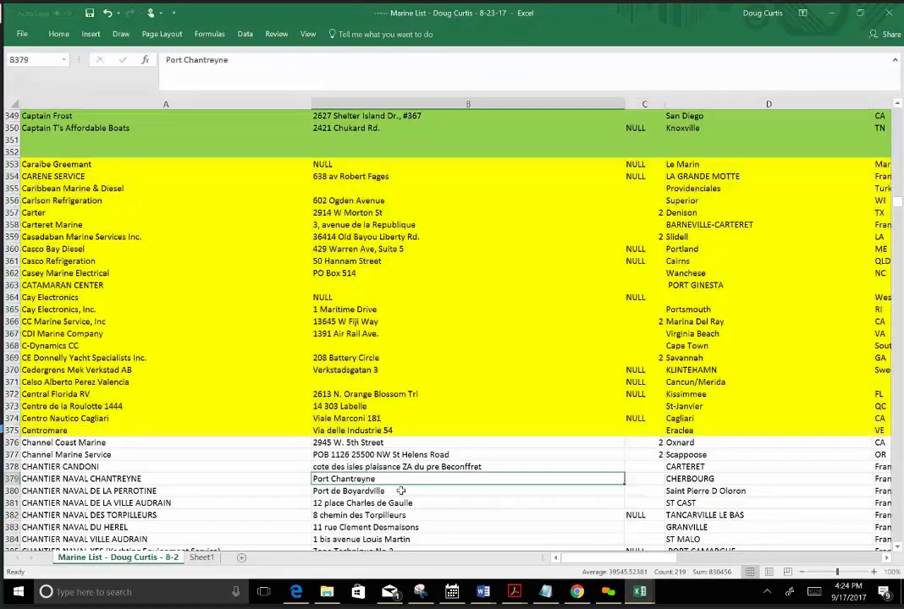
pyautogui.scroll(-1, 241, 385)
pyautogui.scroll(-3, 241, 385)
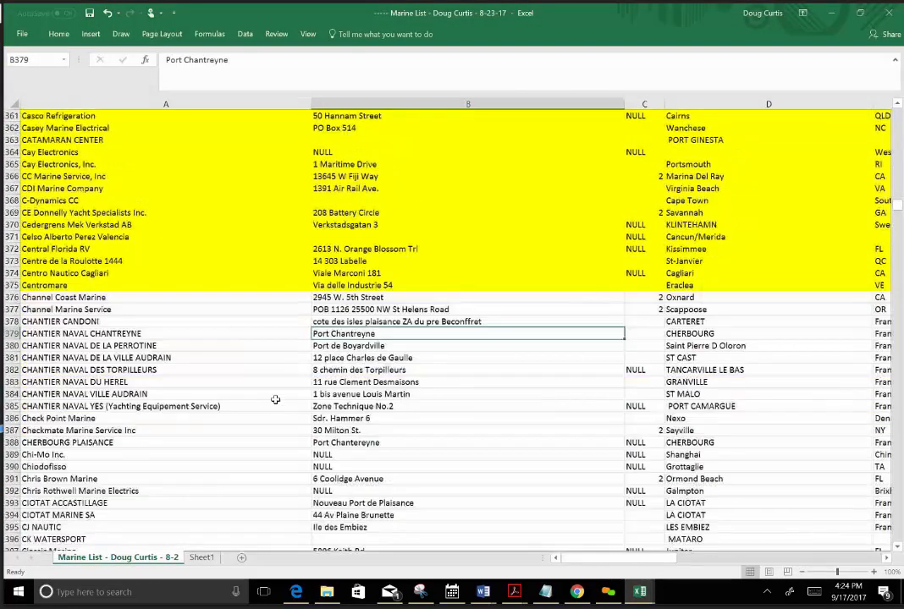
pyautogui.scroll(-3, 222, 326)
pyautogui.scroll(-1, 121, 211)
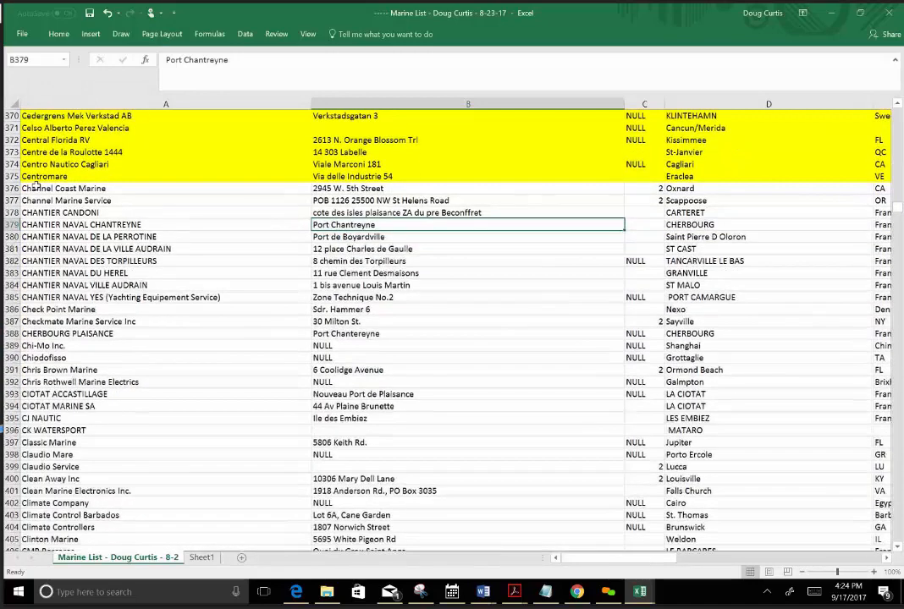
pyautogui.click(13, 188)
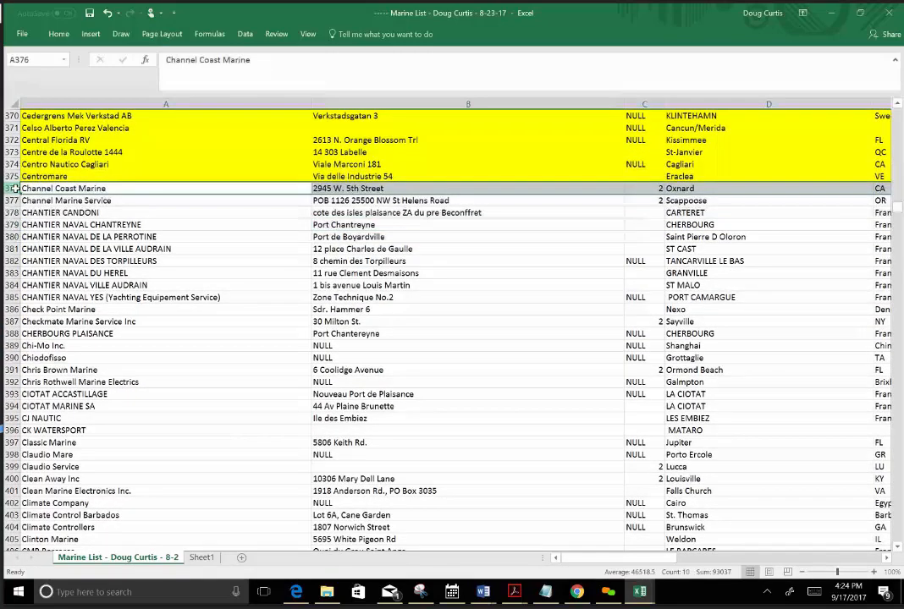
pyautogui.rightClick(13, 188)
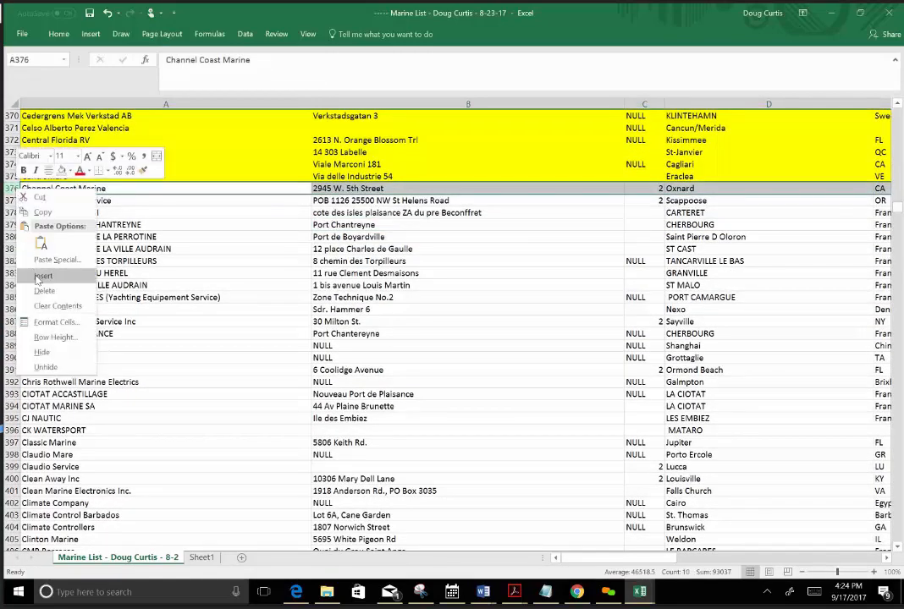
pyautogui.click(37, 279)
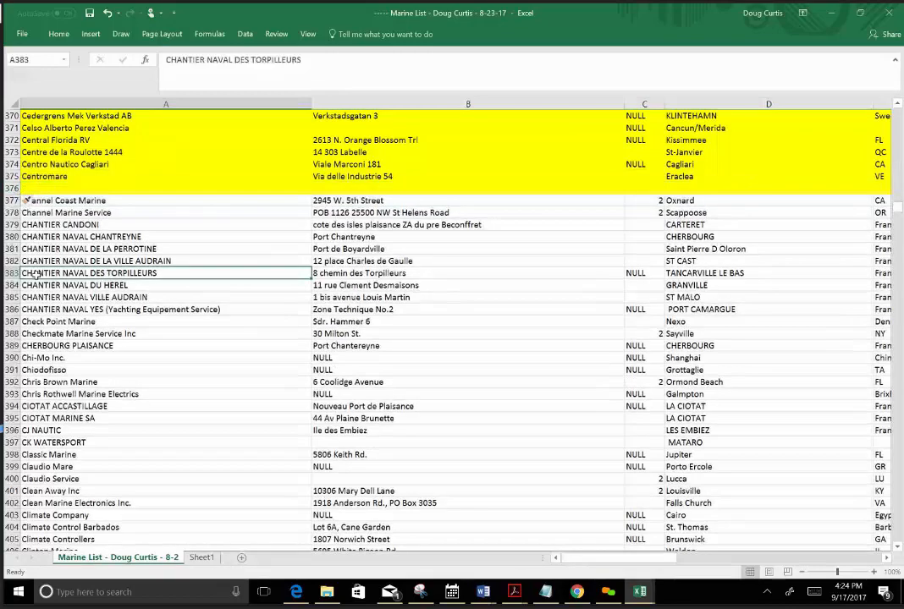
pyautogui.rightClick(14, 188)
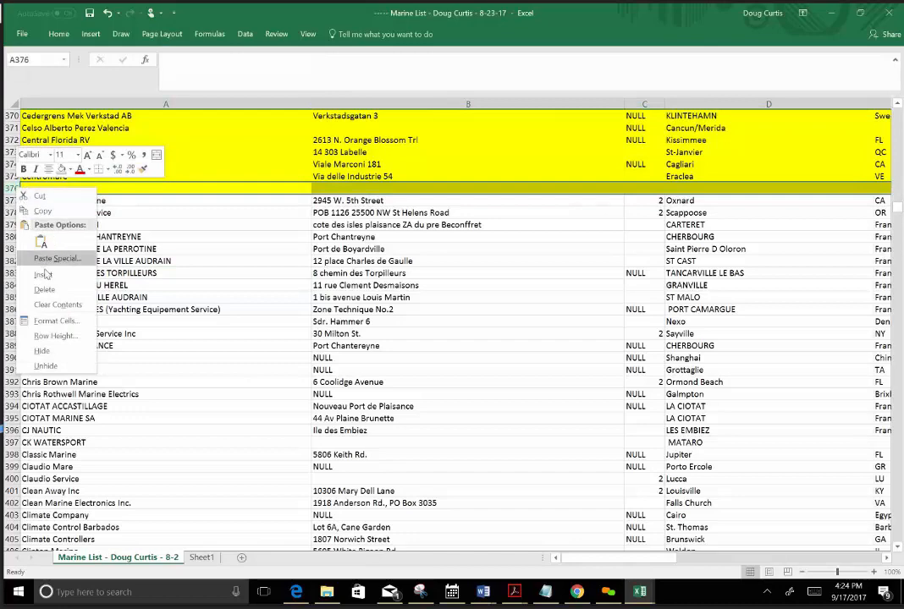
pyautogui.click(42, 275)
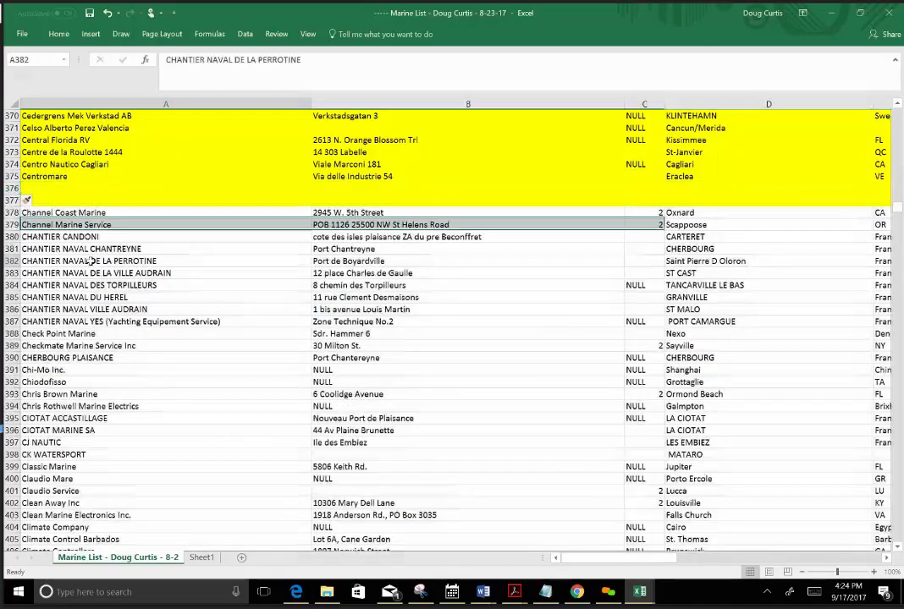
# Fill rows 378 through 400, from Channel Coast Marine to Claudio Mare, with light green.
pyautogui.click(13, 213)
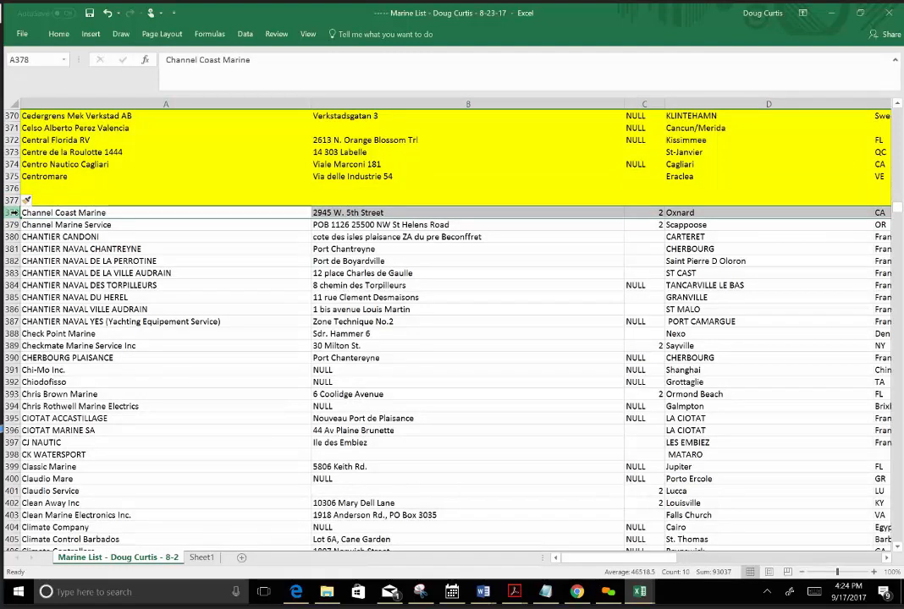
pyautogui.moveTo(14, 212); pyautogui.dragTo(11, 480)
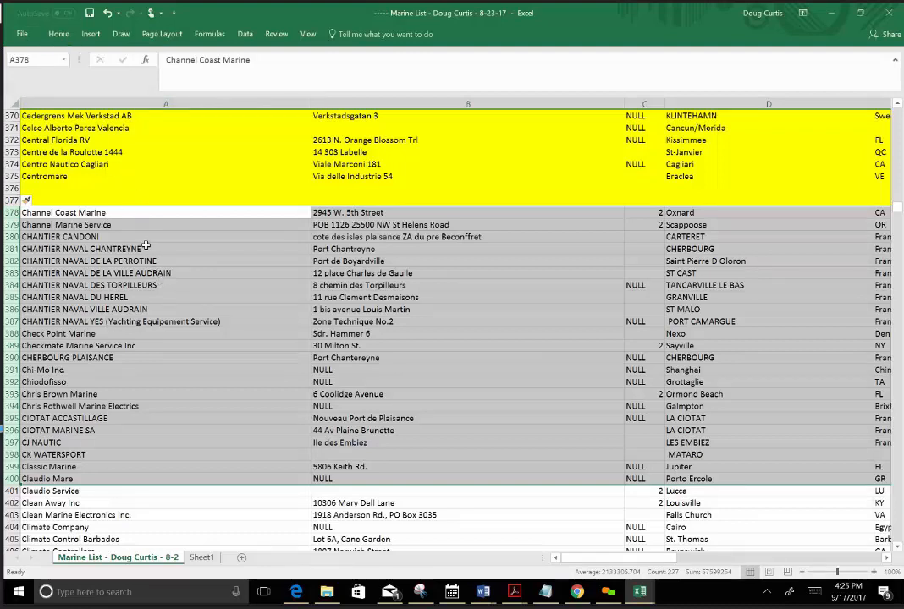
pyautogui.click(60, 33)
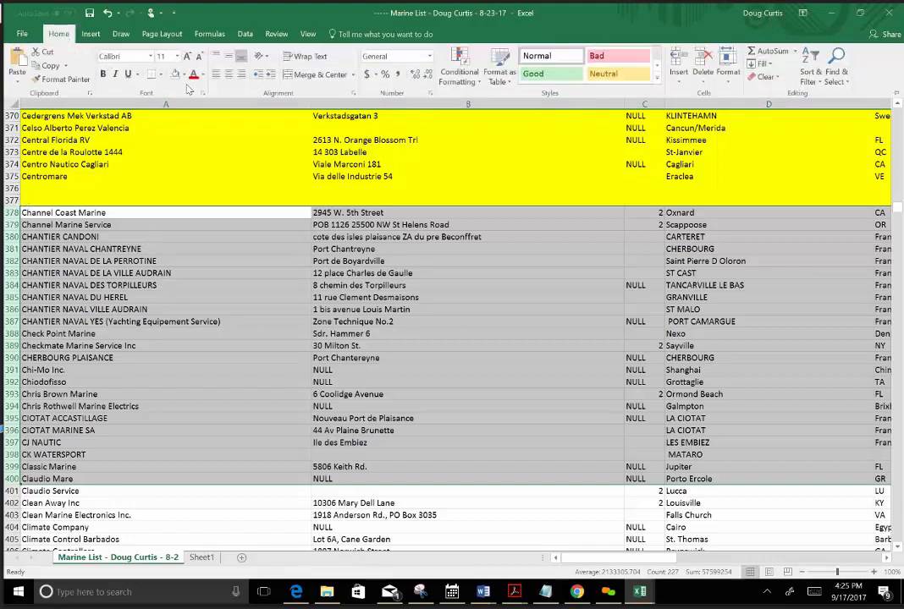
pyautogui.click(184, 76)
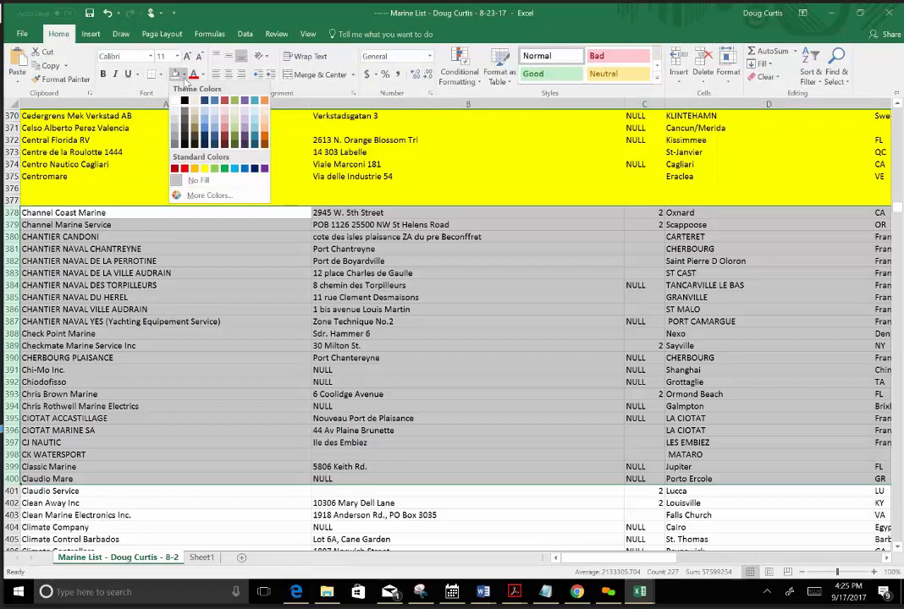
pyautogui.click(209, 164)
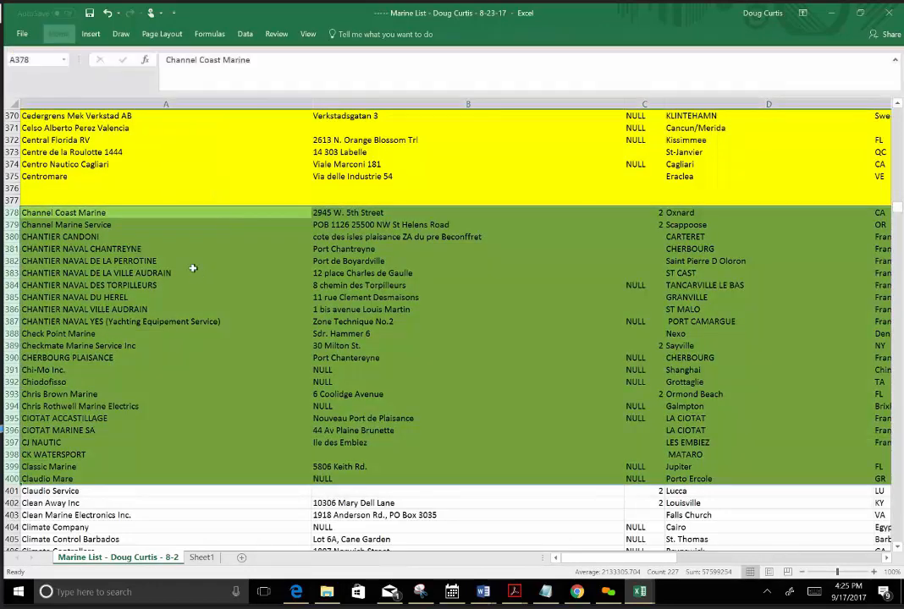
pyautogui.click(186, 272)
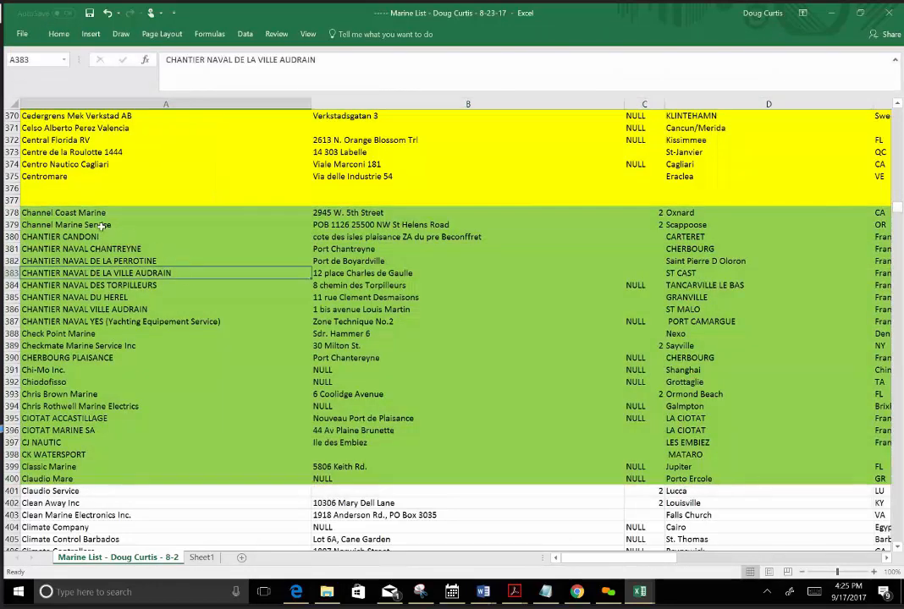
# Copy rows 378 through 400 and paste them into a new blank workbook starting at A1.
pyautogui.moveTo(13, 212); pyautogui.dragTo(26, 360)
pyautogui.moveTo(39, 463); pyautogui.dragTo(38, 476)
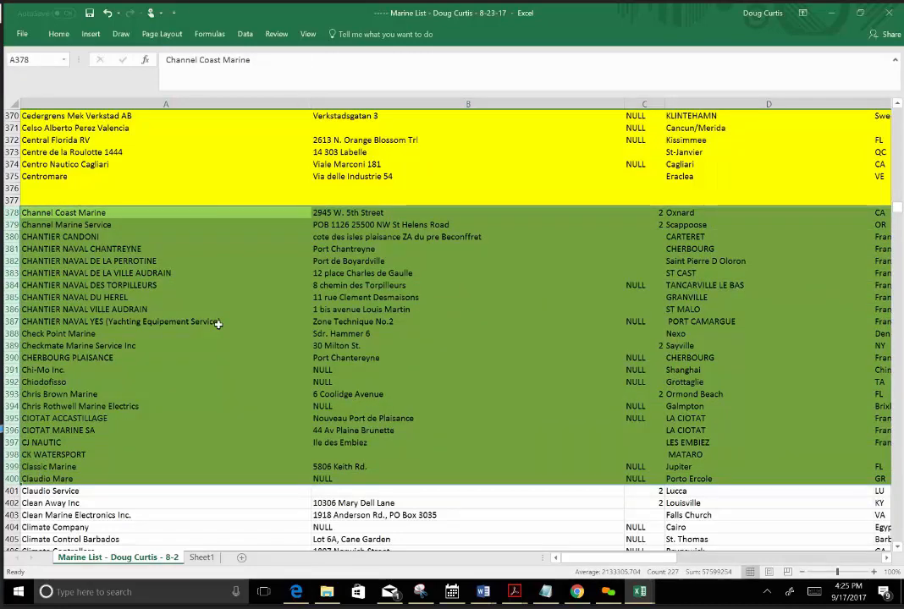
pyautogui.hotkey('ctrl', 'c')
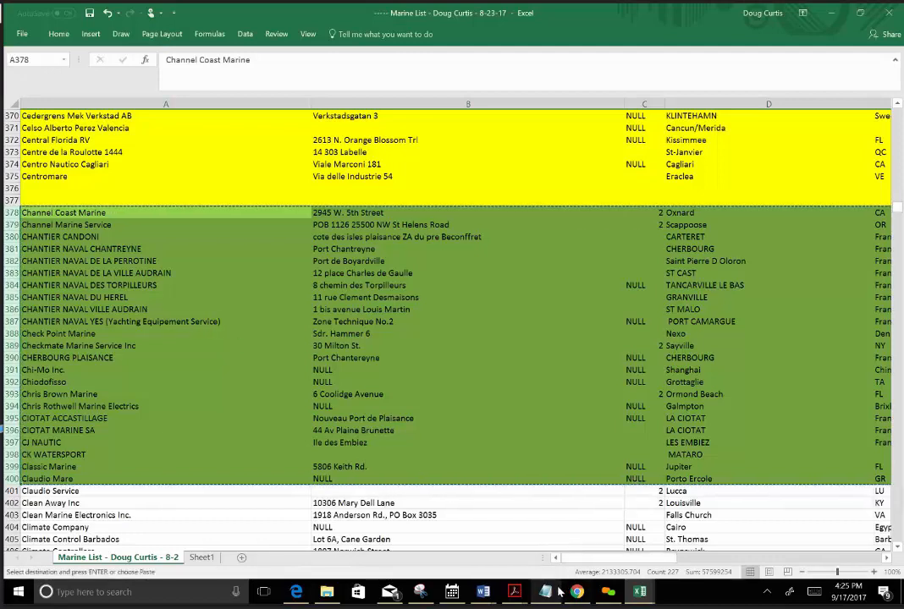
pyautogui.moveTo(553, 590)
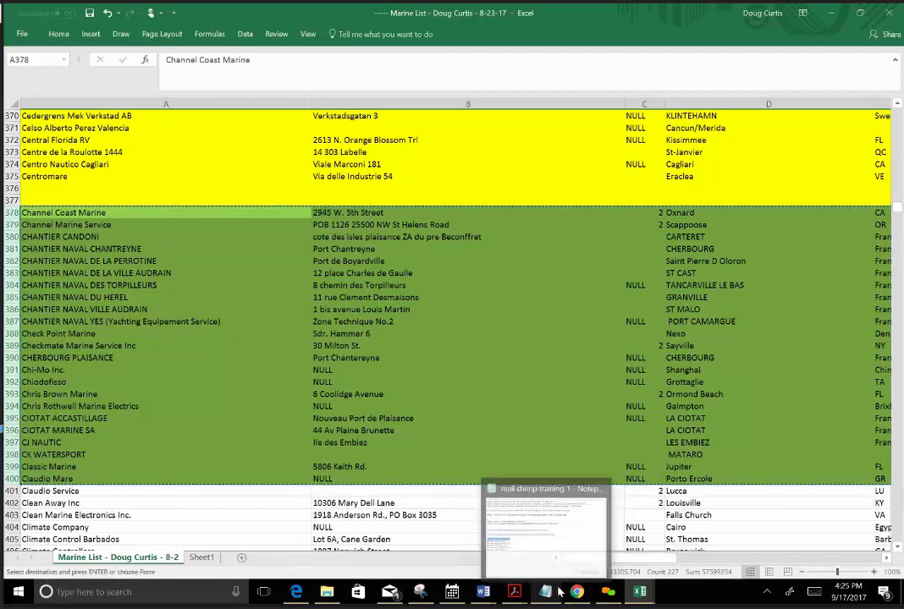
pyautogui.click(22, 36)
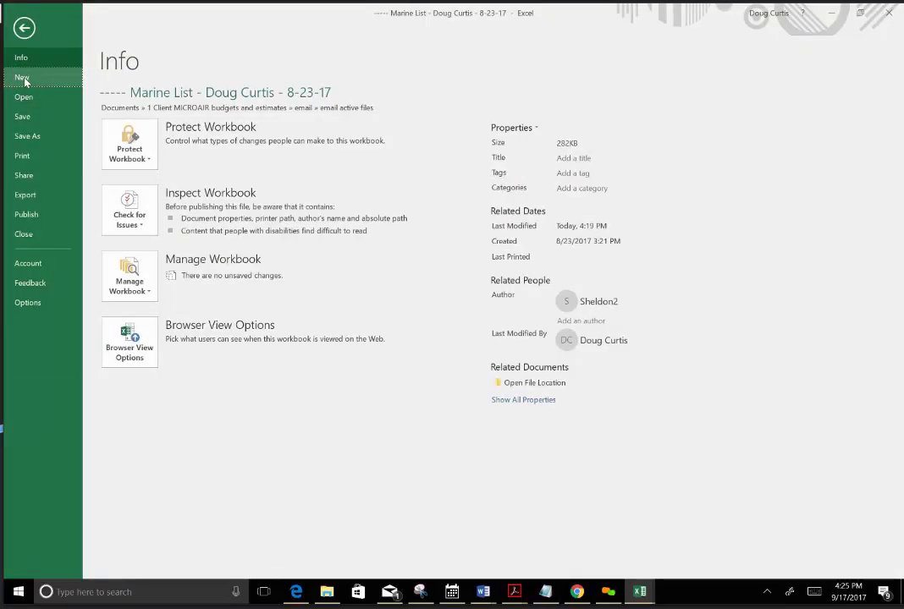
pyautogui.click(23, 78)
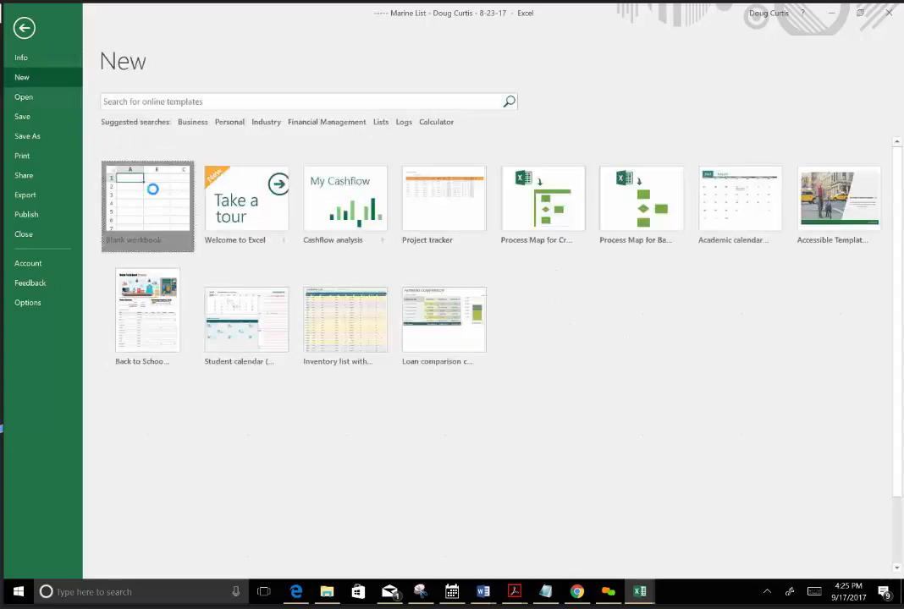
pyautogui.click(152, 189)
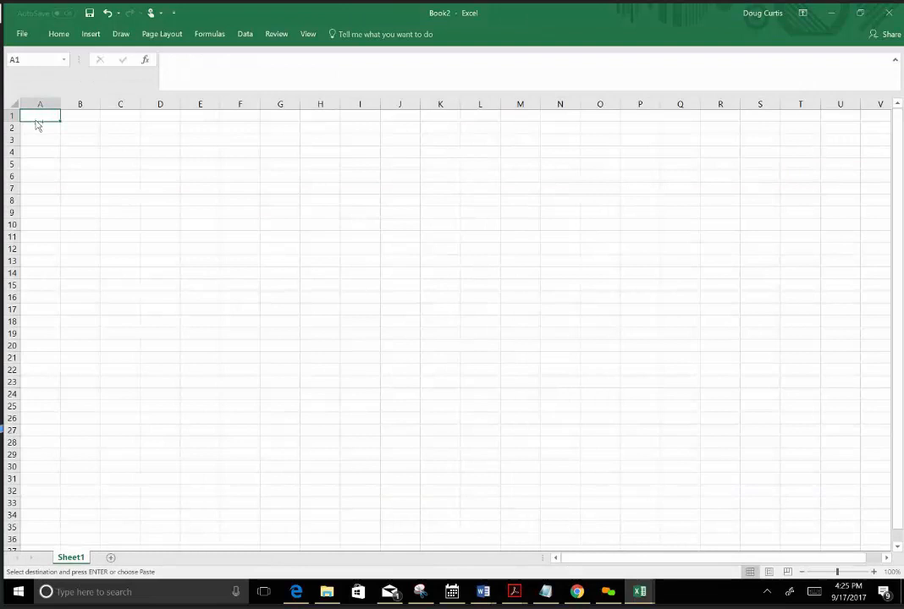
pyautogui.hotkey('ctrl', 'v')
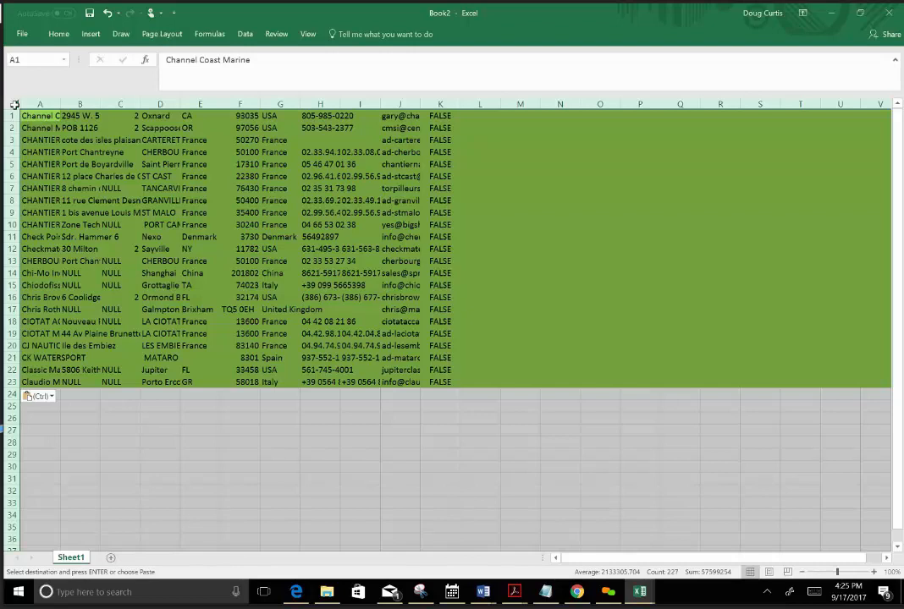
# Remove the fill color from the whole new sheet and fit column A's width to the company names.
pyautogui.rightClick(14, 104)
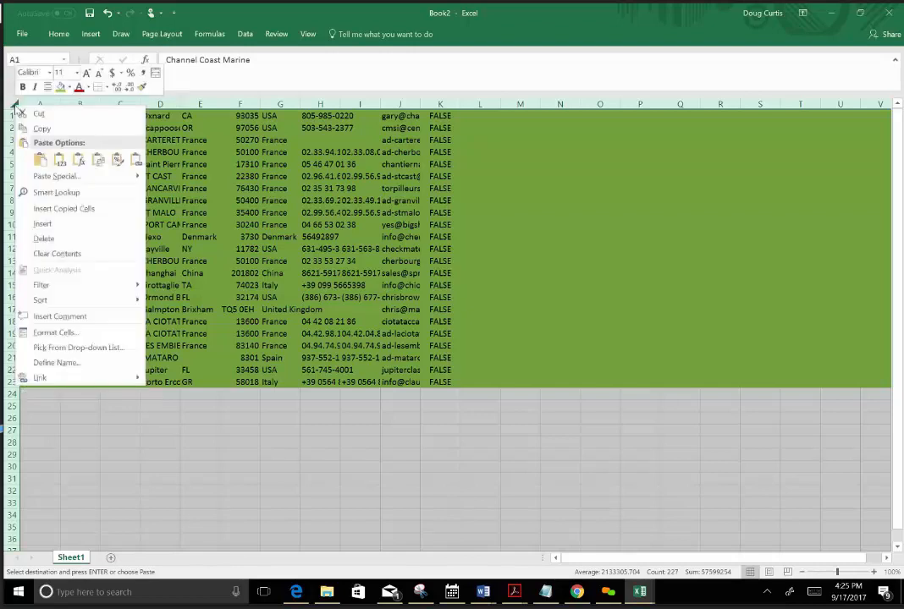
pyautogui.click(70, 87)
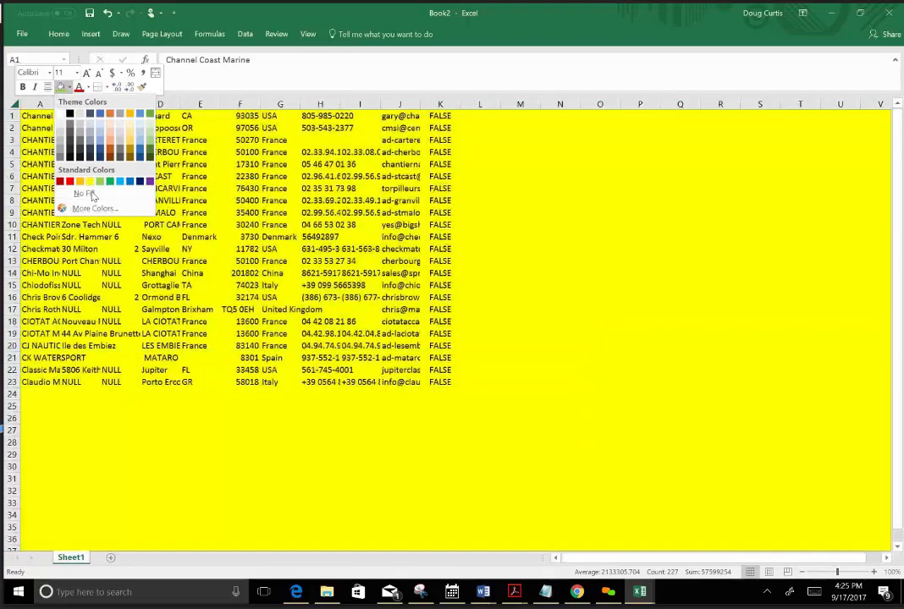
pyautogui.click(85, 193)
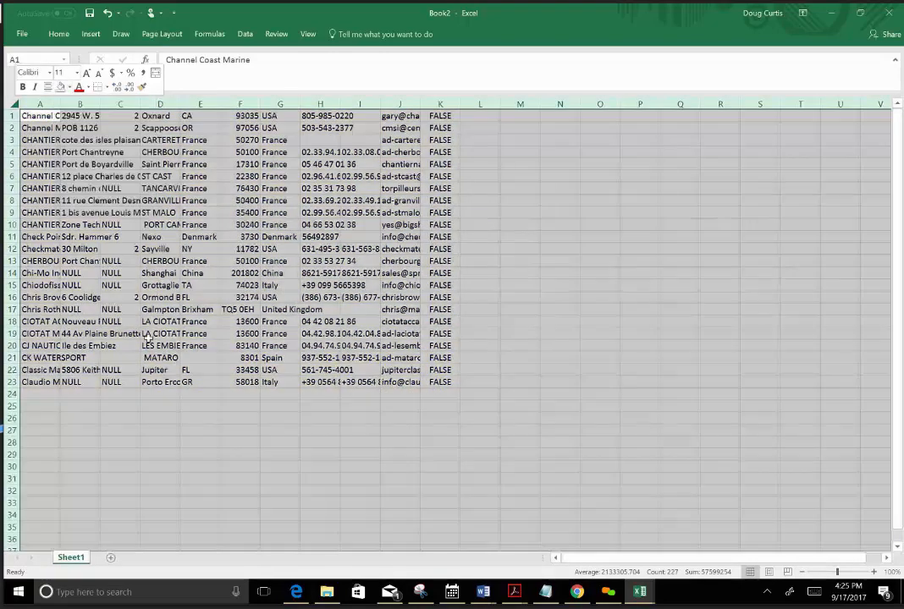
pyautogui.click(127, 490)
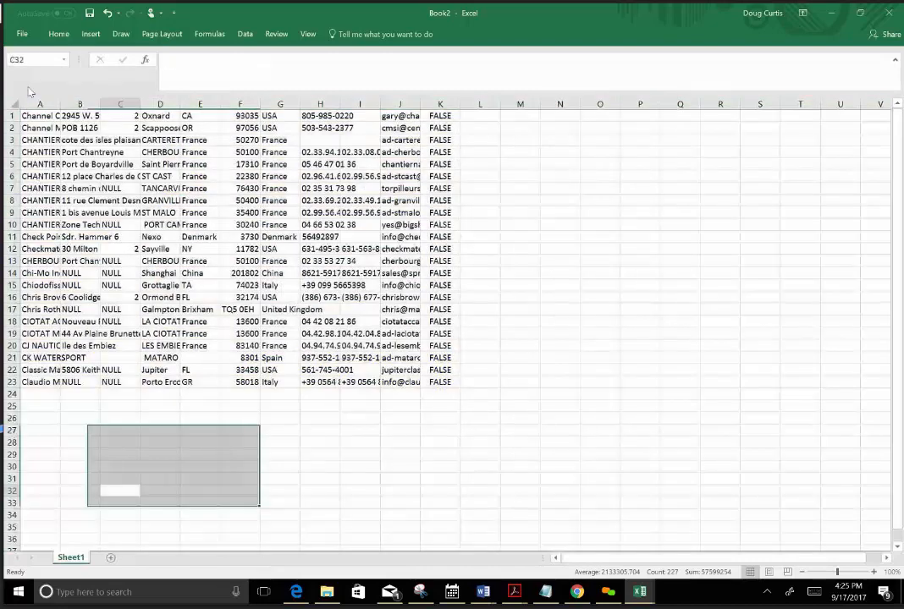
pyautogui.click(59, 104)
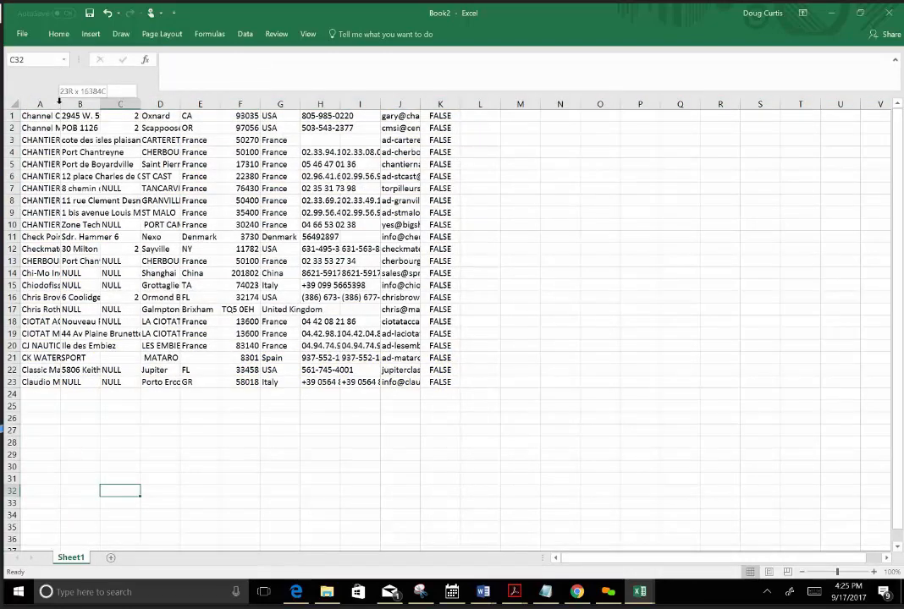
pyautogui.doubleClick(60, 101)
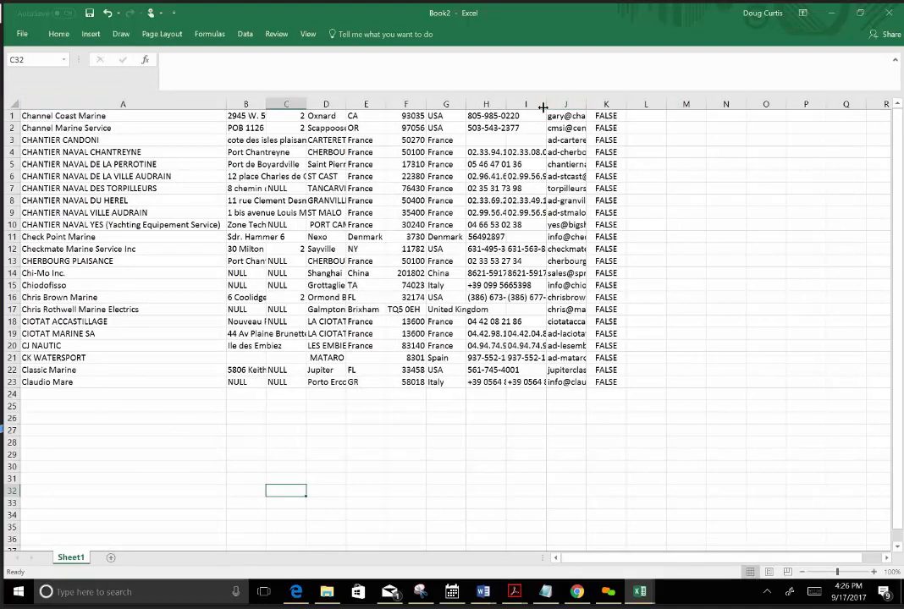
# Delete the FALSE values in column K.
pyautogui.click(599, 104)
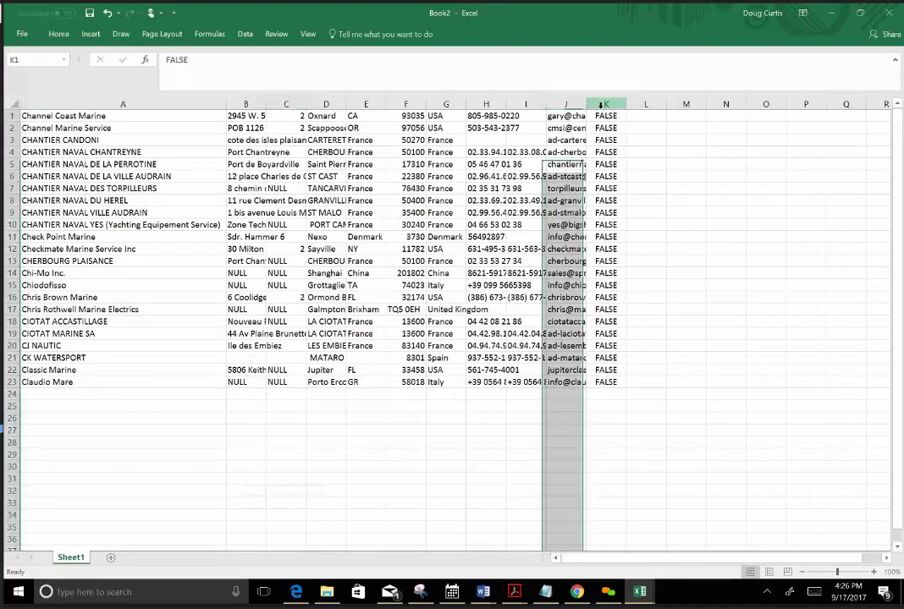
pyautogui.rightClick(601, 105)
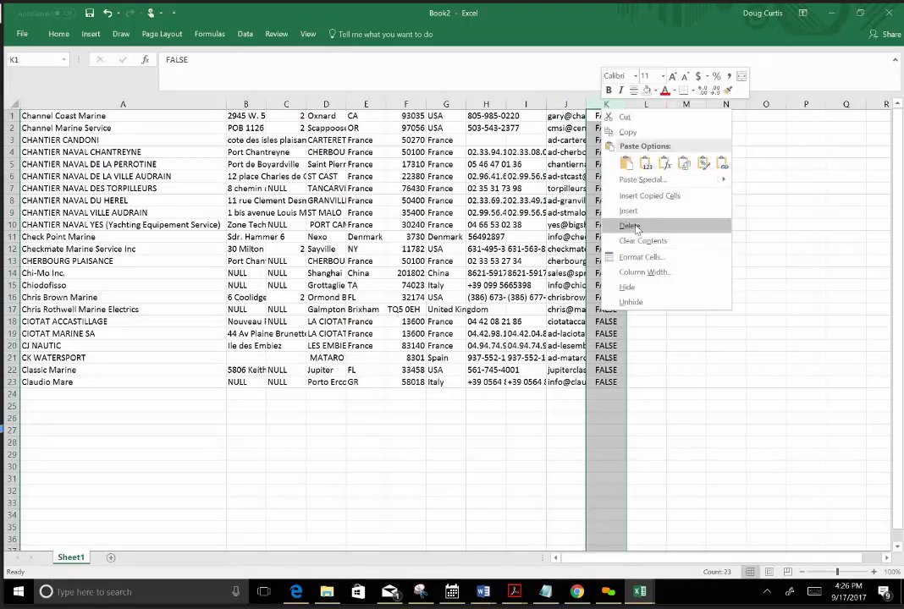
pyautogui.press('Escape')
pyautogui.press('Delete')
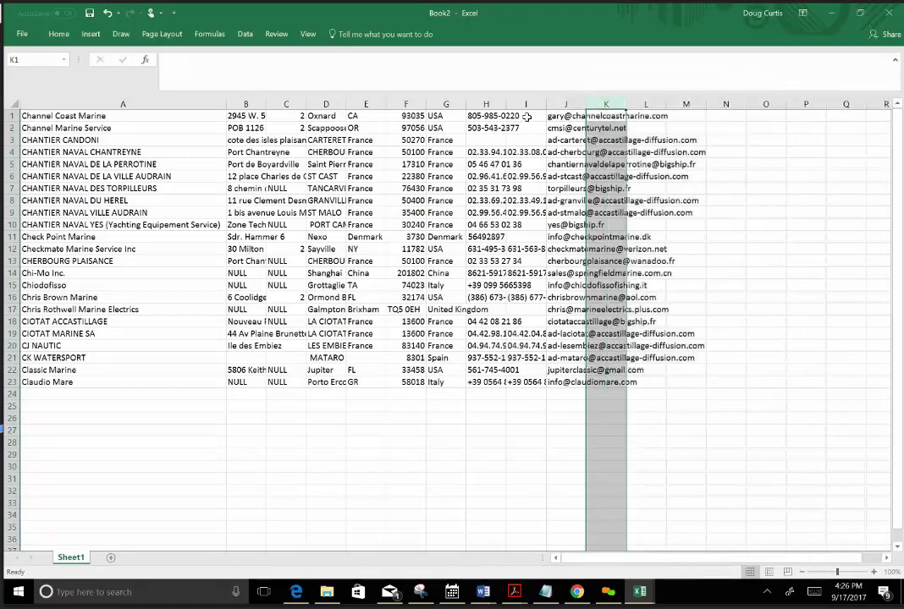
# Delete columns A through I, in front of the email addresses.
pyautogui.click(529, 104)
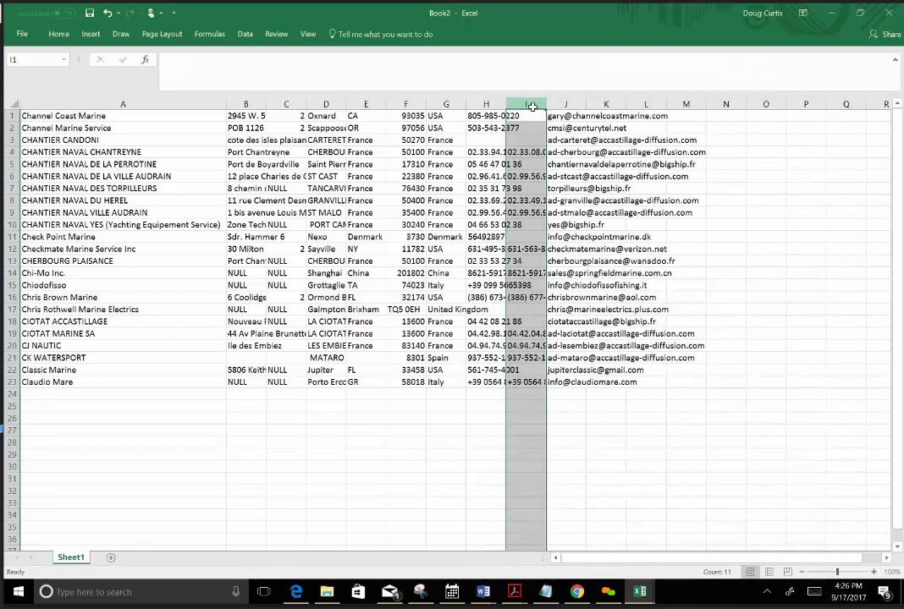
pyautogui.moveTo(532, 106); pyautogui.dragTo(123, 79)
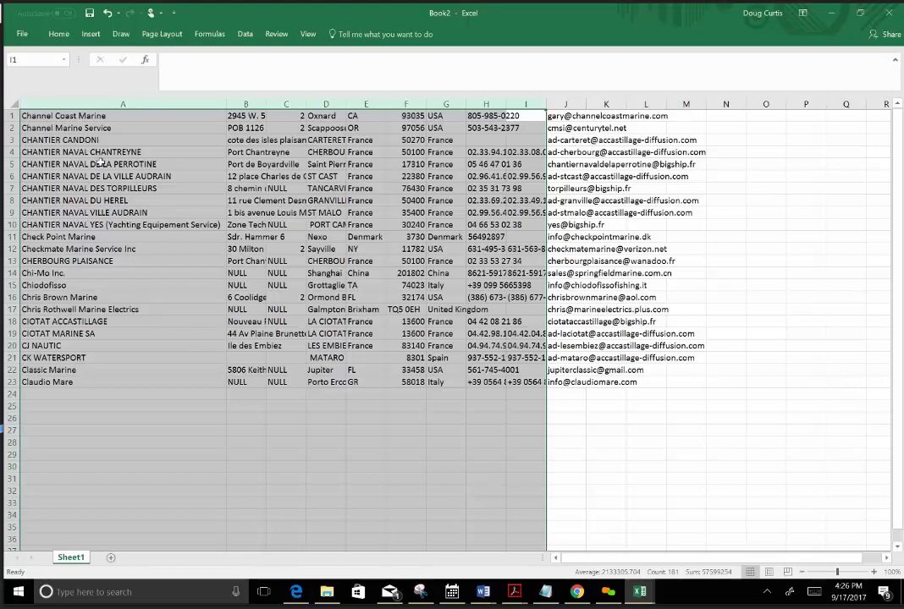
pyautogui.rightClick(101, 163)
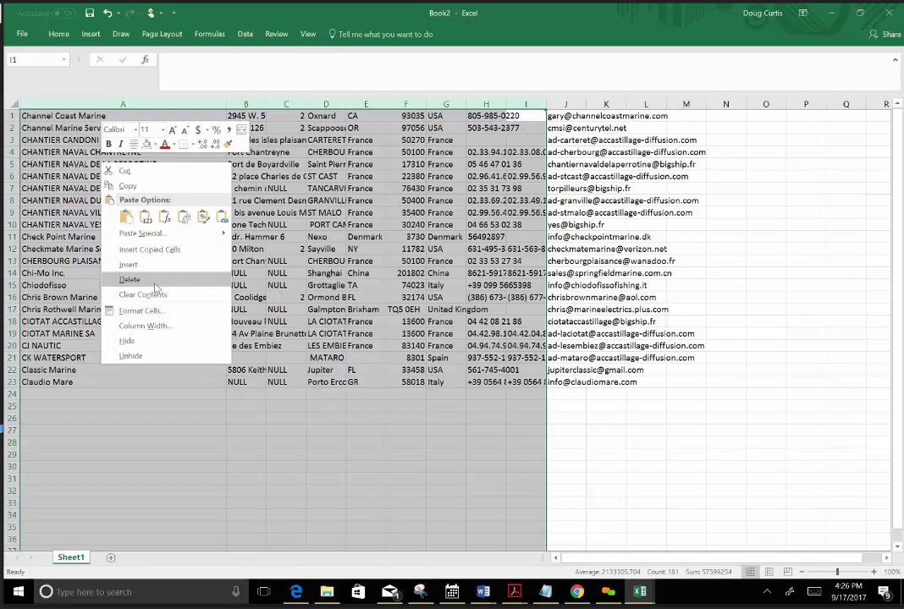
pyautogui.press('Escape')
pyautogui.hotkey('ctrl', '-')
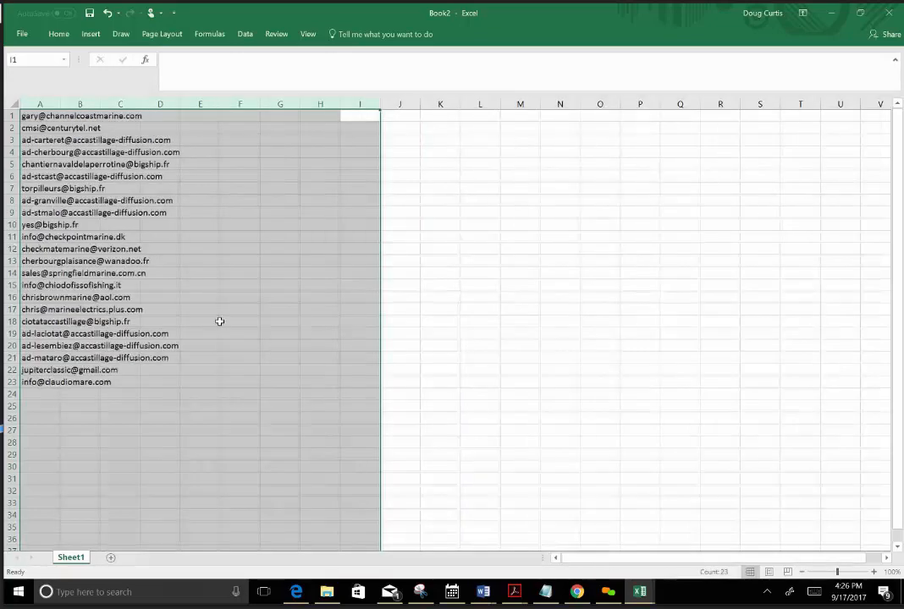
# Insert a blank row above the email addresses and enter the heading Email in A1.
pyautogui.click(129, 430)
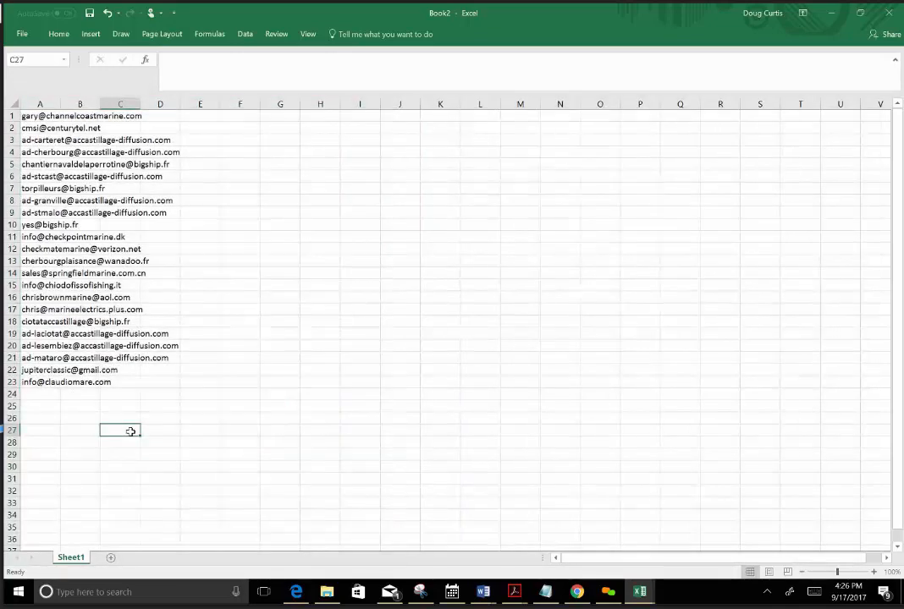
pyautogui.click(9, 115)
pyautogui.rightClick(9, 115)
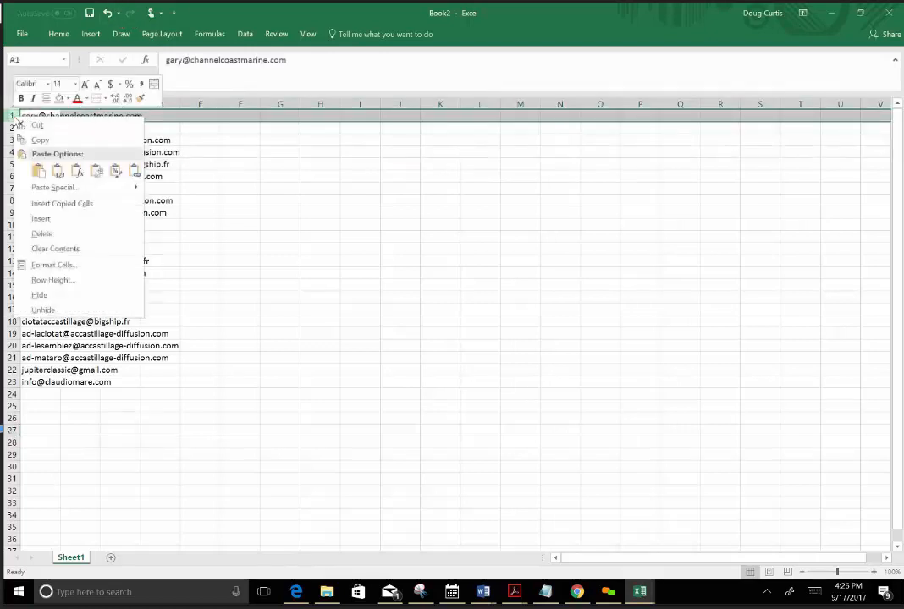
pyautogui.click(41, 220)
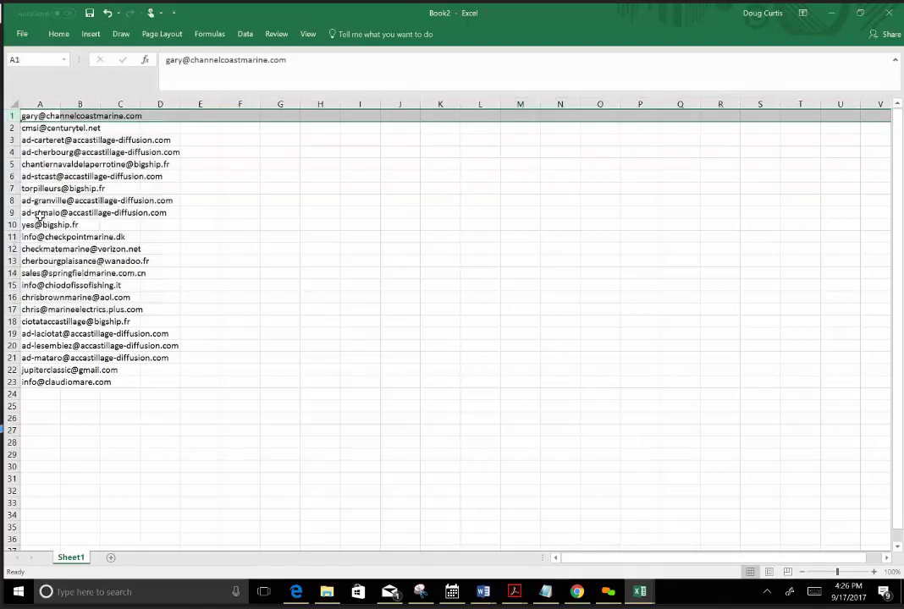
pyautogui.click(41, 116)
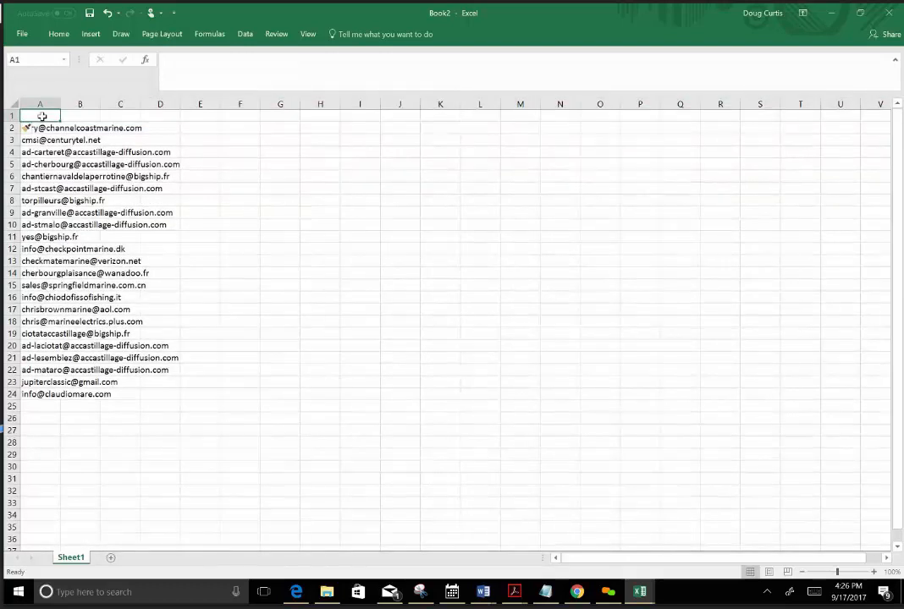
pyautogui.write('Email')
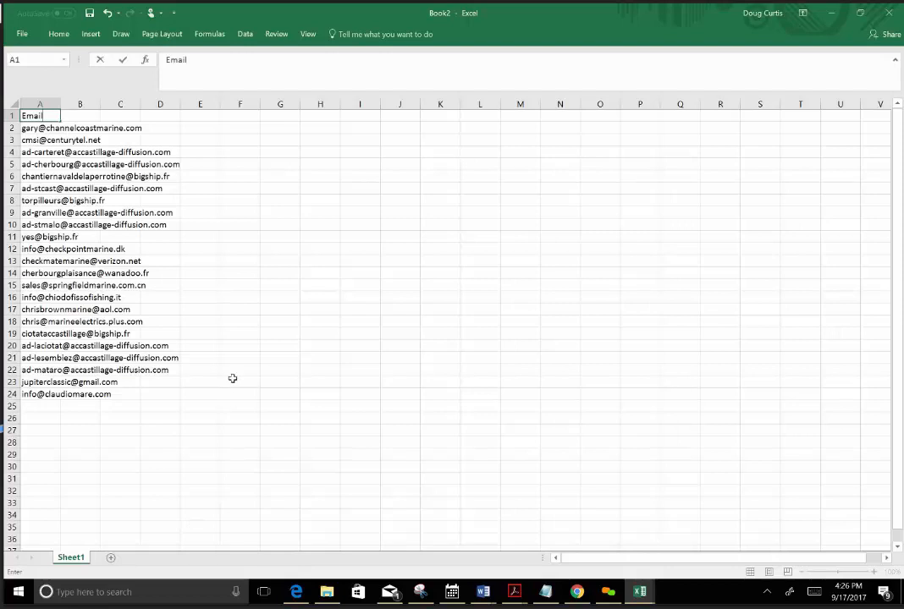
# Start saving the workbook in the email active files folder, and copy the name New Marine List-9-21-17 from the Notepad notes.
pyautogui.click(90, 15)
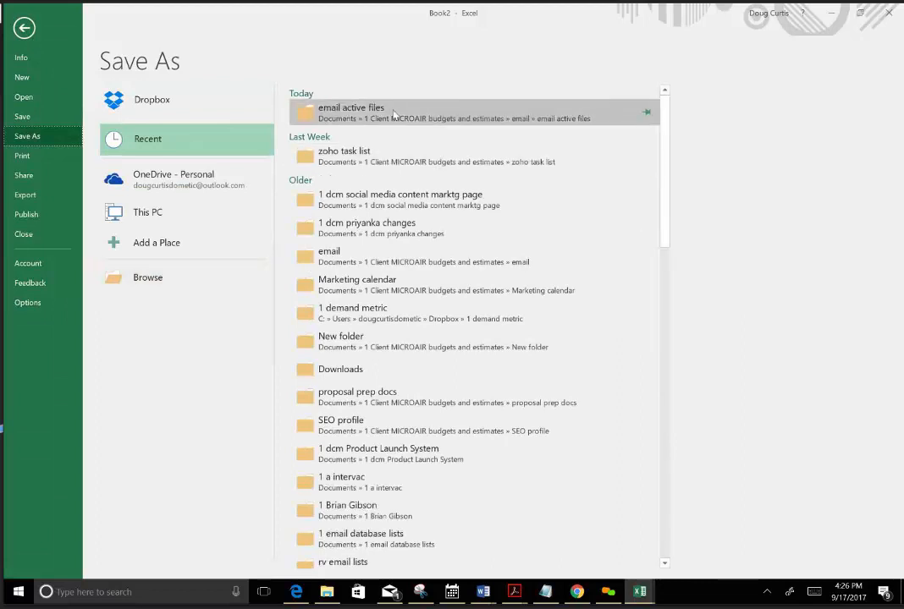
pyautogui.click(393, 112)
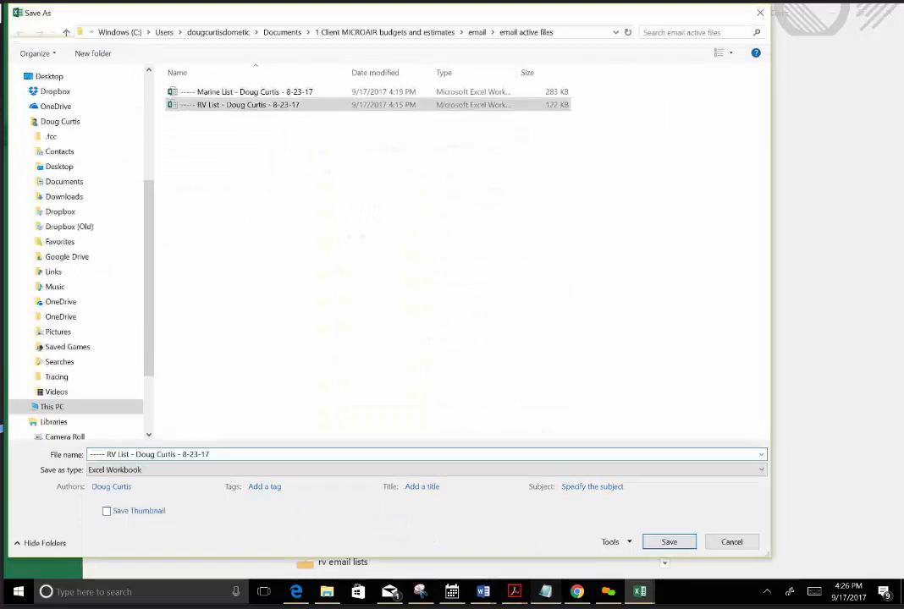
pyautogui.click(546, 591)
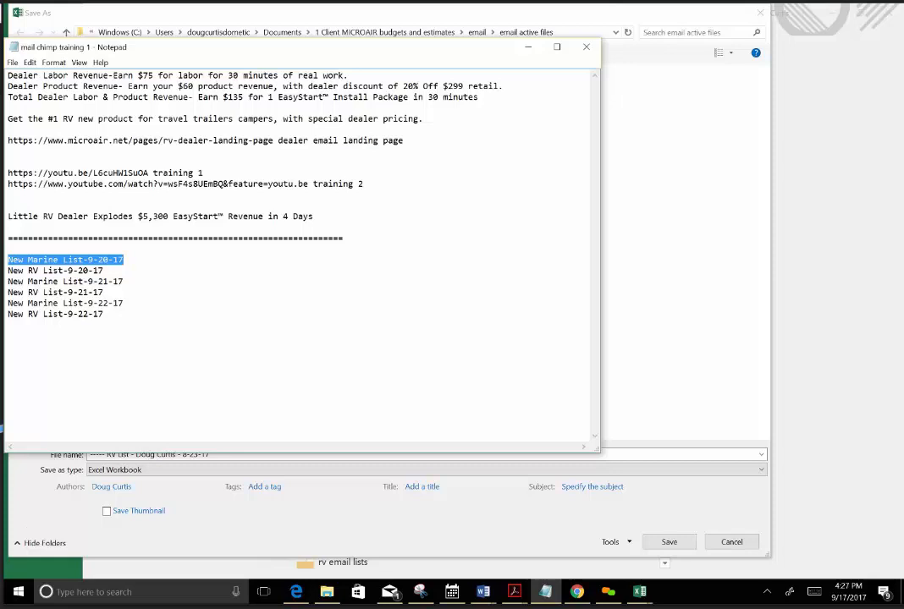
pyautogui.moveTo(124, 282); pyautogui.dragTo(7, 282)
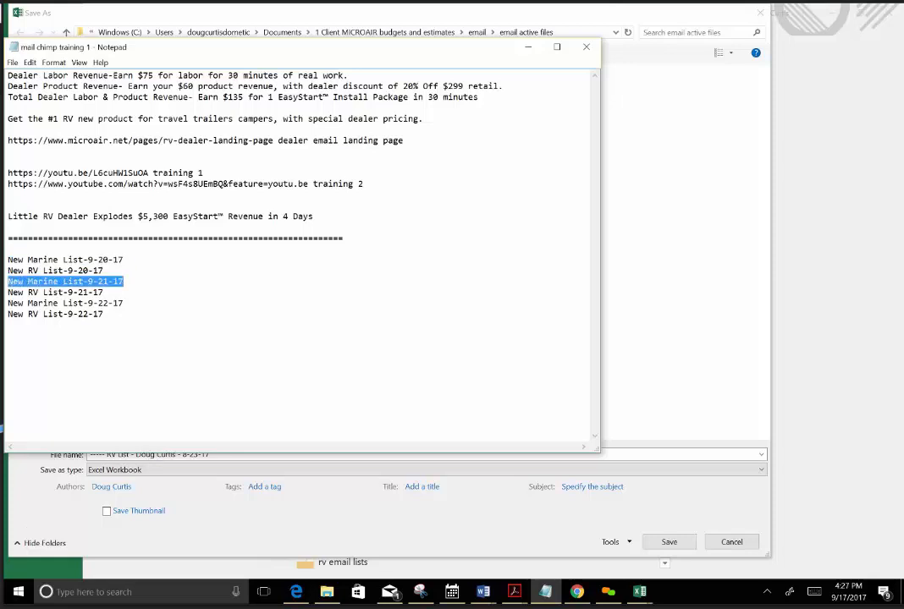
pyautogui.rightClick(10, 284)
pyautogui.click(31, 318)
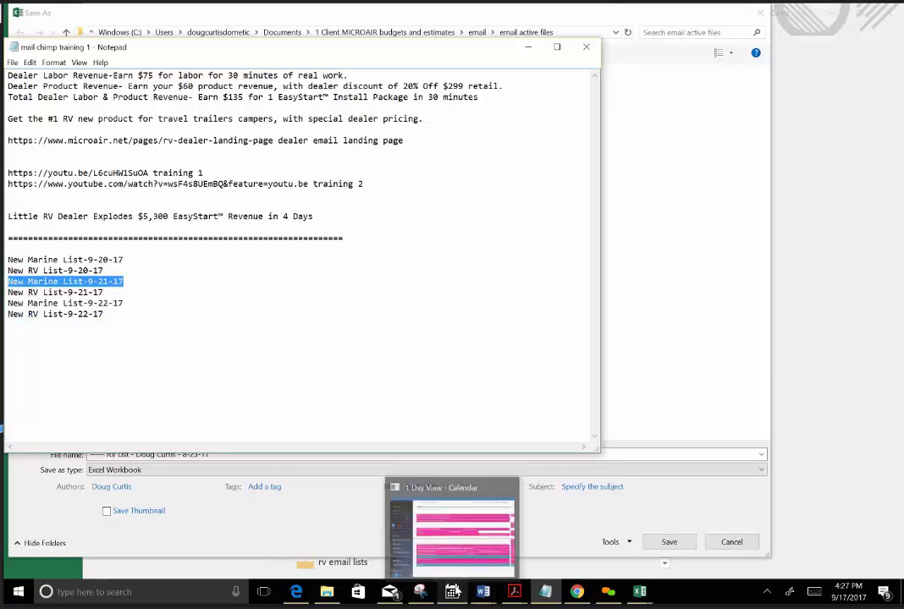
# Save the workbook under the copied name New Marine List-9-21-17 in CSV (Comma delimited) format.
pyautogui.click(668, 422)
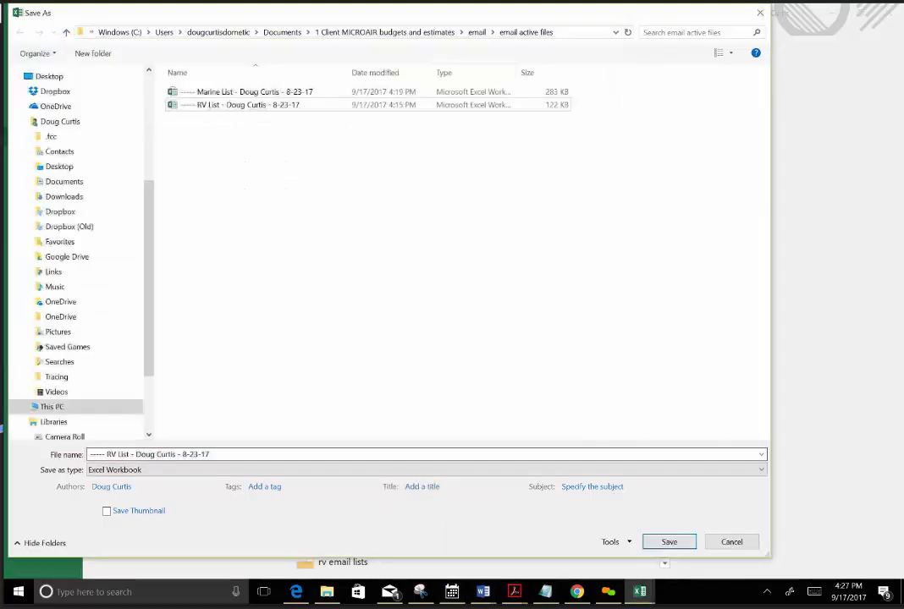
pyautogui.click(205, 455)
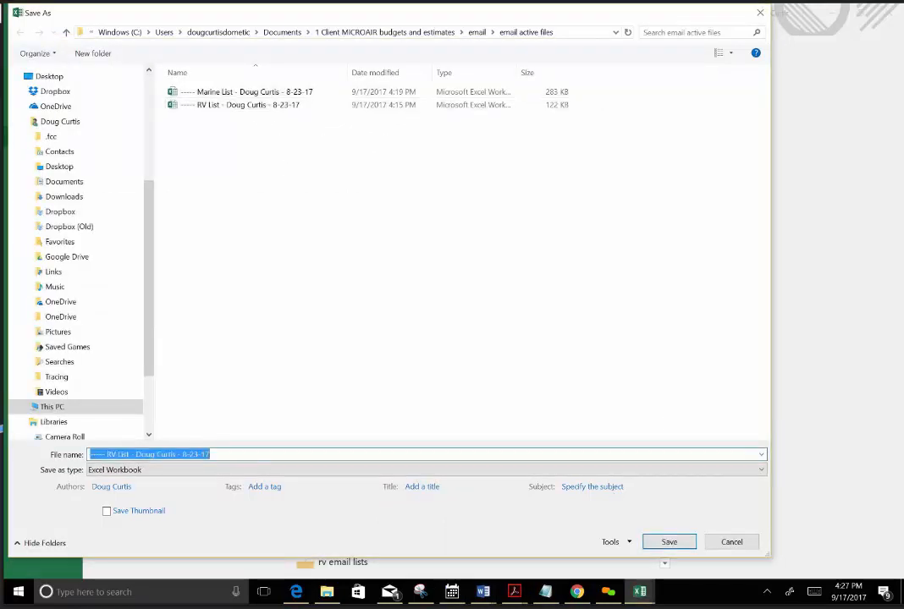
pyautogui.rightClick(96, 457)
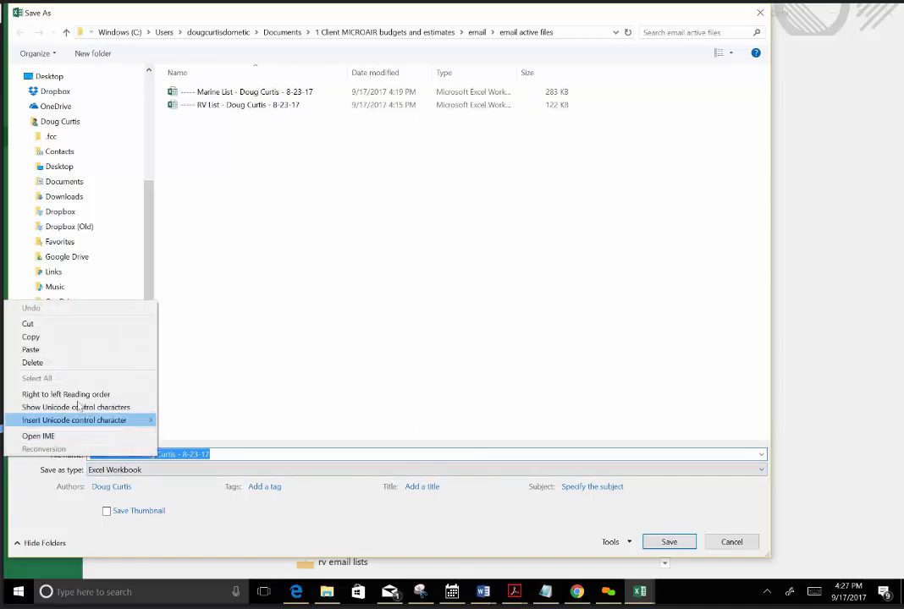
pyautogui.click(55, 351)
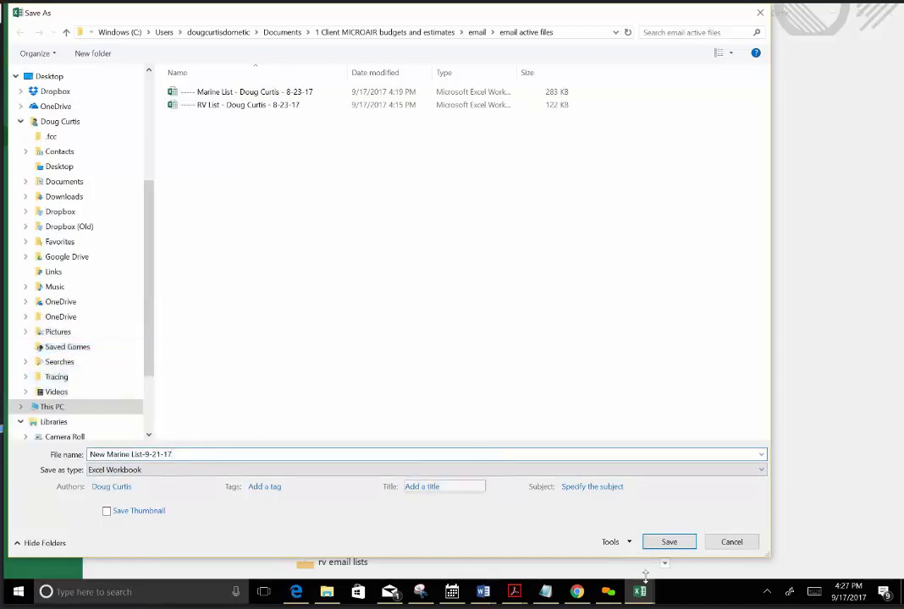
pyautogui.click(761, 472)
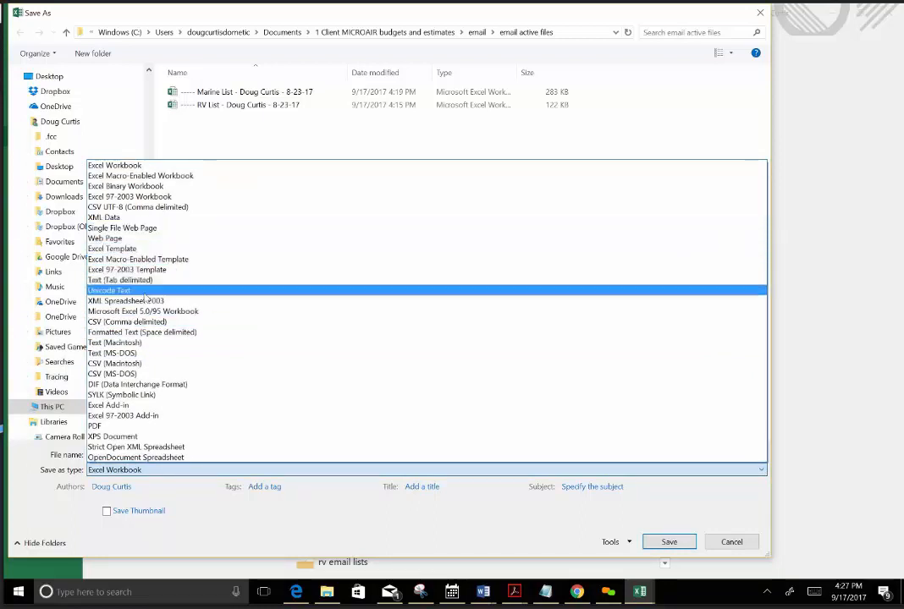
pyautogui.click(135, 322)
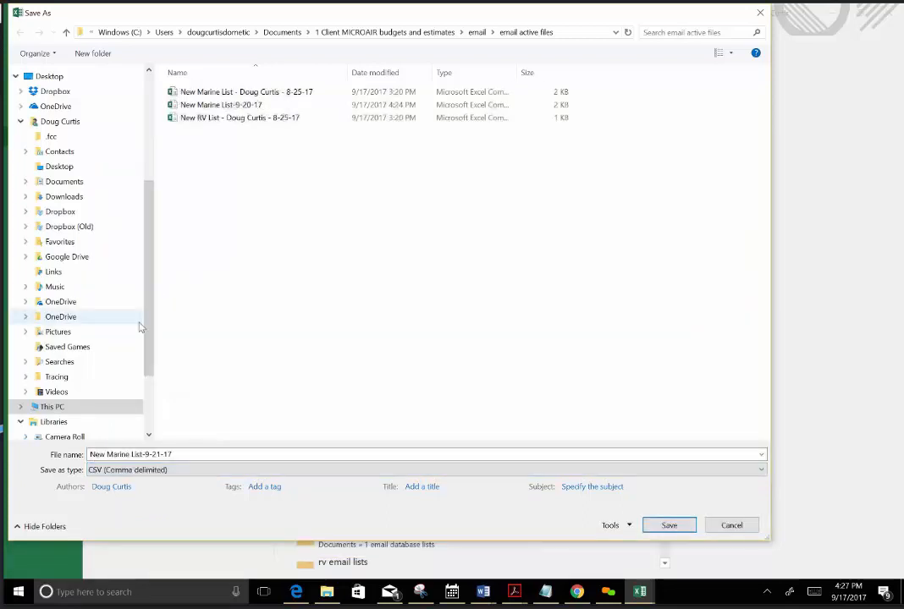
pyautogui.click(664, 527)
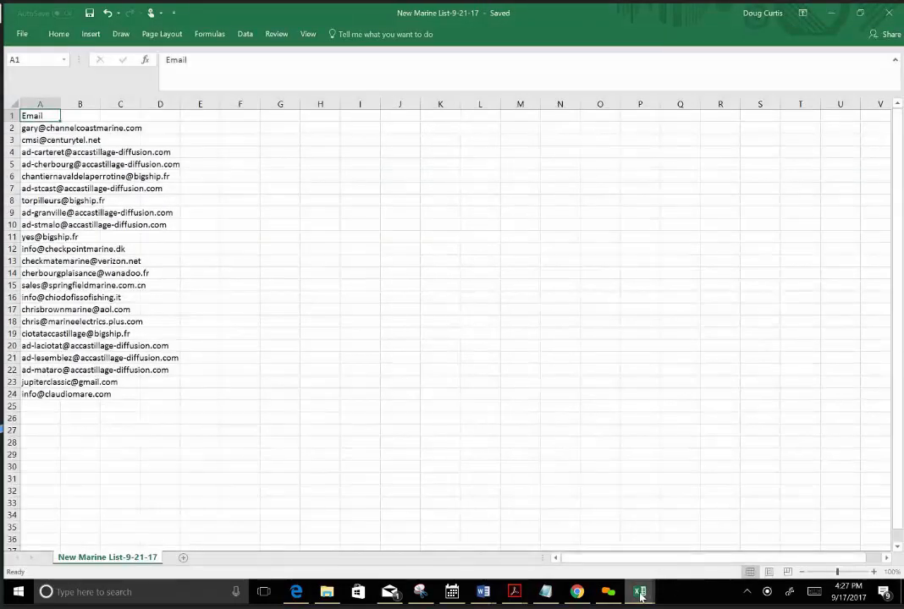
# Return to the Marine List workbook and insert two blank rows above Claudio Service, below the green batch.
pyautogui.moveTo(640, 596)
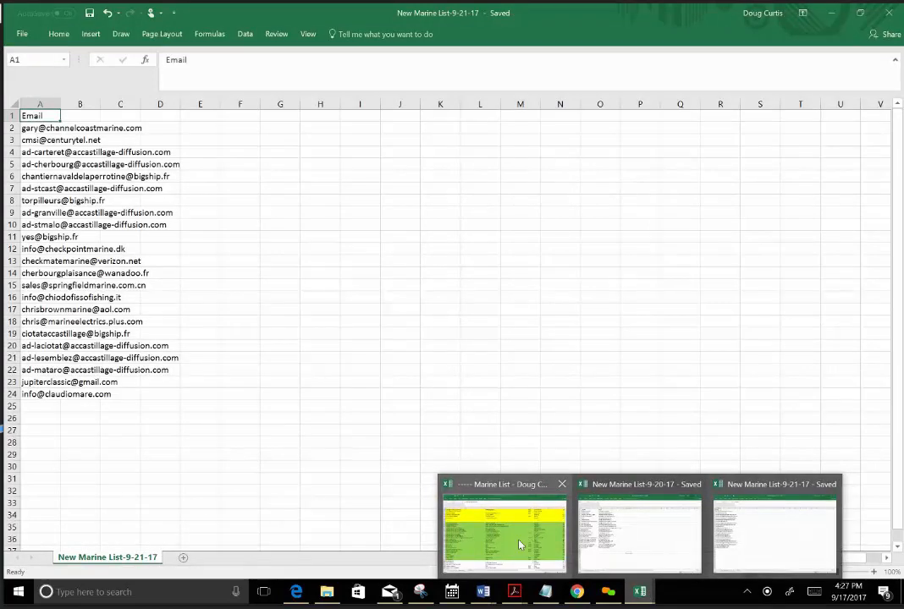
pyautogui.click(834, 16)
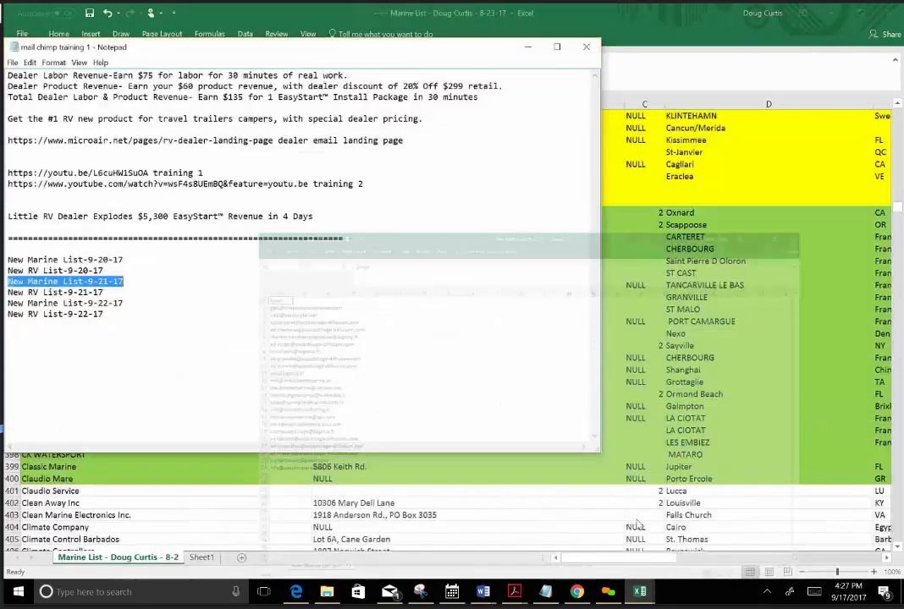
pyautogui.click(494, 517)
pyautogui.scroll(-1, 260, 457)
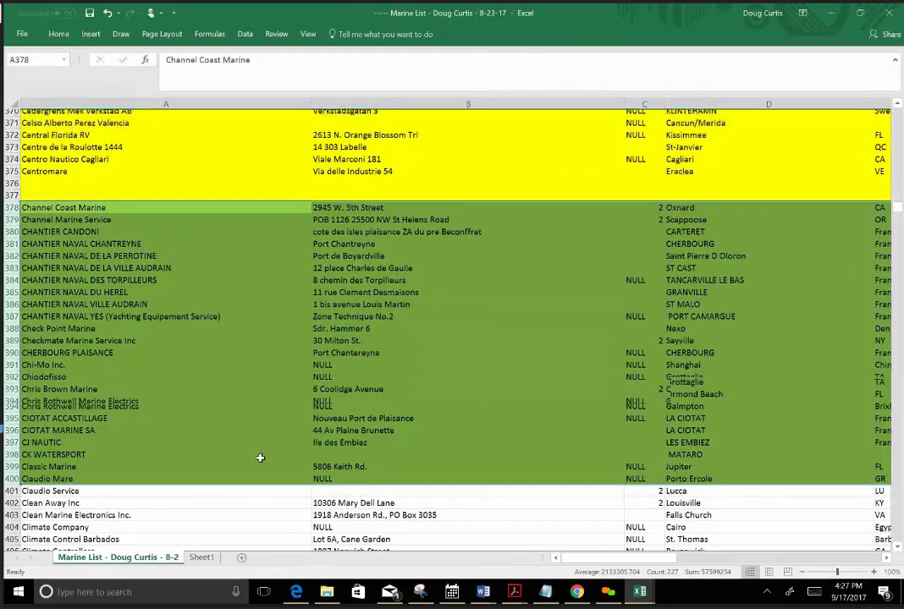
pyautogui.scroll(-7, 261, 458)
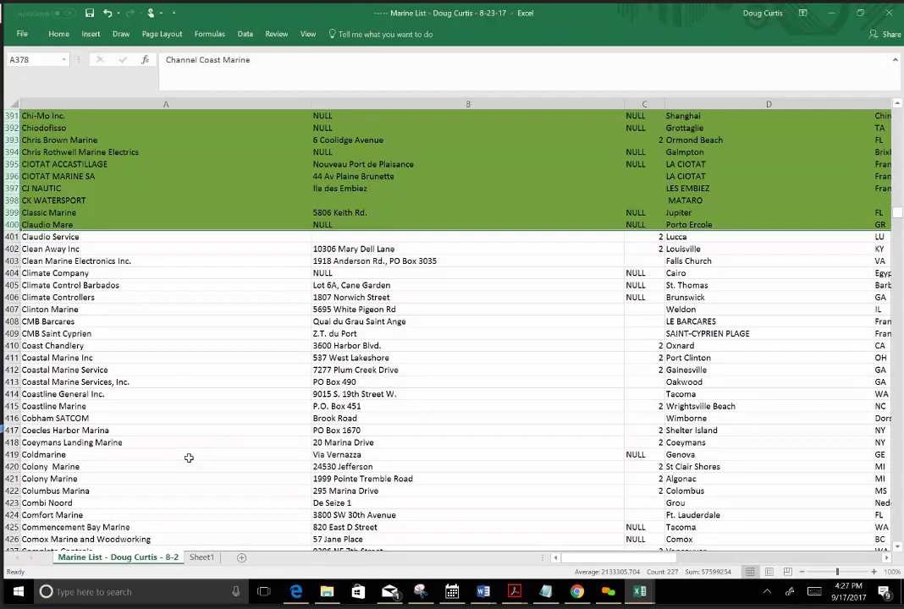
pyautogui.scroll(-1, 189, 458)
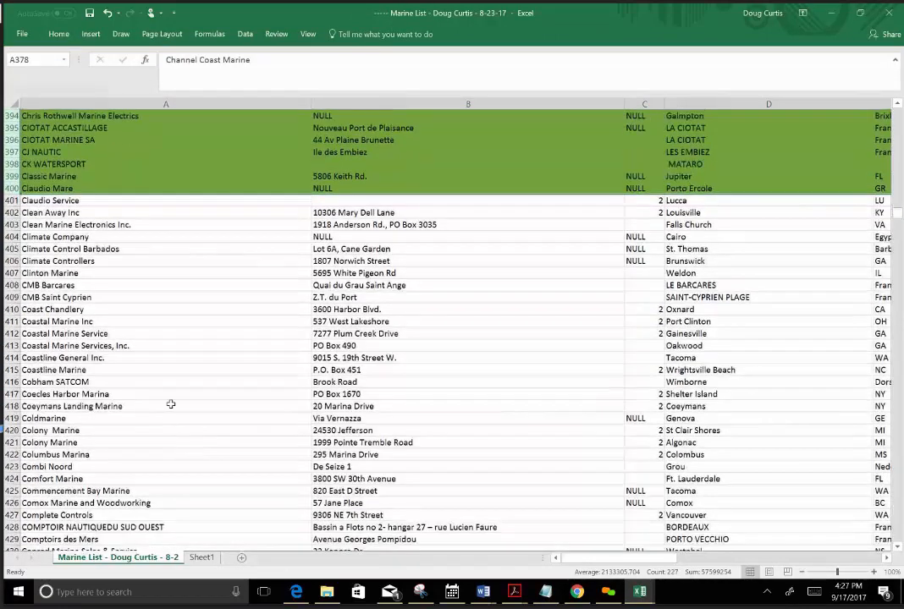
pyautogui.click(8, 200)
pyautogui.rightClick(8, 200)
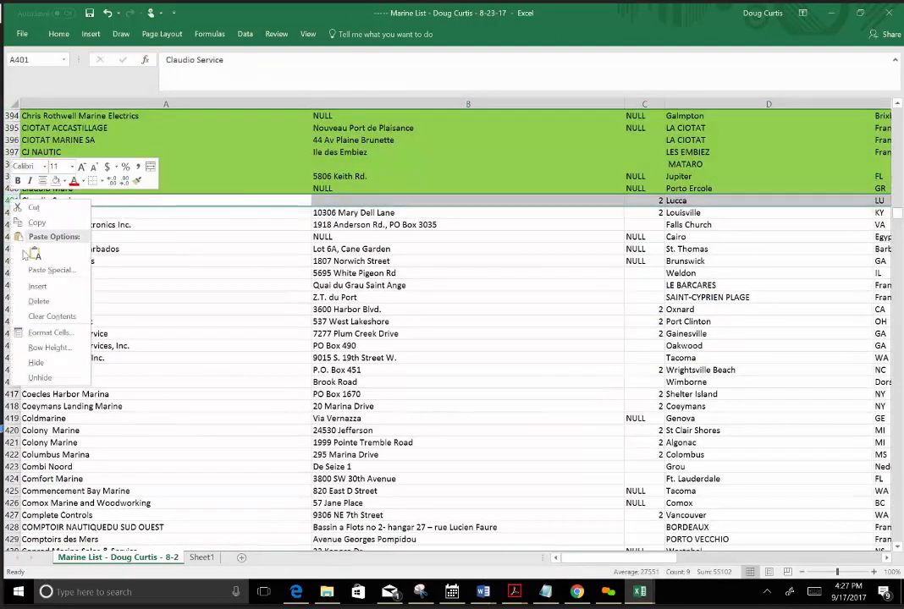
pyautogui.click(48, 285)
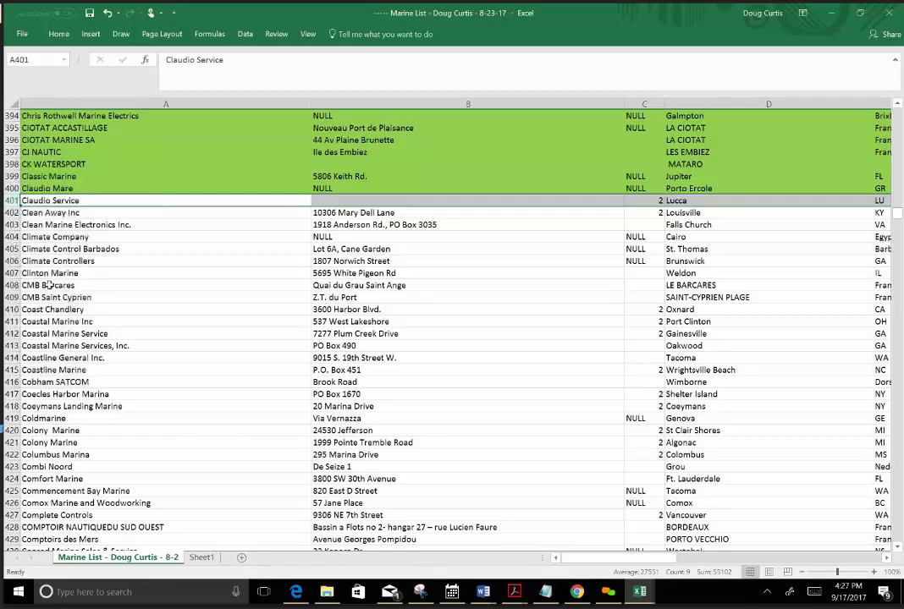
pyautogui.rightClick(12, 202)
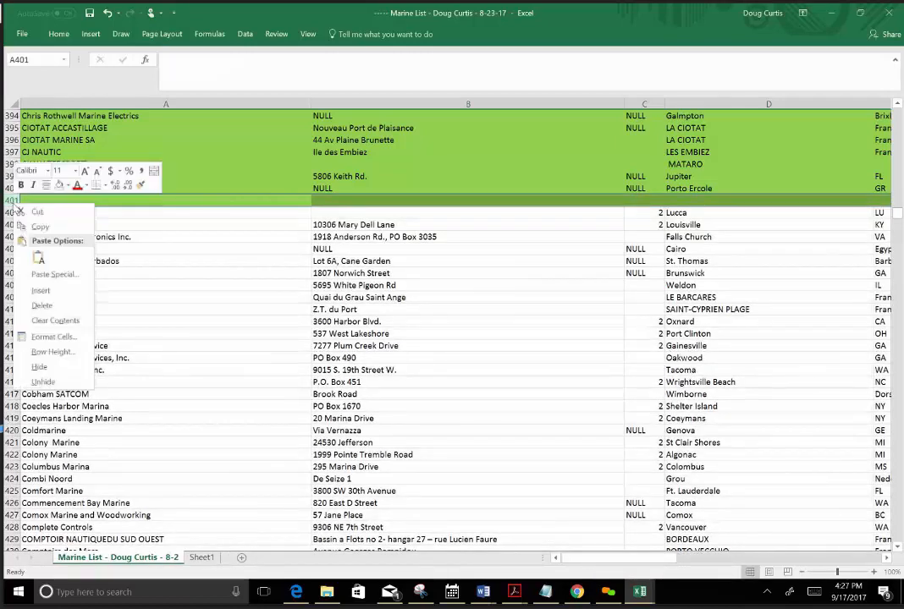
pyautogui.click(49, 289)
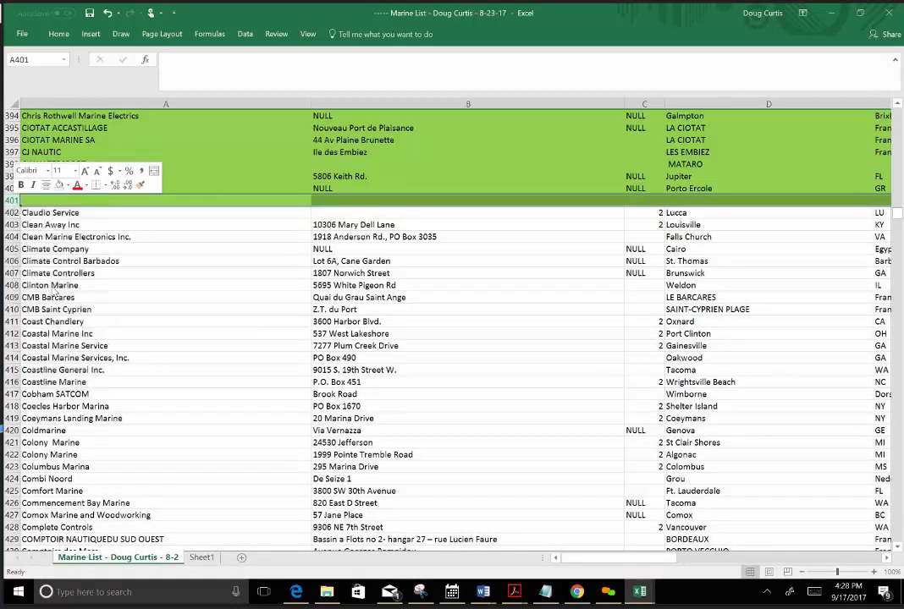
pyautogui.click(118, 238)
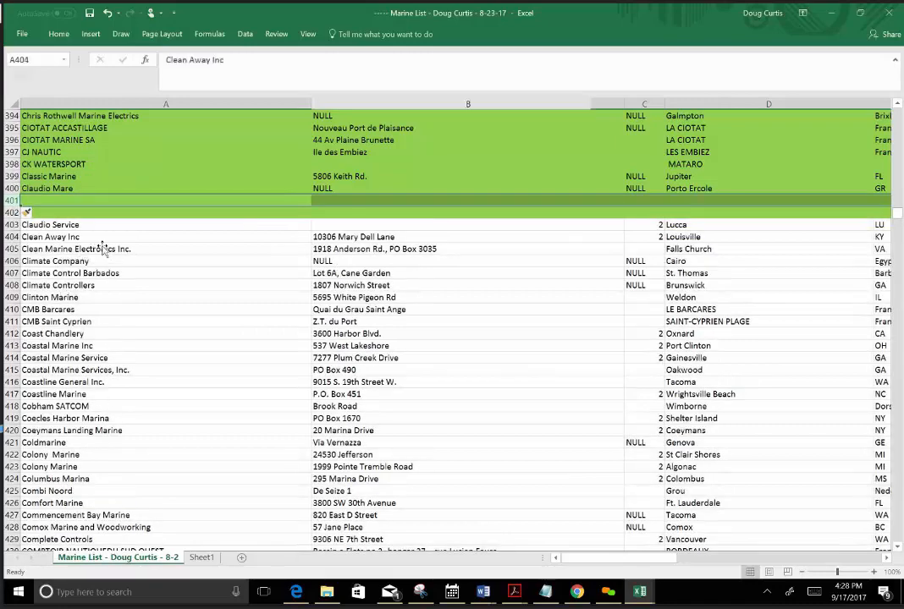
# Fill rows 403 through 425, from Claudio Service to Combi Noord, with standard yellow.
pyautogui.click(10, 224)
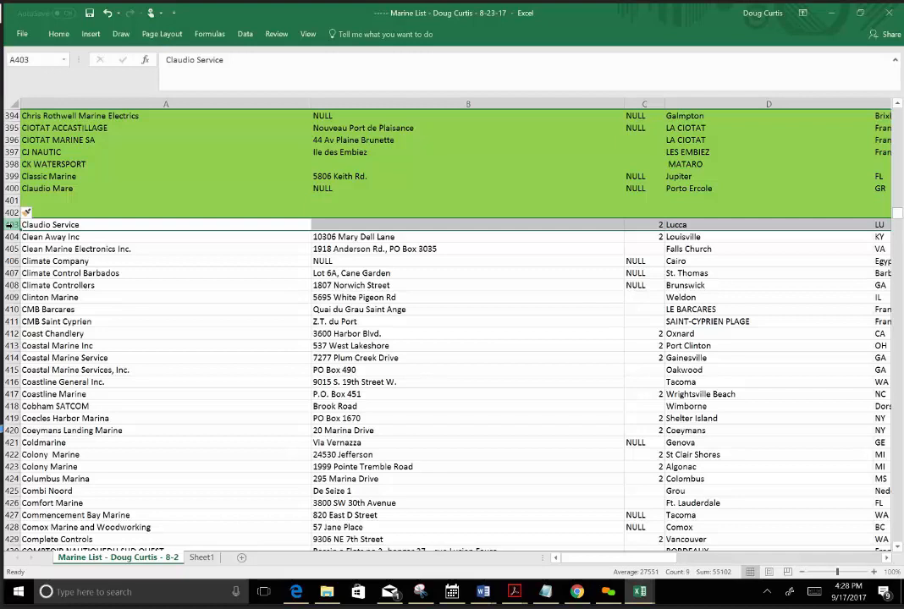
pyautogui.moveTo(10, 224); pyautogui.dragTo(10, 491)
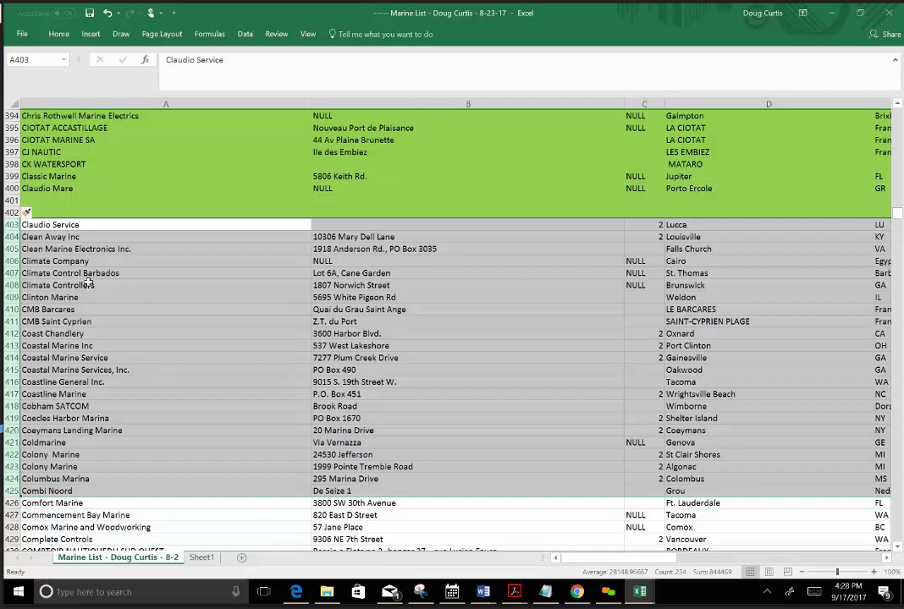
pyautogui.click(57, 36)
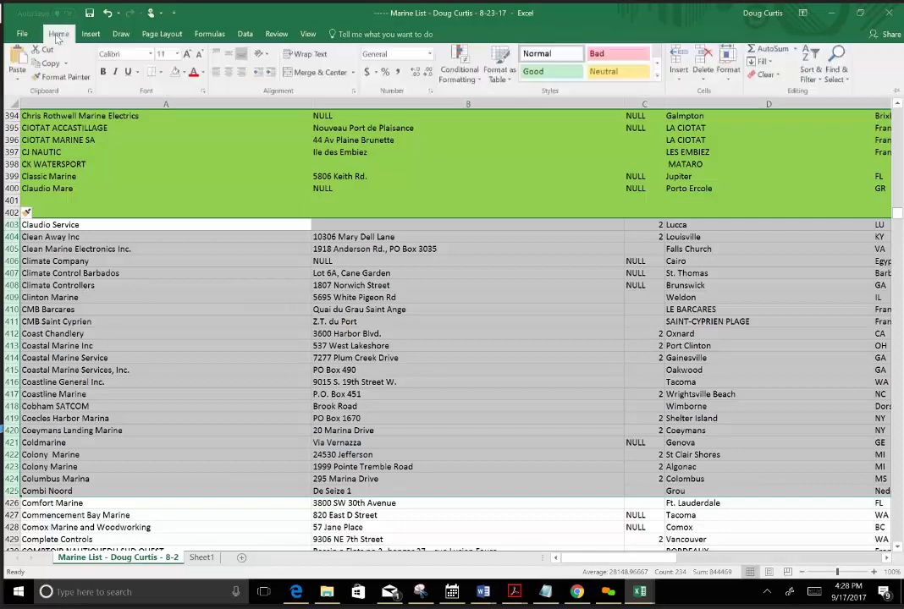
pyautogui.click(184, 75)
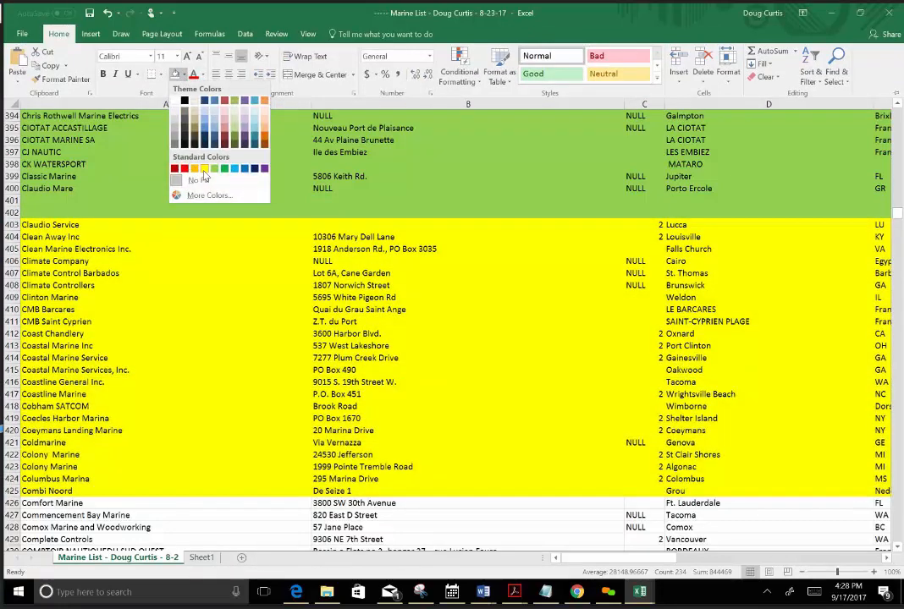
pyautogui.click(203, 172)
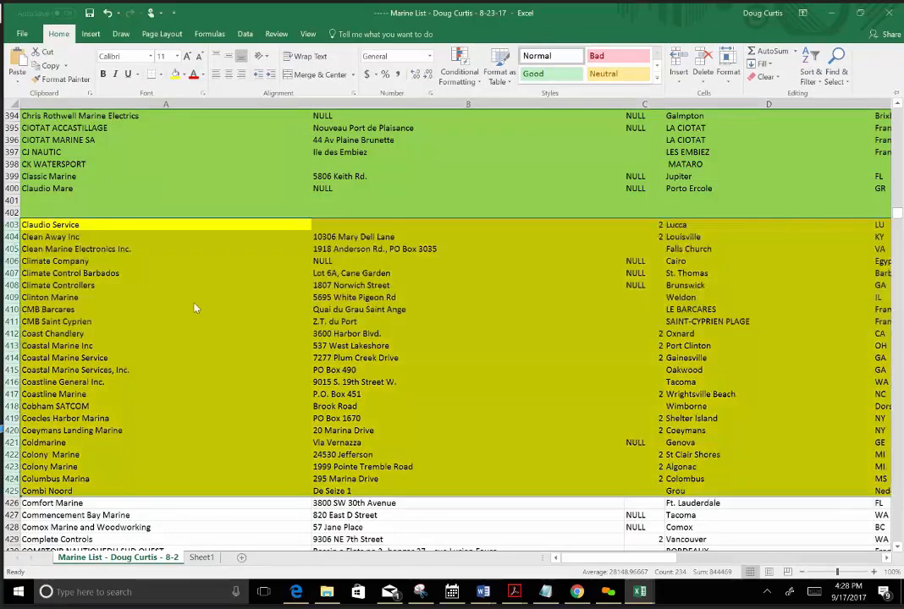
# Copy the yellow batch in rows 403 through 425.
pyautogui.rightClick(216, 368)
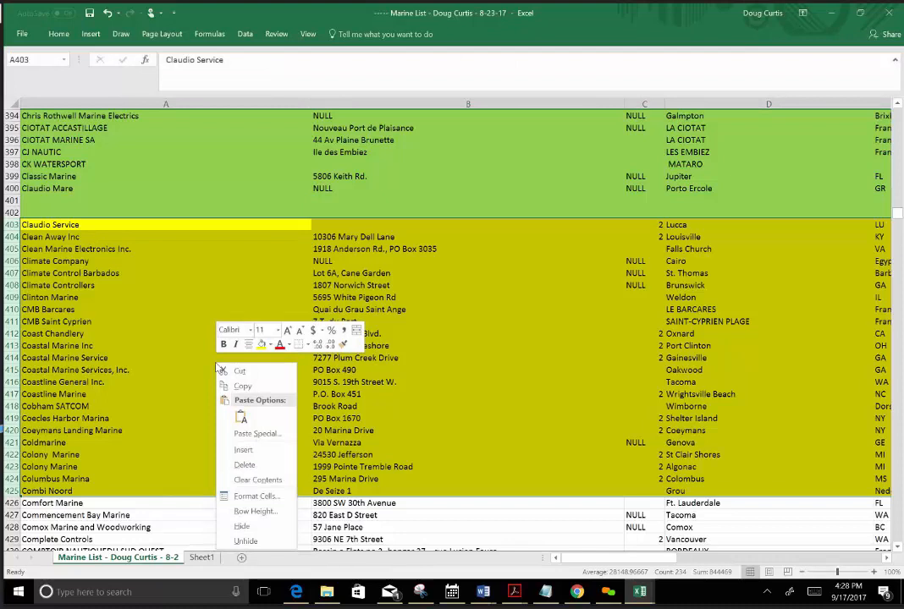
pyautogui.click(196, 312)
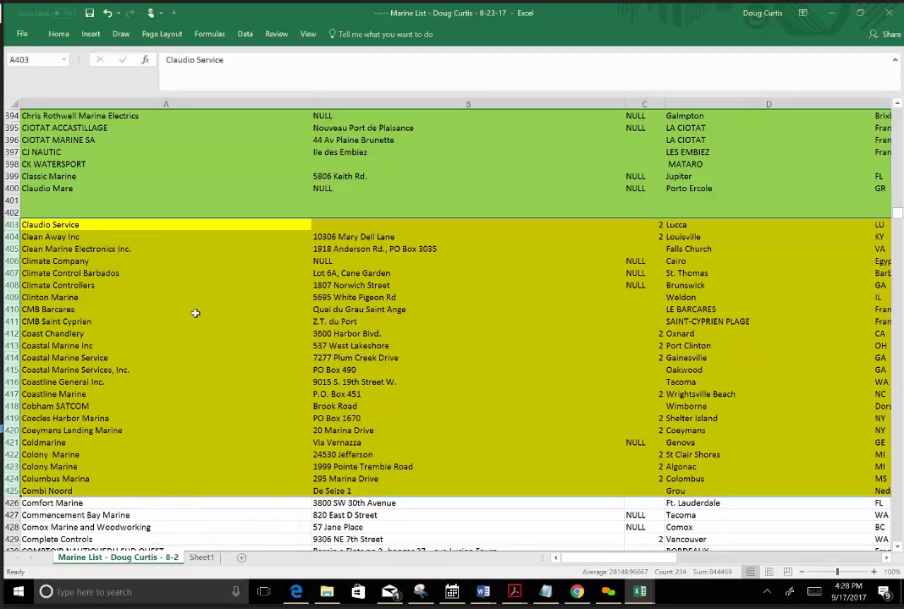
pyautogui.hotkey('ctrl', 'c')
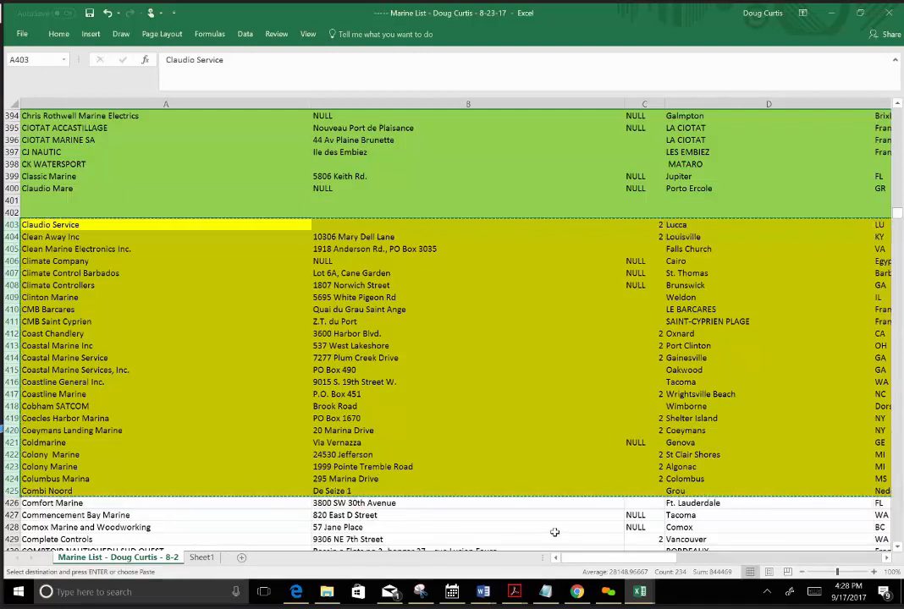
# Create a blank workbook and paste the copied yellow batch starting at cell A1.
pyautogui.click(22, 36)
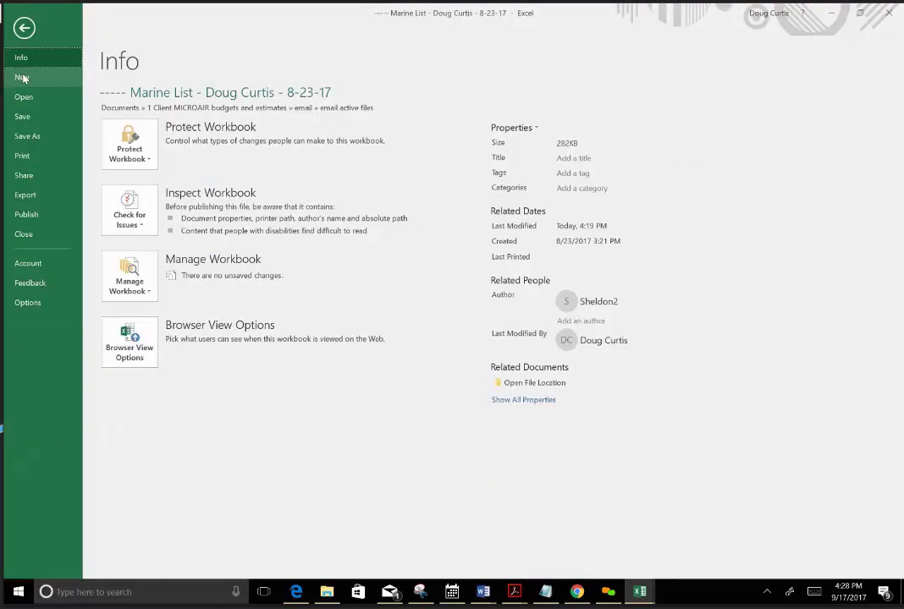
pyautogui.click(22, 78)
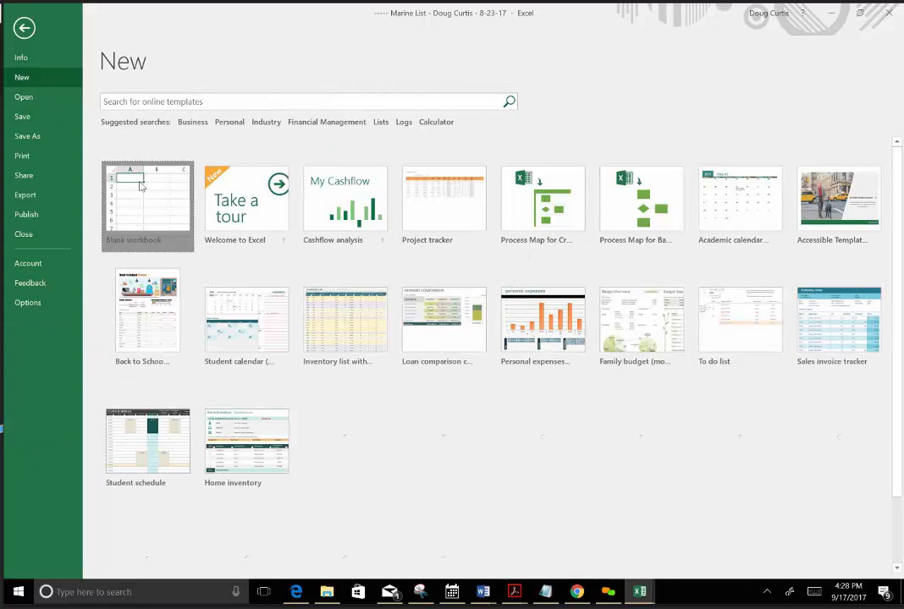
pyautogui.click(138, 180)
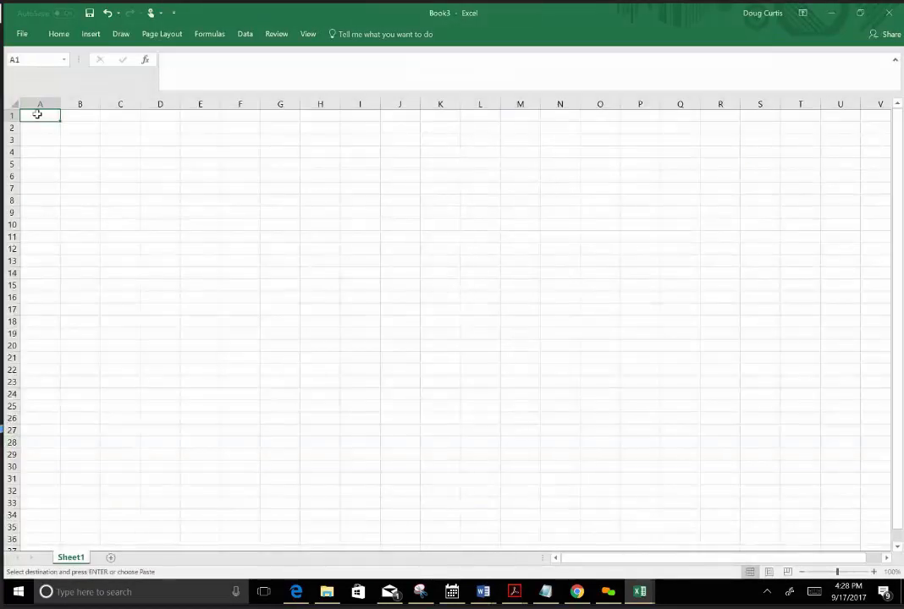
pyautogui.hotkey('ctrl', 'v')
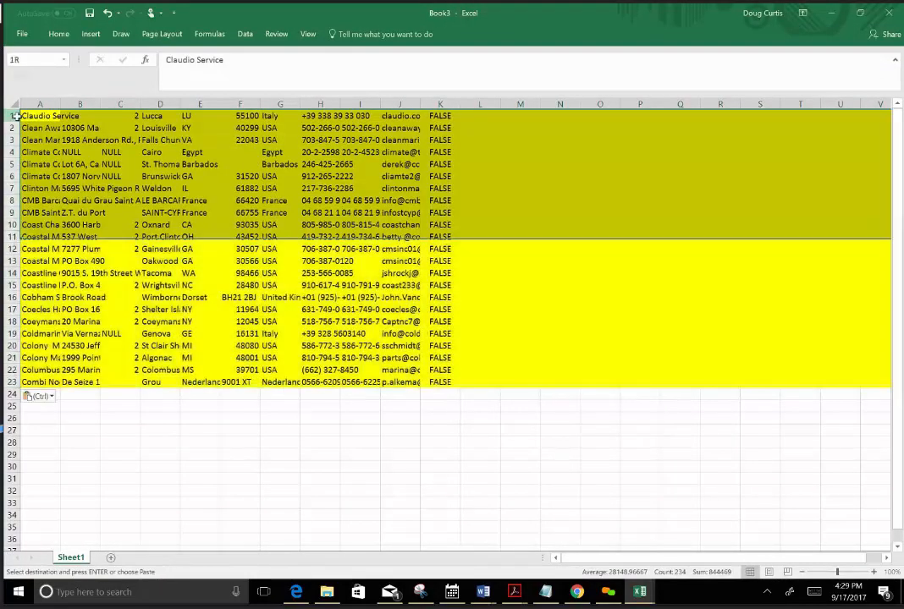
# Insert a blank row above Claudio Service and enter the heading "email" in J1 above the email addresses.
pyautogui.click(15, 116)
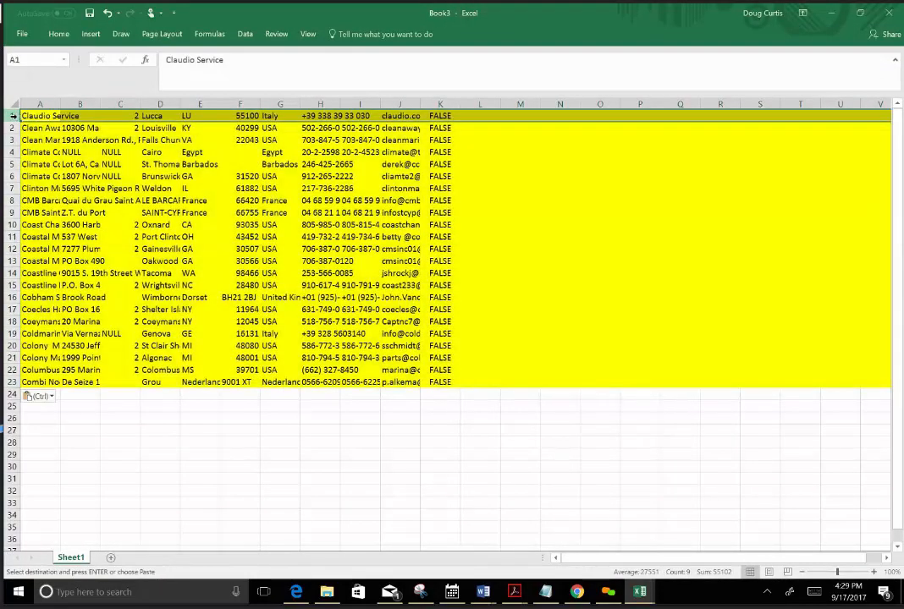
pyautogui.rightClick(15, 119)
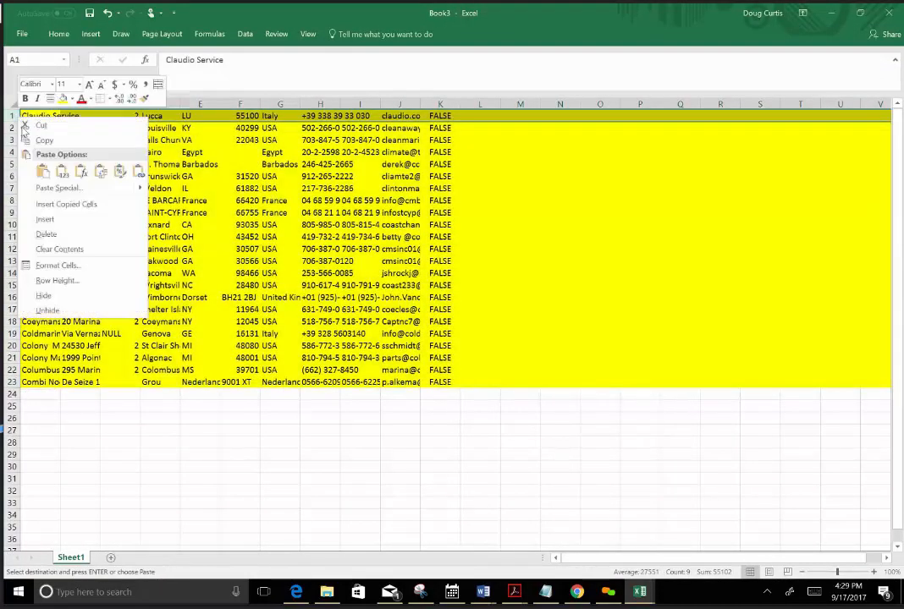
pyautogui.click(62, 219)
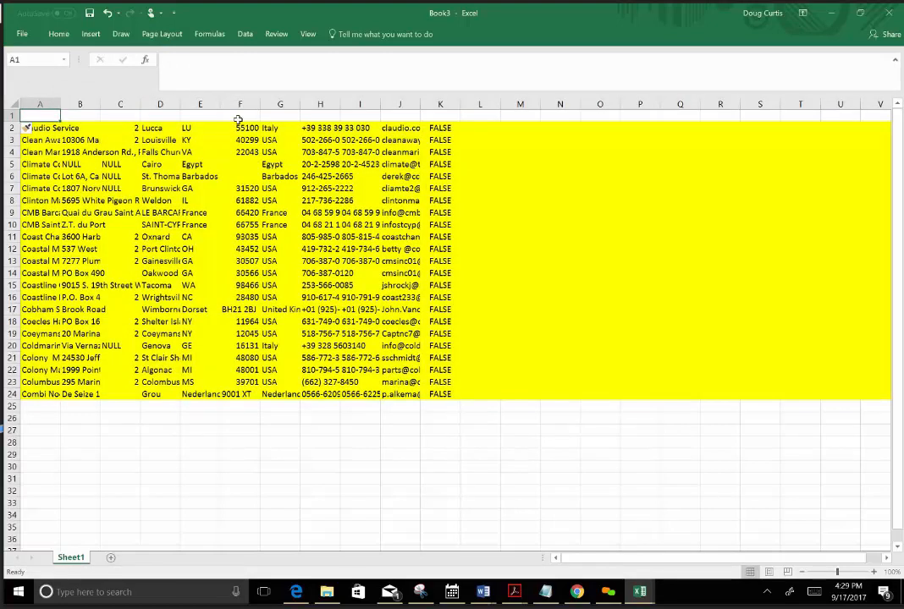
pyautogui.click(412, 117)
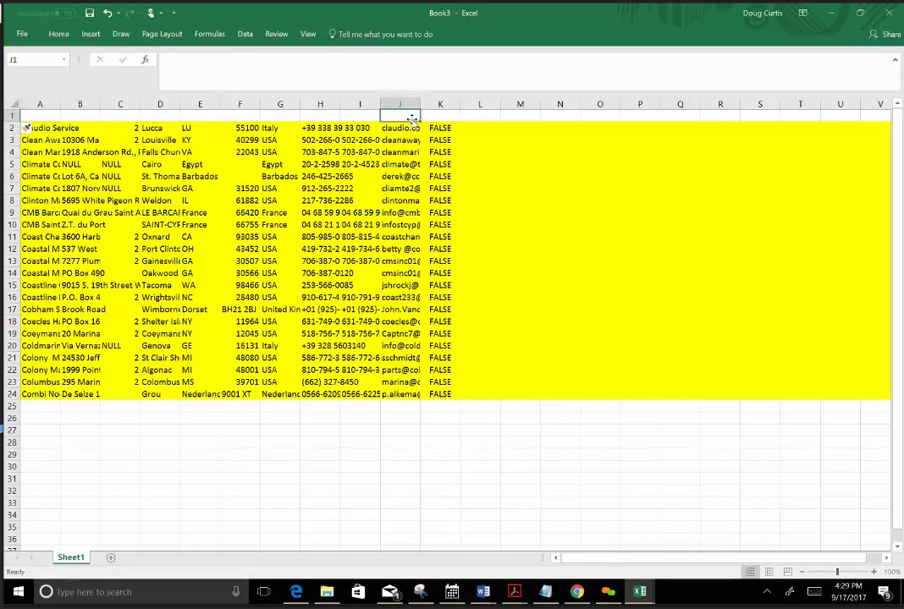
pyautogui.write('email')
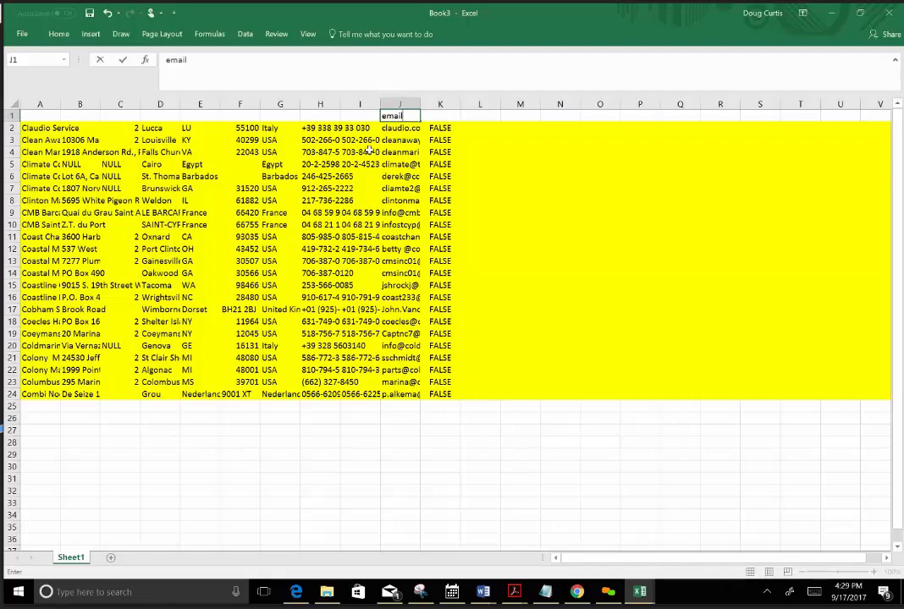
# Clear the contents of columns A through I and column K, leaving only the email column filled.
pyautogui.click(359, 104)
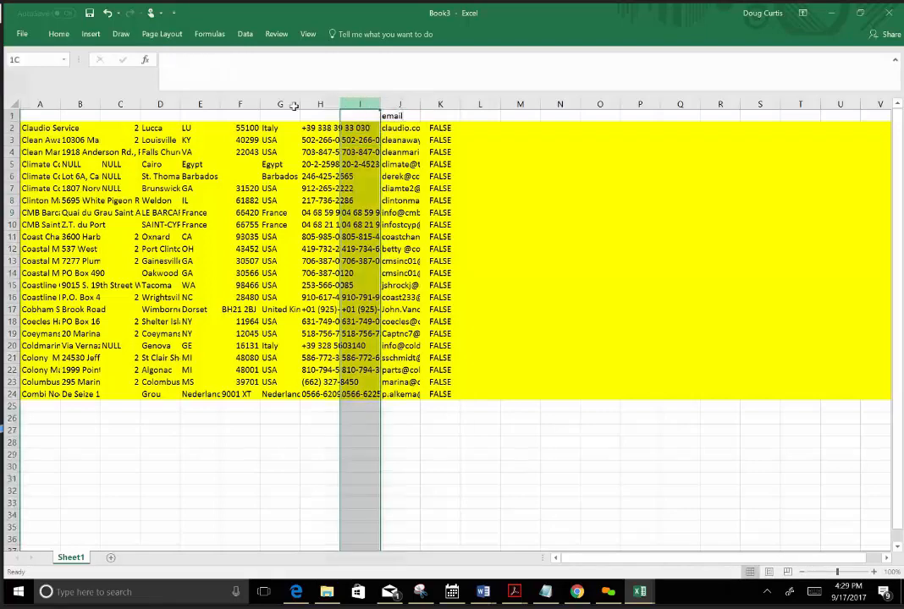
pyautogui.moveTo(294, 105); pyautogui.dragTo(34, 104)
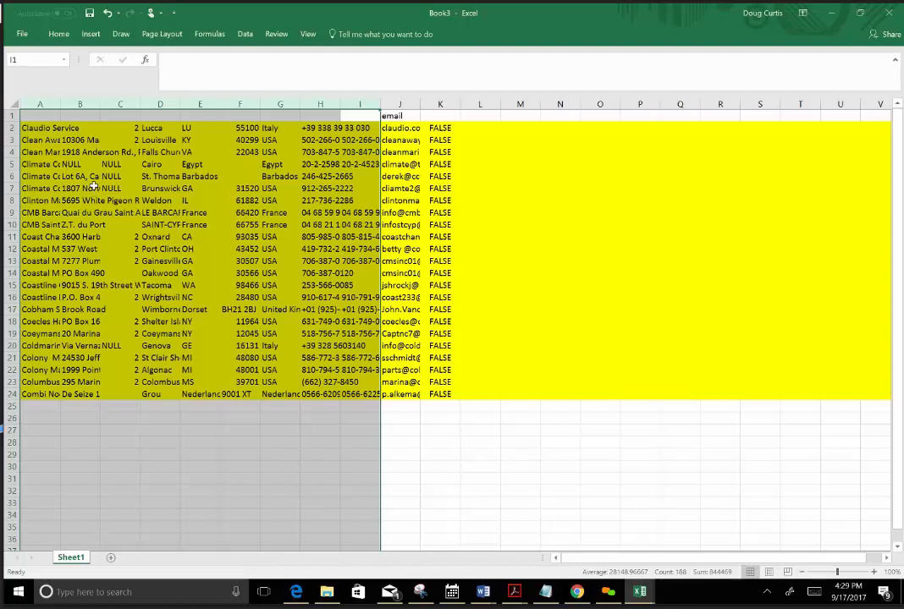
pyautogui.press('Delete')
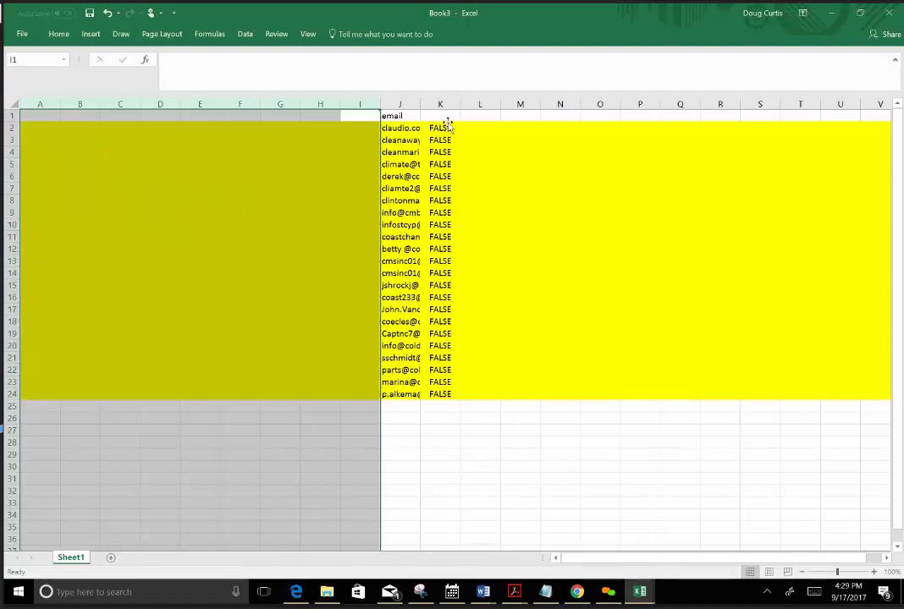
pyautogui.click(449, 127)
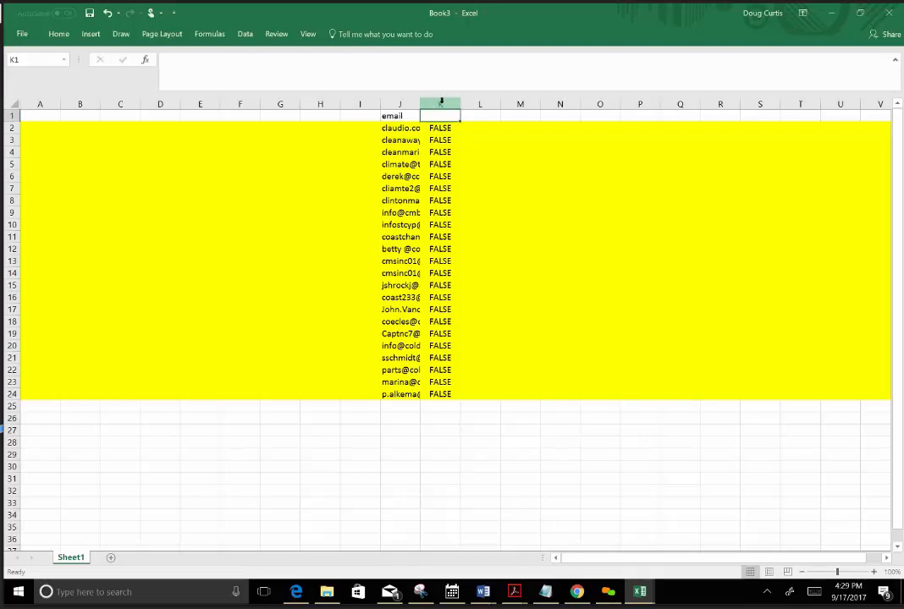
pyautogui.click(441, 103)
pyautogui.press('Delete')
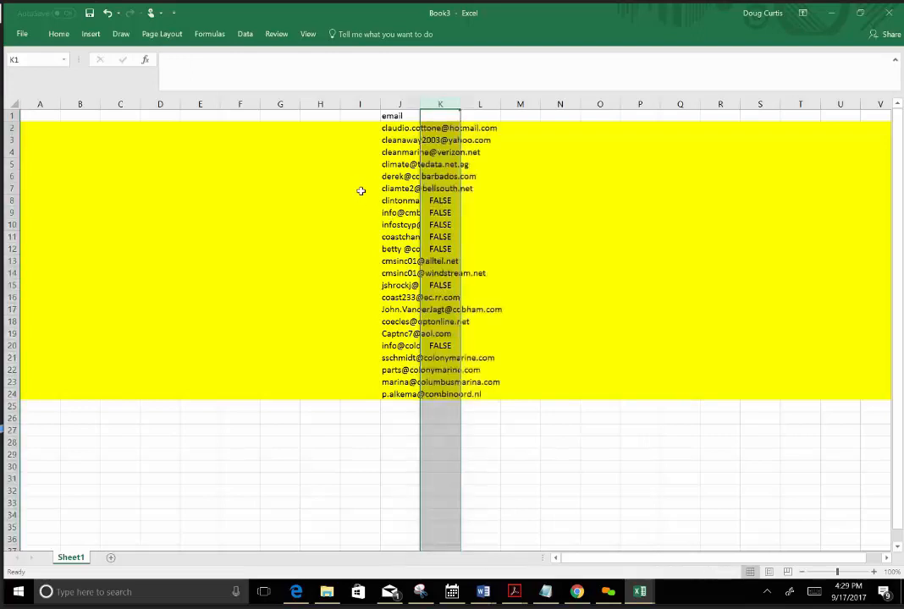
pyautogui.click(347, 151)
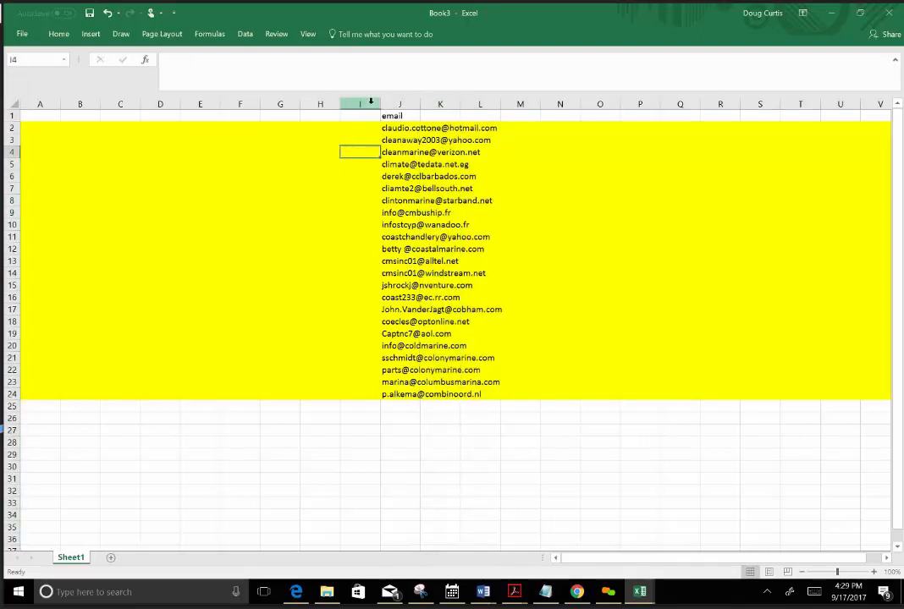
# Collapse the empty column I, narrow column H, and delete columns A through H before the email column.
pyautogui.moveTo(382, 103); pyautogui.dragTo(325, 103)
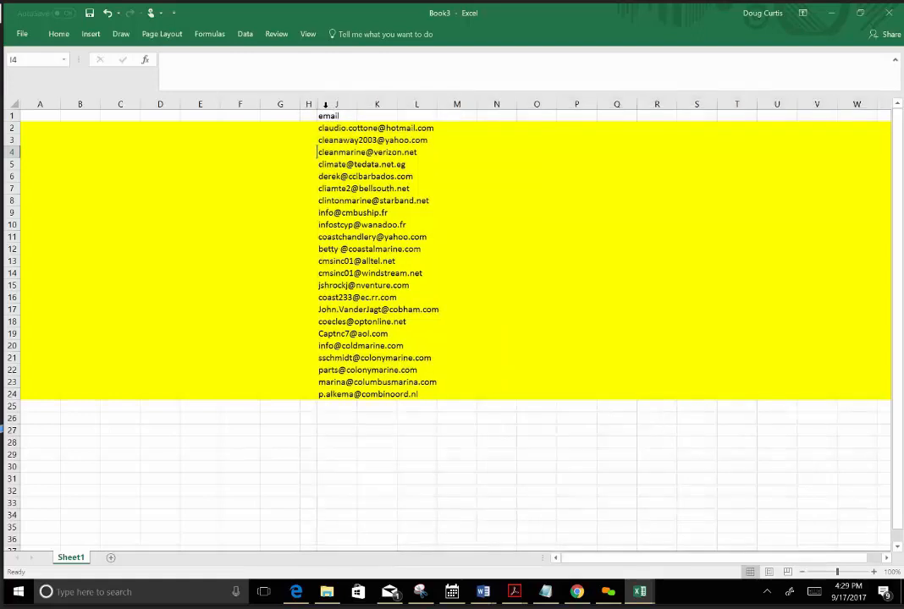
pyautogui.click(316, 104)
pyautogui.click(338, 104)
pyautogui.click(306, 104)
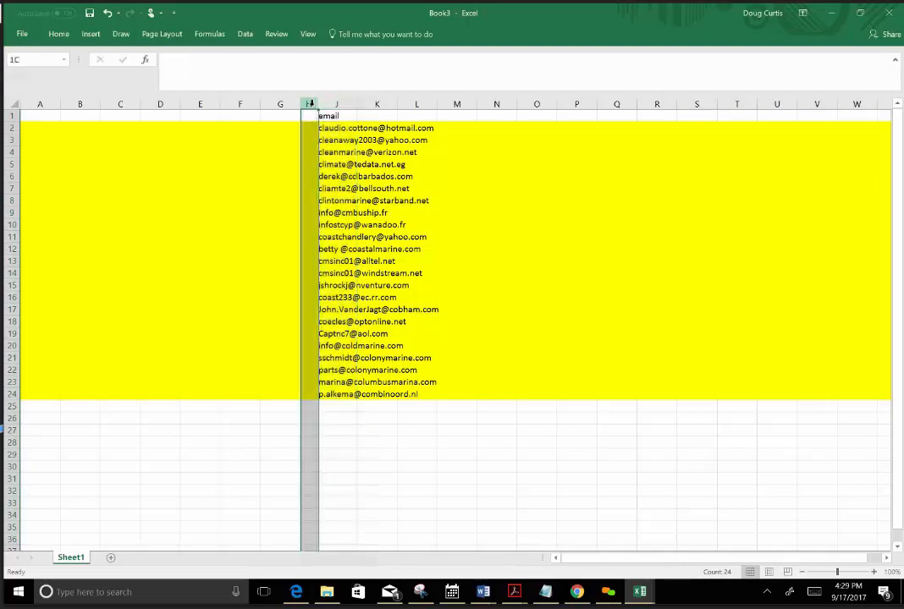
pyautogui.moveTo(307, 104); pyautogui.dragTo(35, 104)
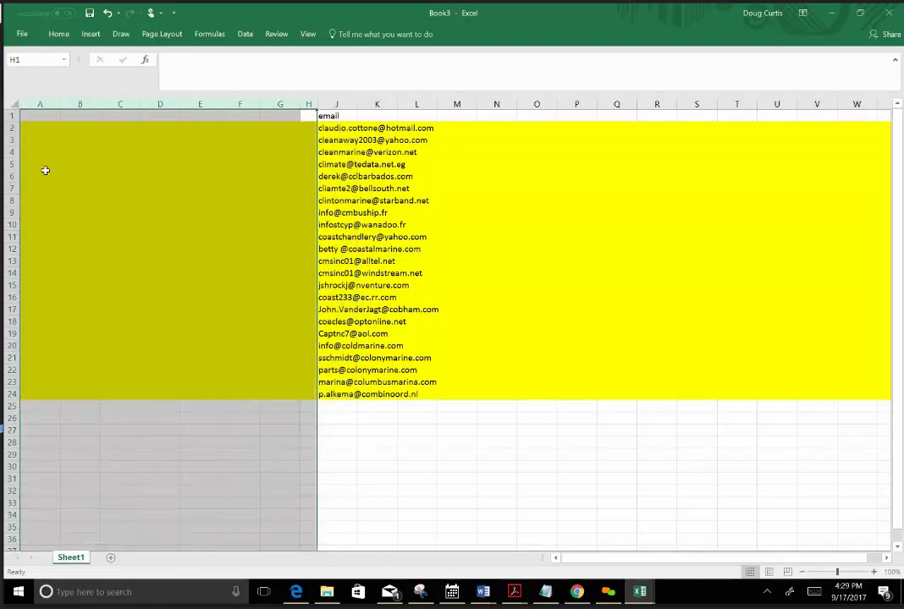
pyautogui.rightClick(46, 172)
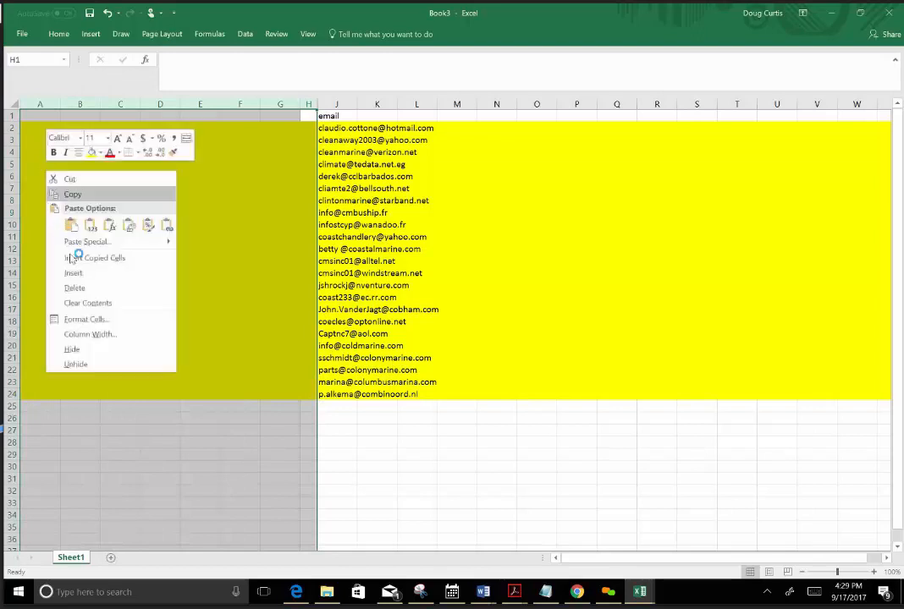
pyautogui.click(74, 288)
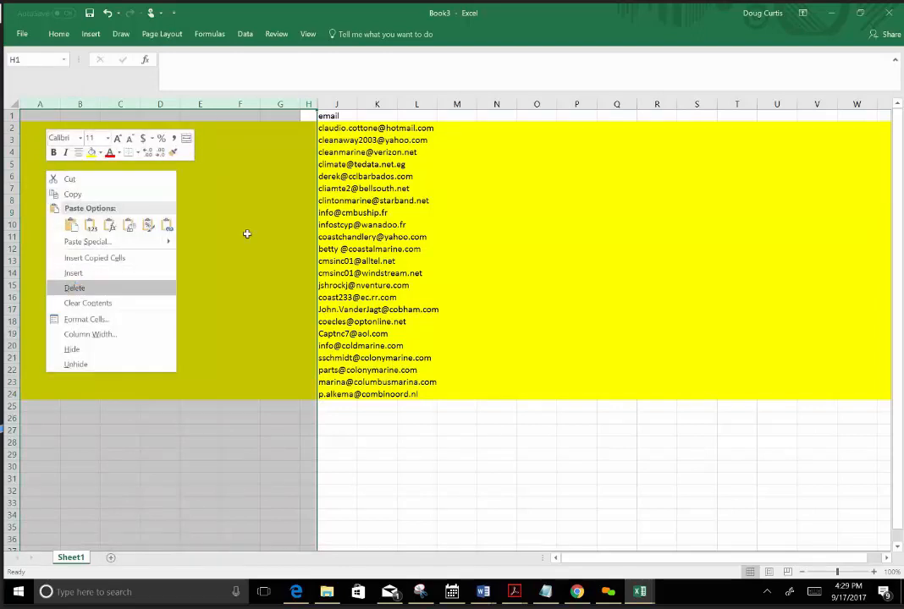
pyautogui.click(360, 236)
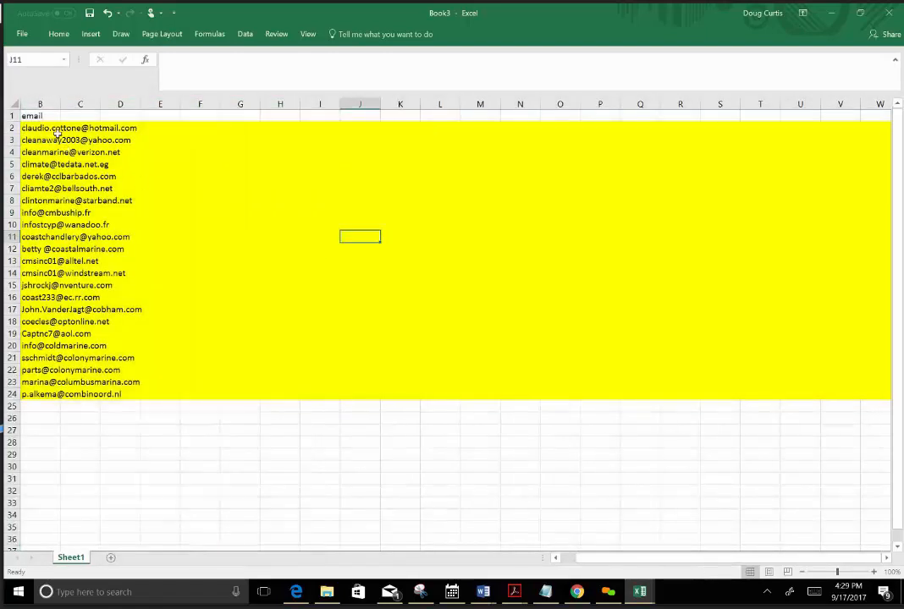
# Remove the yellow fill from the entire sheet.
pyautogui.click(14, 102)
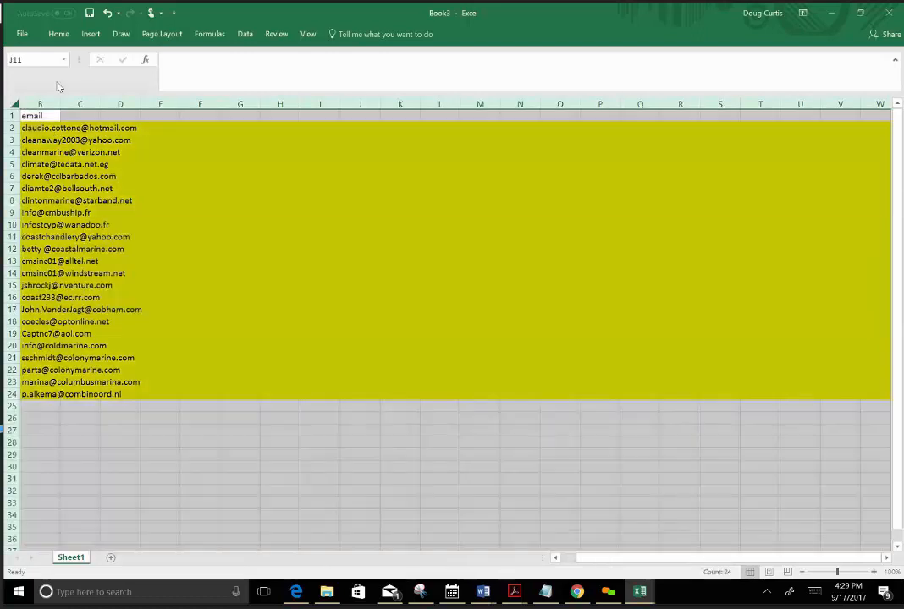
pyautogui.click(58, 35)
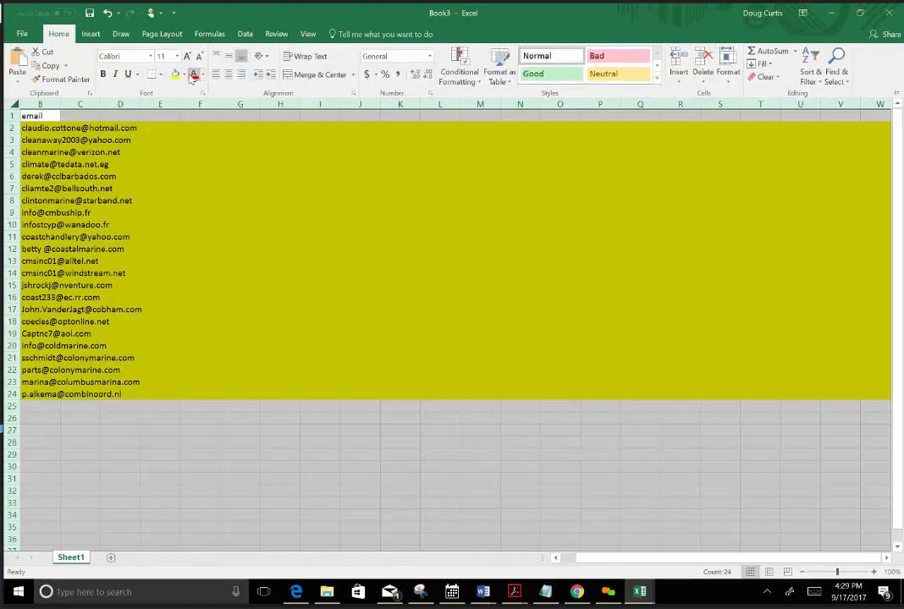
pyautogui.click(184, 75)
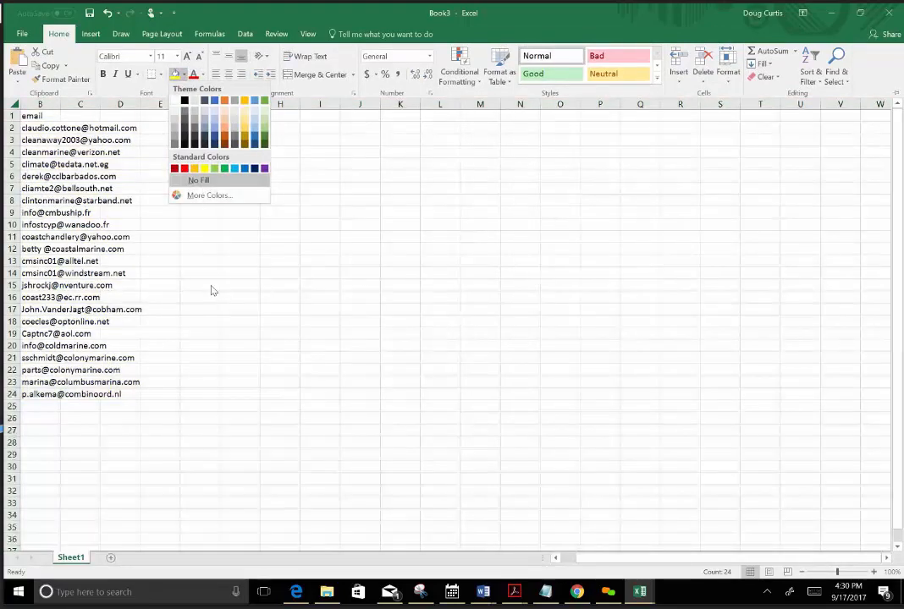
pyautogui.click(208, 293)
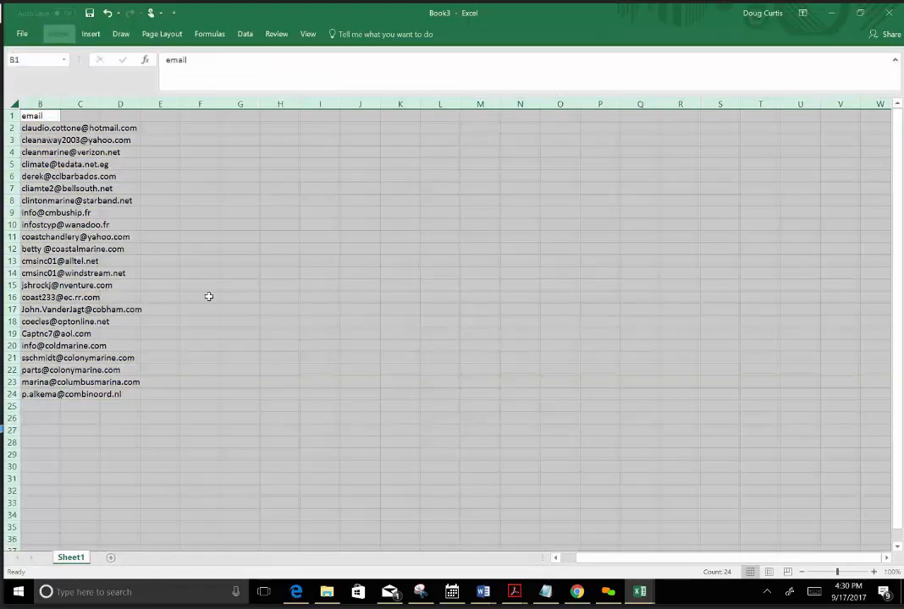
pyautogui.click(219, 332)
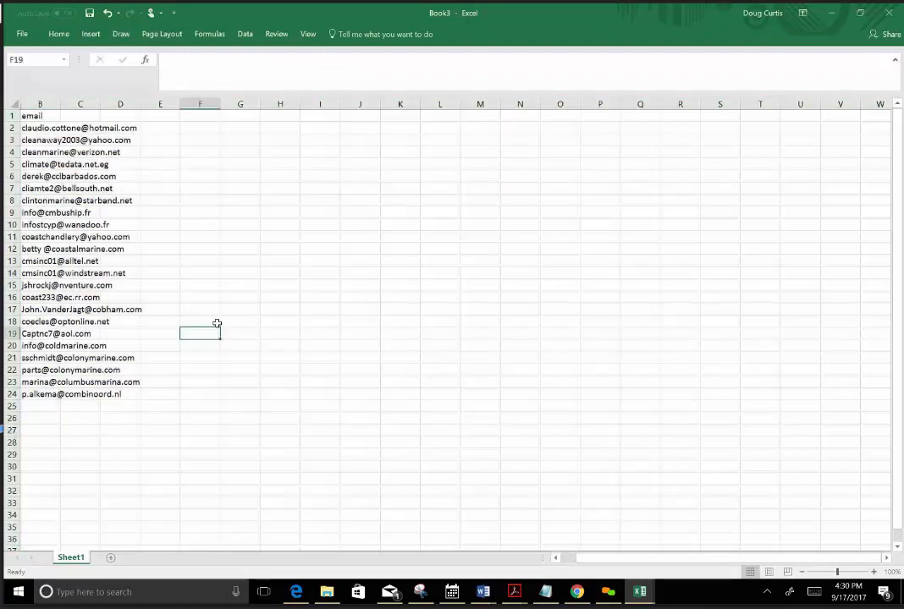
# Start saving the workbook in the email active files folder and copy the name New Marine List-9-22-17 from the Notepad list.
pyautogui.click(88, 13)
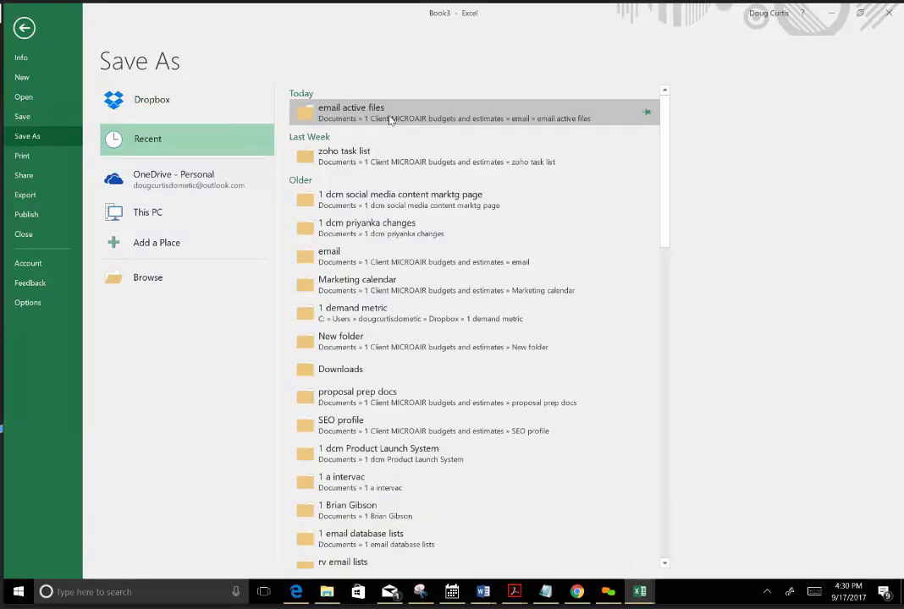
pyautogui.click(390, 119)
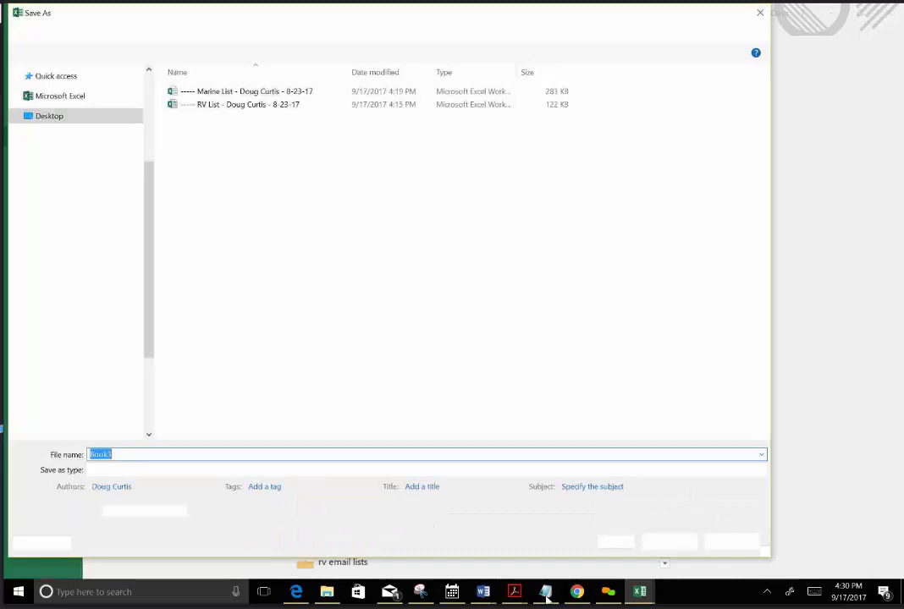
pyautogui.hotkey('alt', 'Tab')
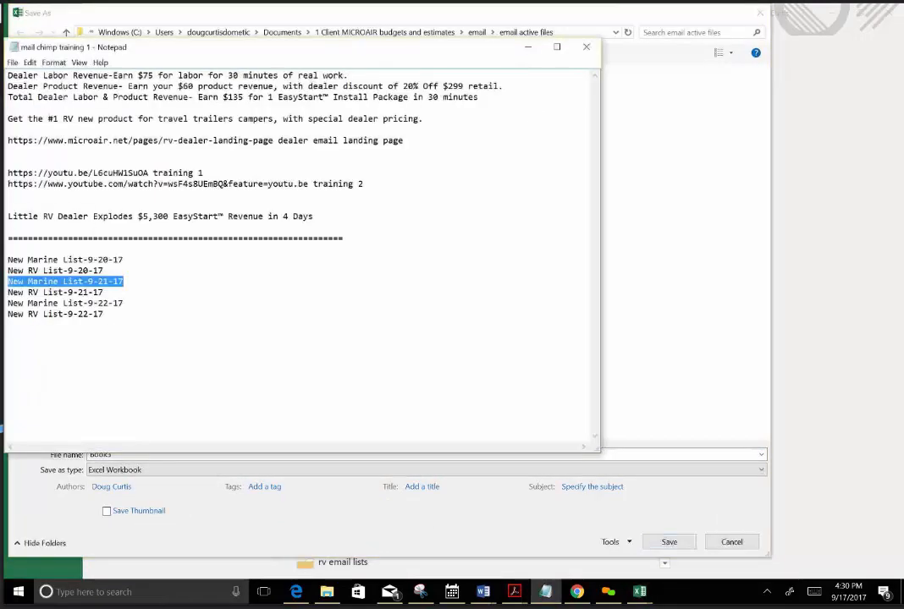
pyautogui.moveTo(125, 303); pyautogui.dragTo(7, 303)
pyautogui.rightClick(8, 304)
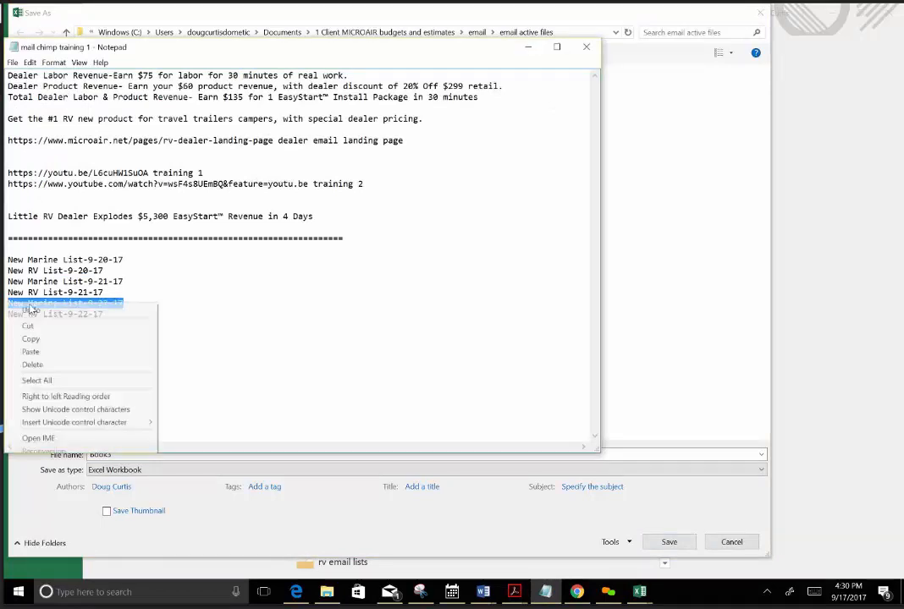
pyautogui.click(41, 337)
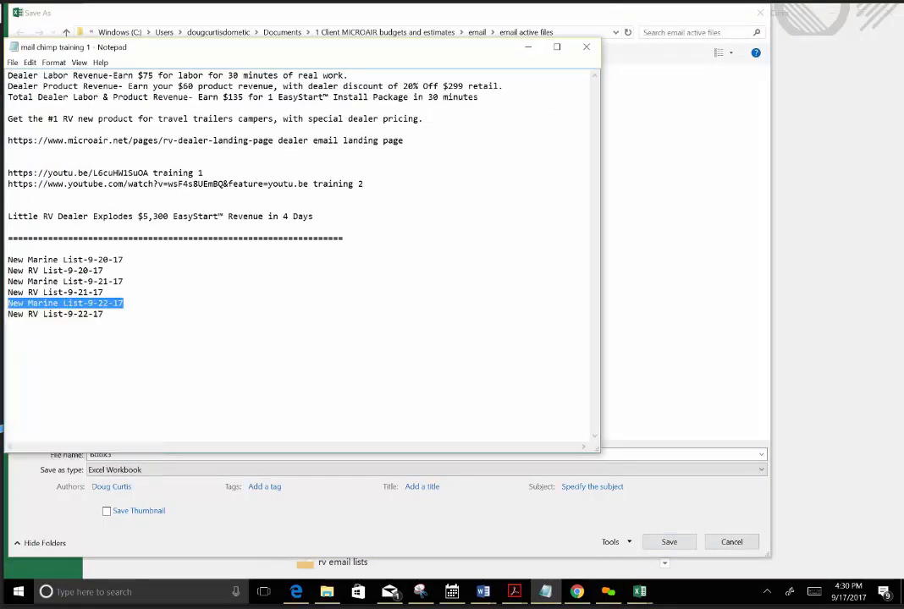
# Save the workbook as New Marine List-9-22-17 in CSV (Comma delimited) format in the email active files folder.
pyautogui.click(622, 428)
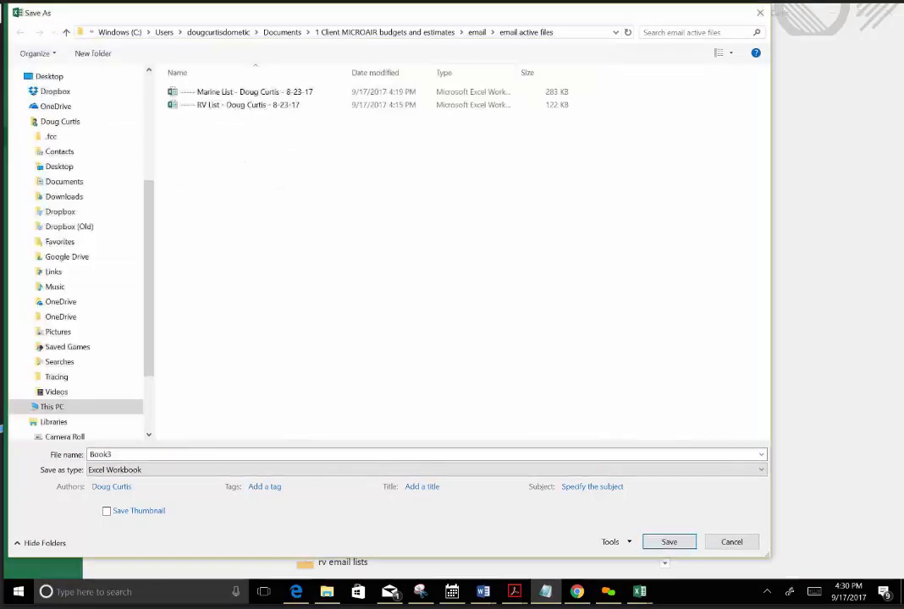
pyautogui.click(99, 455)
pyautogui.rightClick(99, 455)
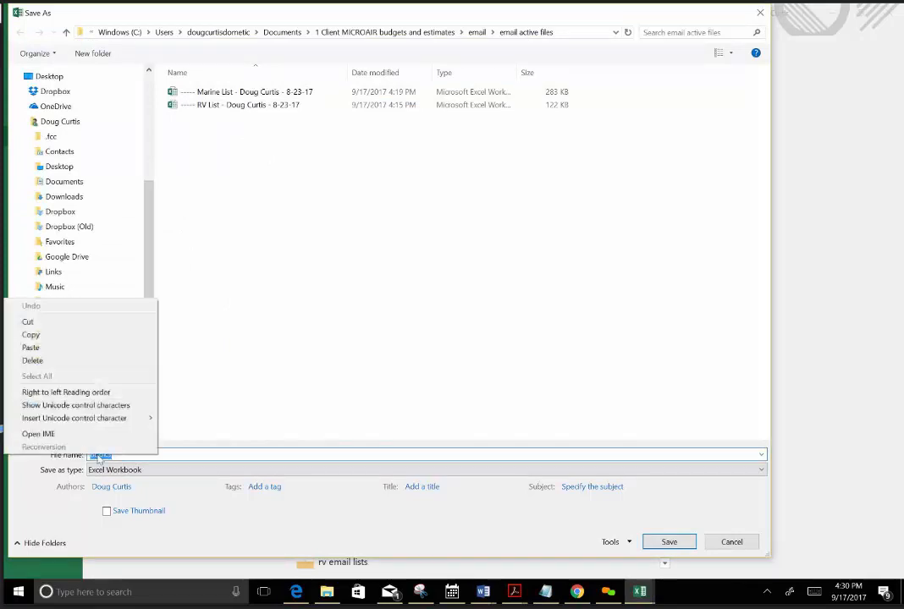
pyautogui.click(33, 347)
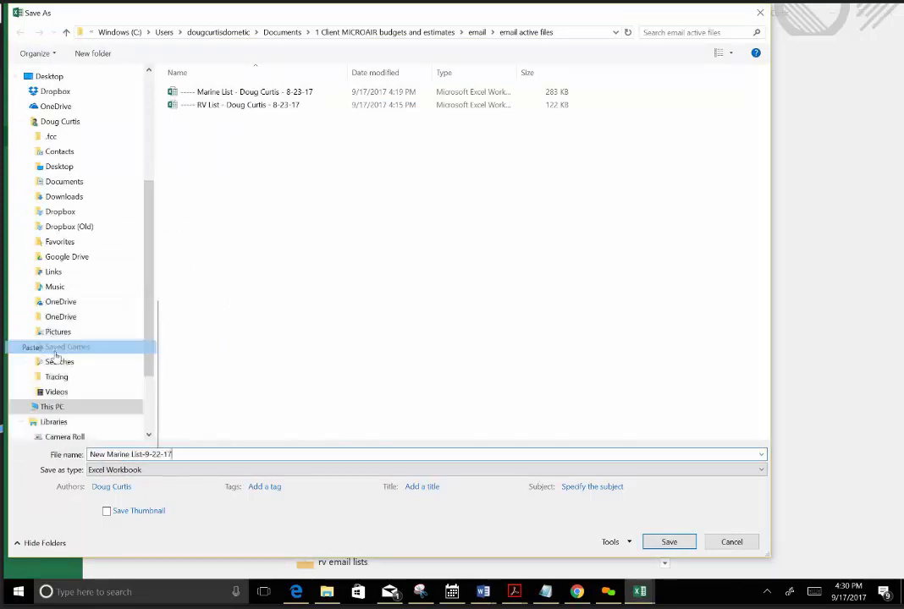
pyautogui.click(761, 470)
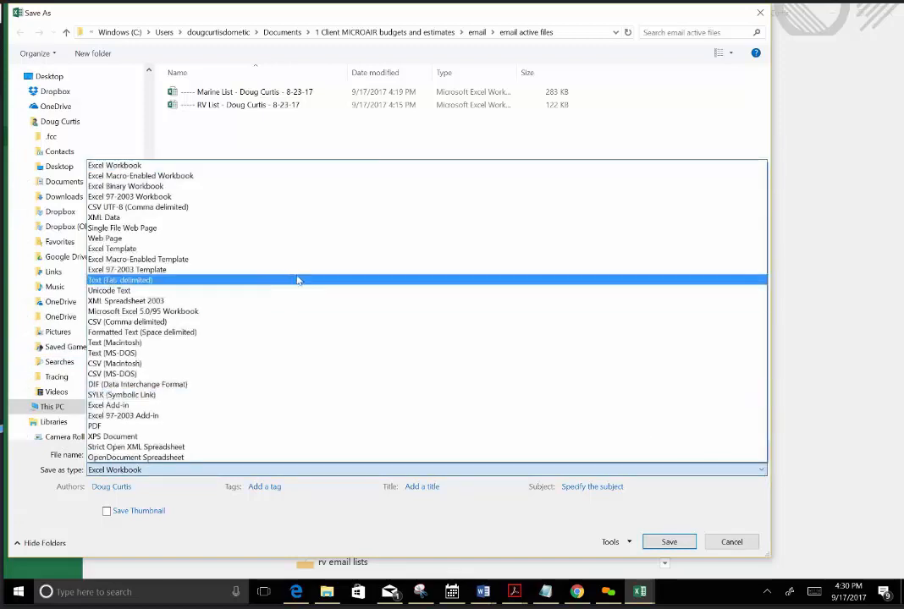
pyautogui.click(191, 322)
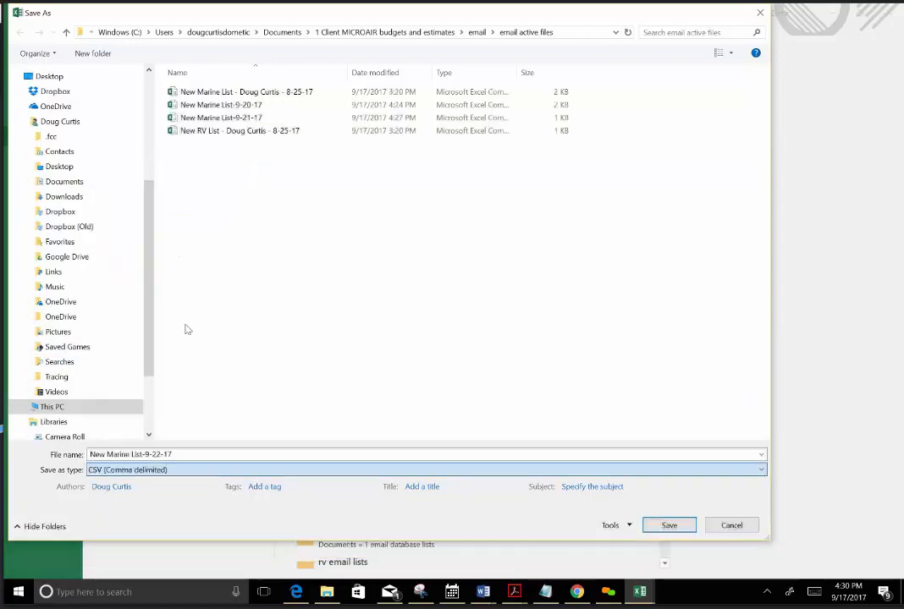
pyautogui.click(668, 526)
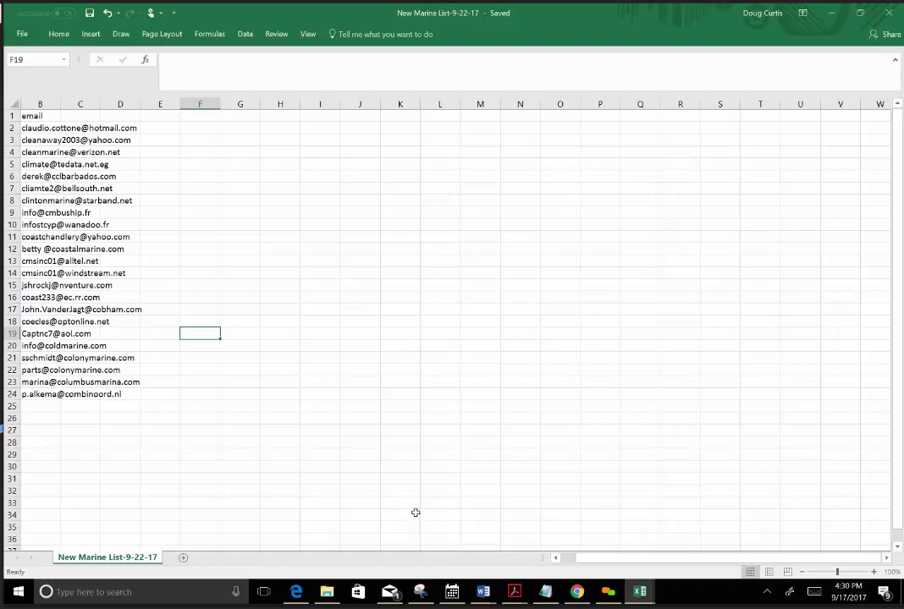
# Switch to Mailchimp in Chrome and open the overview of all lists.
pyautogui.click(576, 593)
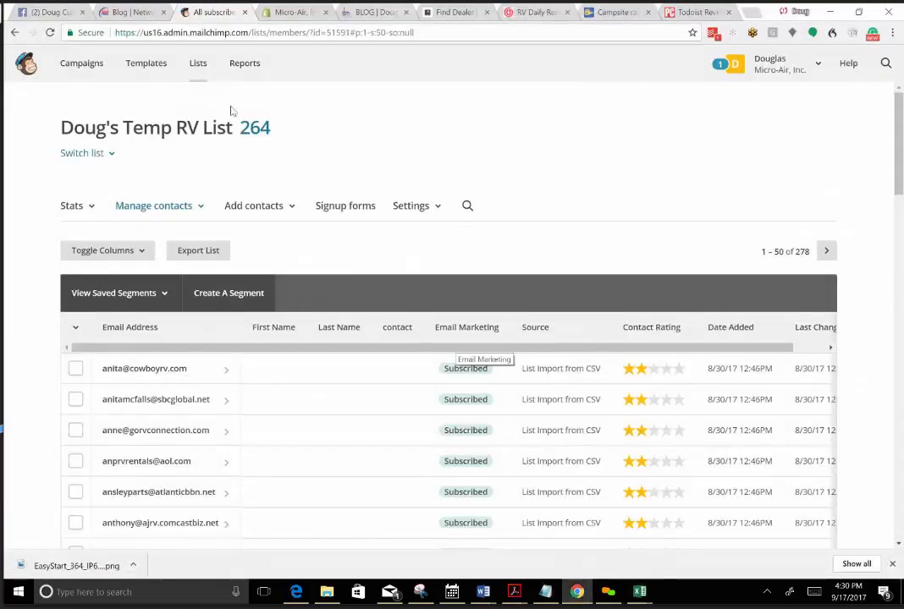
pyautogui.click(197, 71)
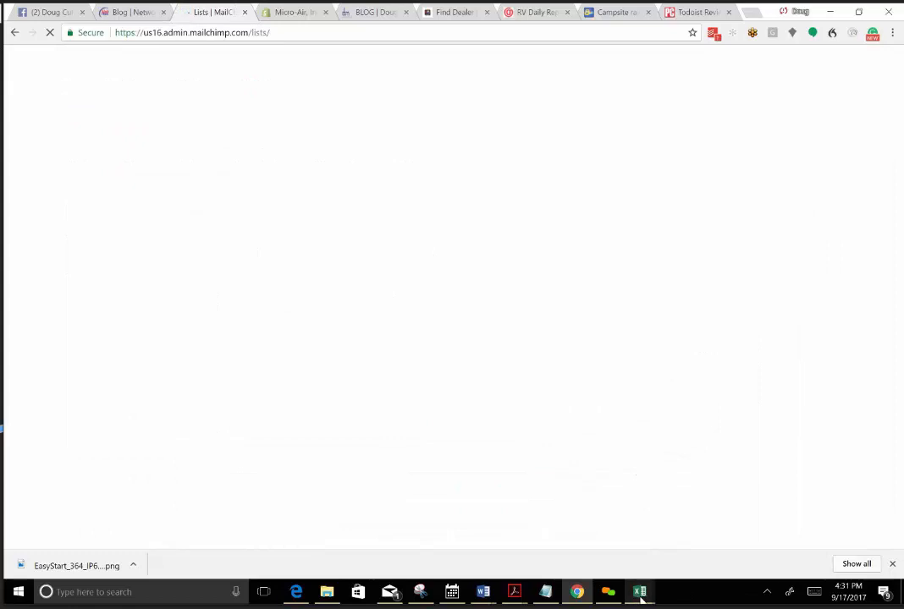
# Switch back to Excel and save and close the main Marine List workbook dated 8-23-17.
pyautogui.moveTo(641, 597)
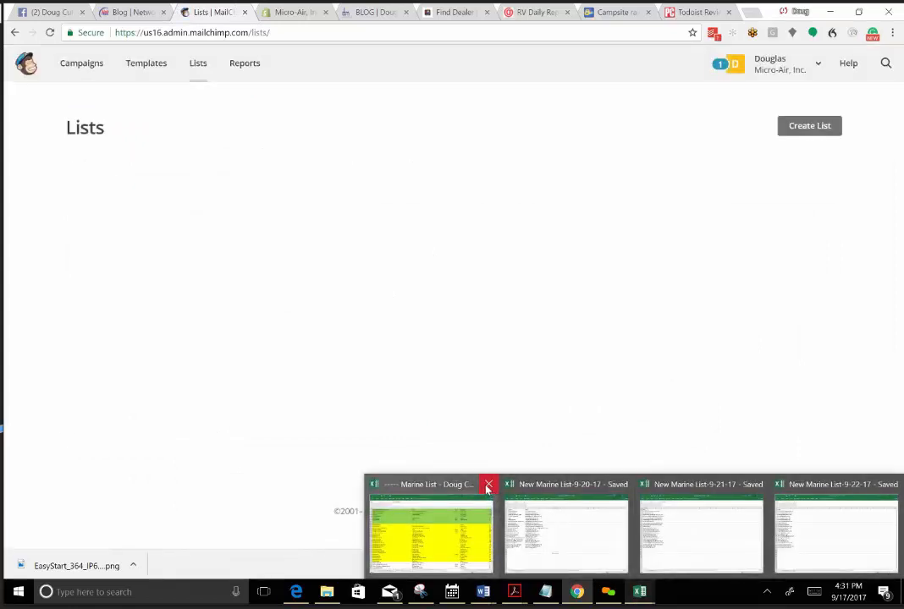
pyautogui.click(458, 541)
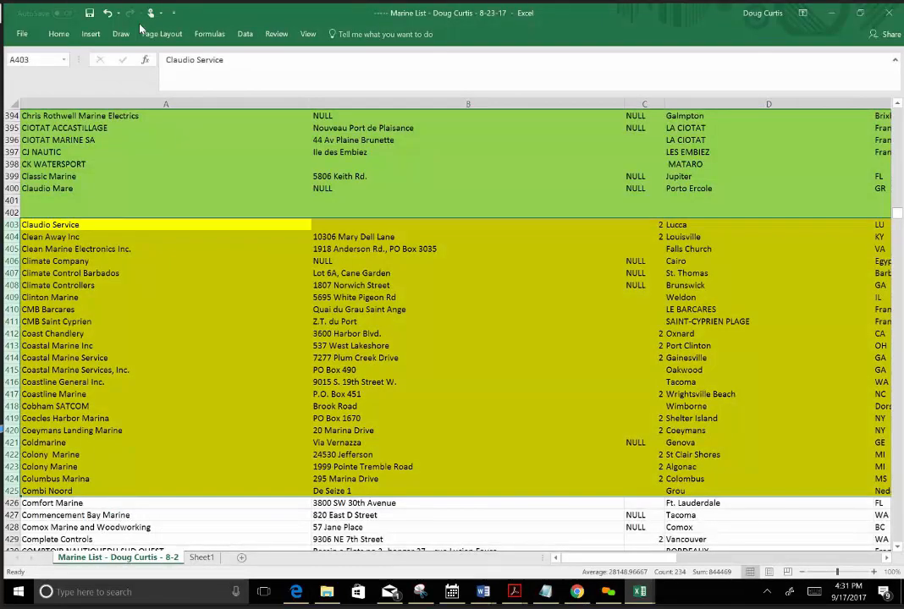
pyautogui.click(88, 13)
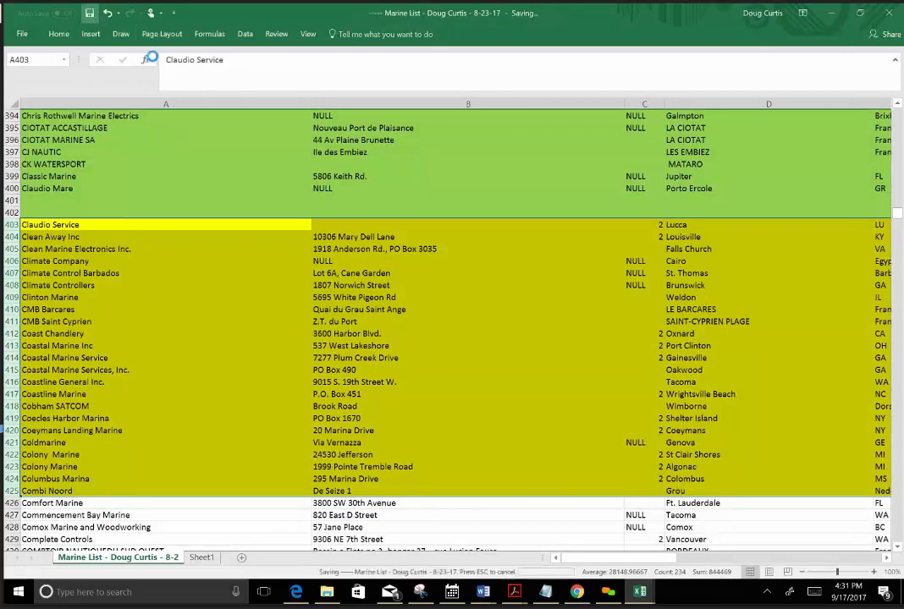
pyautogui.click(890, 14)
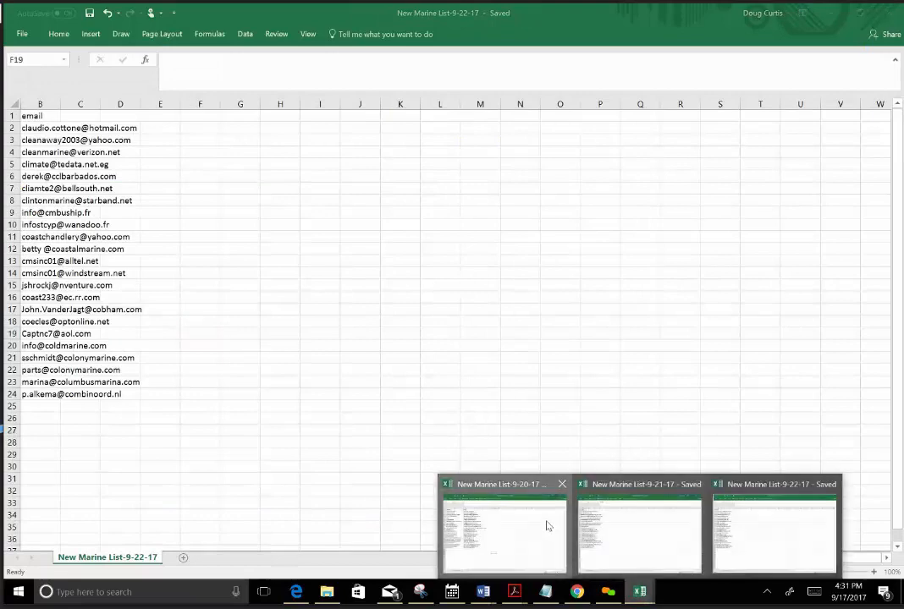
# Close the three New Marine List CSV files dated 9-20-17, 9-22-17 and 9-21-17.
pyautogui.click(540, 521)
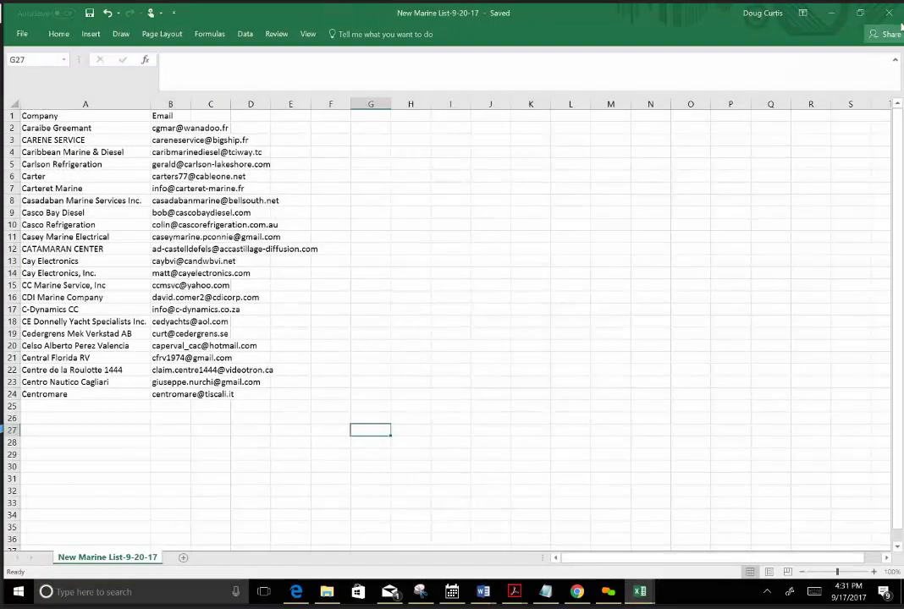
pyautogui.click(890, 12)
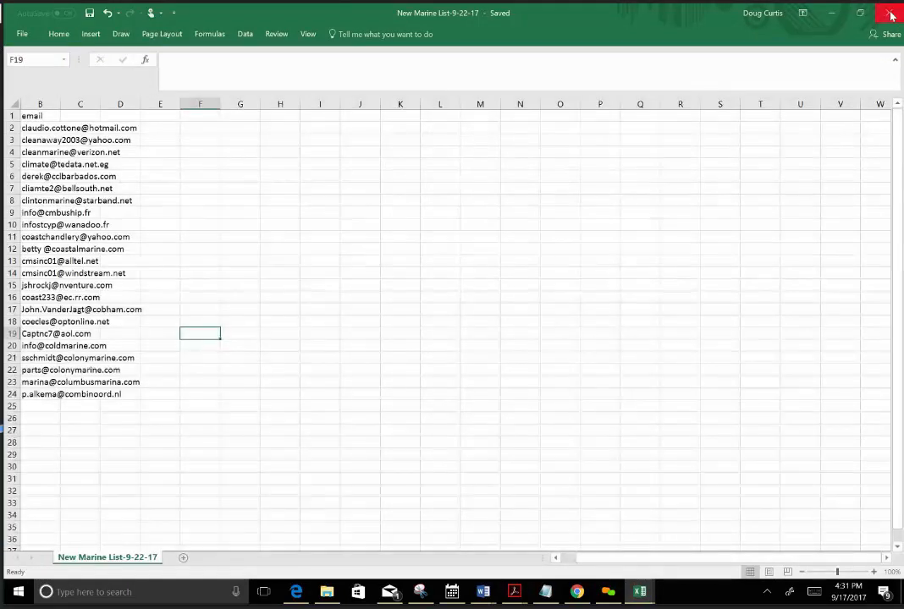
pyautogui.click(890, 12)
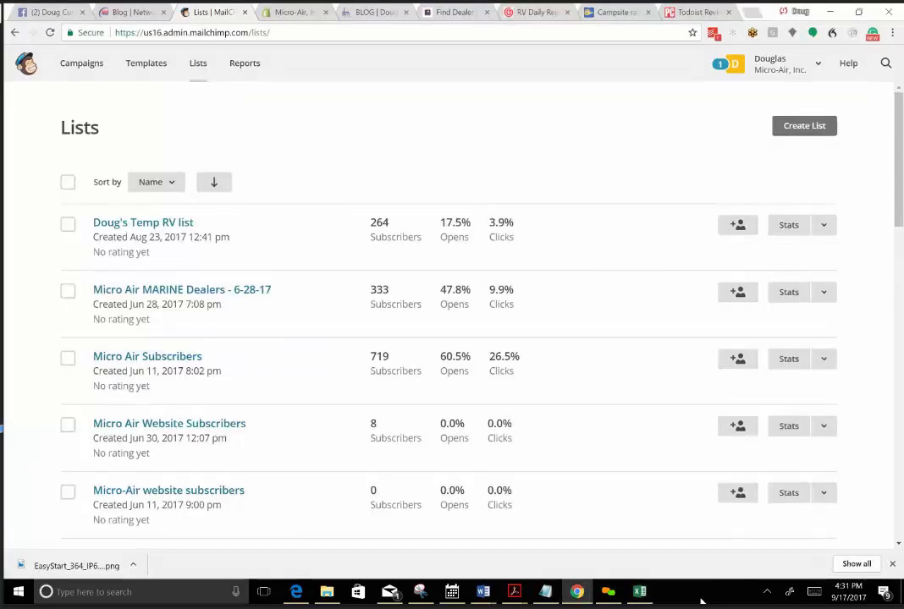
pyautogui.moveTo(641, 597)
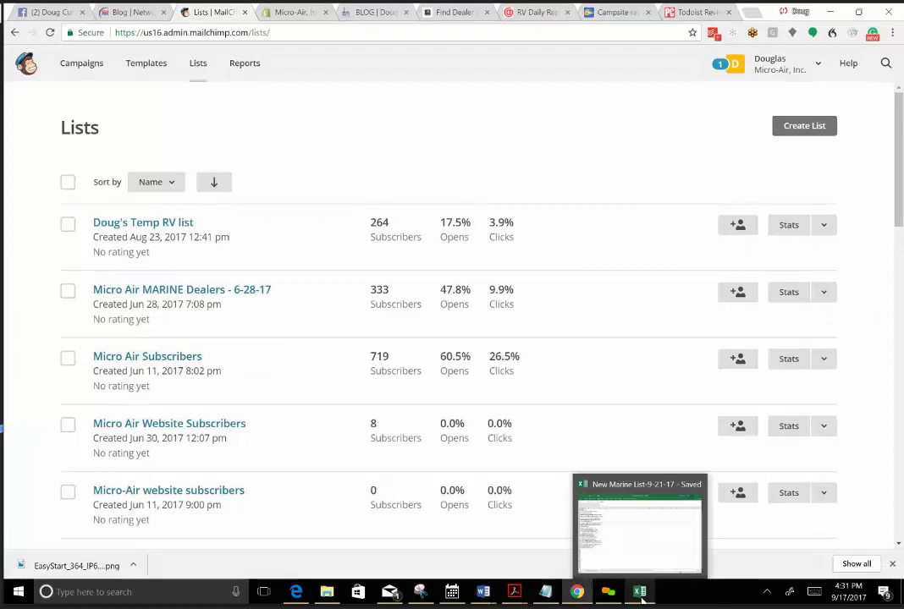
pyautogui.click(697, 484)
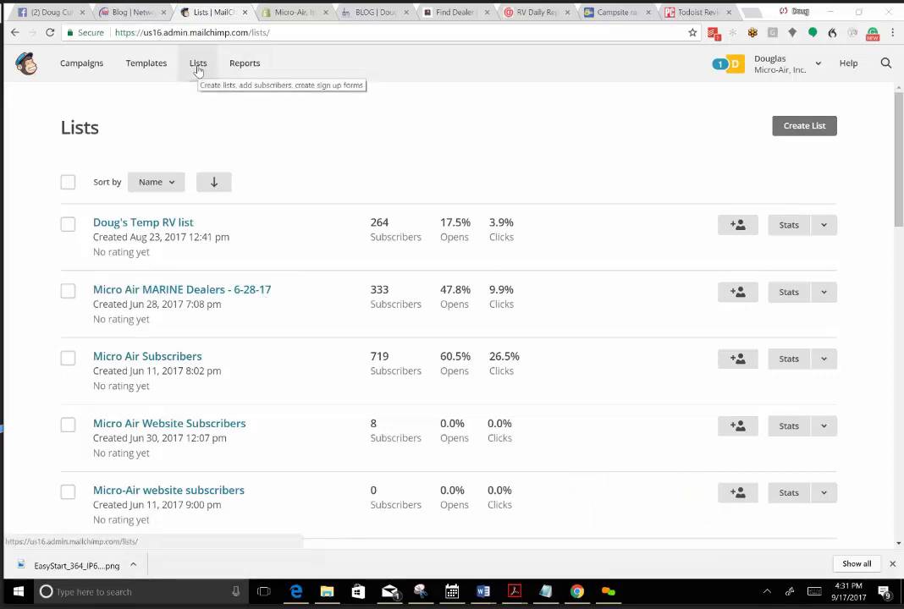
# Start a new Mailchimp list and name it New Marine List-9-20-17, copying the name from the Notepad notes.
pyautogui.click(802, 129)
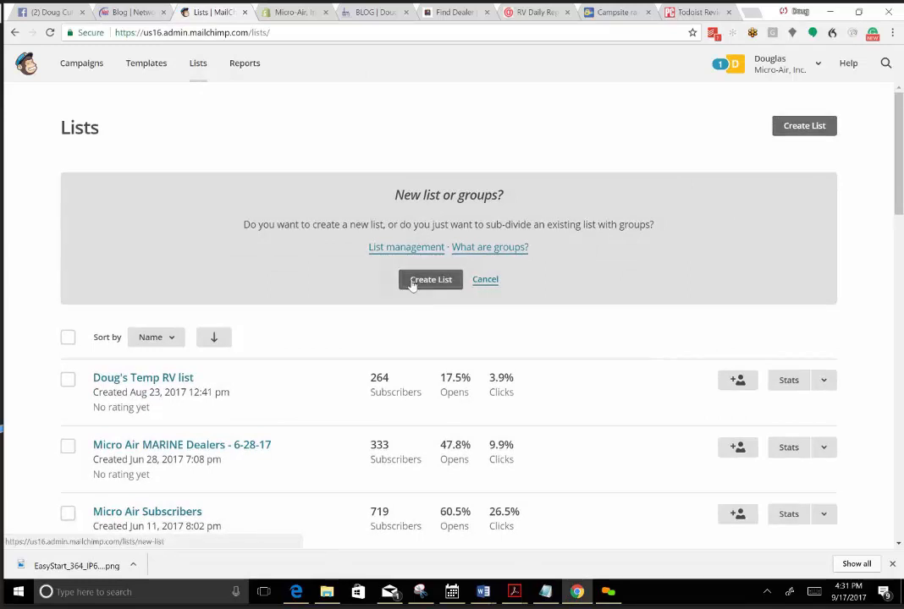
pyautogui.click(415, 281)
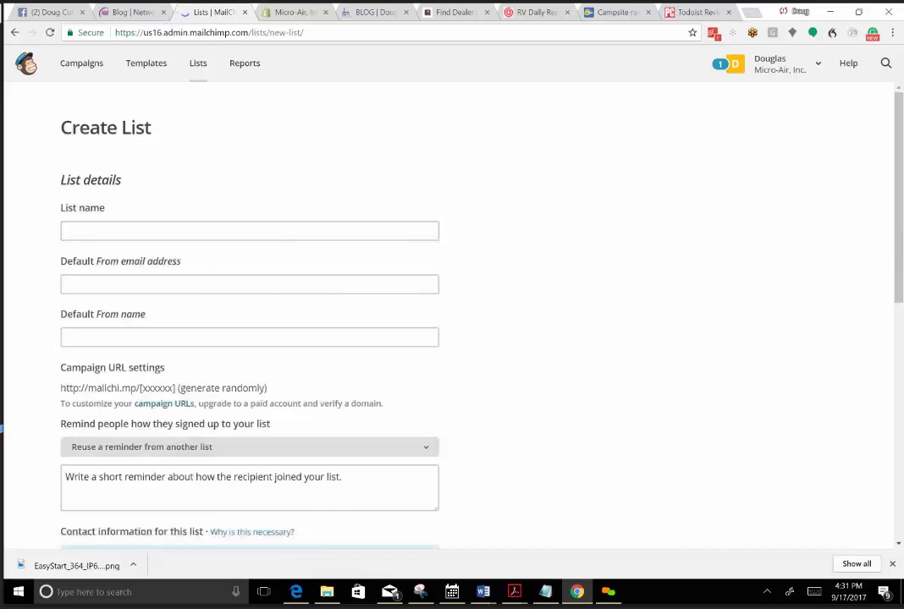
pyautogui.click(146, 230)
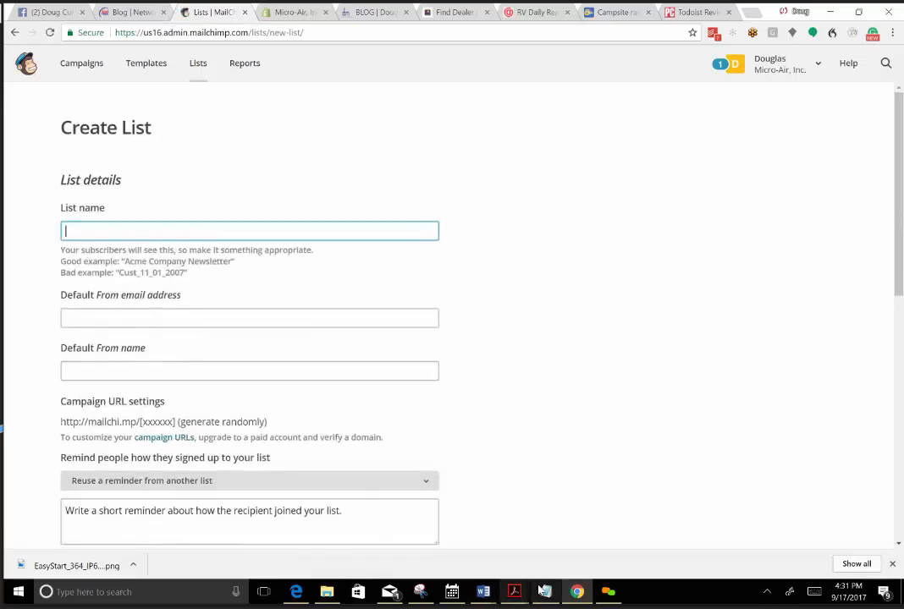
pyautogui.click(545, 592)
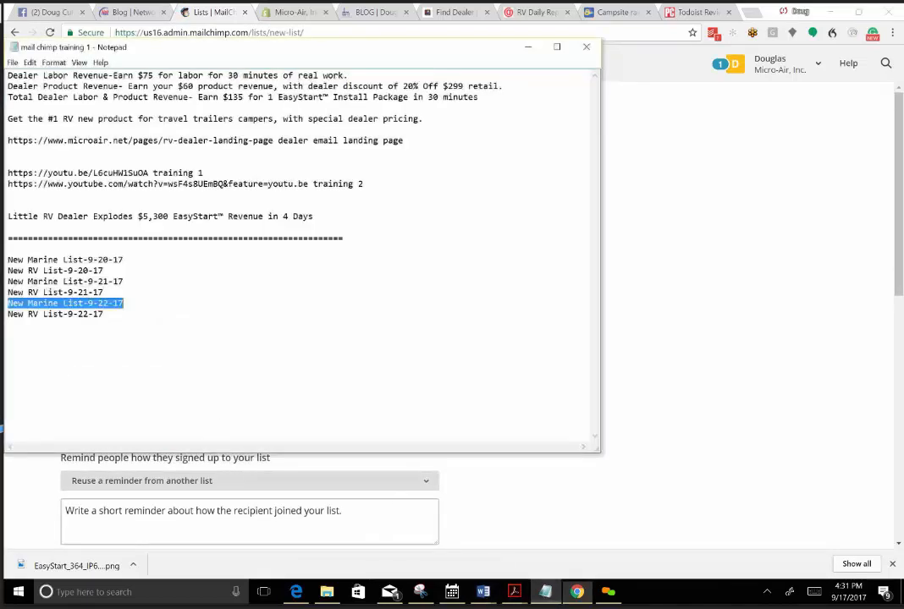
pyautogui.moveTo(125, 260); pyautogui.dragTo(12, 260)
pyautogui.rightClick(7, 260)
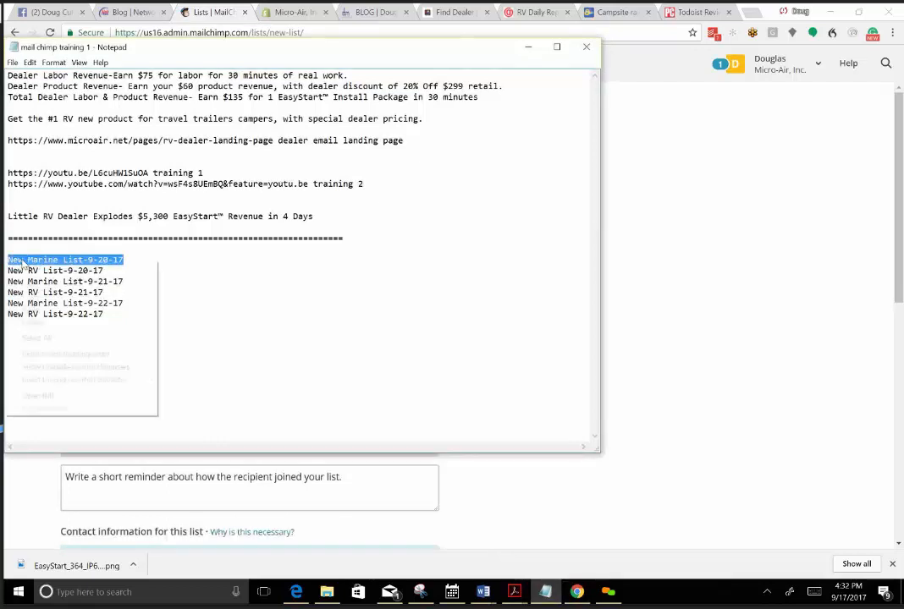
pyautogui.click(39, 300)
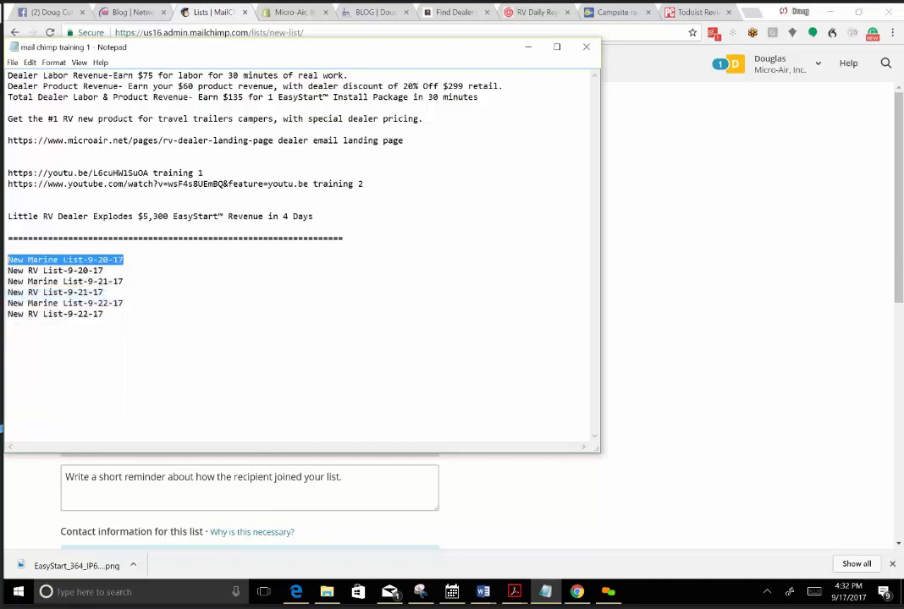
pyautogui.click(243, 494)
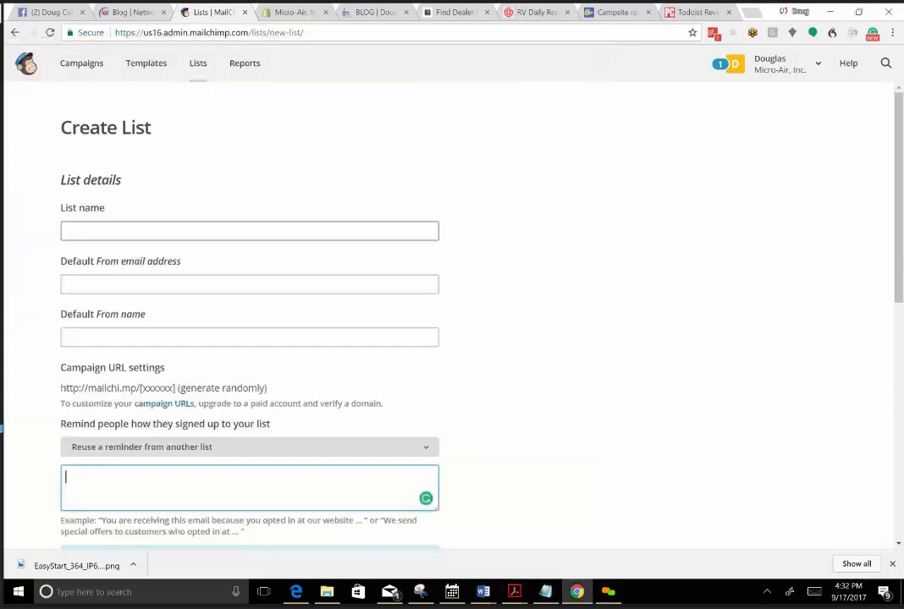
pyautogui.click(91, 231)
pyautogui.rightClick(91, 231)
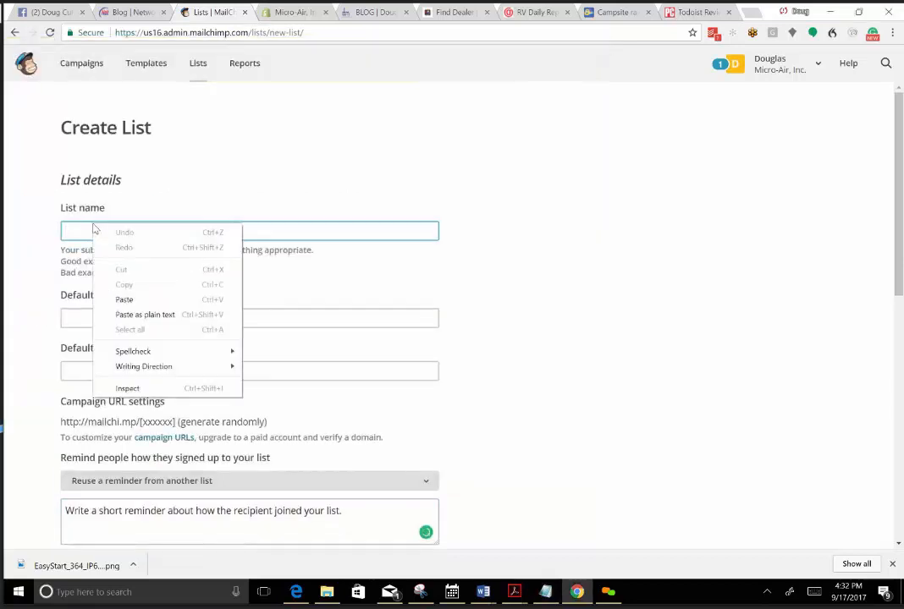
pyautogui.click(123, 300)
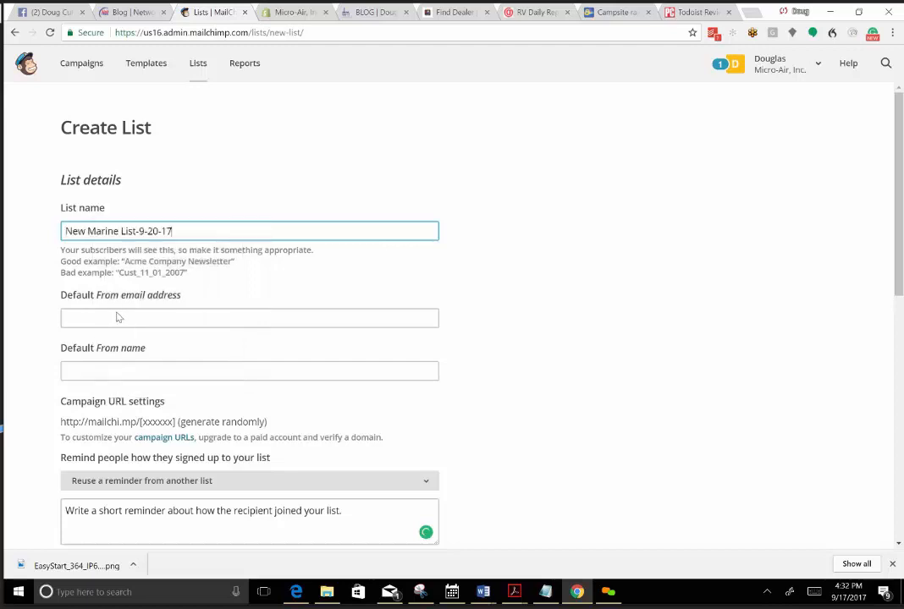
# Begin entering the sender's email as the new list's default From email address.
pyautogui.click(112, 318)
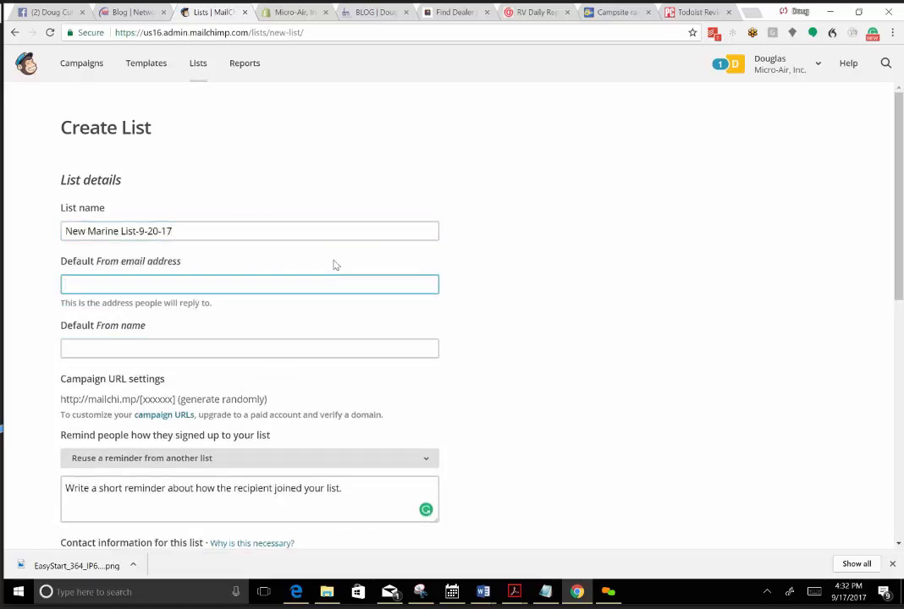
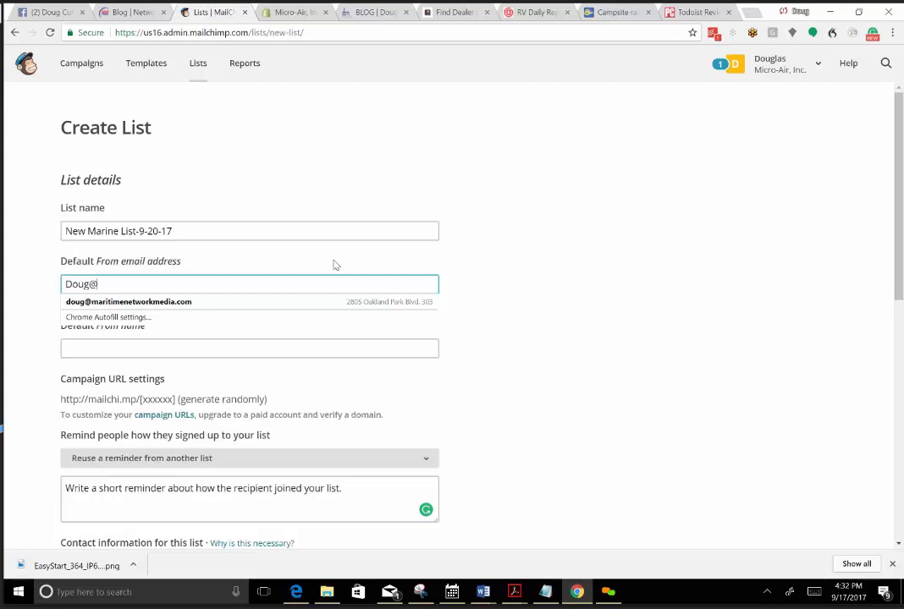
# Switch to the Notepad notes and place the insertion point after New RV List-9-22-17.
pyautogui.click(543, 595)
pyautogui.click(104, 314)
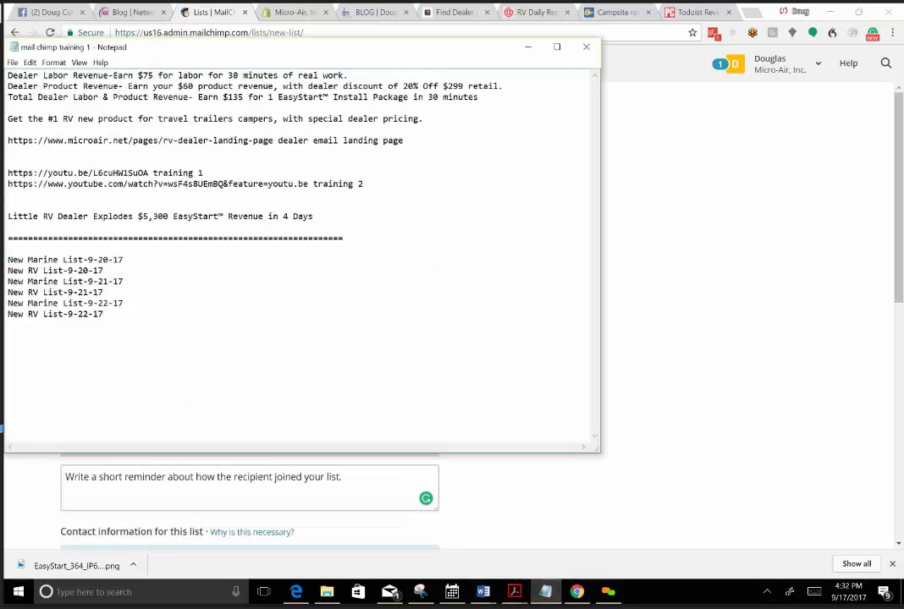
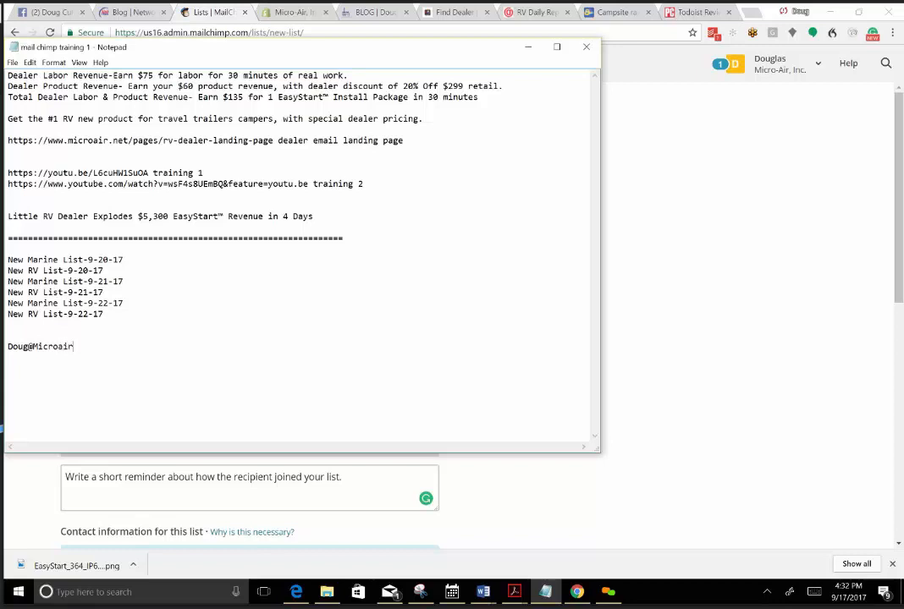
# Finish the sender's email in the notes and add the lines "Micro-Air, Inc." and "People who subscribed to our list." below it.
pyautogui.write('net')
pyautogui.write('ic')
pyautogui.write('ro-Air.Inc.')
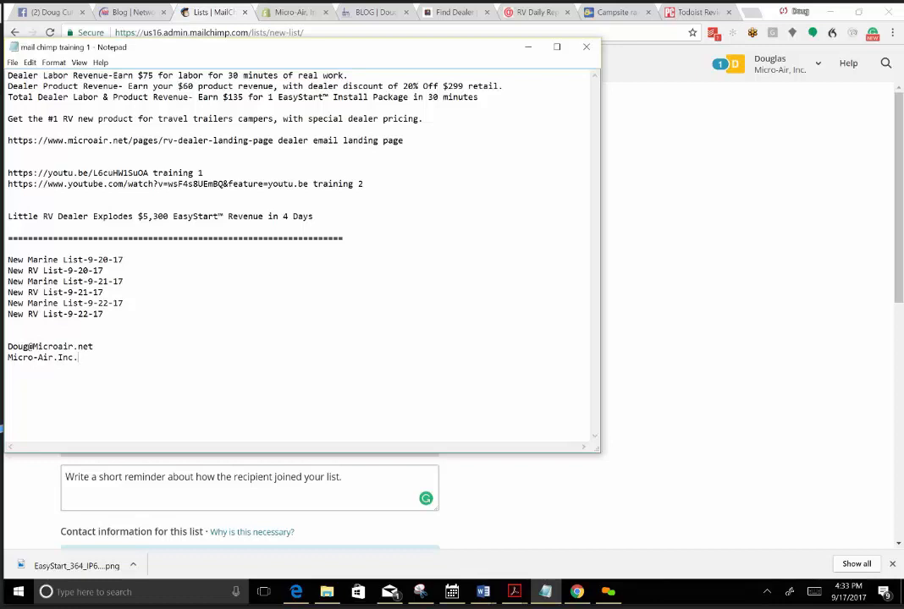
pyautogui.press('Delete')
pyautogui.write(',')
pyautogui.write(' eople who s')
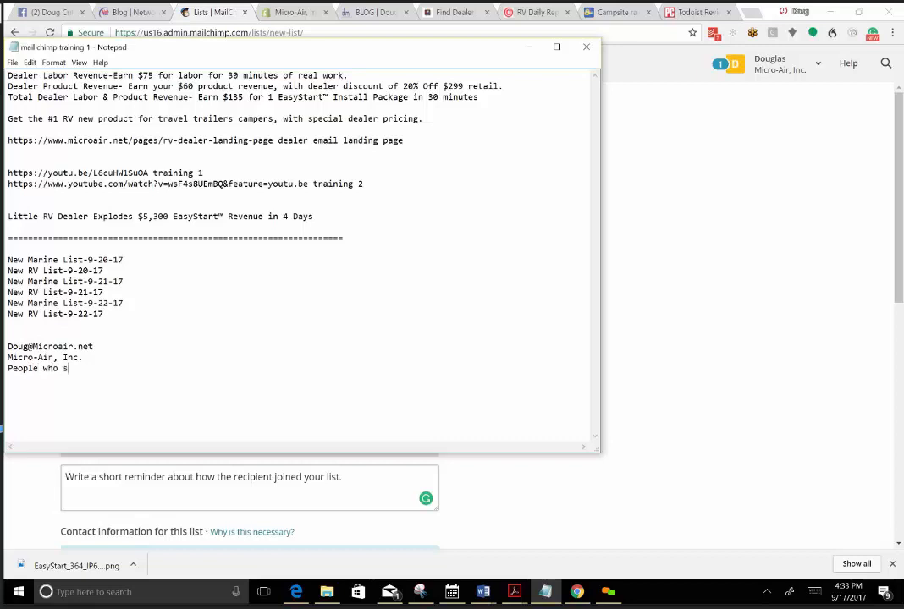
pyautogui.write('ubcribed to our list.')
# Copy the sender's email from the notes and replace the partial Default From email address in Mailchimp with it.
pyautogui.moveTo(93, 347); pyautogui.dragTo(8, 337)
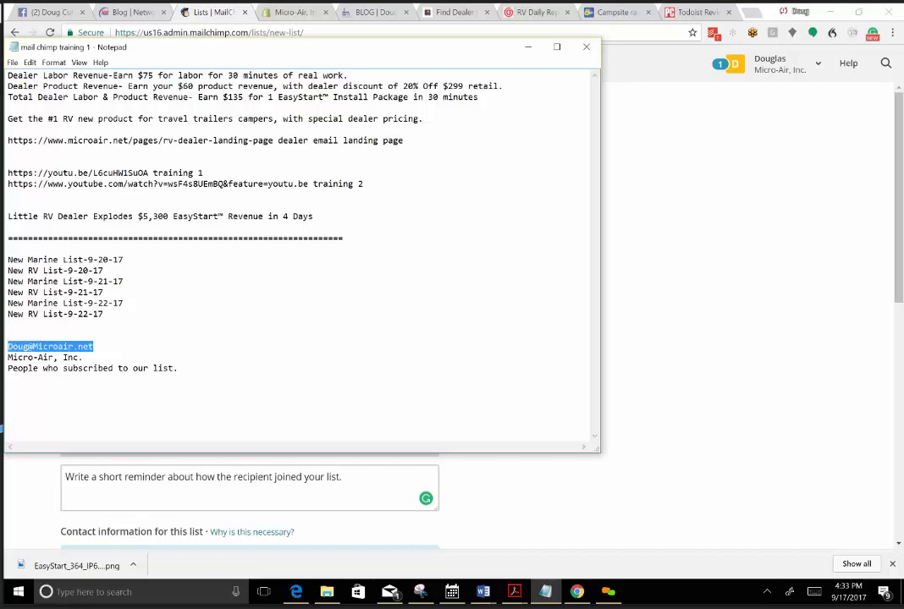
pyautogui.rightClick(10, 347)
pyautogui.click(32, 385)
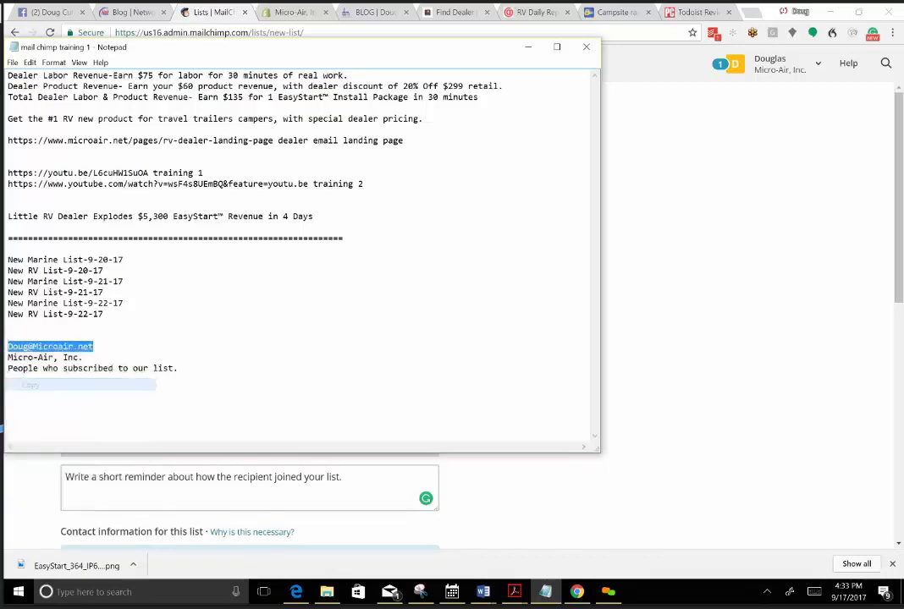
pyautogui.click(637, 506)
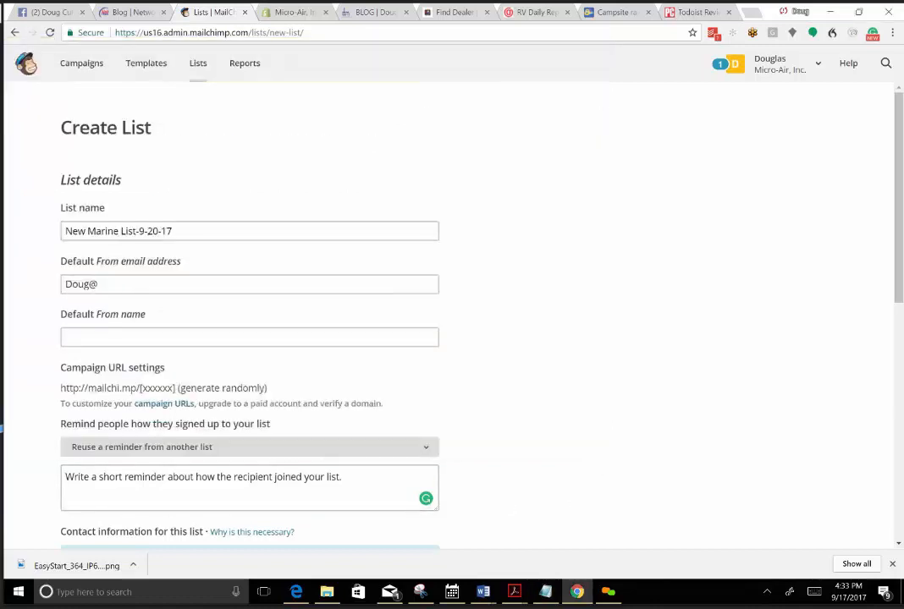
pyautogui.moveTo(98, 284); pyautogui.dragTo(54, 282)
pyautogui.rightClick(84, 285)
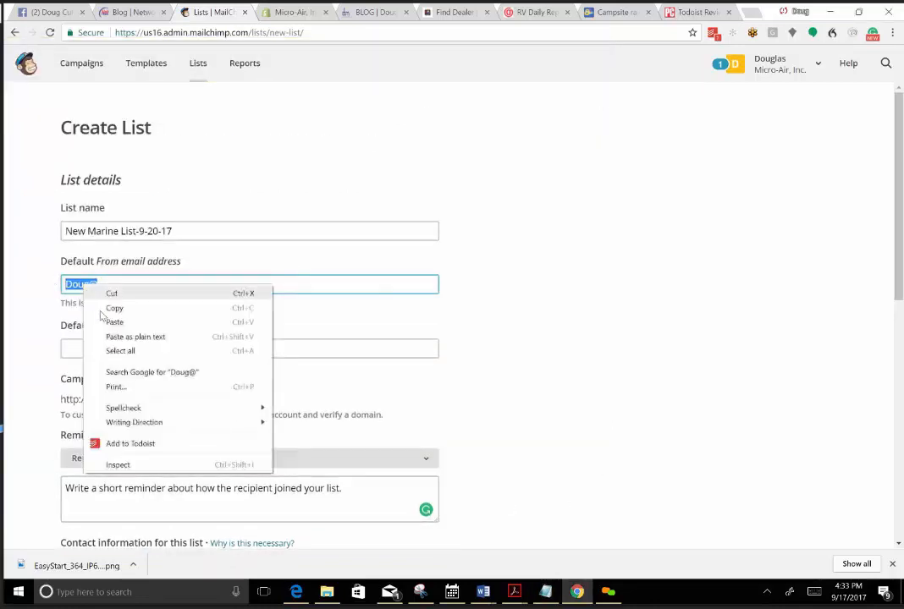
pyautogui.click(115, 323)
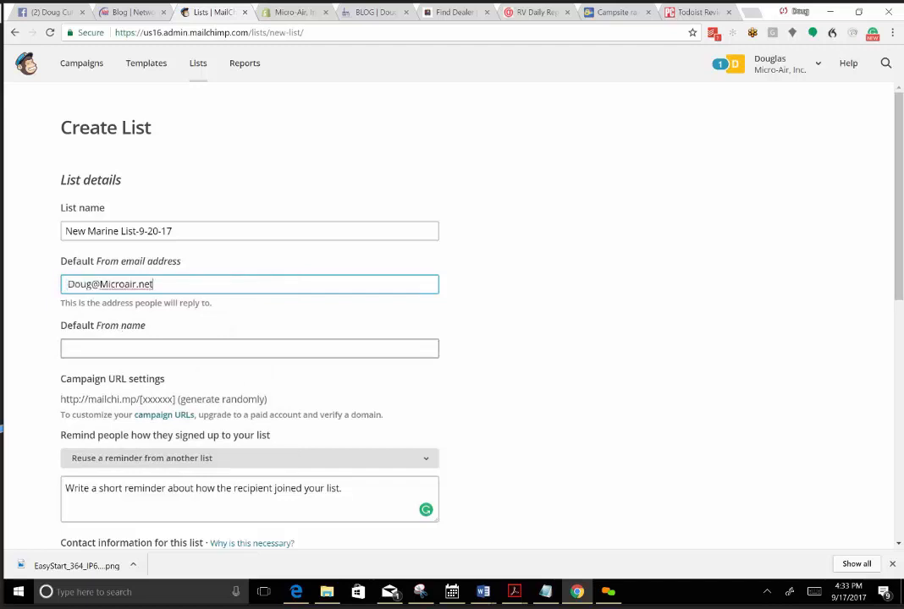
# Set the list's Default From name to Micro-Air, Inc., copying the text from the Notepad notes.
pyautogui.press('Tab')
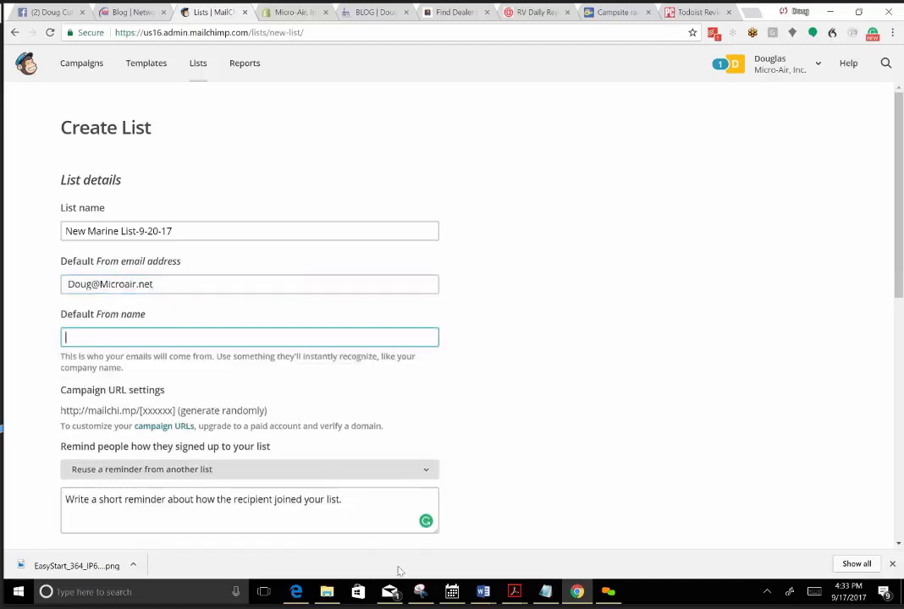
pyautogui.click(545, 591)
pyautogui.moveTo(84, 358); pyautogui.dragTo(7, 358)
pyautogui.rightClick(7, 358)
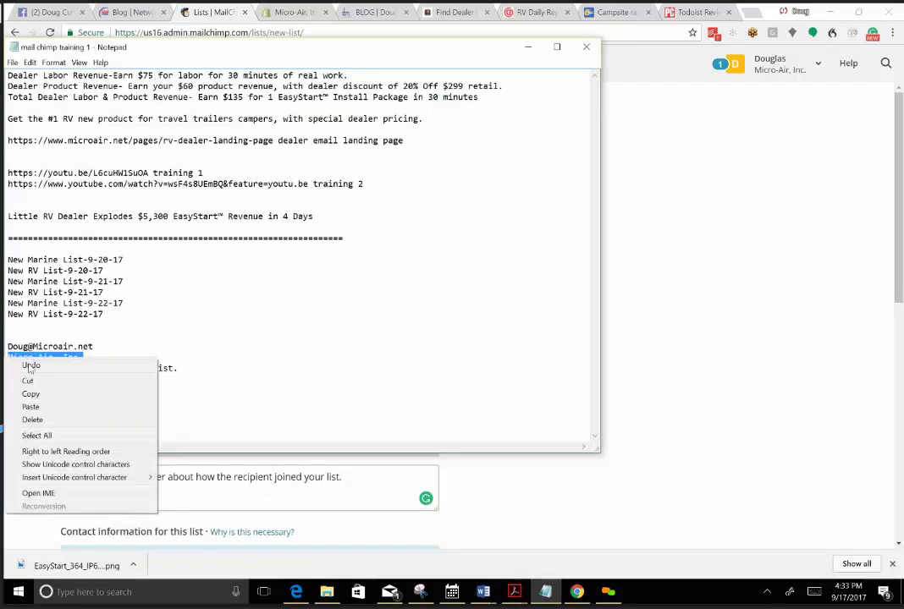
pyautogui.click(34, 393)
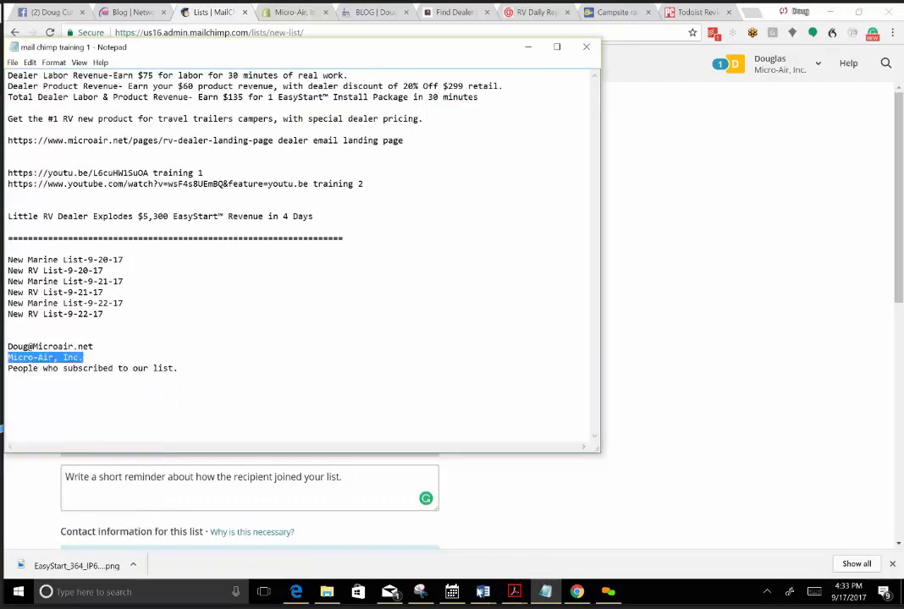
pyautogui.click(577, 591)
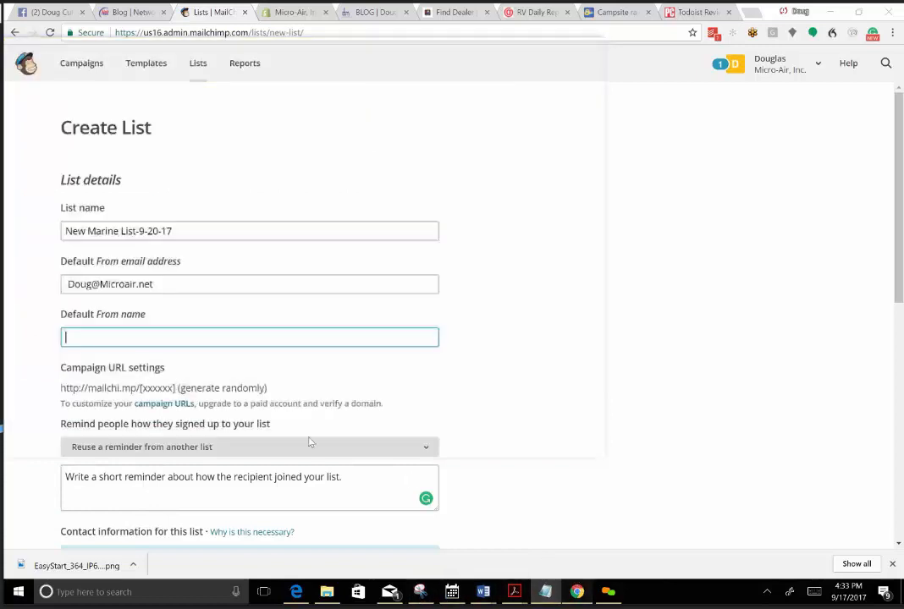
pyautogui.rightClick(95, 340)
pyautogui.click(139, 410)
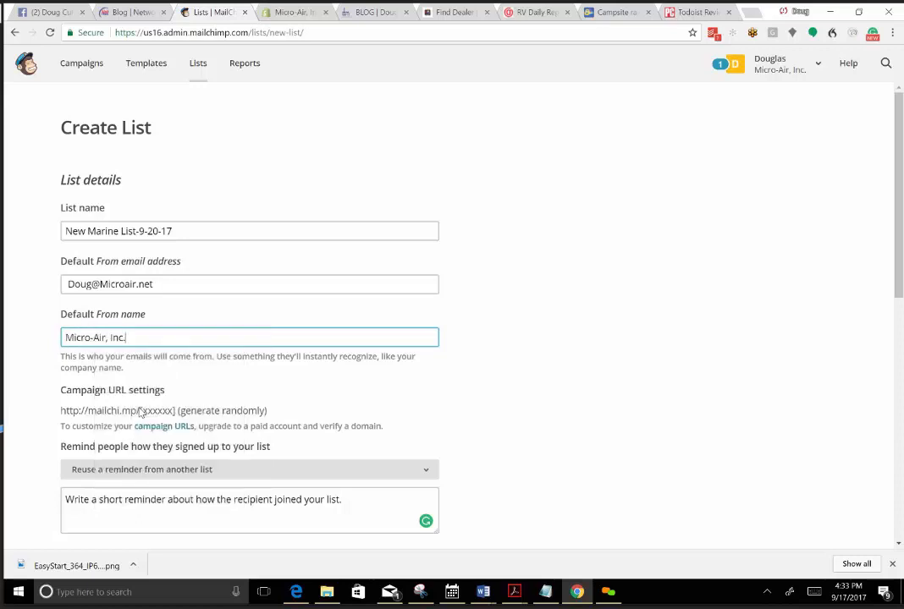
# Fill in the signup reminder with "People who subscribed to our list.", copied from the Notepad notes.
pyautogui.click(413, 518)
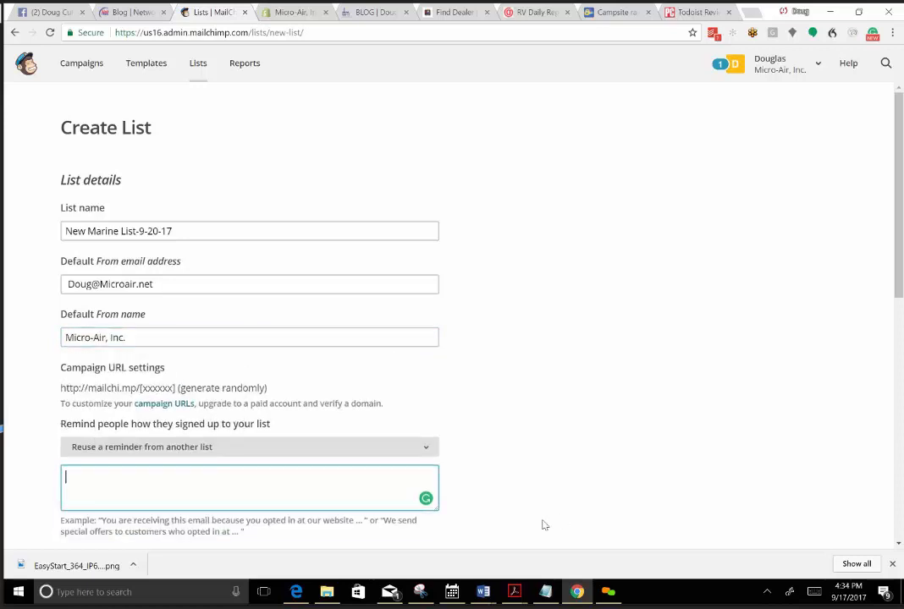
pyautogui.click(548, 591)
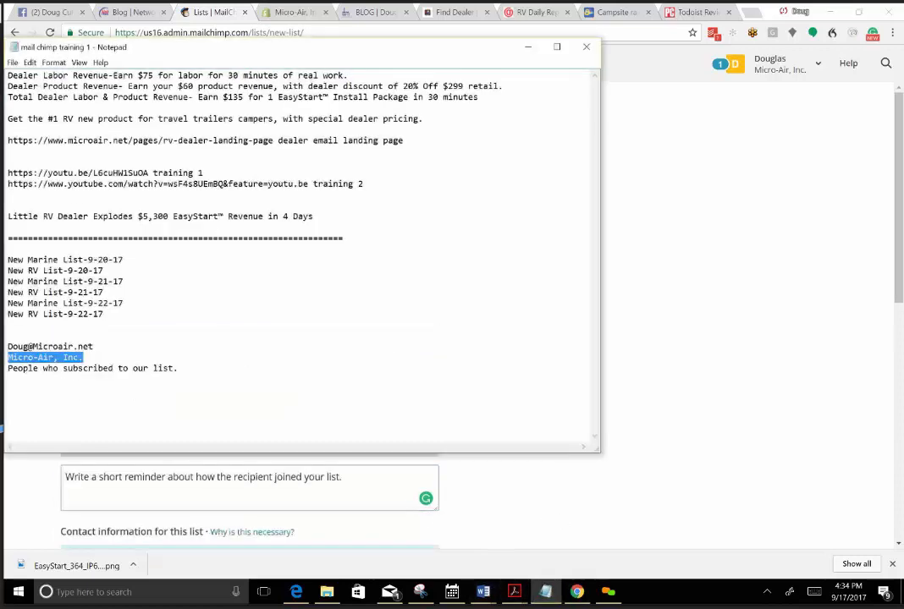
pyautogui.click(178, 368)
pyautogui.moveTo(179, 368); pyautogui.dragTo(8, 368)
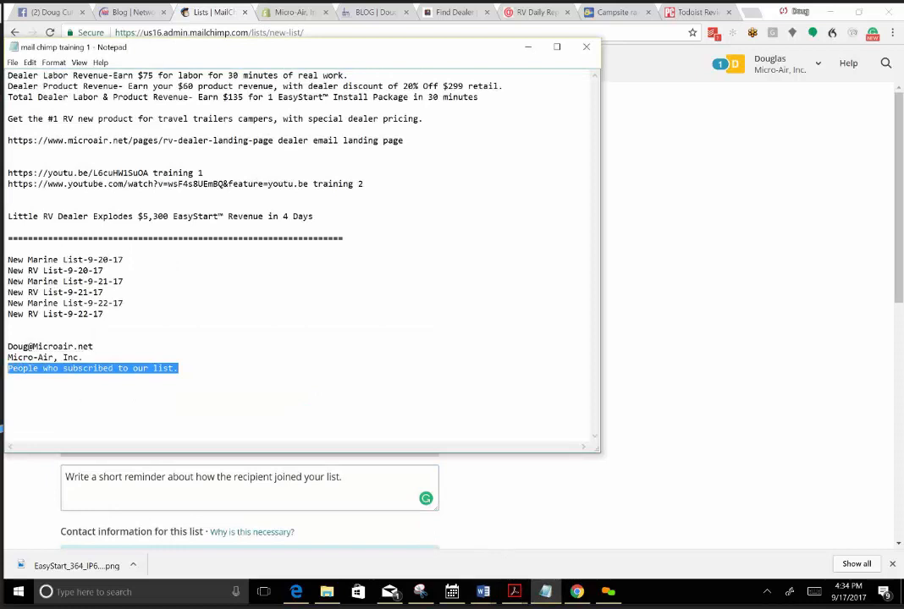
pyautogui.rightClick(17, 376)
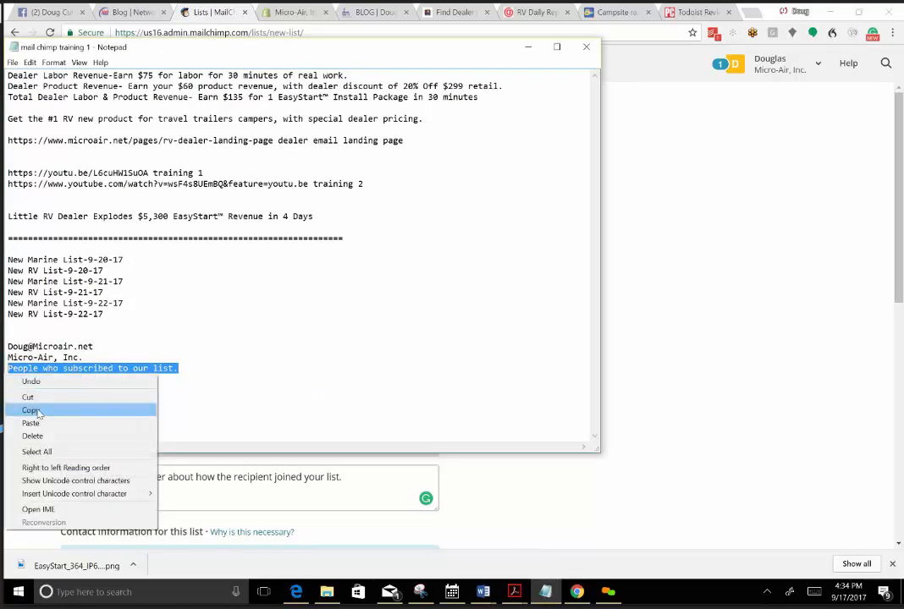
pyautogui.click(34, 411)
pyautogui.click(573, 498)
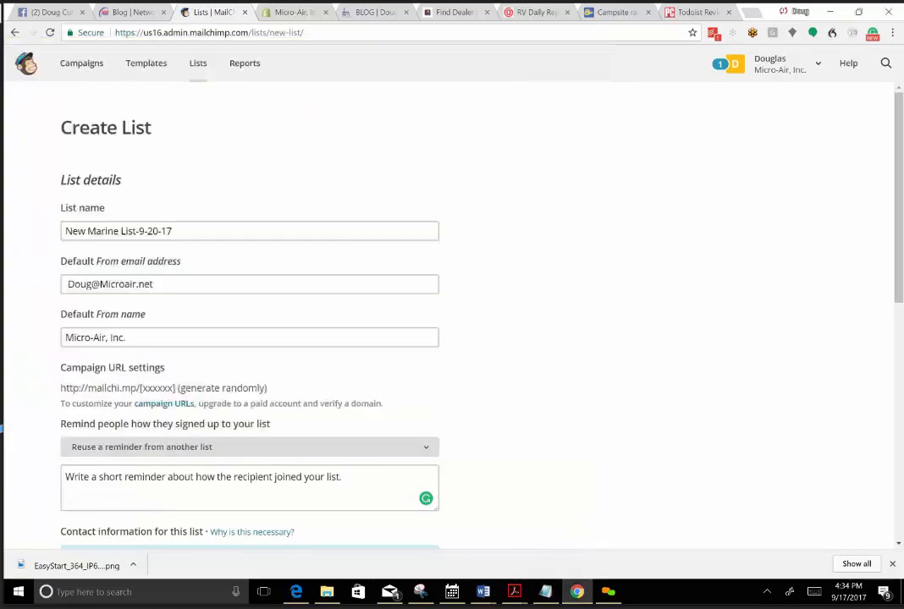
pyautogui.click(345, 478)
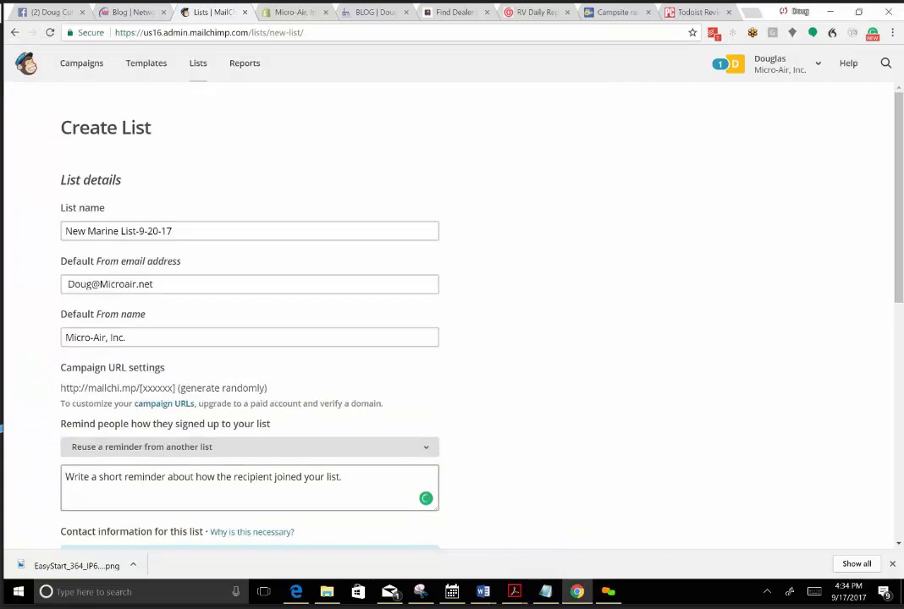
pyautogui.rightClick(74, 482)
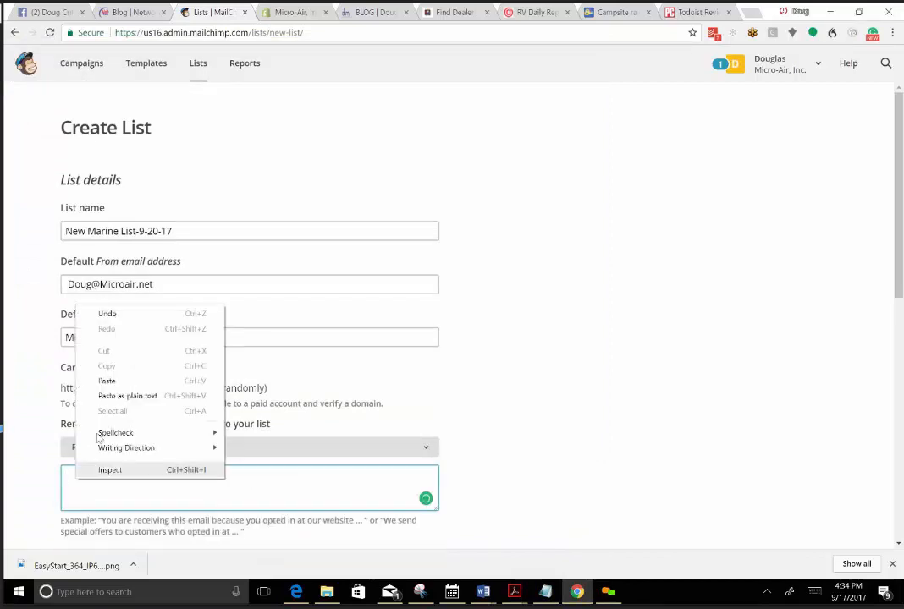
pyautogui.click(126, 381)
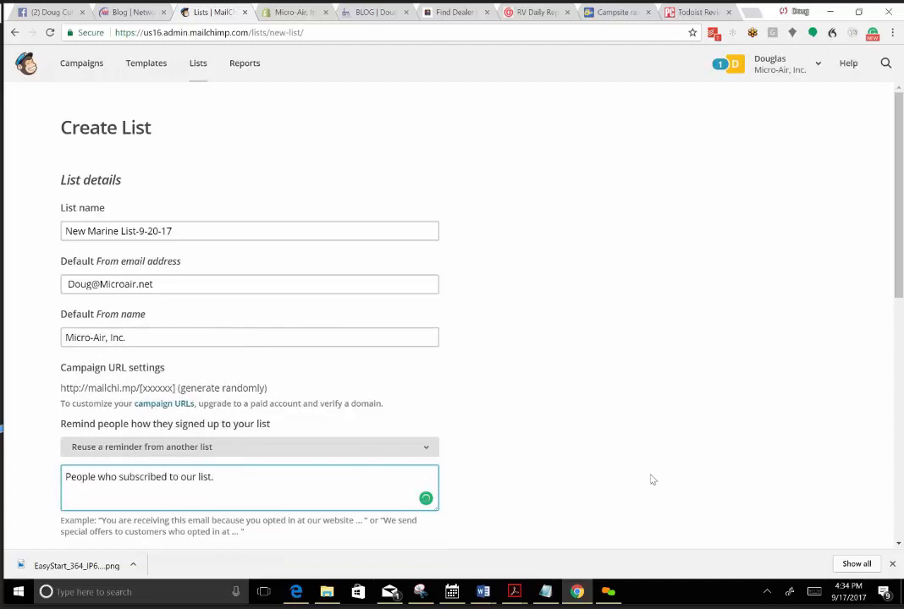
# Save the new list with the existing contact information and all notification options left off.
pyautogui.click(603, 448)
pyautogui.scroll(-2, 526, 448)
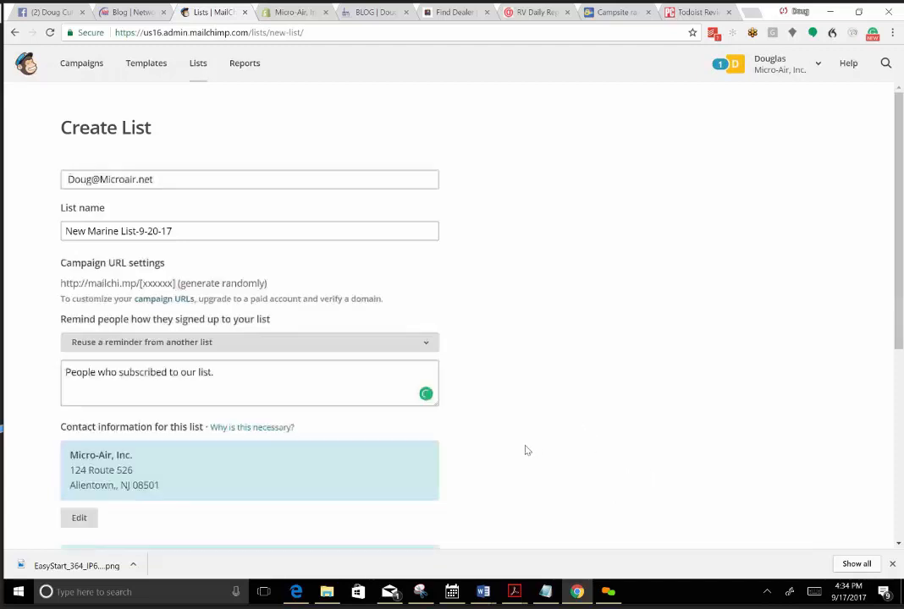
pyautogui.scroll(-3, 526, 450)
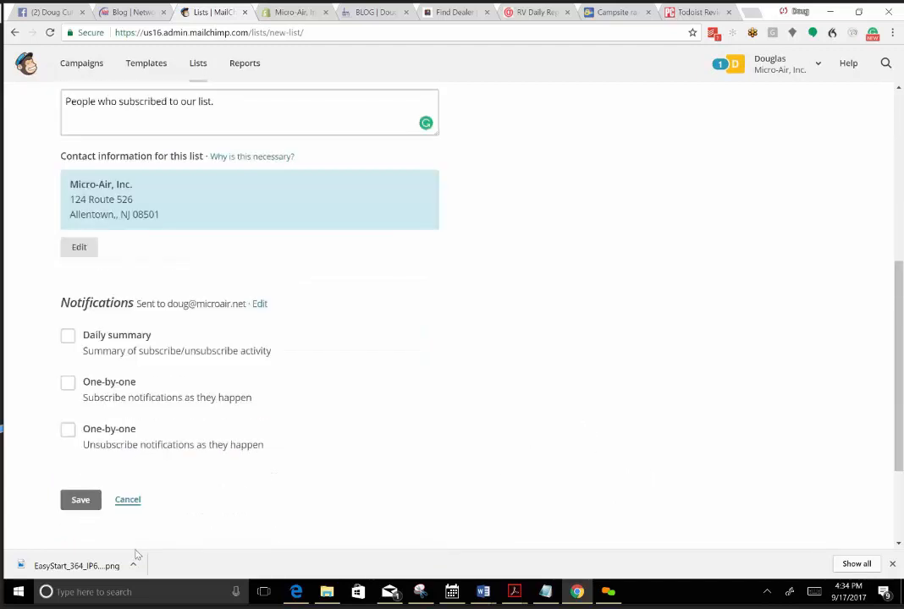
pyautogui.click(79, 501)
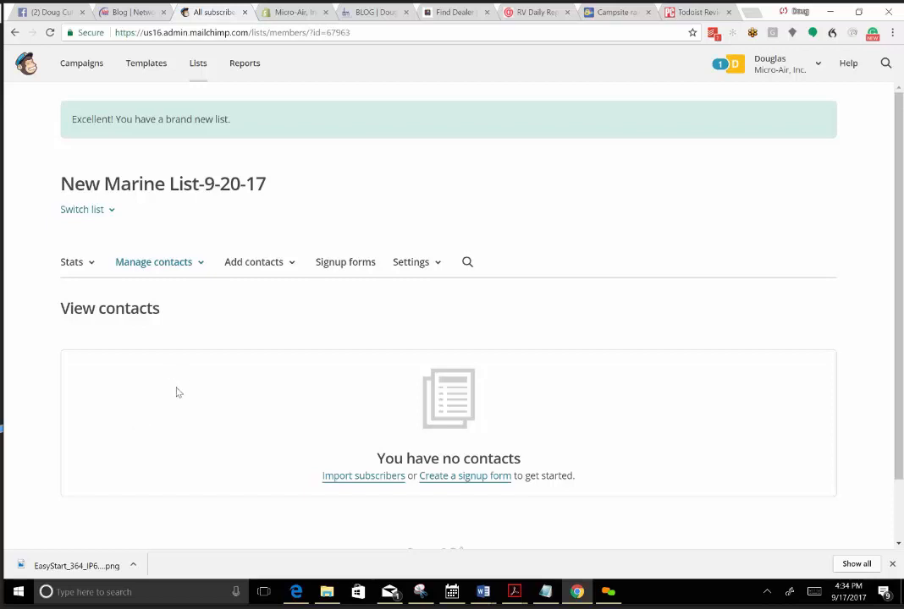
# Start importing subscribers into New Marine List-9-20-17 from a CSV or tab-delimited text file and browse for the upload file.
pyautogui.click(352, 479)
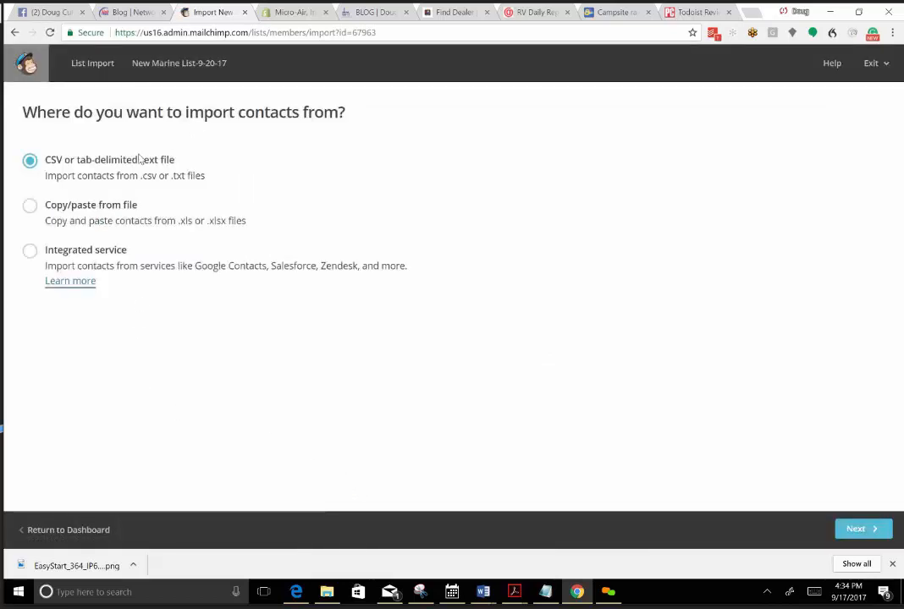
pyautogui.click(855, 529)
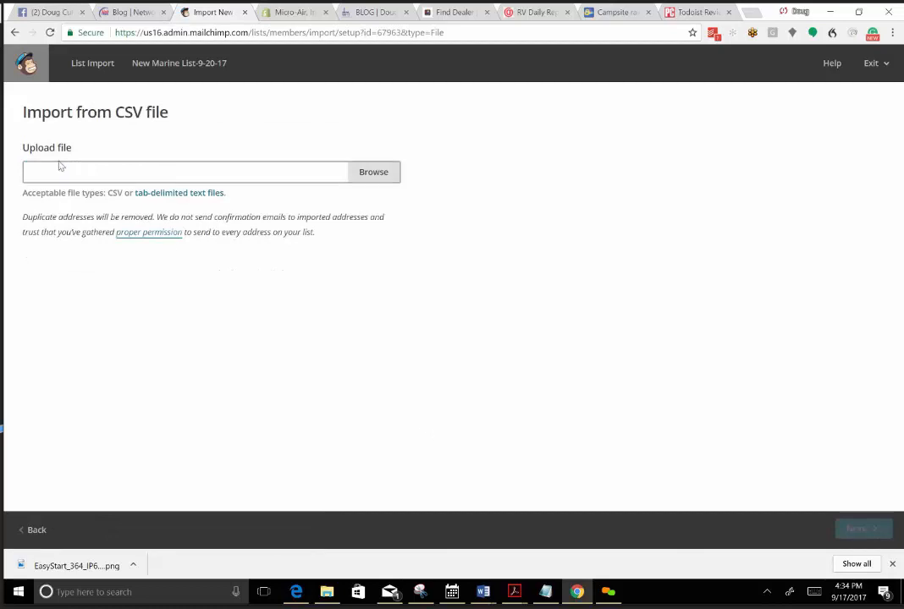
pyautogui.click(368, 178)
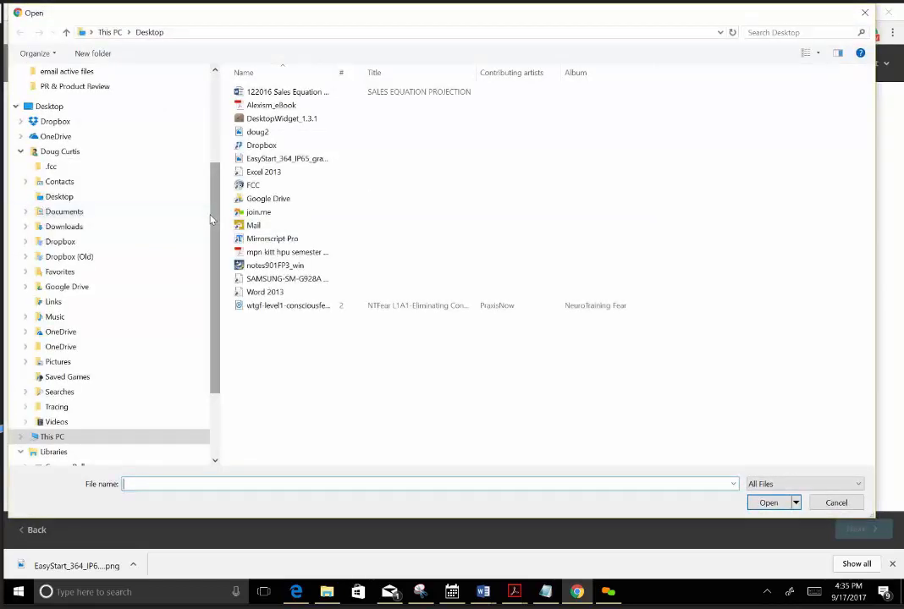
# Choose New Marine List-9-20-17 for upload from Documents, 1 Client MICROAIR budgets and estimates, email, email active files.
pyautogui.scroll(4, 184, 140)
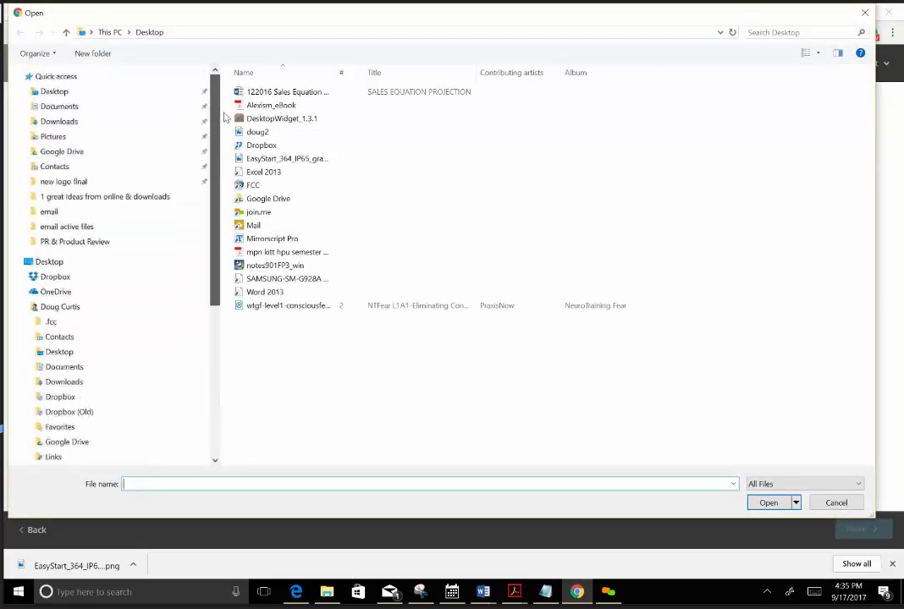
pyautogui.click(62, 108)
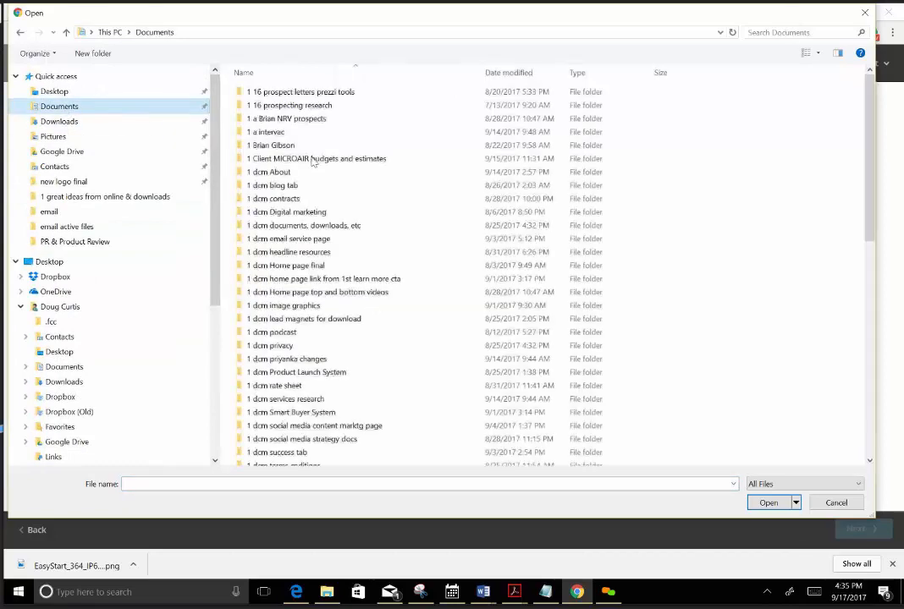
pyautogui.doubleClick(312, 161)
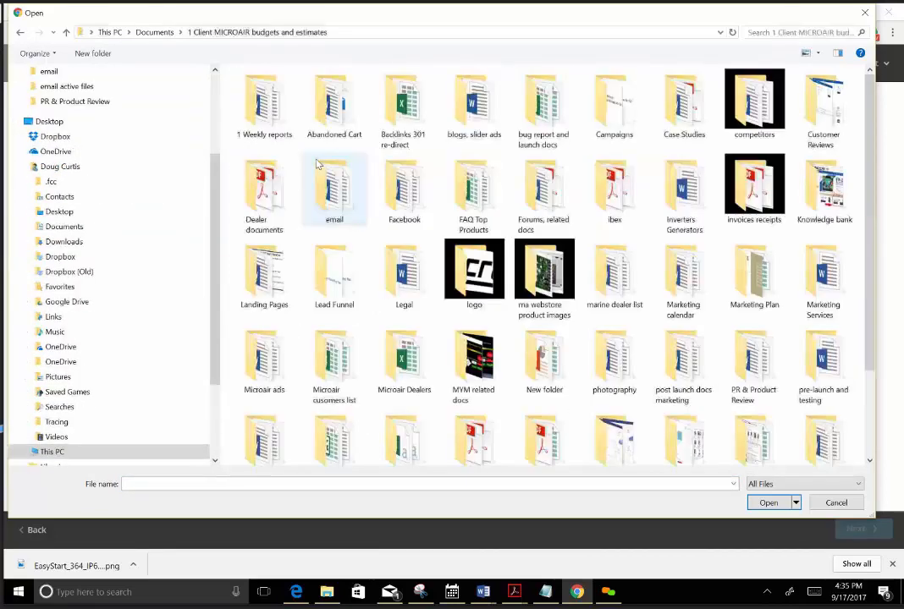
pyautogui.click(329, 206)
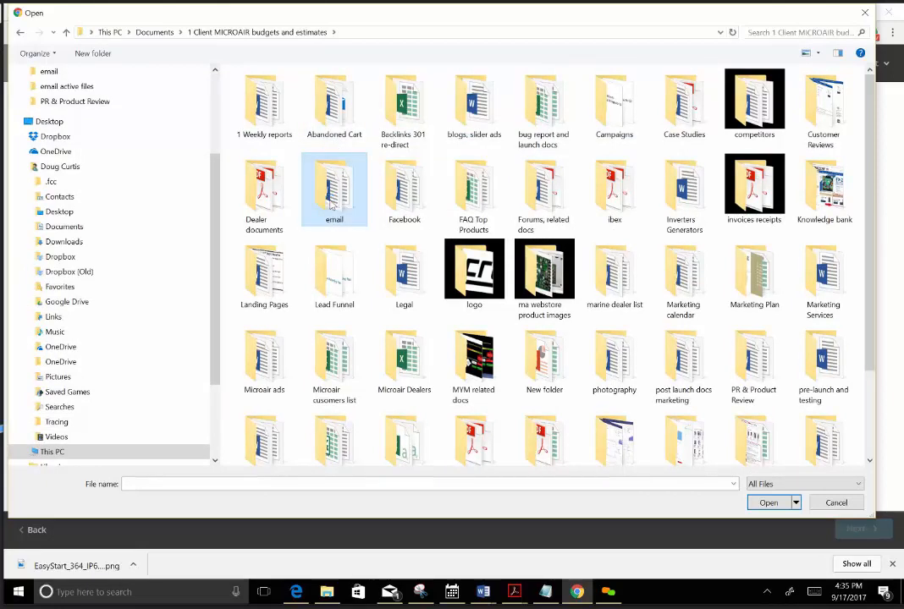
pyautogui.doubleClick(331, 206)
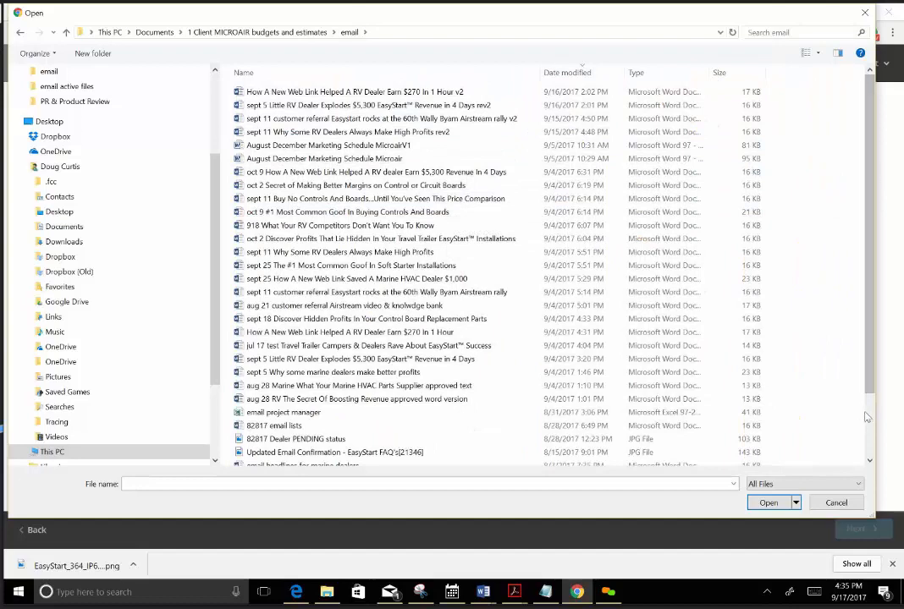
pyautogui.scroll(-3, 873, 454)
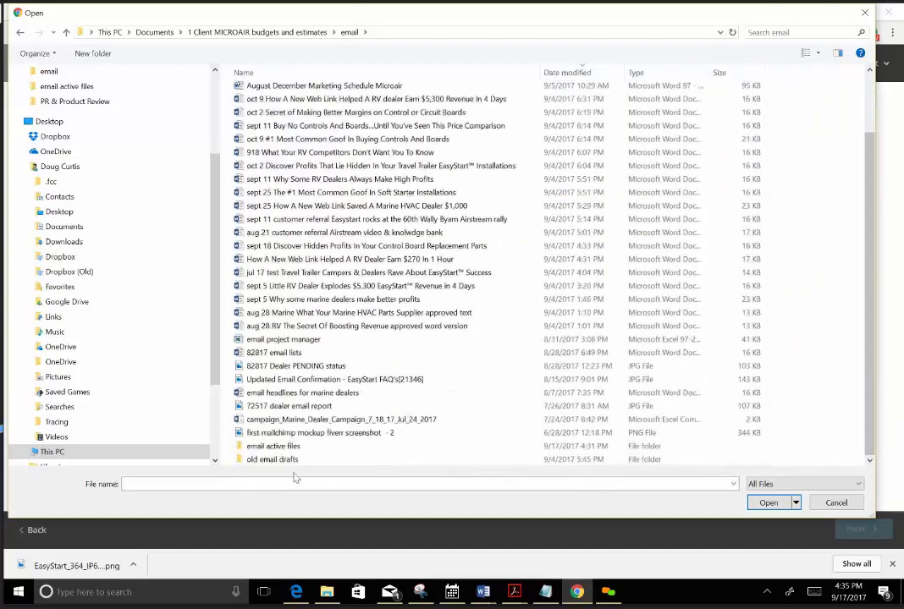
pyautogui.doubleClick(251, 449)
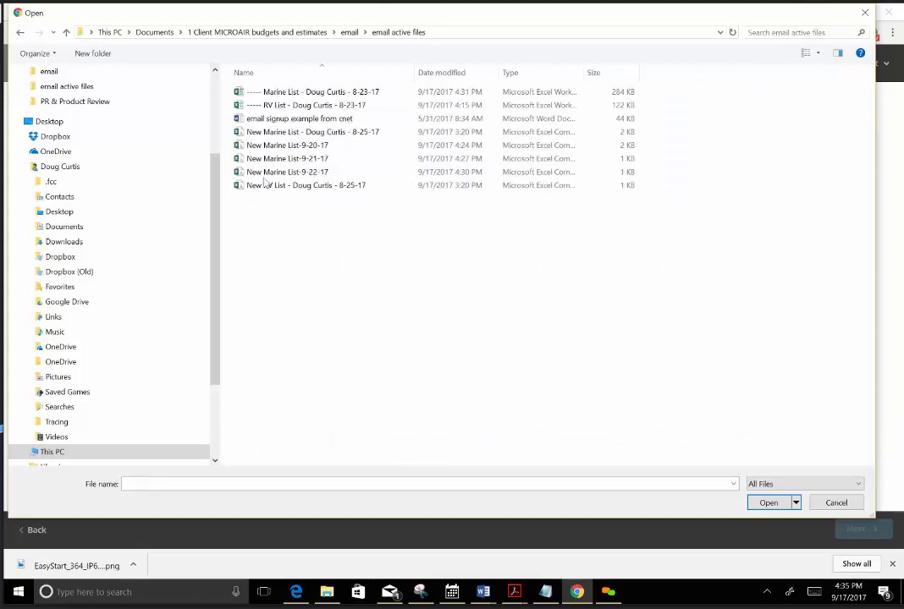
pyautogui.click(297, 147)
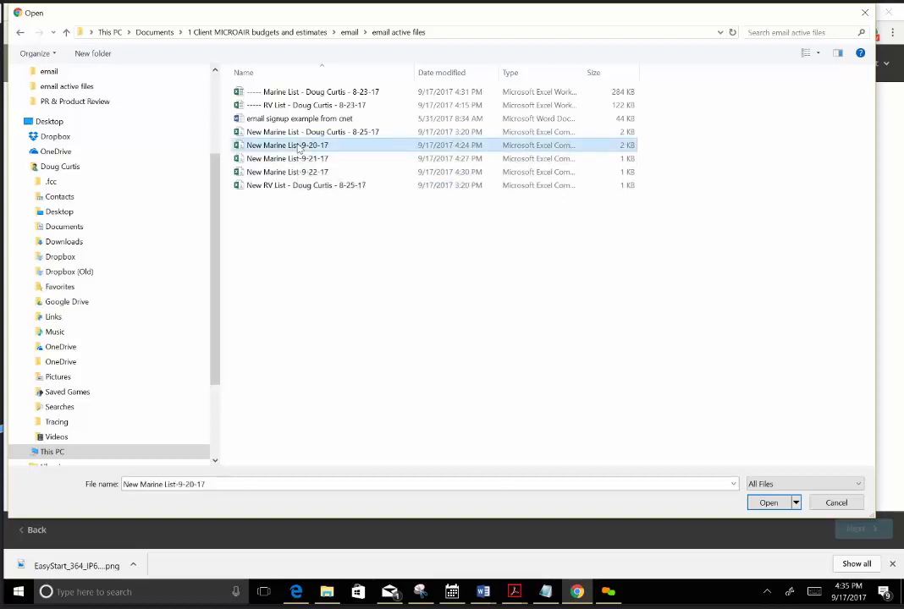
pyautogui.click(760, 503)
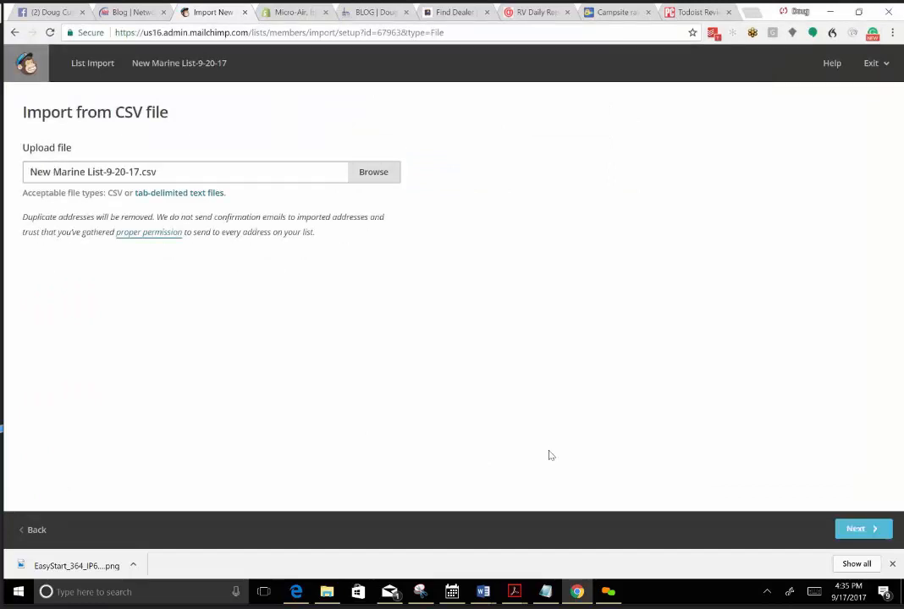
# Upload the chosen file, match its company column to a new text column named Company, and save the Email Address match.
pyautogui.click(857, 528)
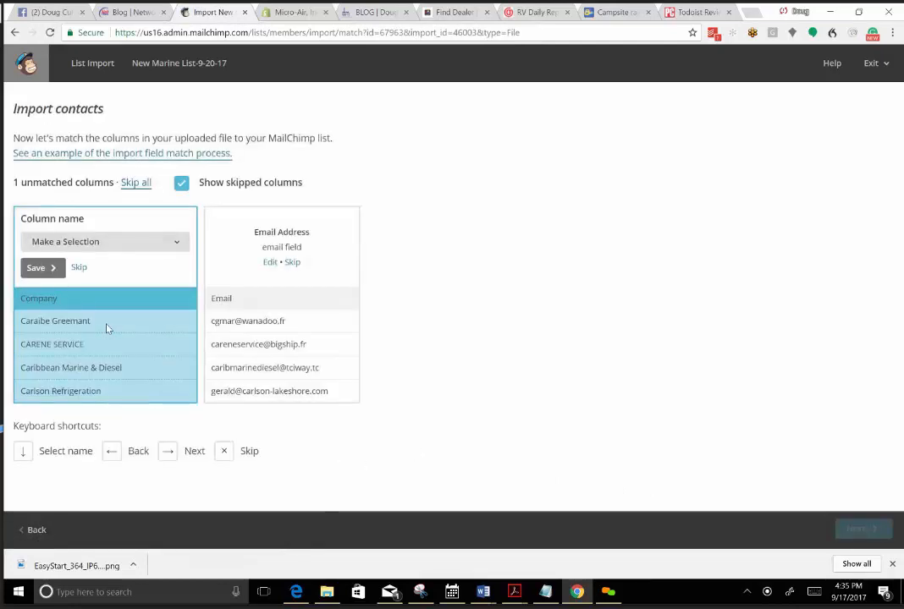
pyautogui.click(177, 245)
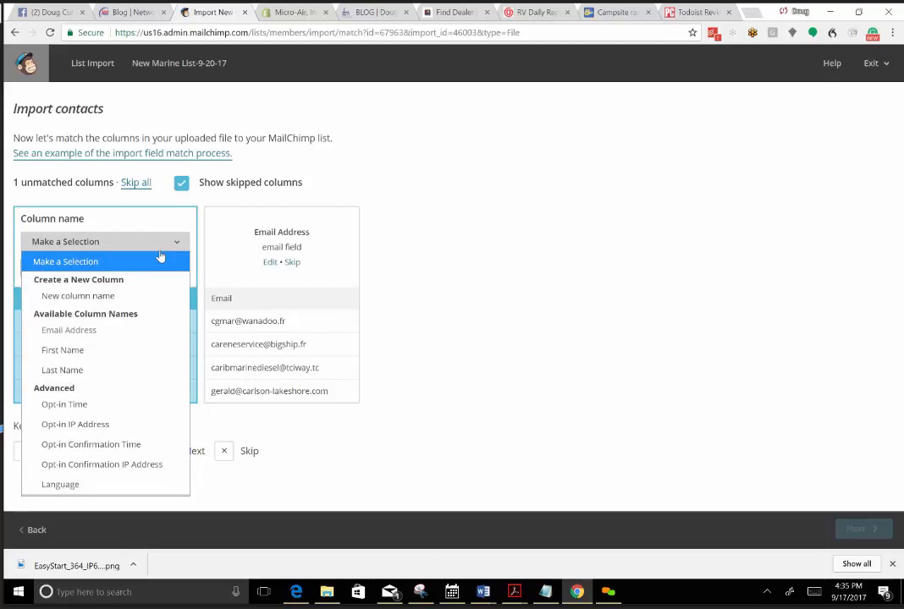
pyautogui.click(106, 296)
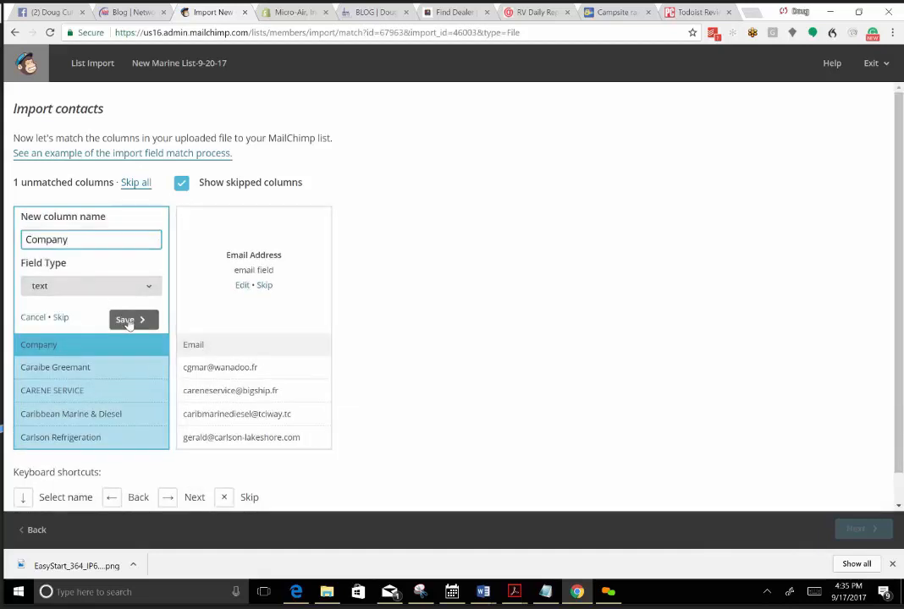
pyautogui.click(127, 321)
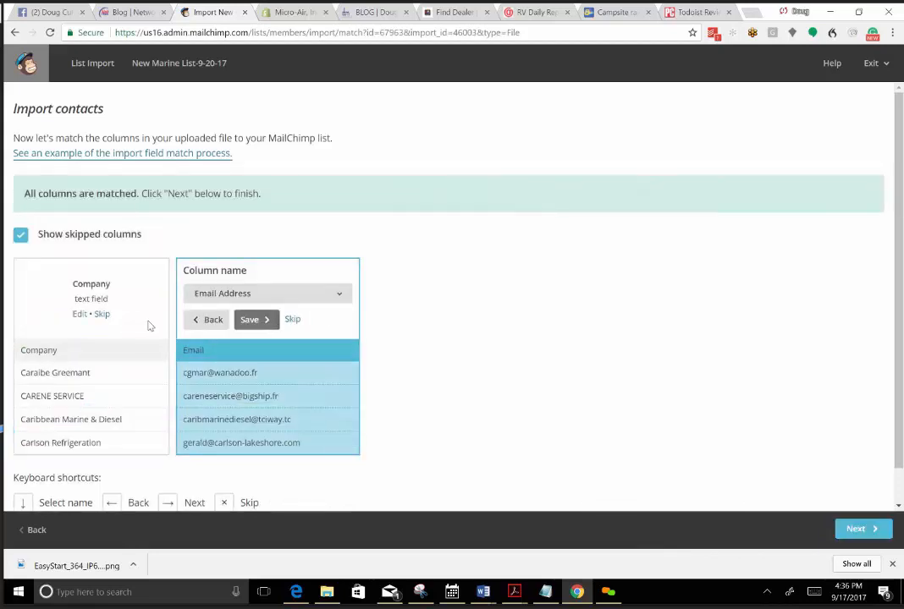
pyautogui.click(254, 322)
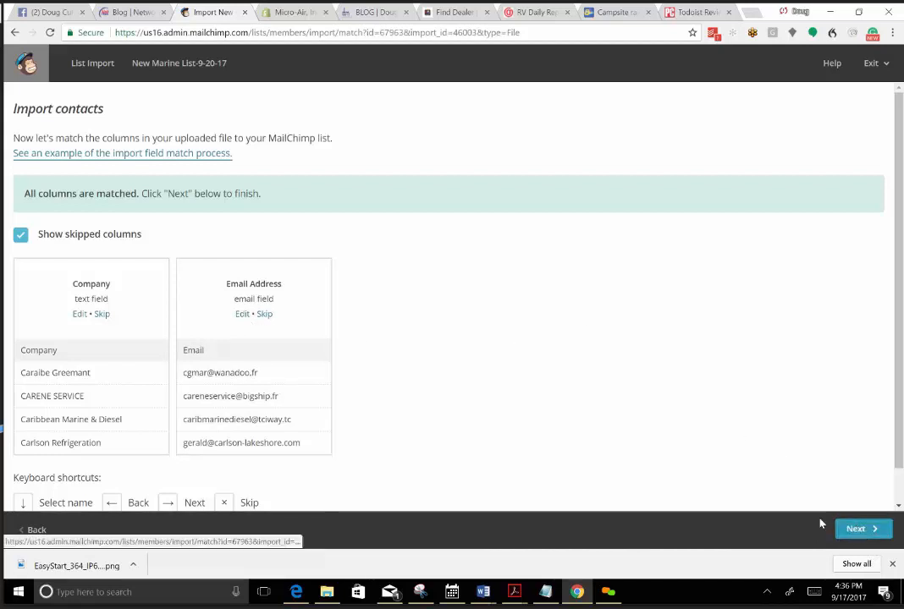
# Import the matched contacts into New Marine List-9-20-17 as Subscribed and look over the imported entries.
pyautogui.click(853, 529)
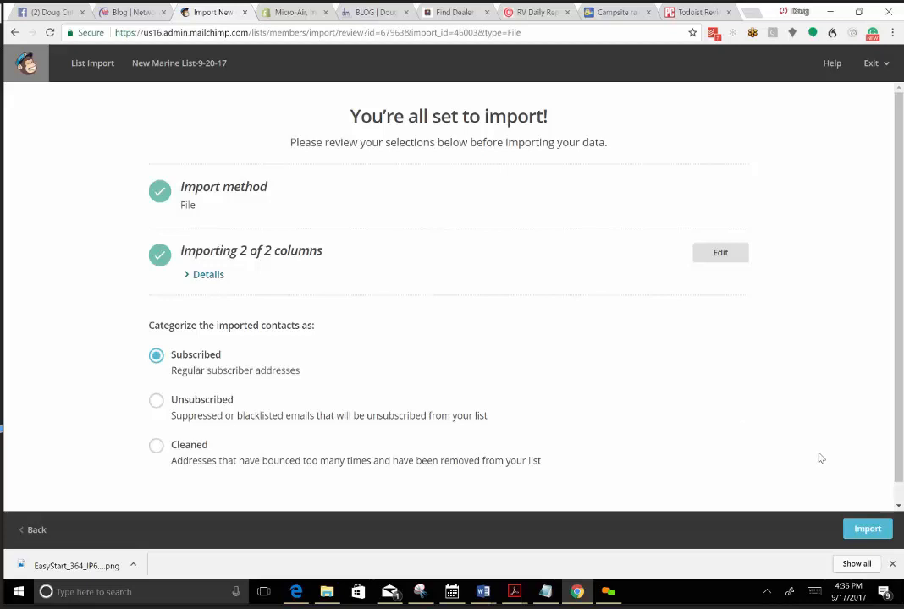
pyautogui.click(867, 533)
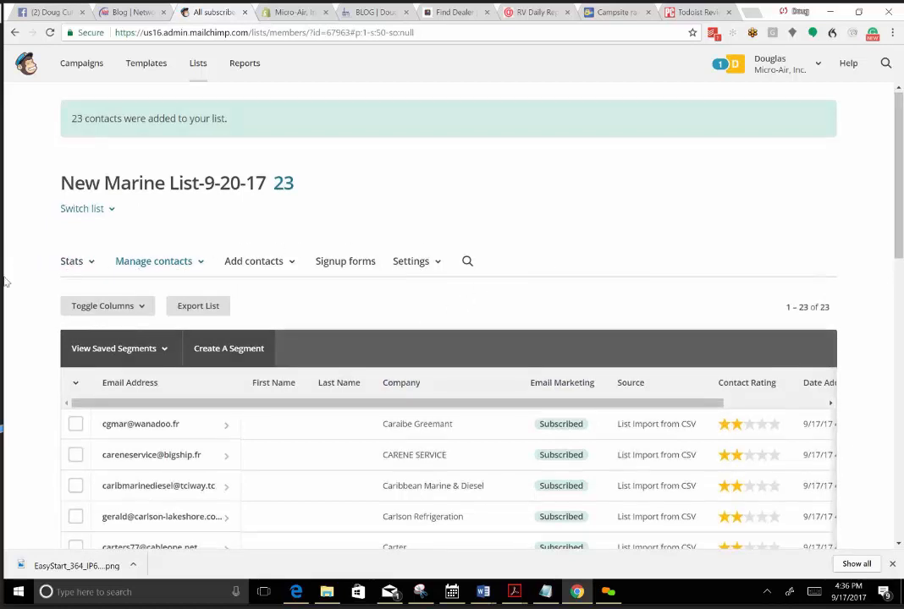
pyautogui.scroll(-6, 8, 258)
pyautogui.scroll(-3, 4, 292)
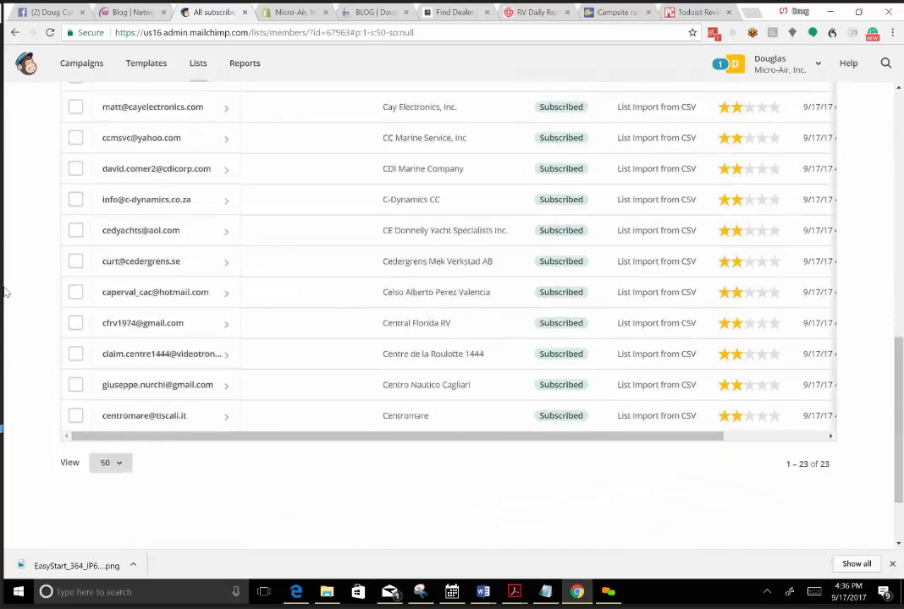
pyautogui.scroll(8, 394, 510)
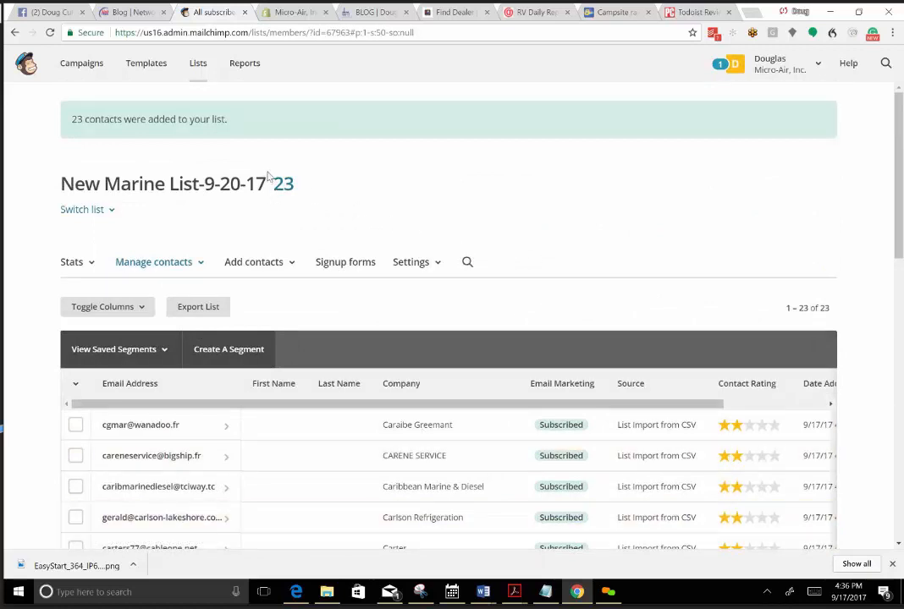
# Start creating another list and name it New Marine List-9-21-17, copying the name from the Notepad notes.
pyautogui.click(199, 66)
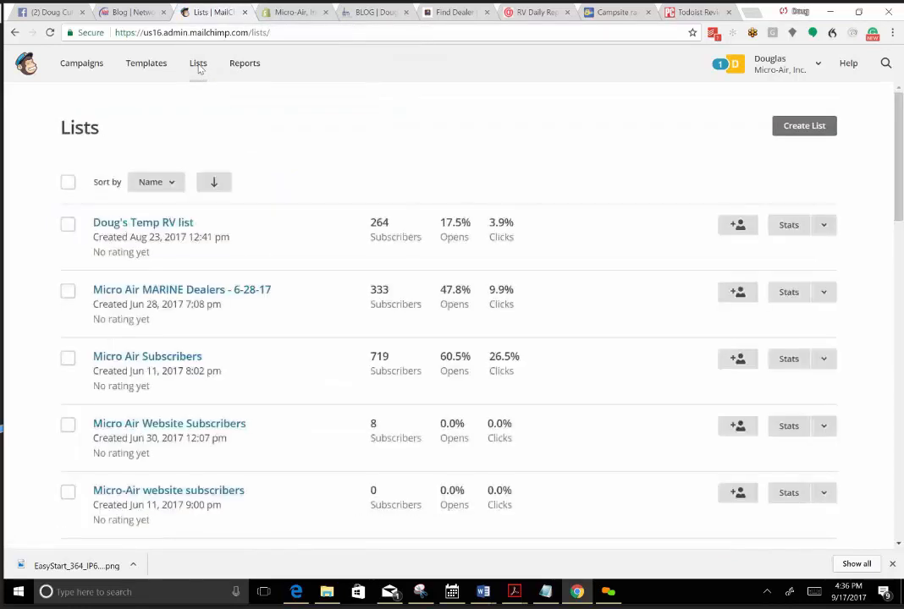
pyautogui.click(807, 131)
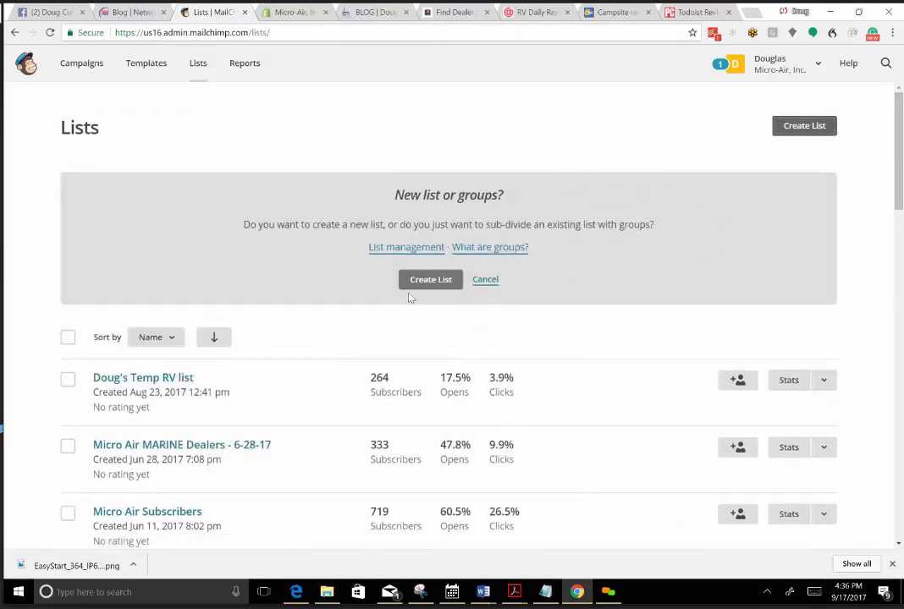
pyautogui.click(427, 280)
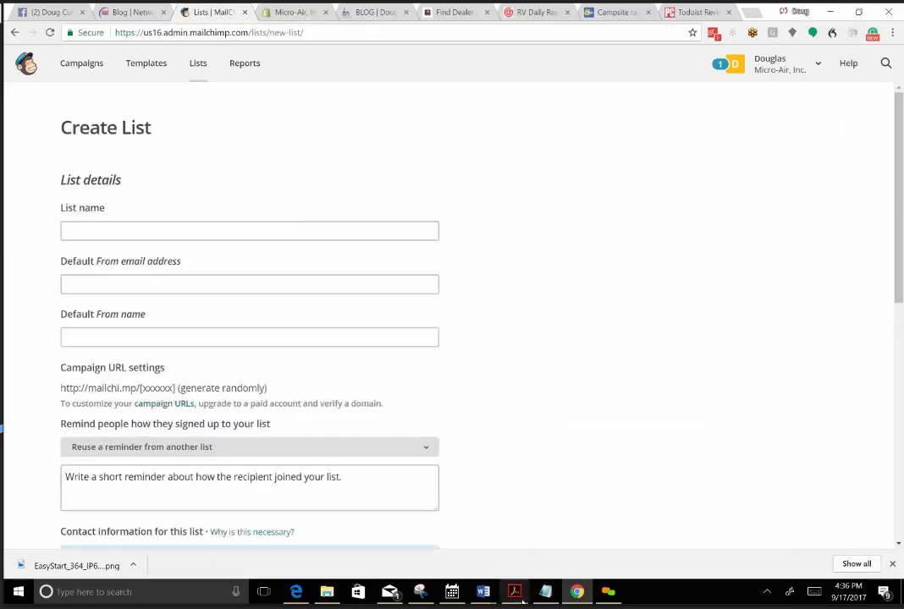
pyautogui.hotkey('alt', 'Tab')
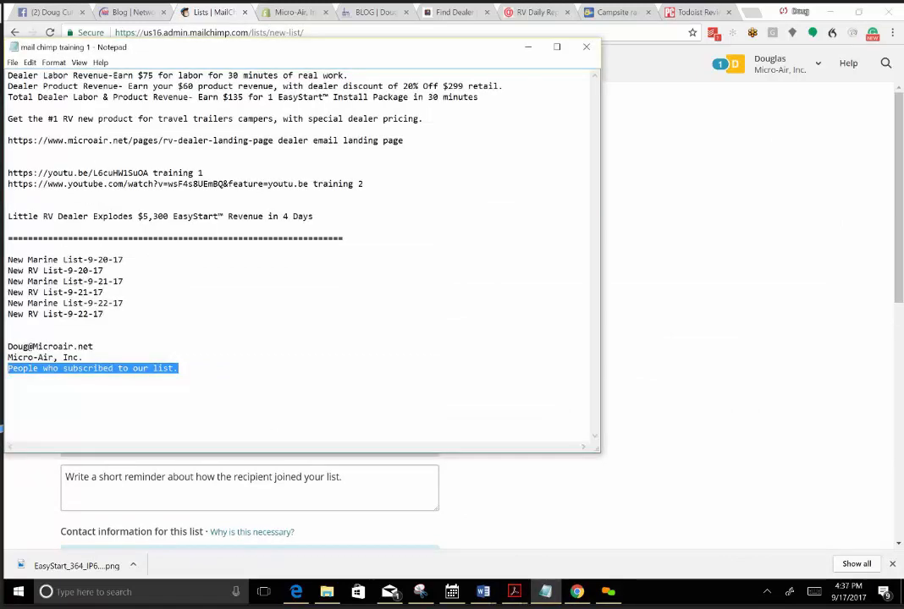
pyautogui.moveTo(123, 281); pyautogui.dragTo(7, 281)
pyautogui.rightClick(10, 282)
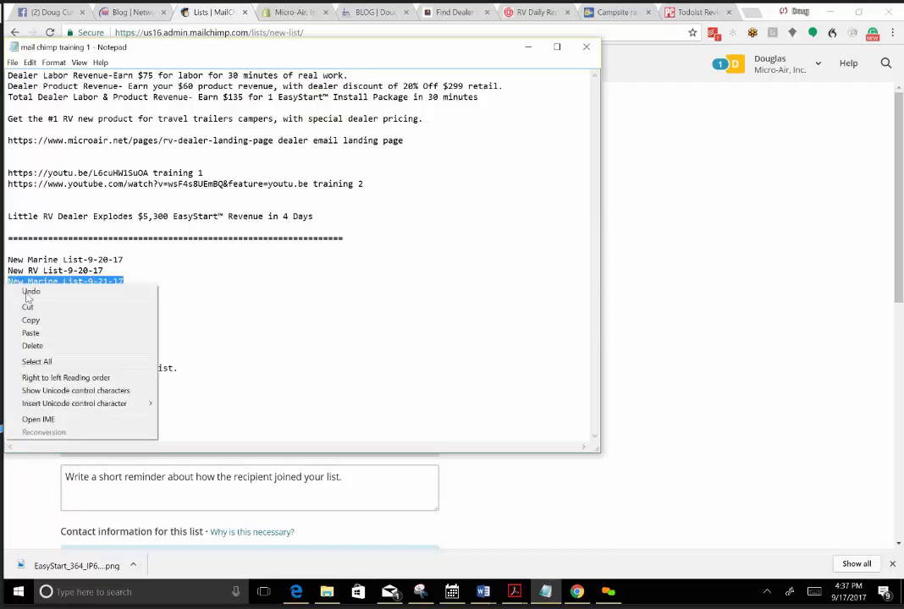
pyautogui.click(30, 320)
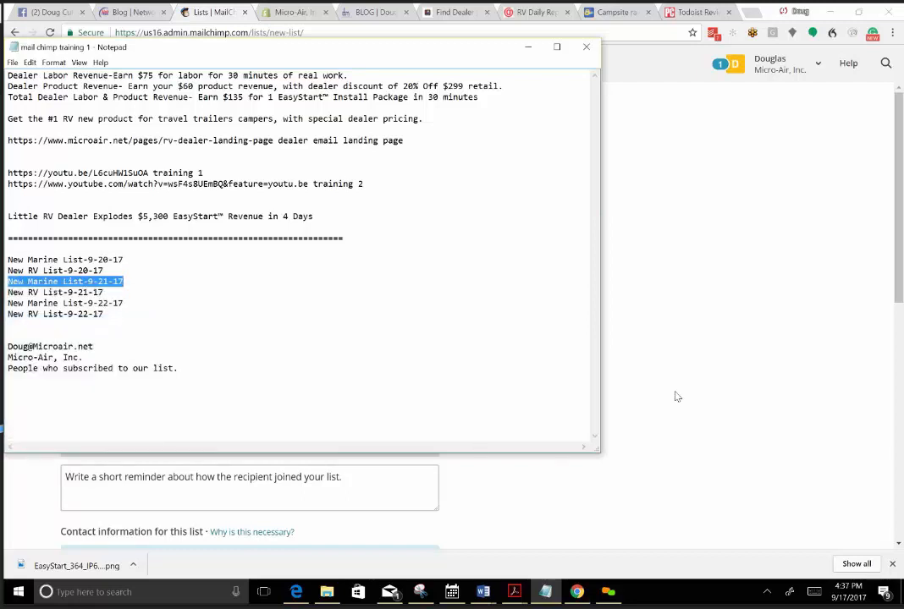
pyautogui.click(648, 325)
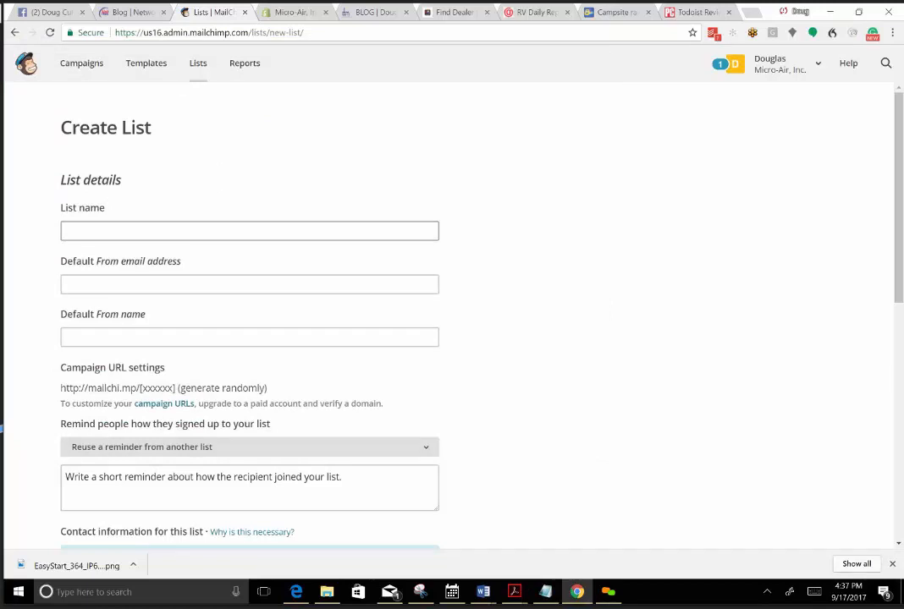
pyautogui.rightClick(79, 231)
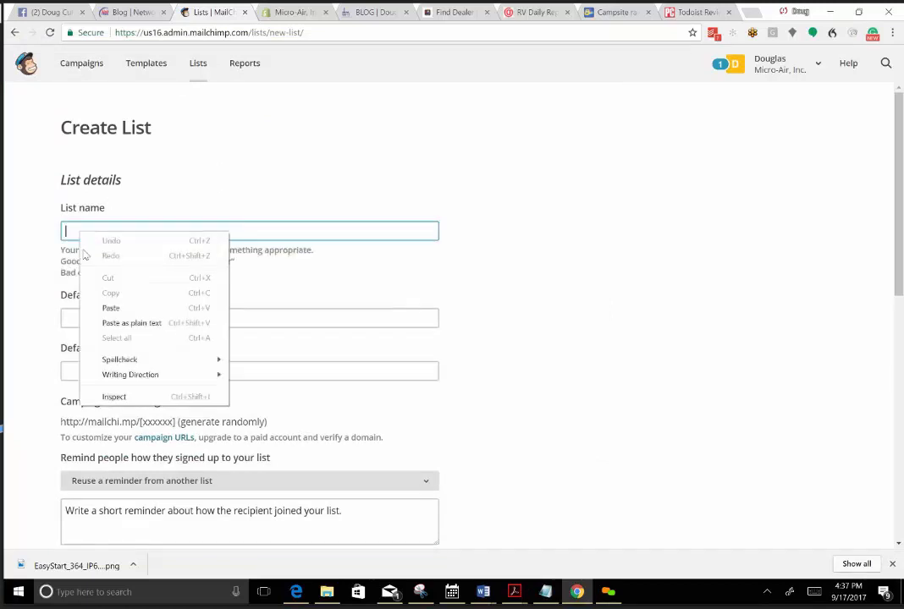
pyautogui.click(111, 308)
pyautogui.click(111, 313)
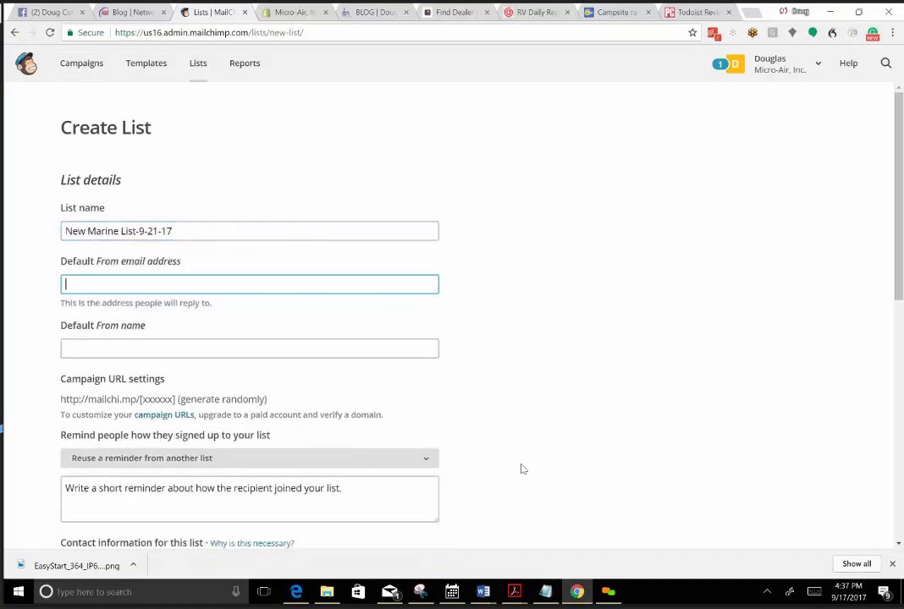
pyautogui.click(546, 591)
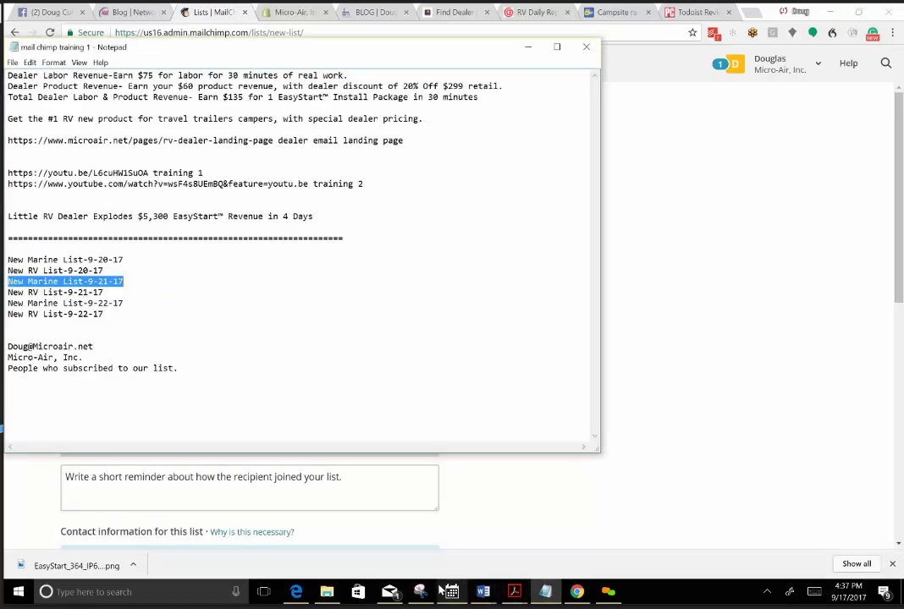
pyautogui.click(660, 359)
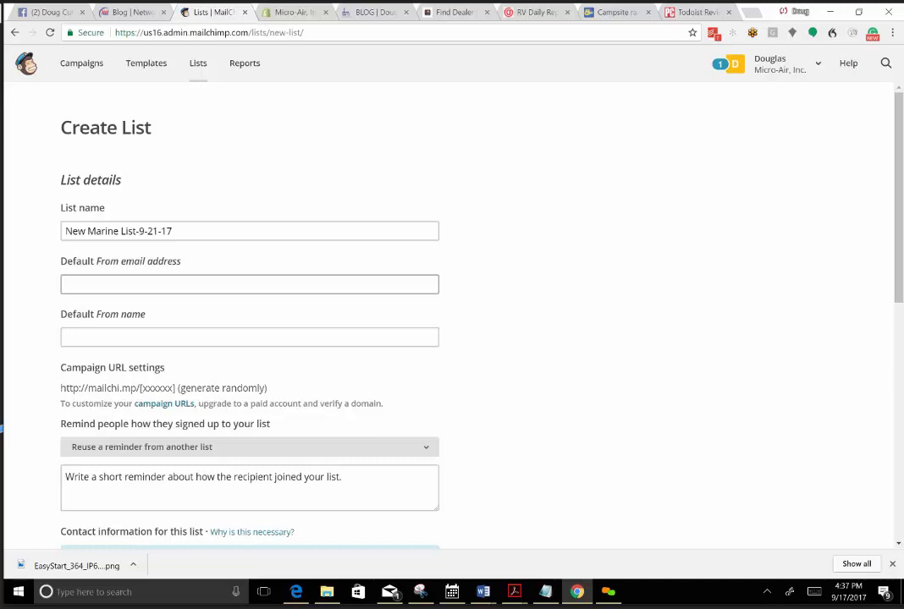
pyautogui.click(249, 284)
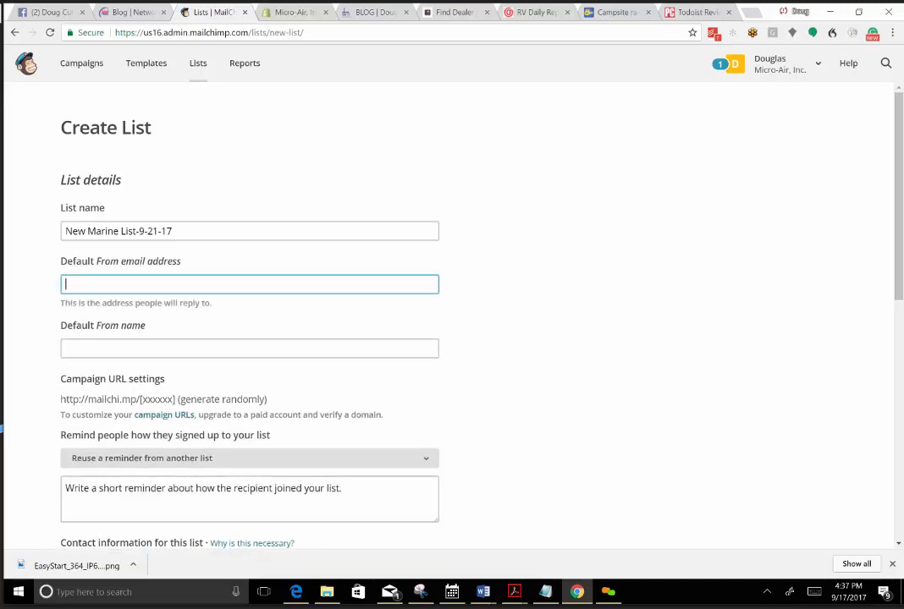
pyautogui.write('d')
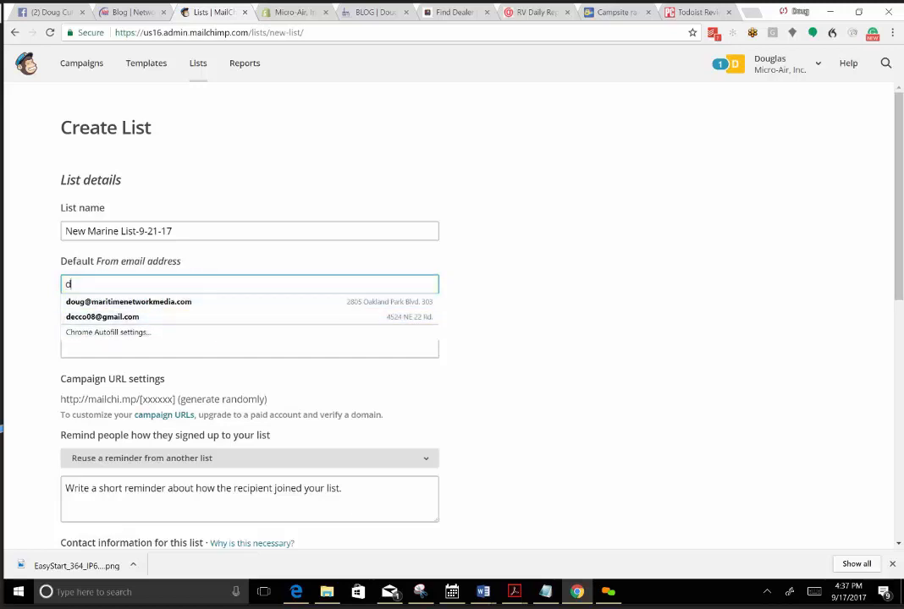
pyautogui.press('BackSpace')
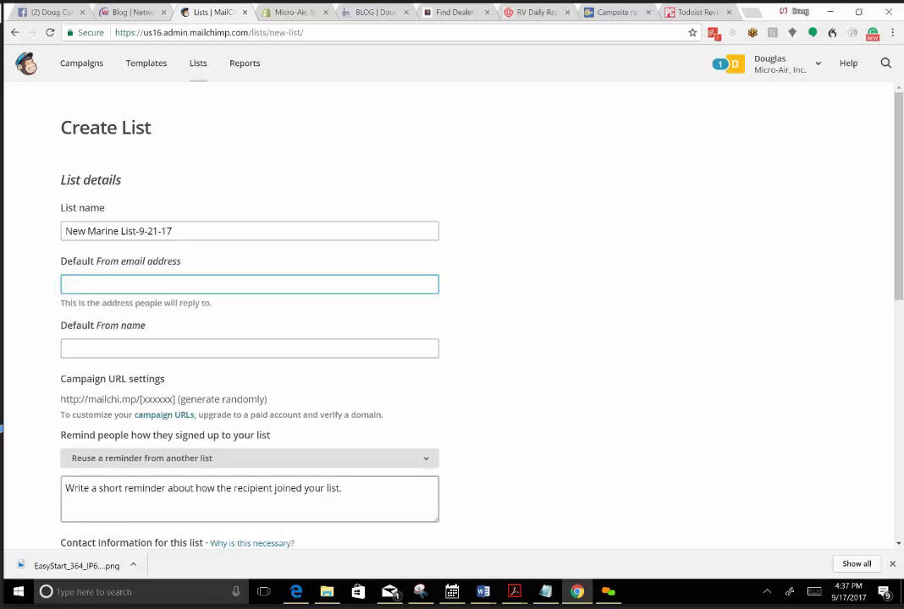
# Fill in the default From email address with the sender's e-mail copied from the Notepad notes.
pyautogui.click(545, 592)
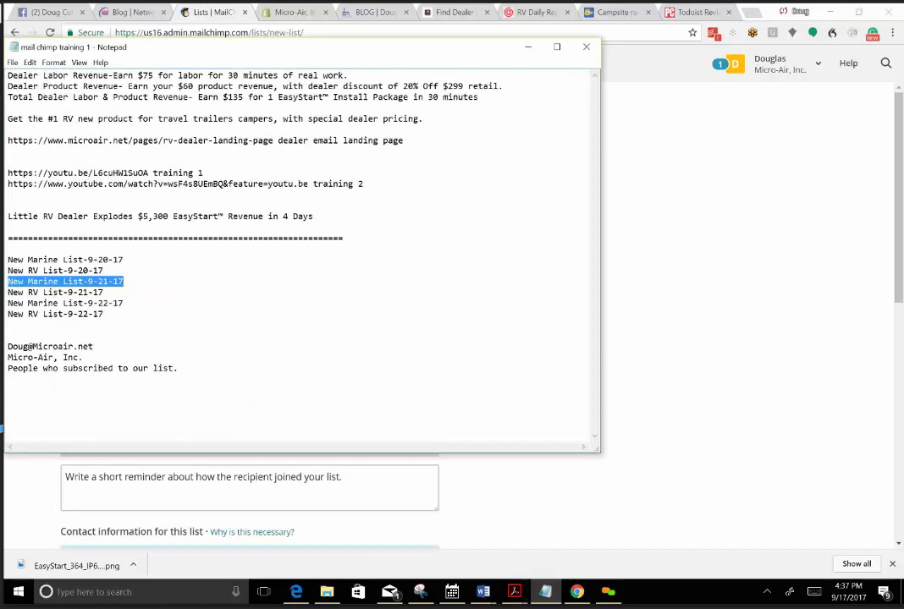
pyautogui.moveTo(93, 346); pyautogui.dragTo(8, 338)
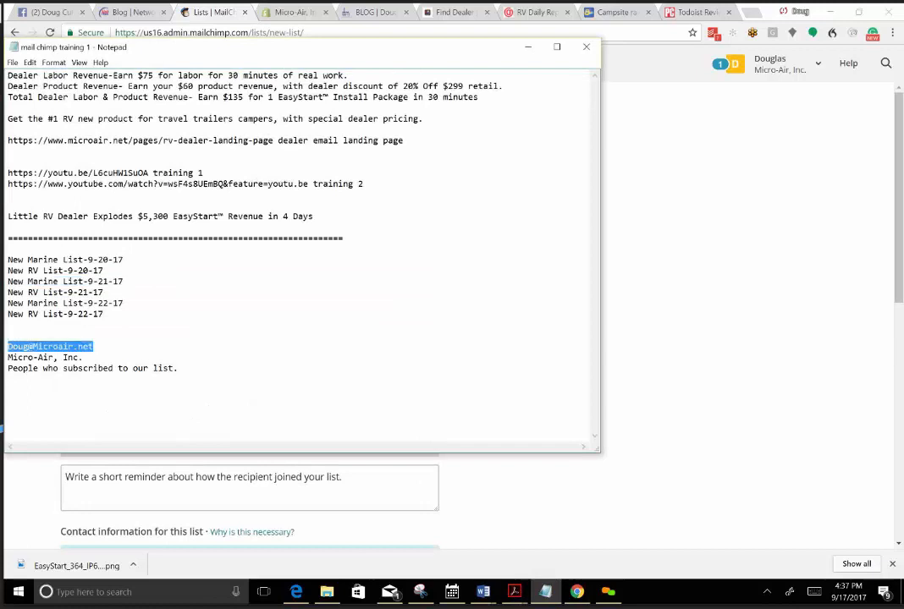
pyautogui.rightClick(25, 349)
pyautogui.click(34, 380)
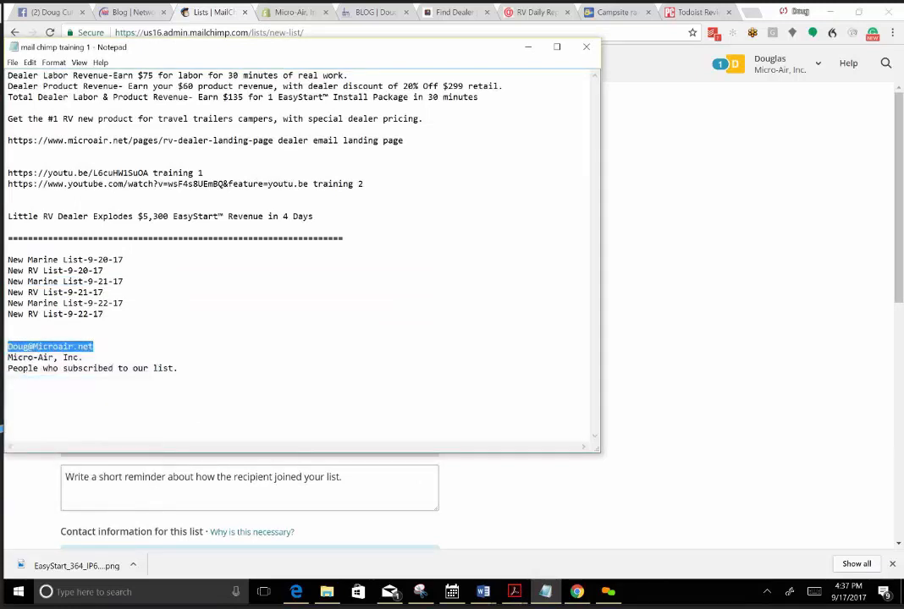
pyautogui.click(502, 529)
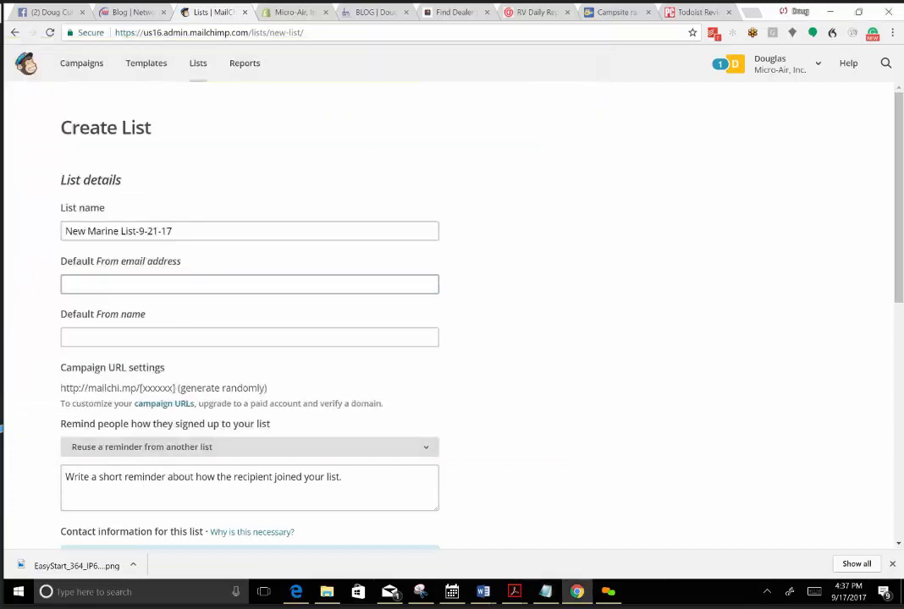
pyautogui.rightClick(89, 288)
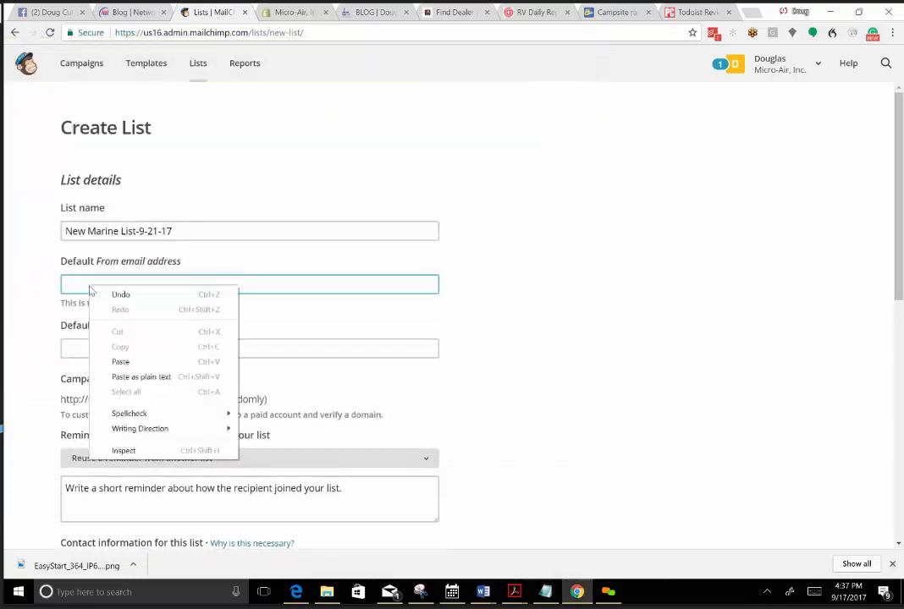
pyautogui.click(121, 362)
pyautogui.press('Tab')
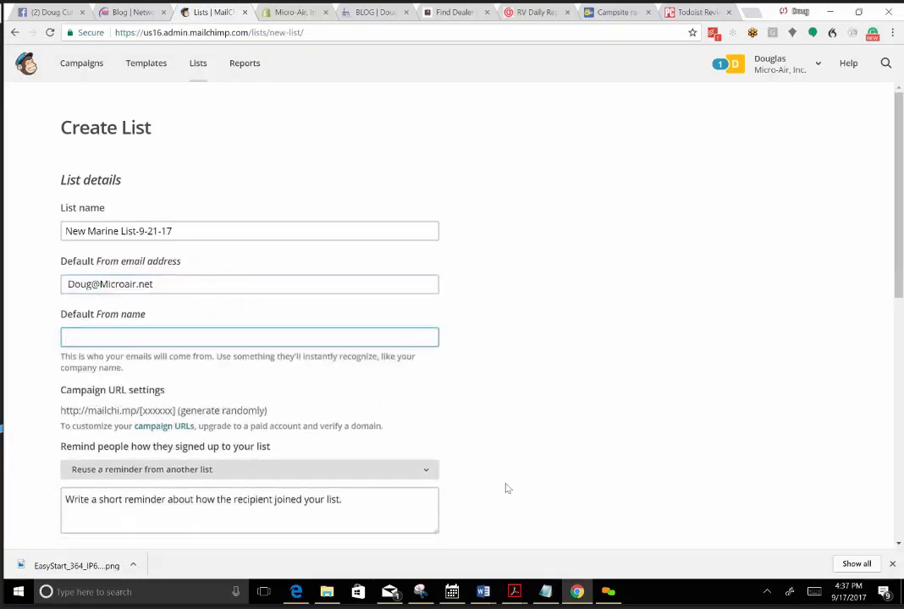
# Set the default From name to "Micro-Air, Inc.", copied from the Notepad notes.
pyautogui.click(546, 592)
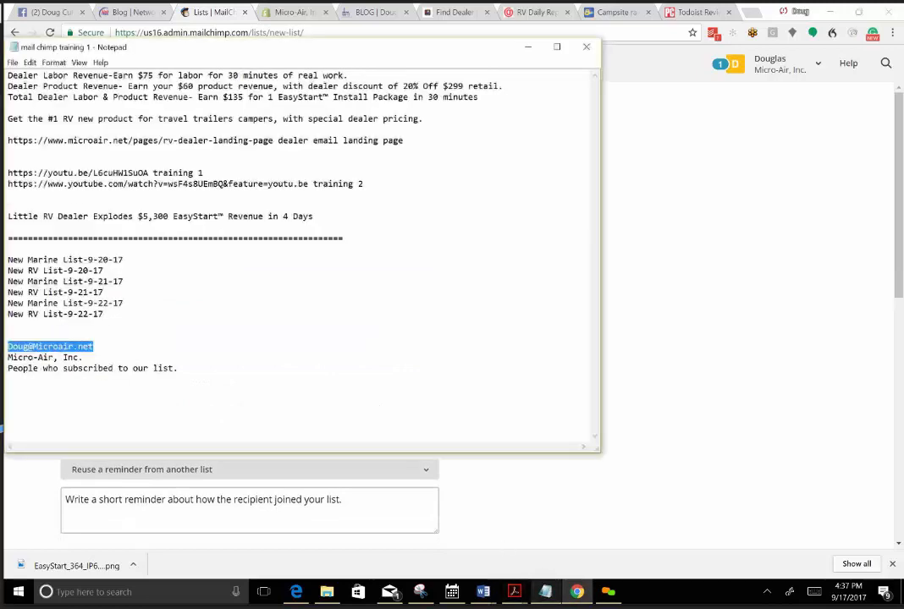
pyautogui.moveTo(84, 357); pyautogui.dragTo(7, 357)
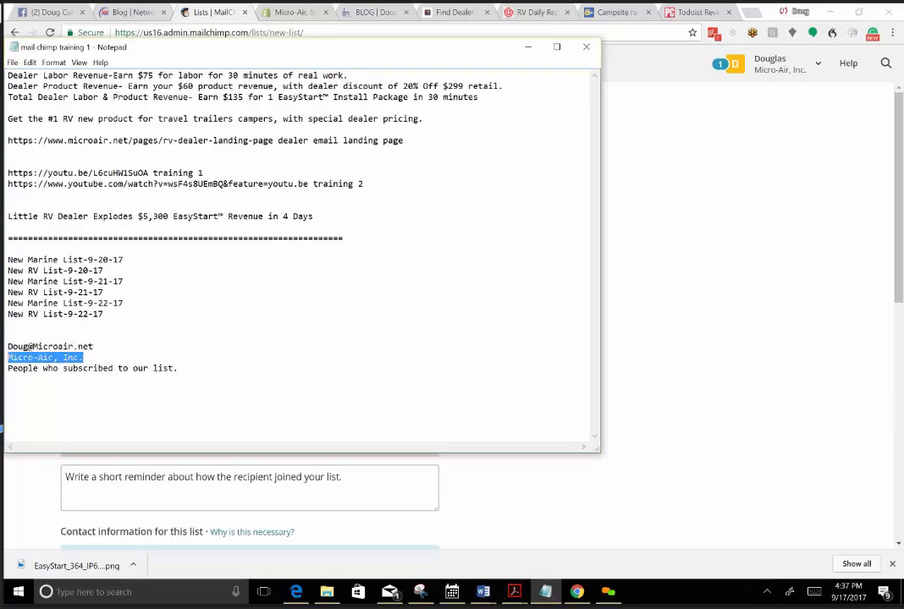
pyautogui.rightClick(7, 362)
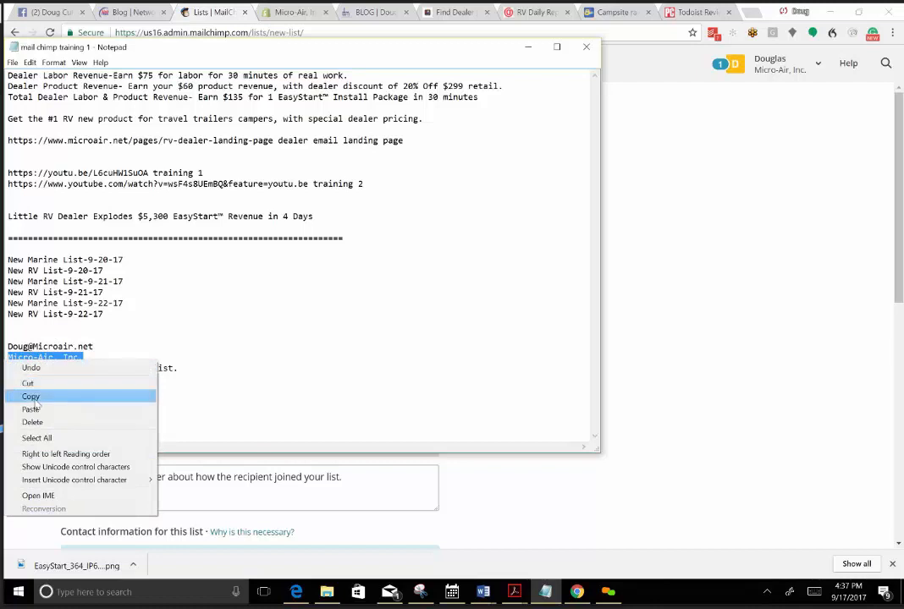
pyautogui.click(30, 396)
pyautogui.click(614, 367)
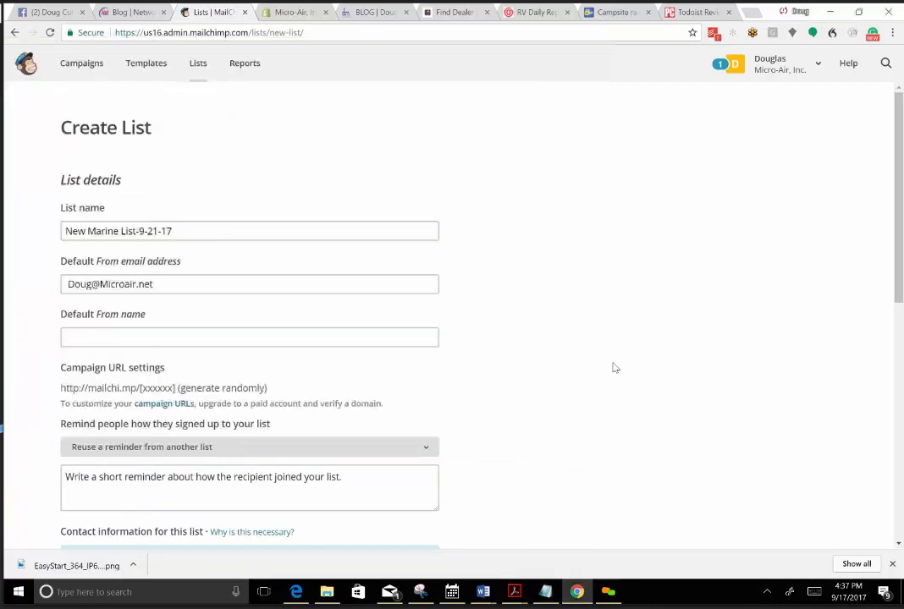
pyautogui.click(111, 337)
pyautogui.rightClick(111, 334)
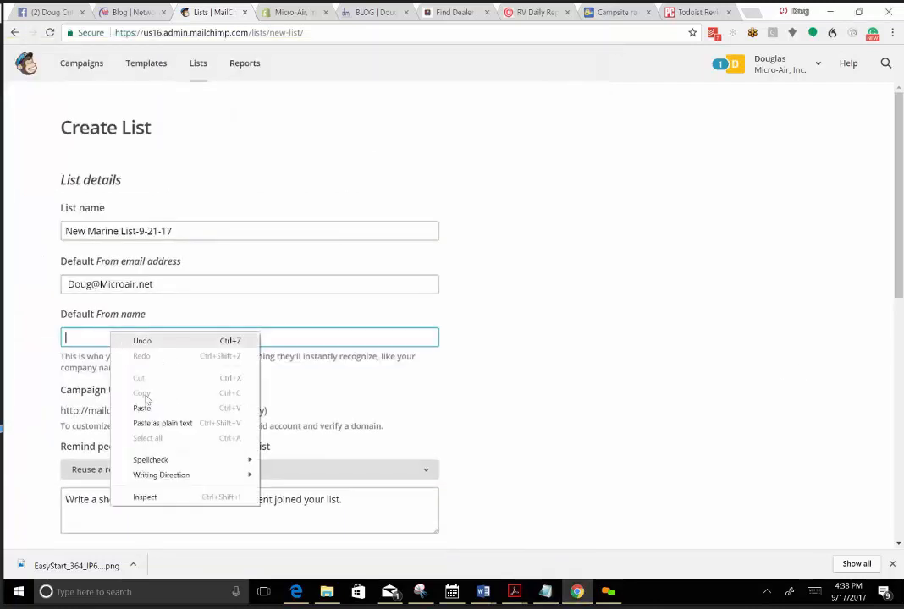
pyautogui.click(153, 411)
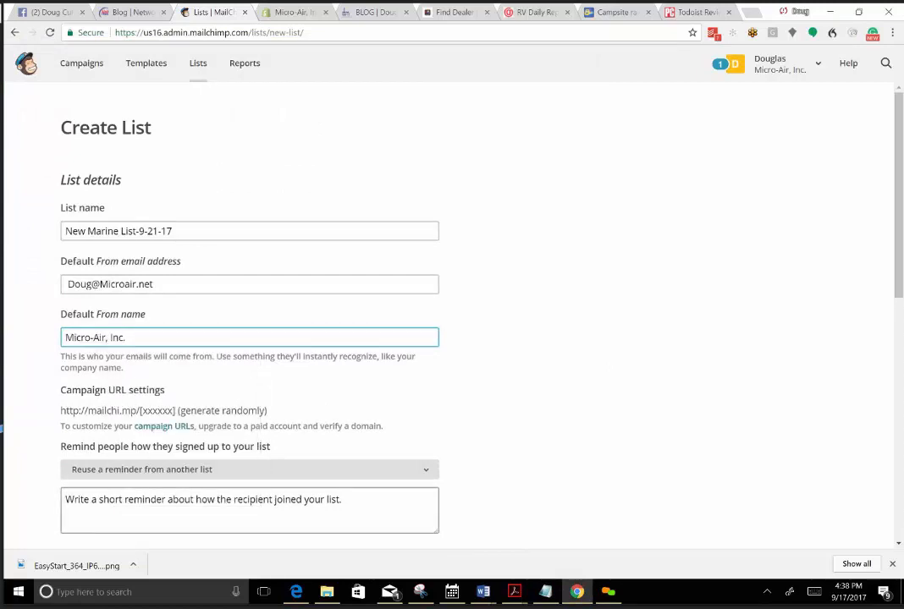
# Set the sign-up reminder to "People who subscribed to our list.", copied from the Notepad notes.
pyautogui.click(203, 510)
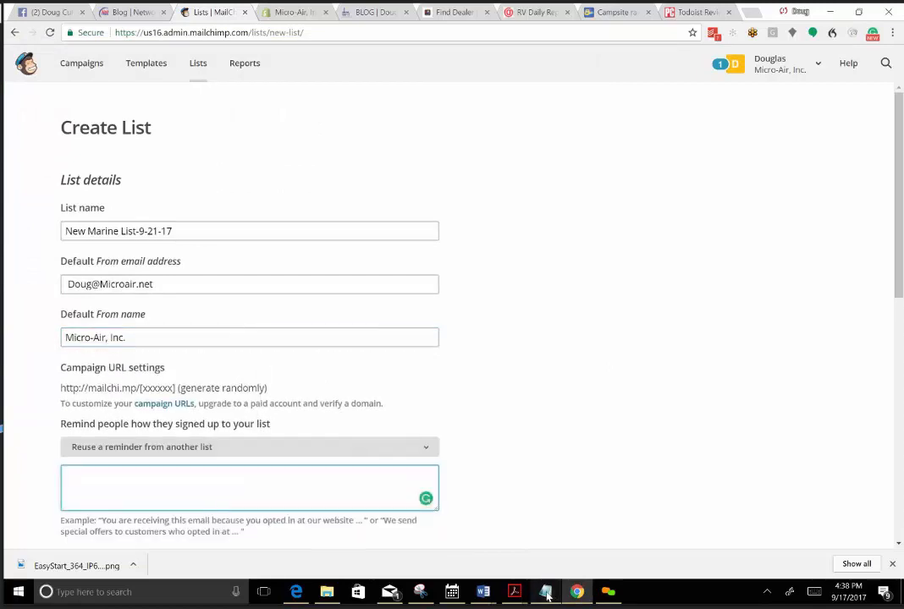
pyautogui.click(546, 591)
pyautogui.moveTo(178, 368); pyautogui.dragTo(13, 368)
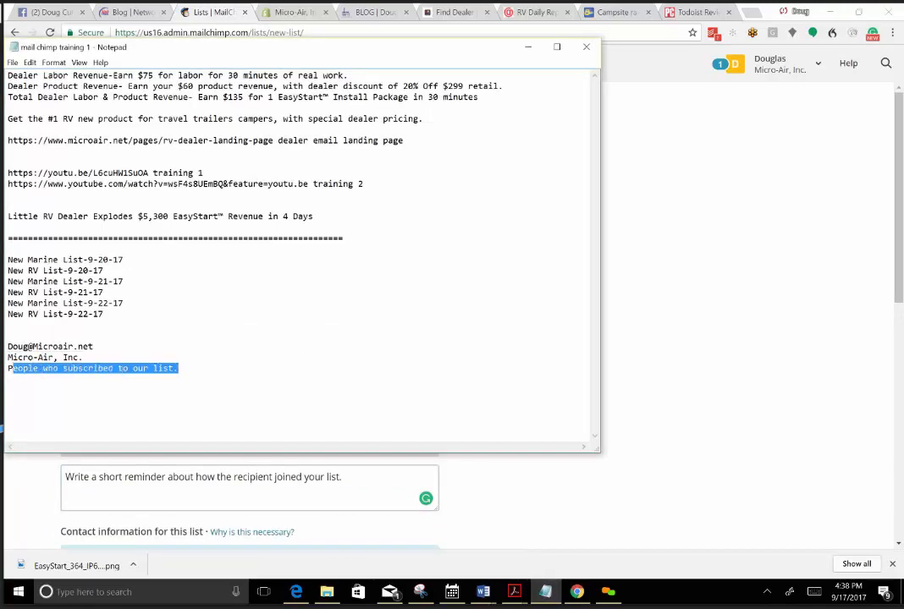
pyautogui.rightClick(13, 370)
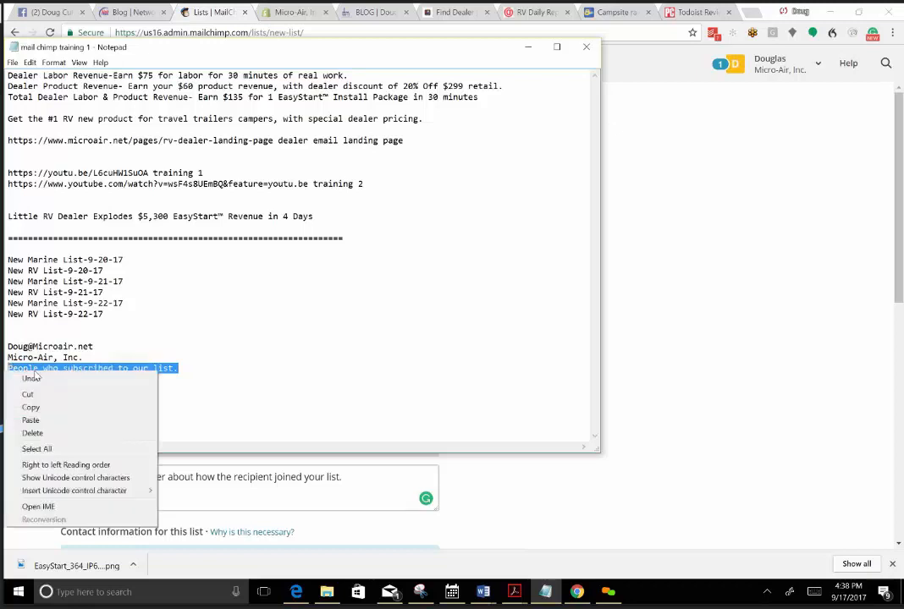
pyautogui.click(38, 403)
pyautogui.hotkey('alt', 'Tab')
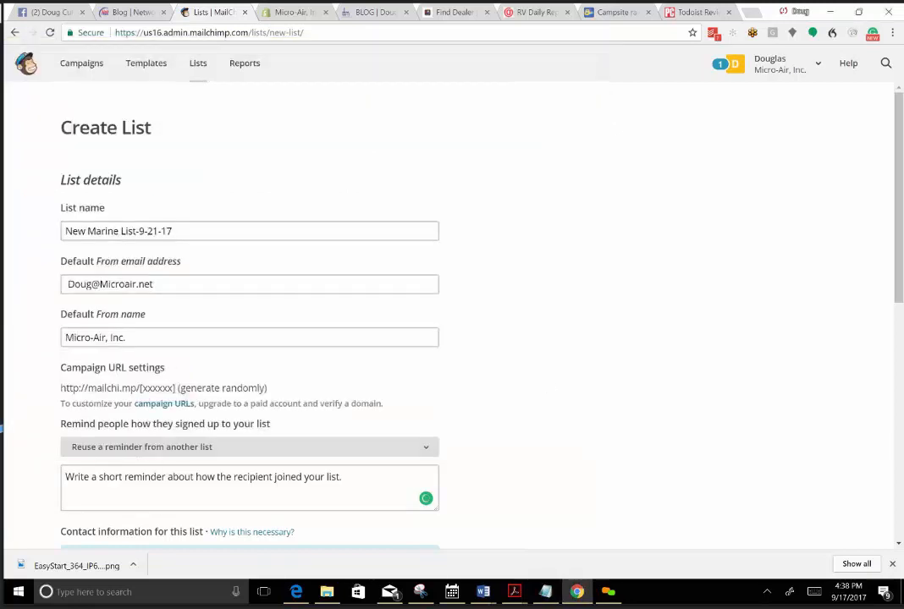
pyautogui.click(107, 482)
pyautogui.rightClick(108, 482)
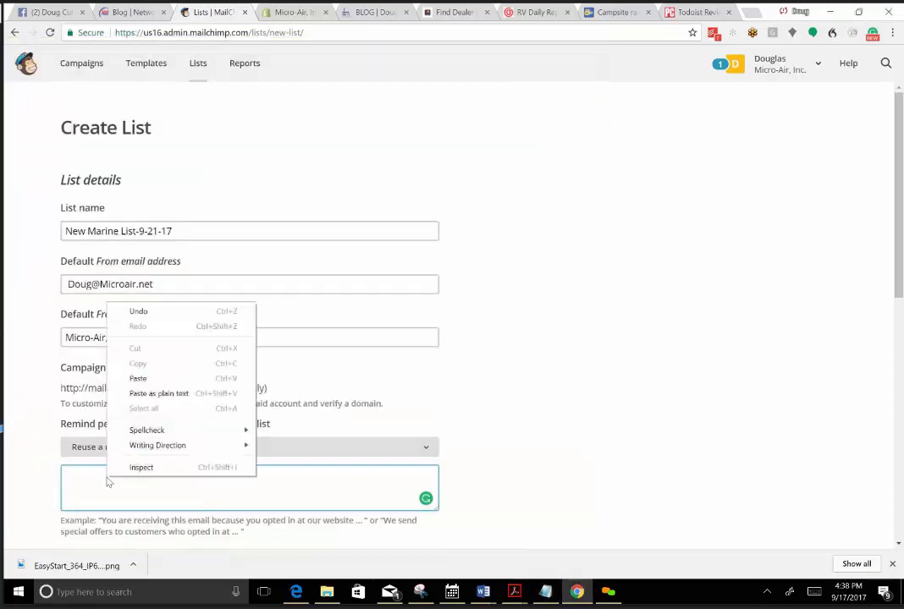
pyautogui.click(138, 378)
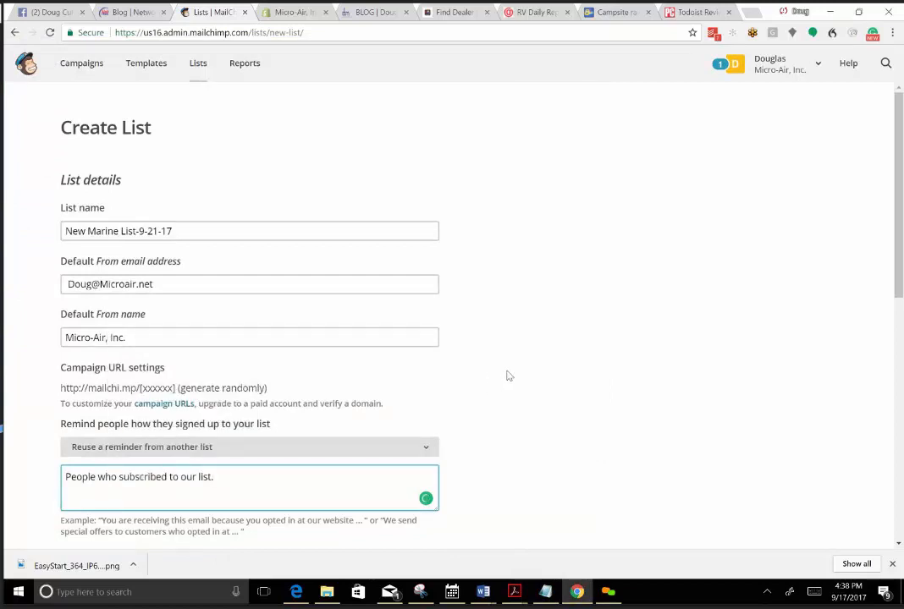
# Save New Marine List-9-21-17, leaving all notification options off.
pyautogui.scroll(-3, 502, 376)
pyautogui.scroll(-4, 499, 375)
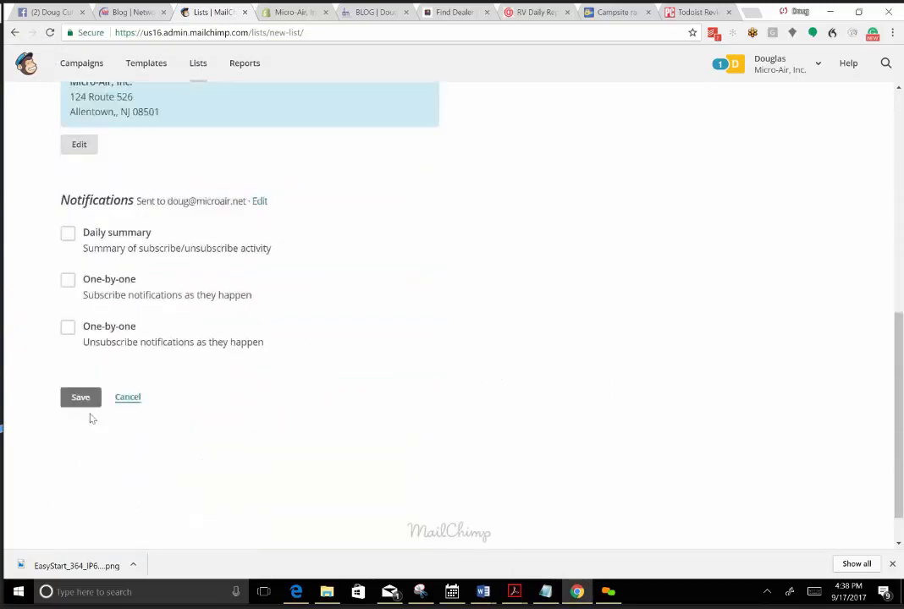
pyautogui.click(79, 397)
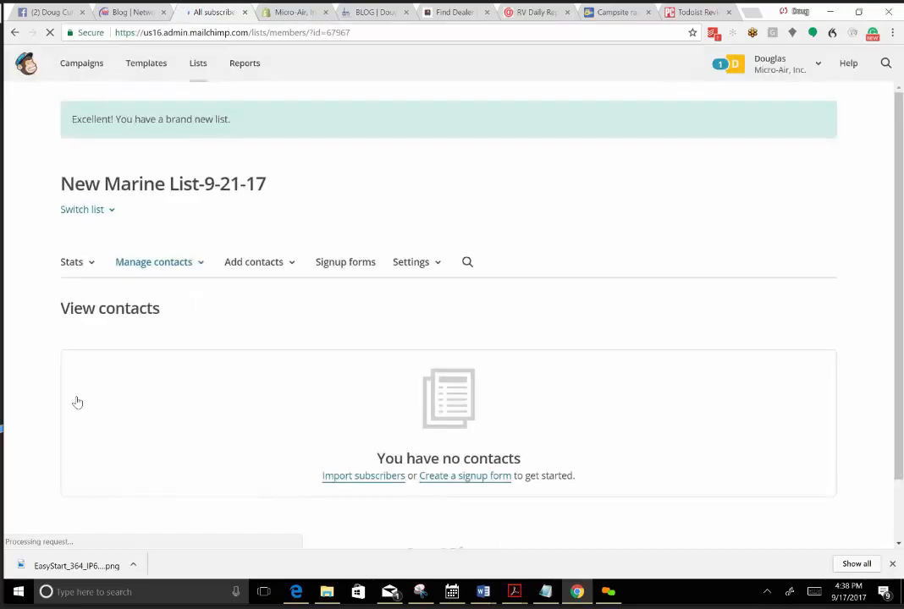
# Import the contacts from the CSV file New Marine List-9-21-17.csv into the new list, categorized as Subscribed.
pyautogui.click(368, 479)
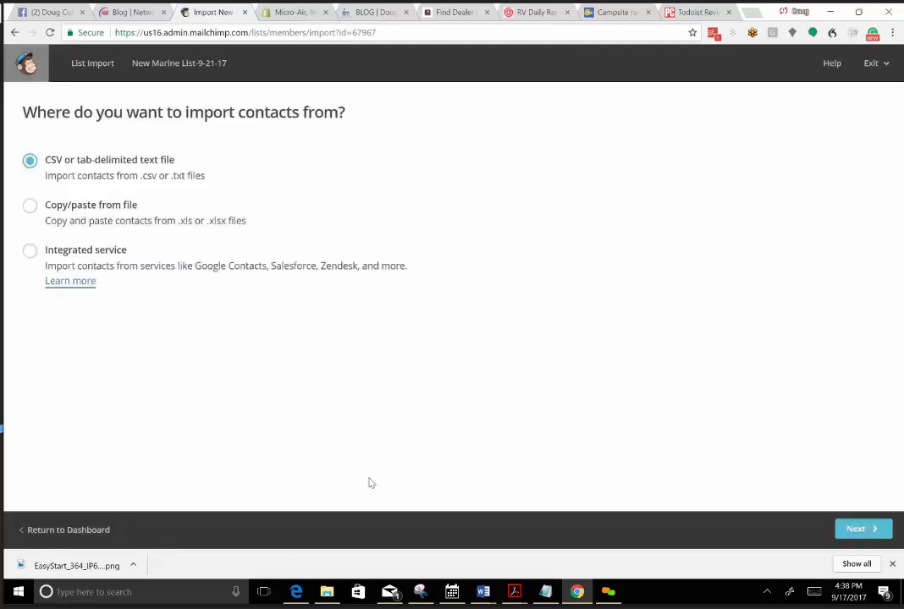
pyautogui.click(868, 531)
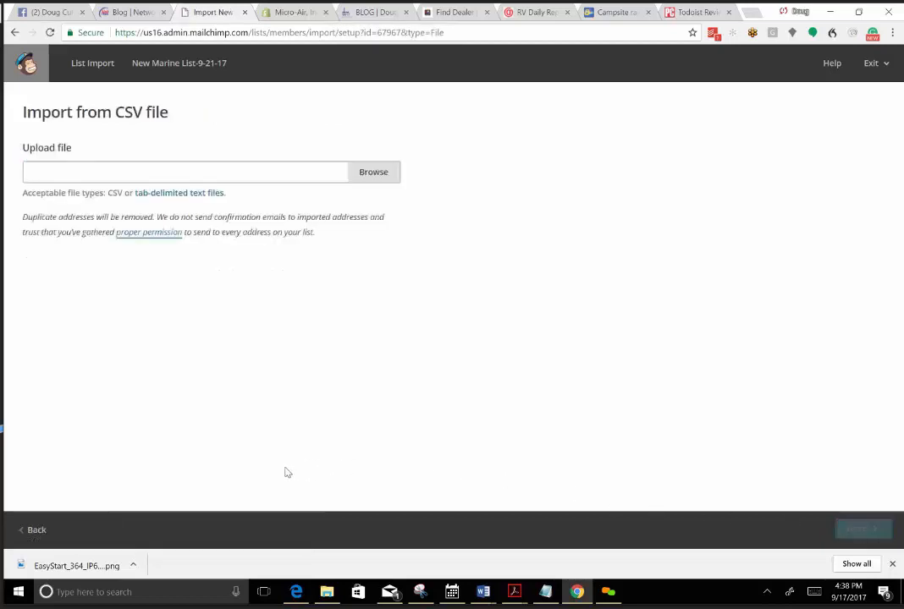
pyautogui.click(366, 170)
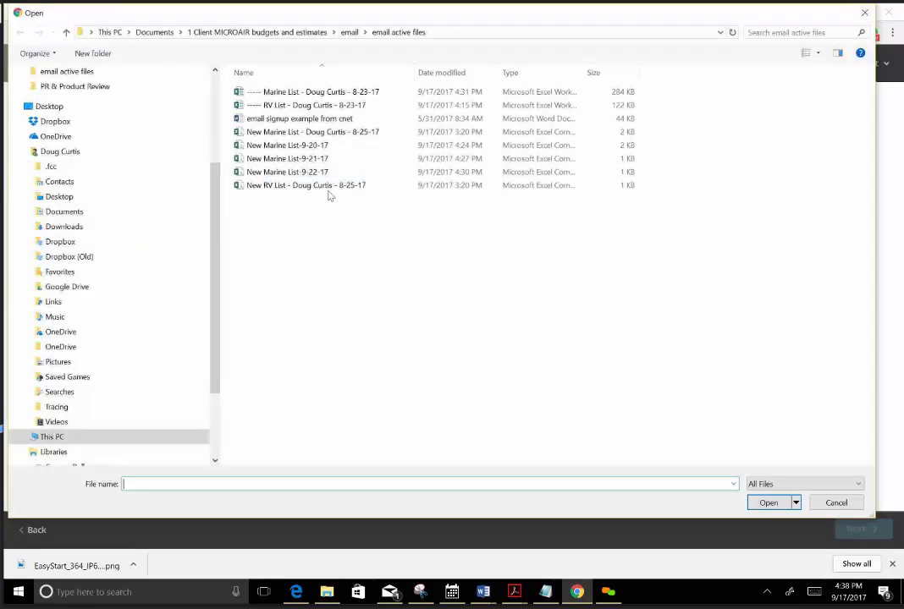
pyautogui.click(315, 160)
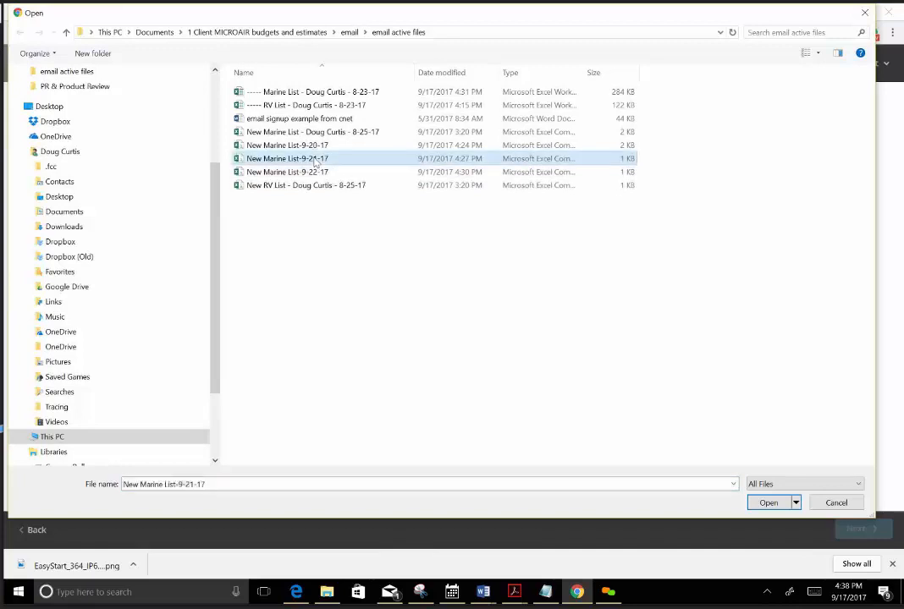
pyautogui.click(769, 502)
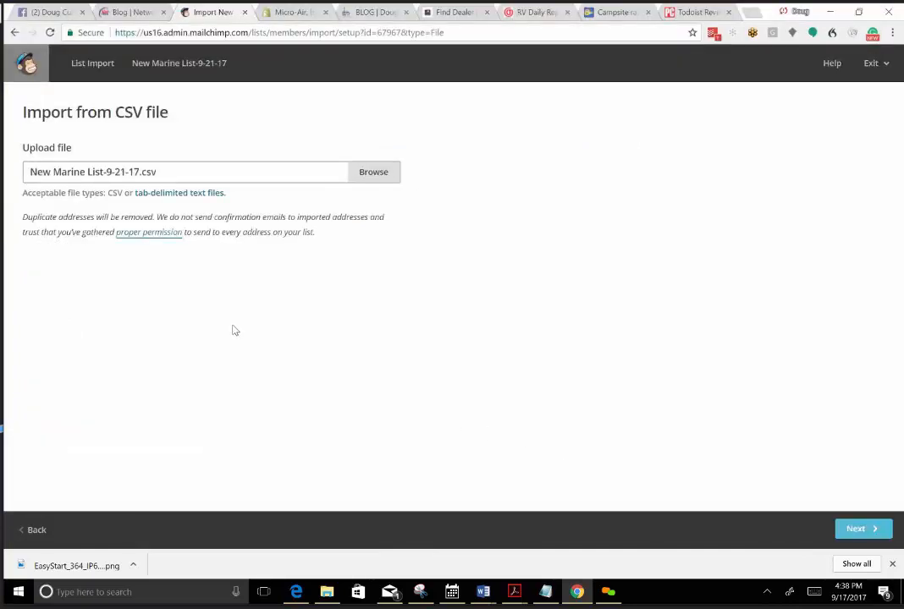
pyautogui.click(855, 532)
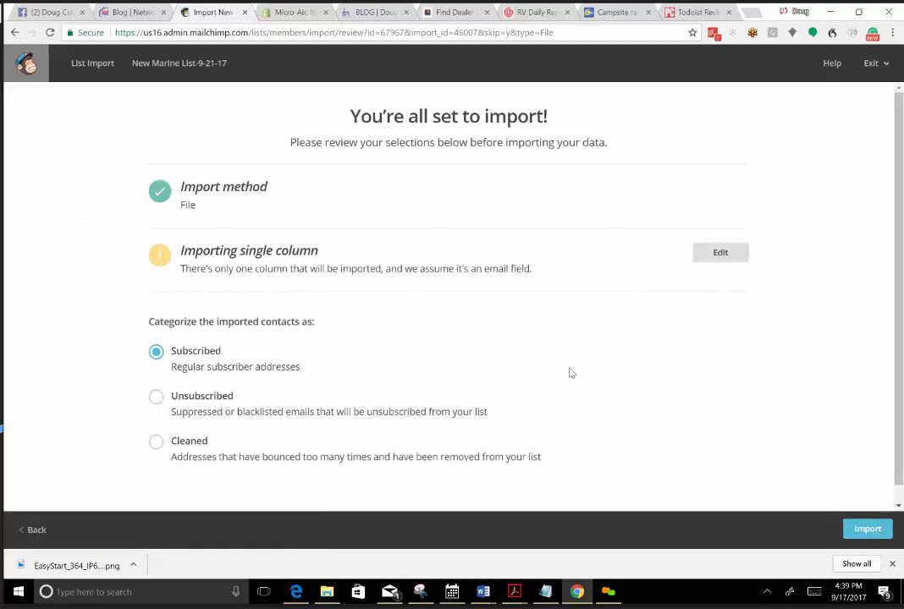
pyautogui.scroll(-1, 570, 372)
pyautogui.click(867, 531)
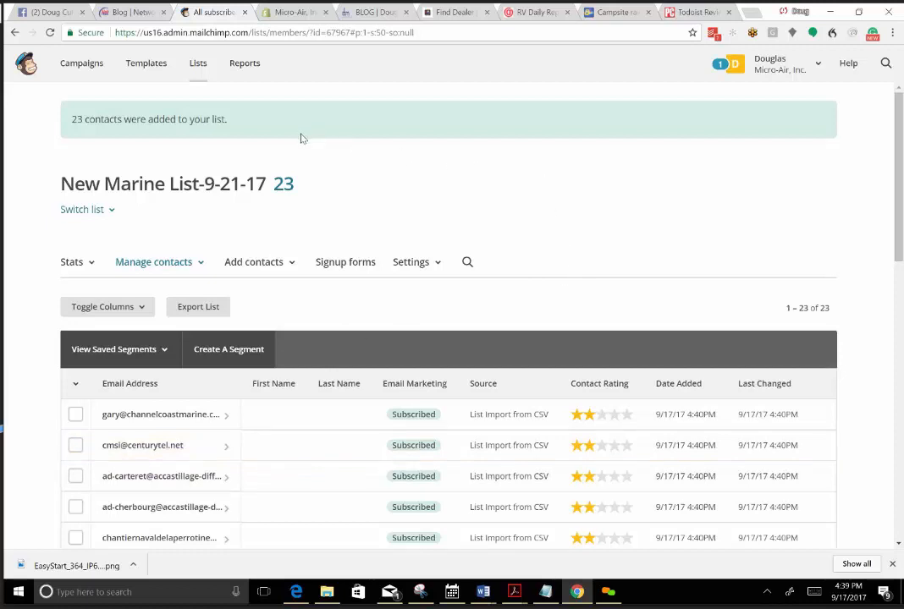
# Start creating another list and name it New Marine List-9-22-17, copying the name from the Notepad notes.
pyautogui.click(198, 64)
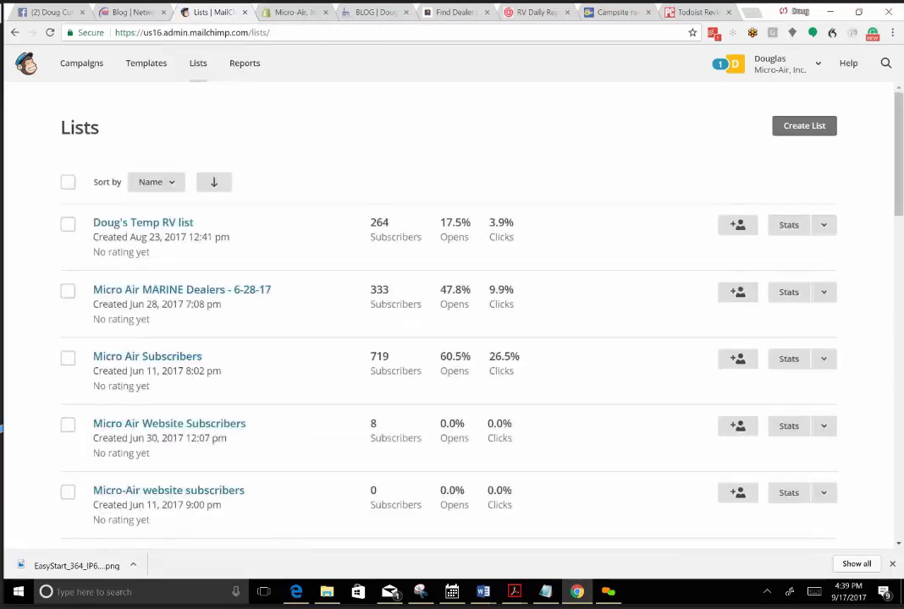
pyautogui.click(802, 127)
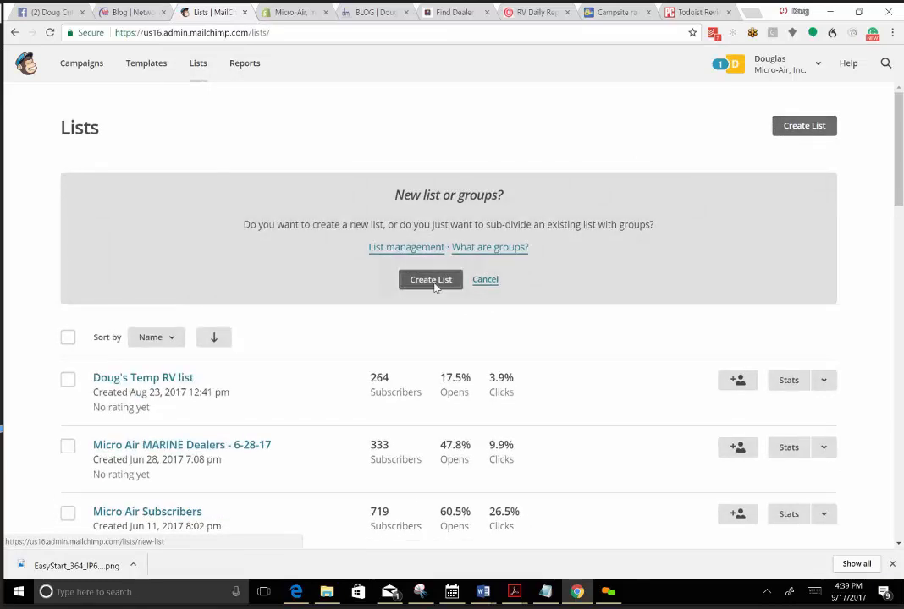
pyautogui.click(432, 282)
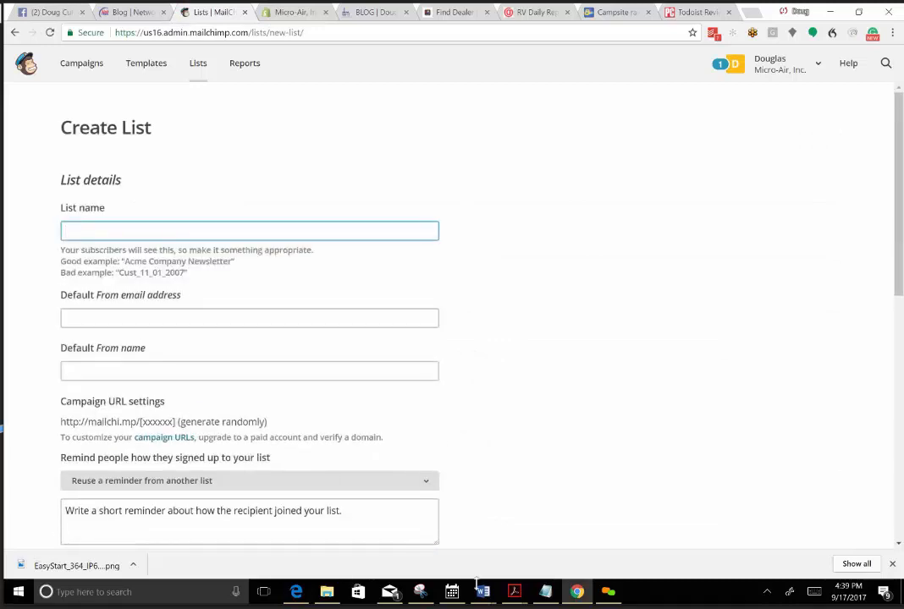
pyautogui.click(547, 591)
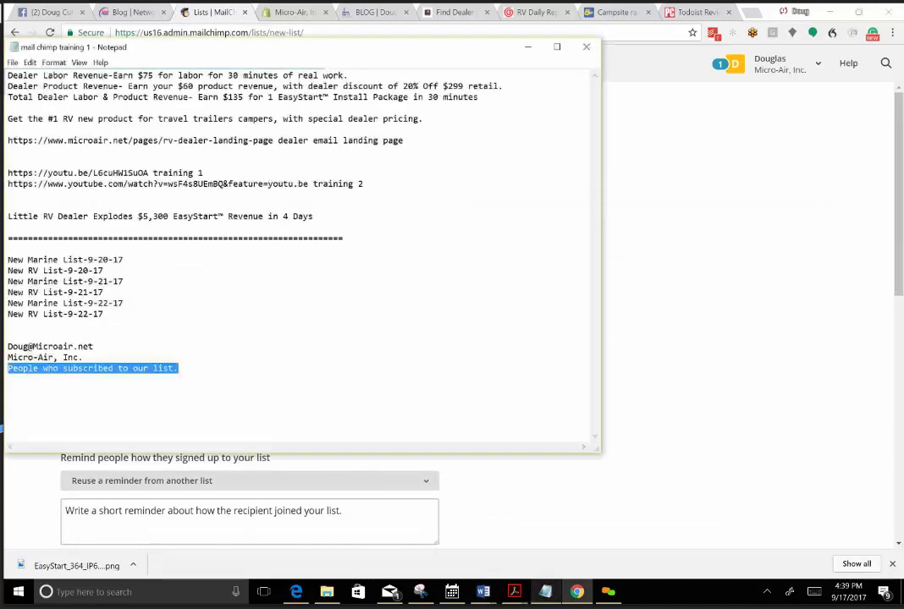
pyautogui.moveTo(123, 302); pyautogui.dragTo(7, 303)
pyautogui.rightClick(8, 303)
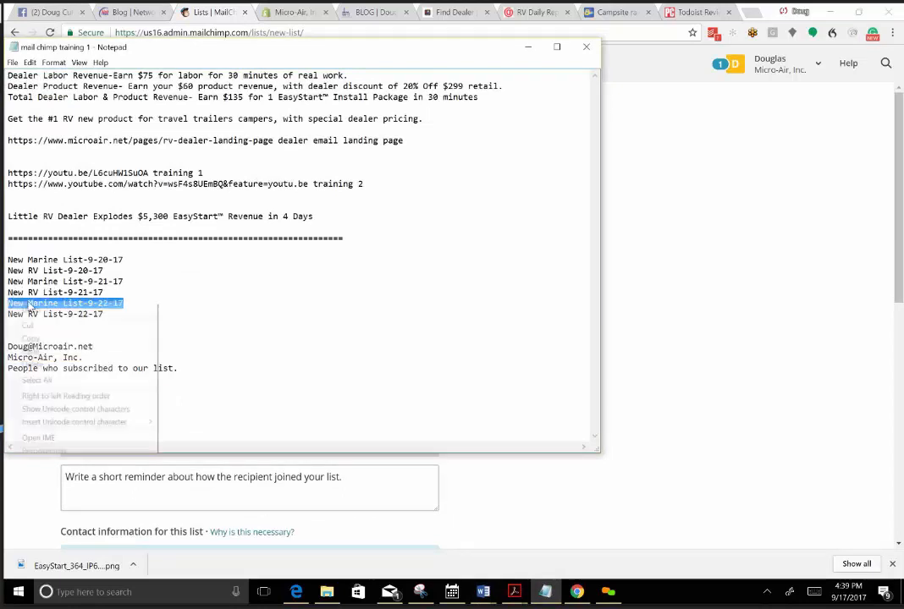
pyautogui.click(35, 341)
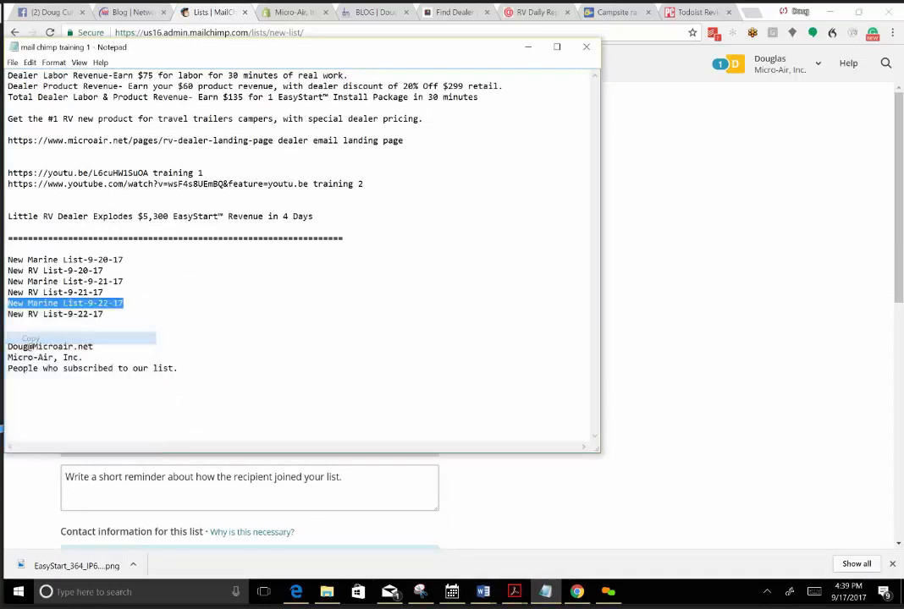
pyautogui.click(626, 290)
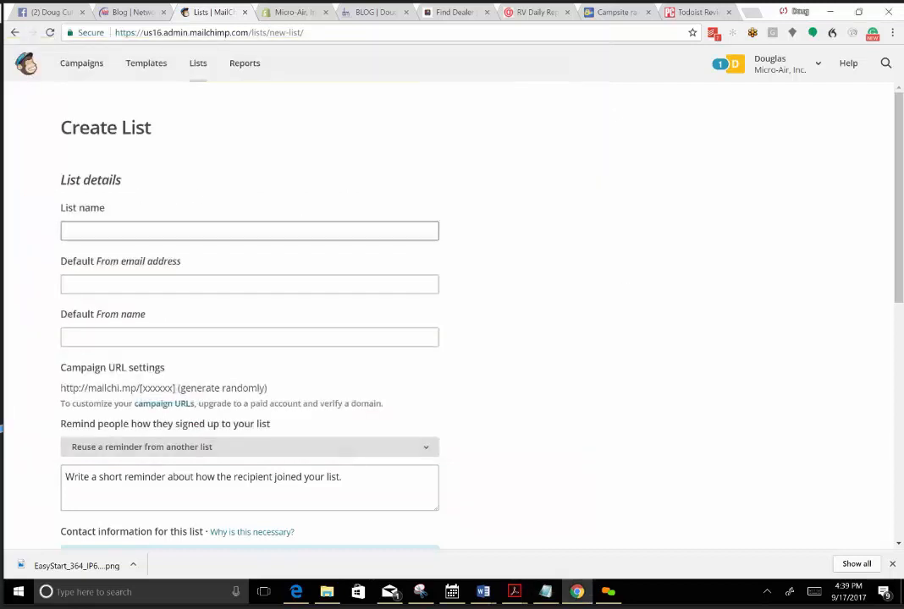
pyautogui.click(249, 231)
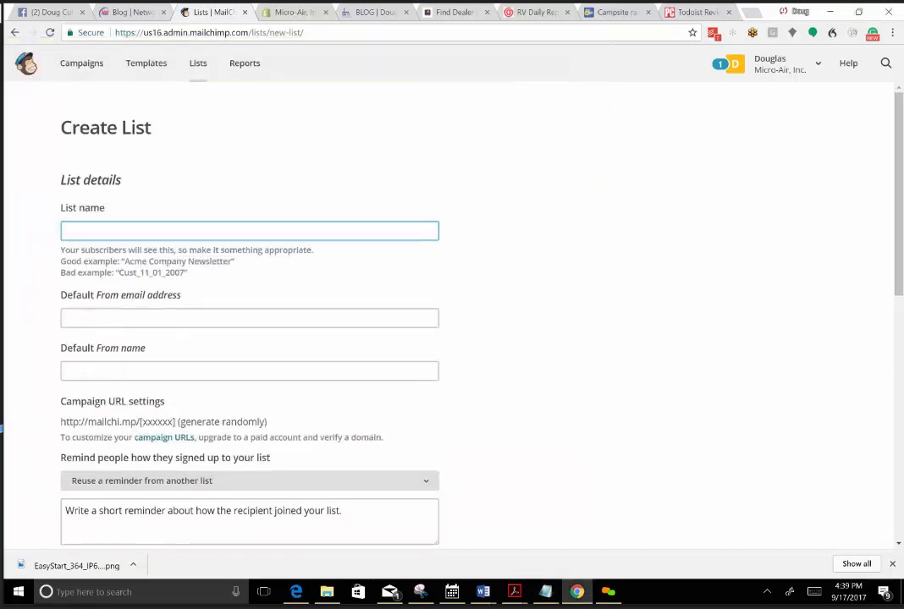
pyautogui.rightClick(84, 233)
pyautogui.click(125, 304)
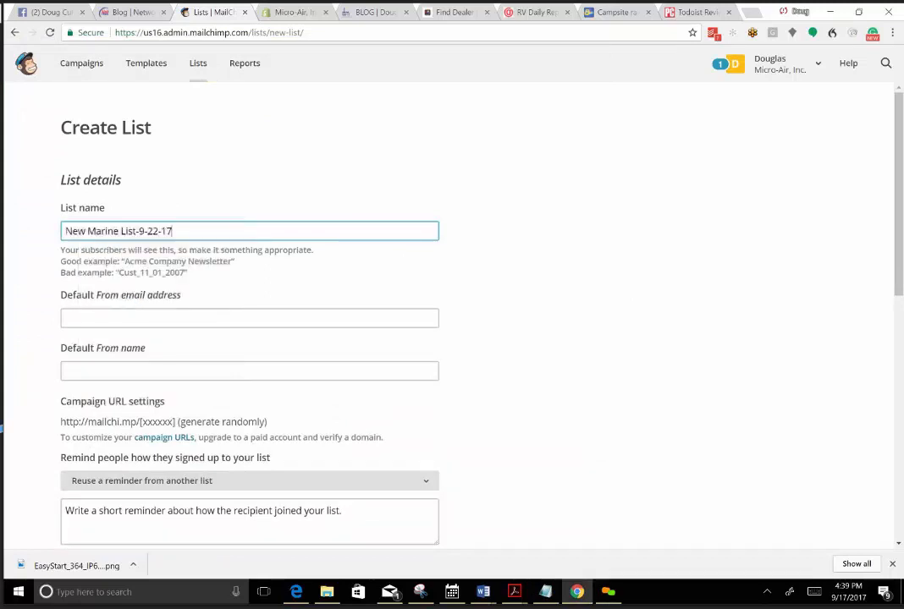
pyautogui.click(517, 298)
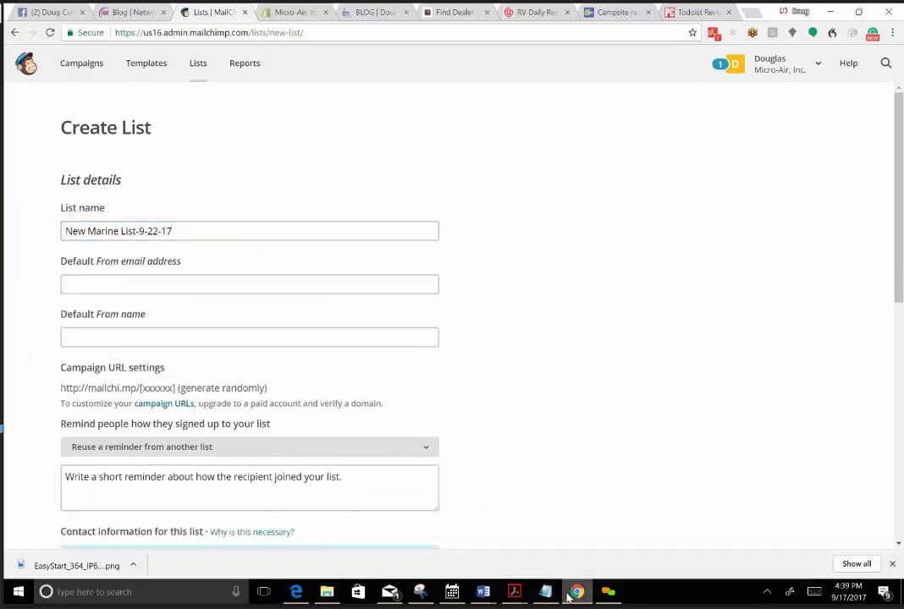
# Fill in the new list's default From email address with the sender's e-mail copied from the Notepad notes.
pyautogui.click(547, 592)
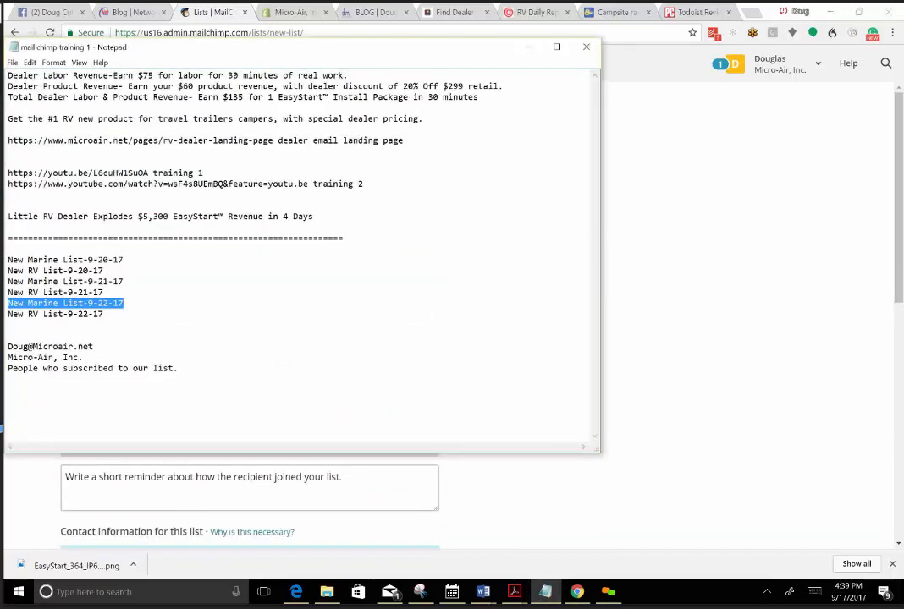
pyautogui.moveTo(94, 347); pyautogui.dragTo(13, 347)
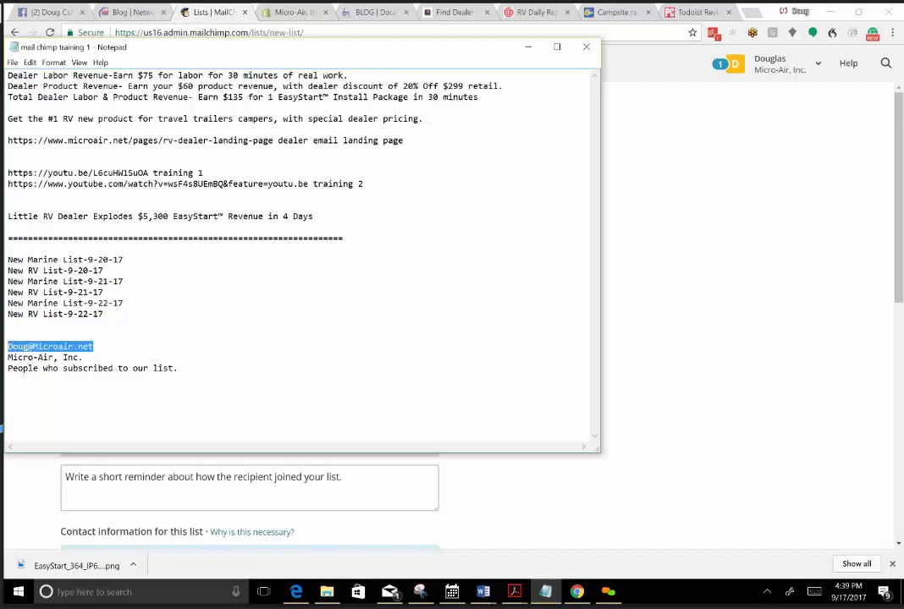
pyautogui.rightClick(7, 346)
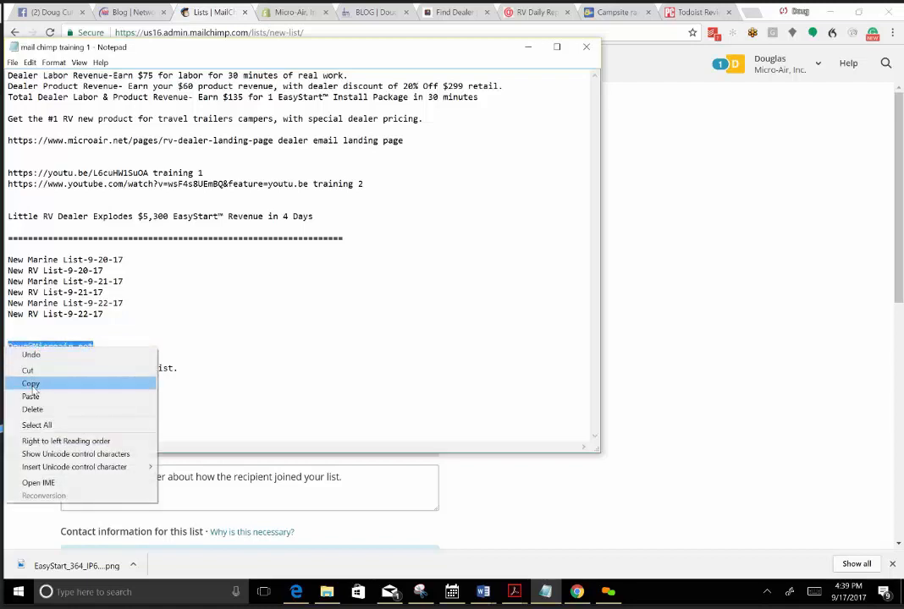
pyautogui.click(34, 383)
pyautogui.click(658, 309)
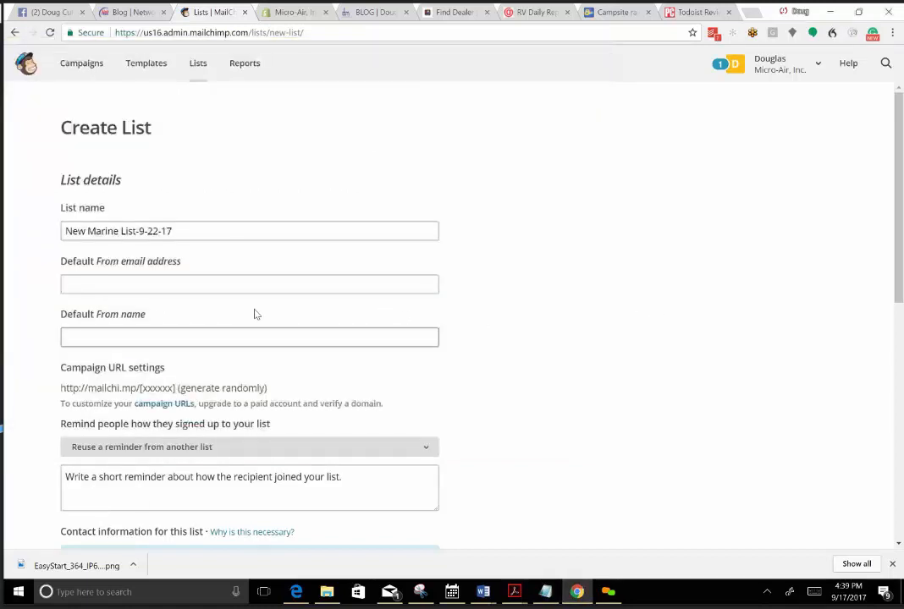
pyautogui.rightClick(124, 286)
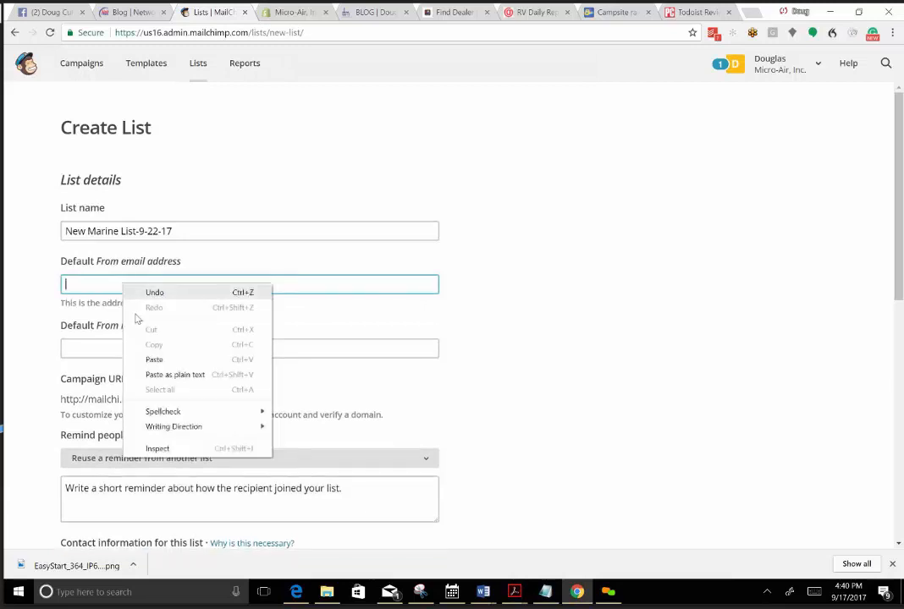
pyautogui.click(155, 360)
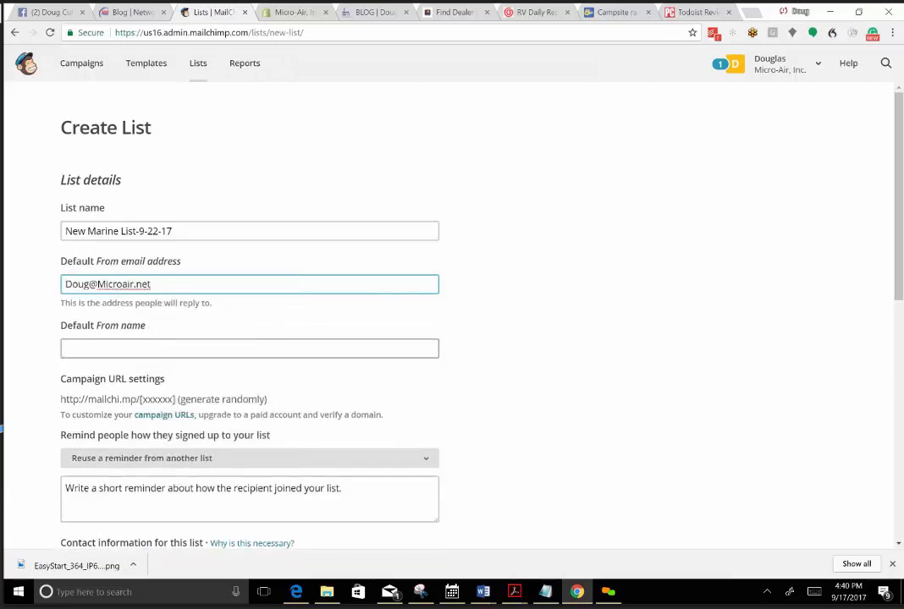
# Set the new list's default From name to Micro-Air, Inc., copying it from the Notepad notes.
pyautogui.press('Tab')
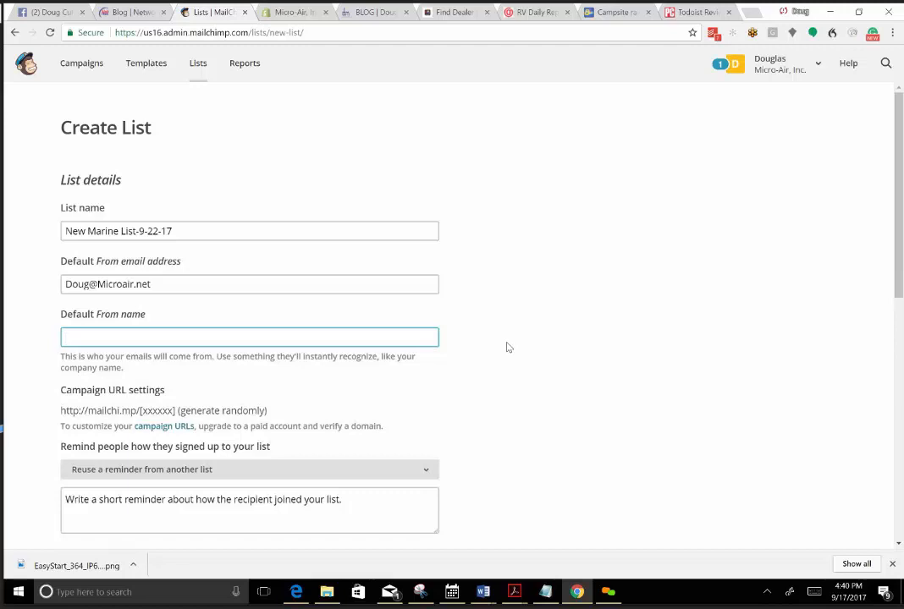
pyautogui.click(399, 371)
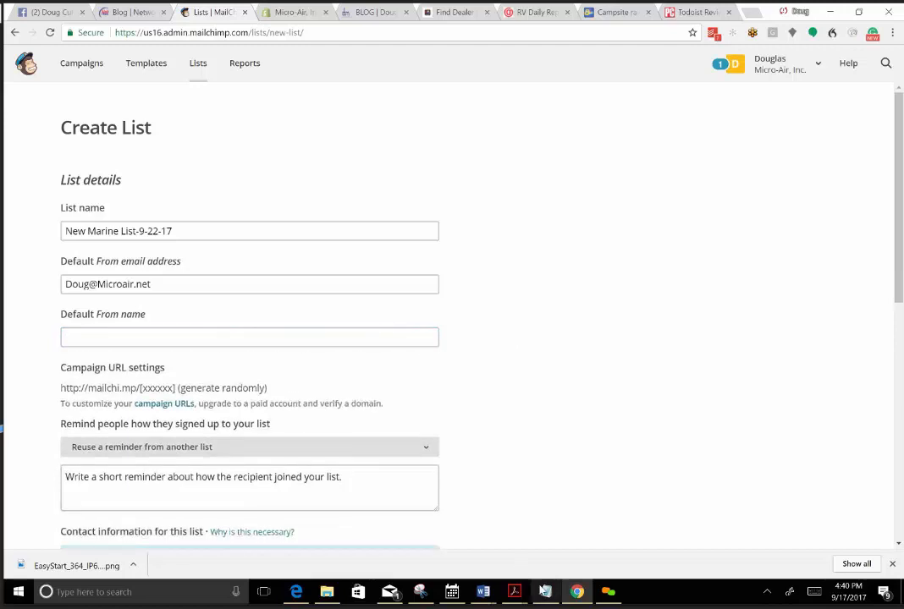
pyautogui.click(547, 591)
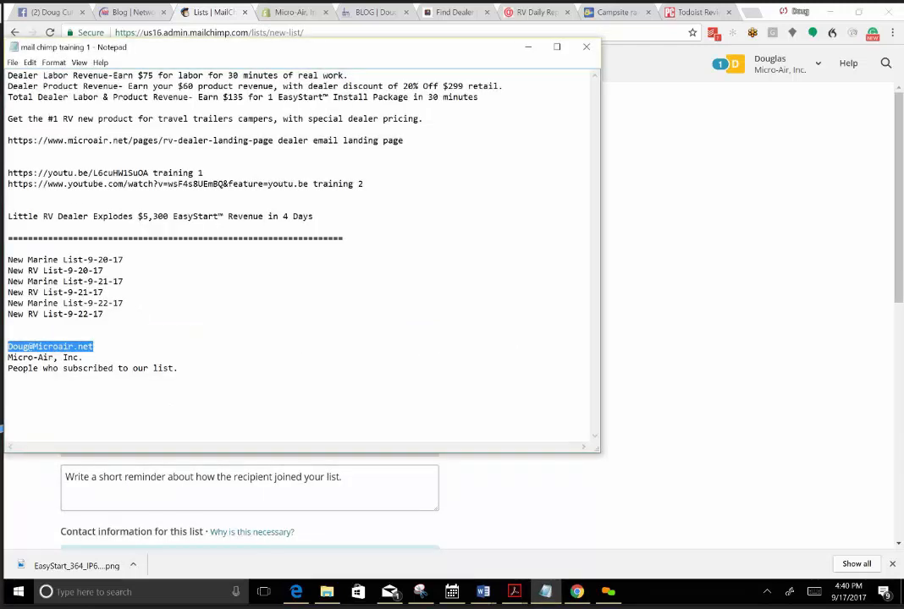
pyautogui.moveTo(83, 357); pyautogui.dragTo(12, 357)
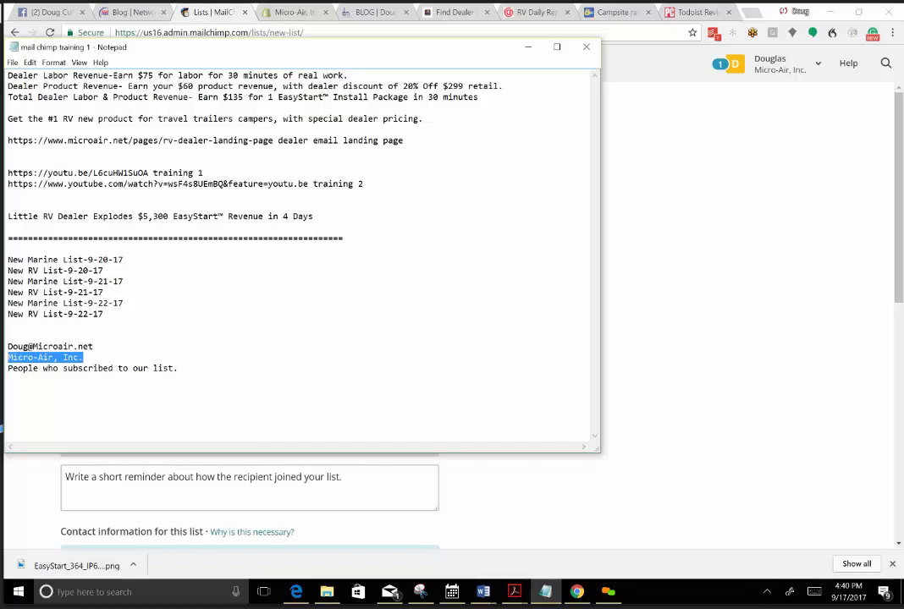
pyautogui.rightClick(8, 358)
pyautogui.click(38, 401)
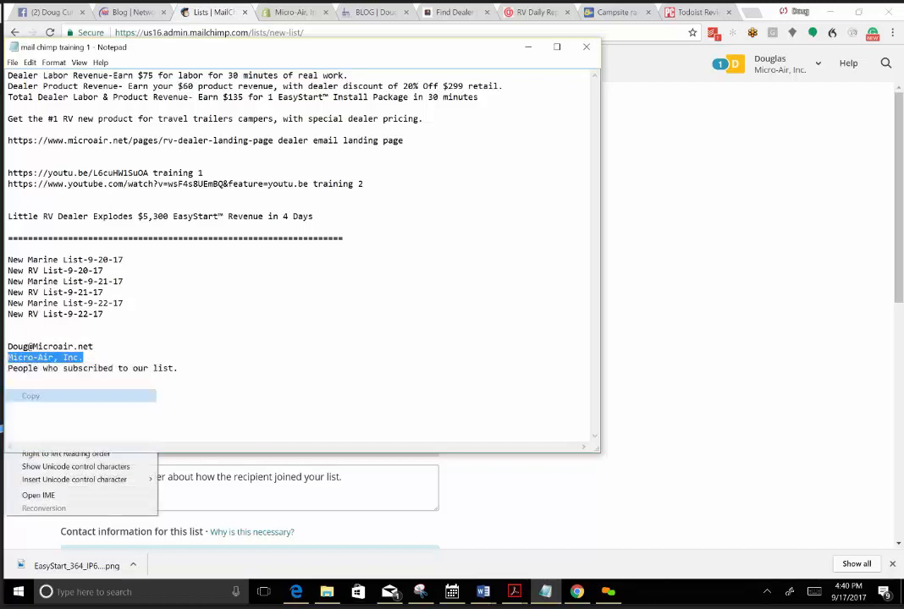
pyautogui.click(607, 373)
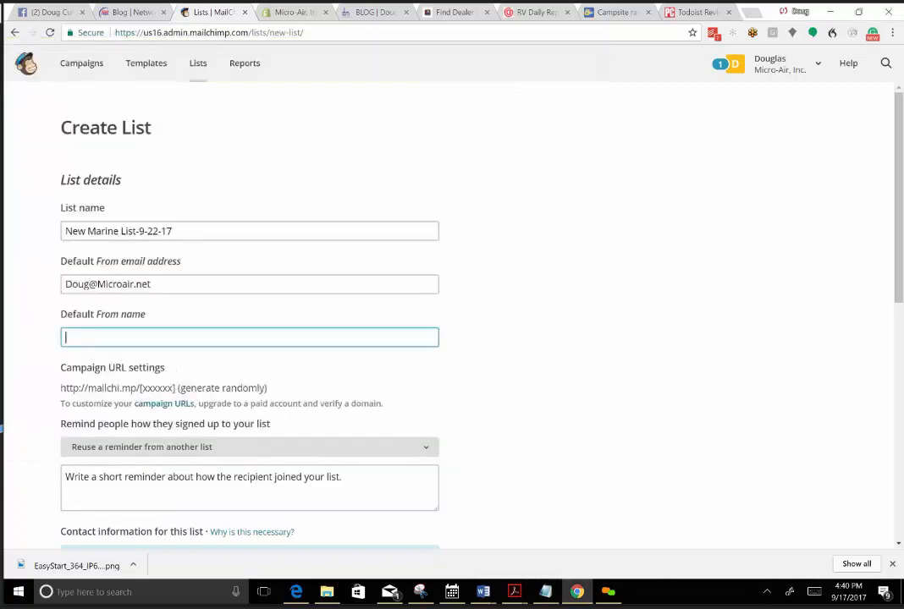
pyautogui.rightClick(122, 337)
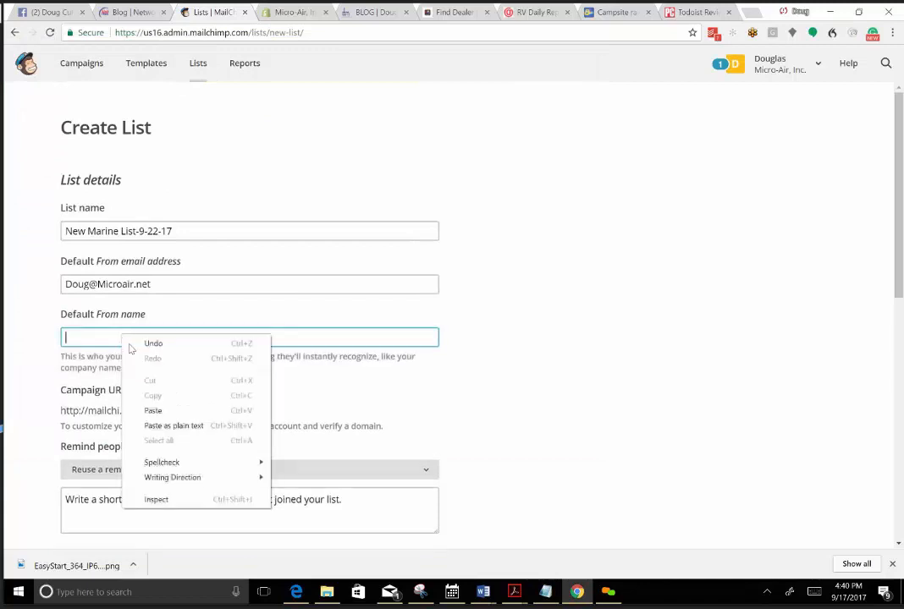
pyautogui.click(154, 411)
pyautogui.click(509, 345)
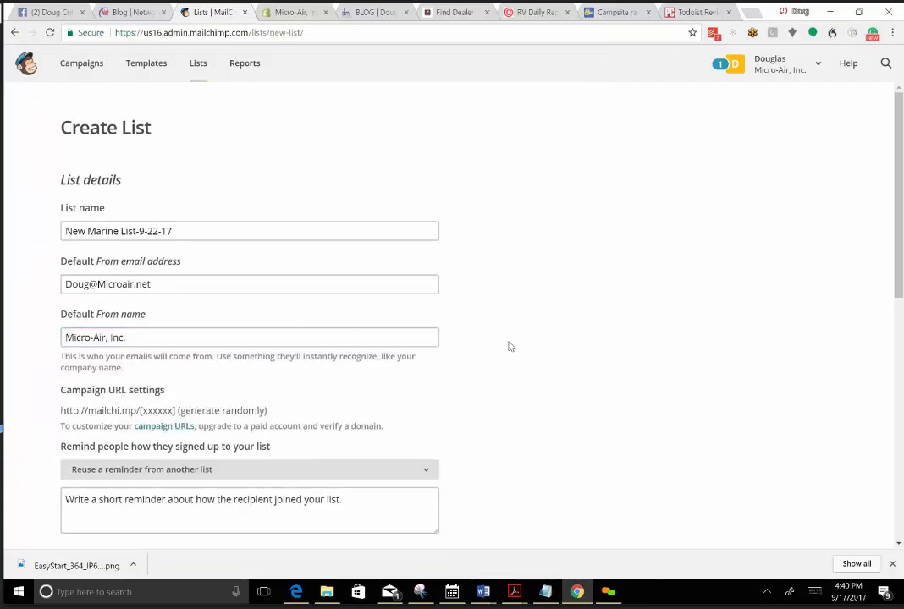
# Fill in the signup reminder with "People who subscribed to our list." copied from the Notepad notes.
pyautogui.scroll(-3, 436, 465)
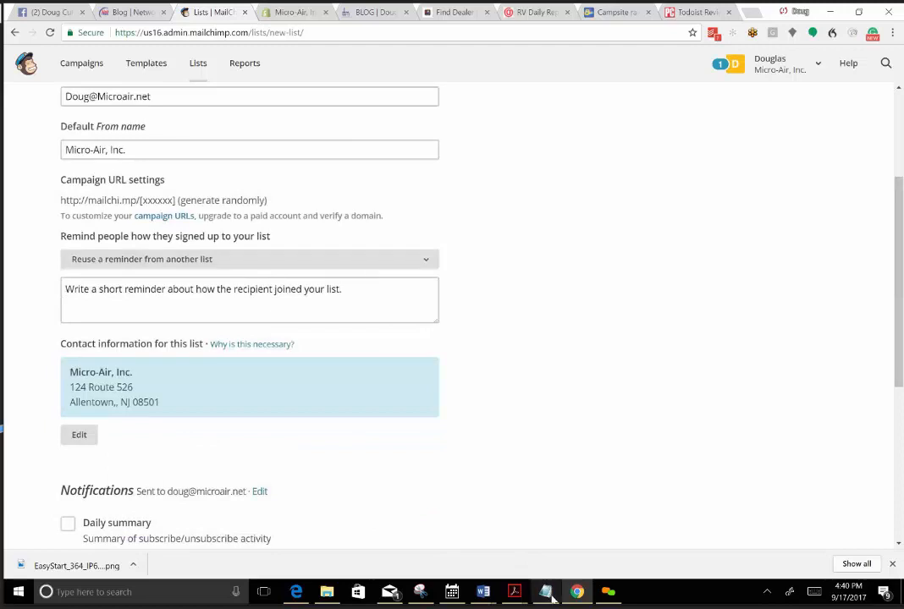
pyautogui.click(544, 592)
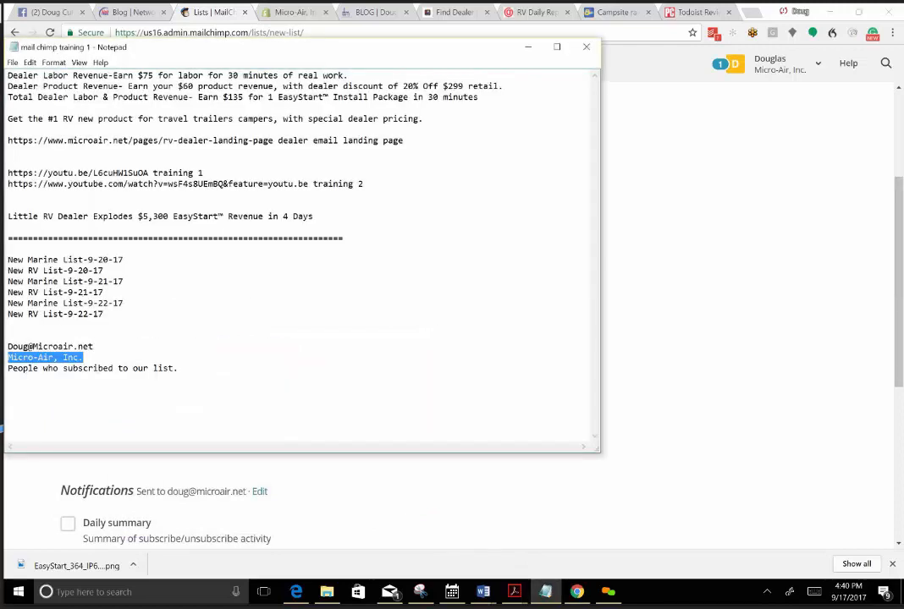
pyautogui.moveTo(177, 368); pyautogui.dragTo(8, 368)
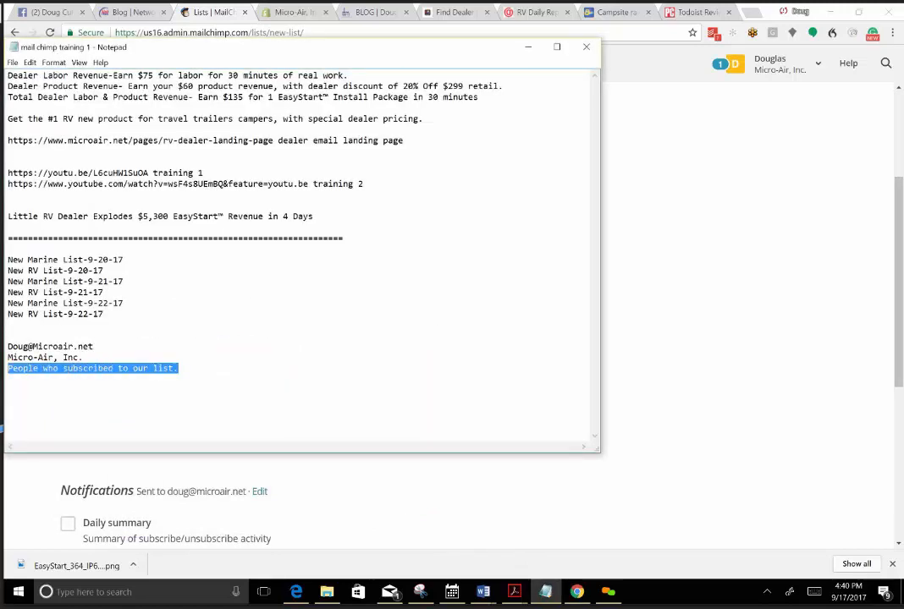
pyautogui.rightClick(75, 372)
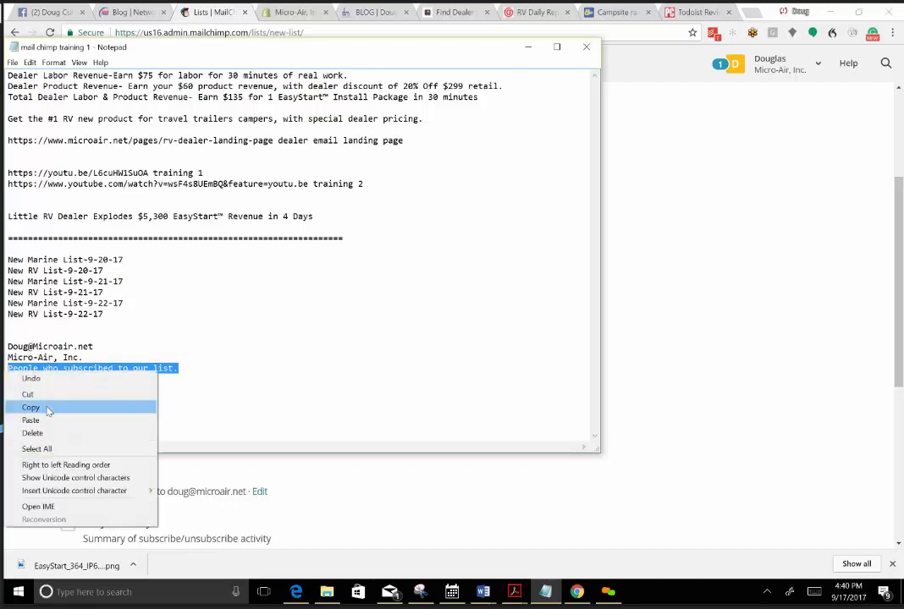
pyautogui.click(87, 407)
pyautogui.click(445, 492)
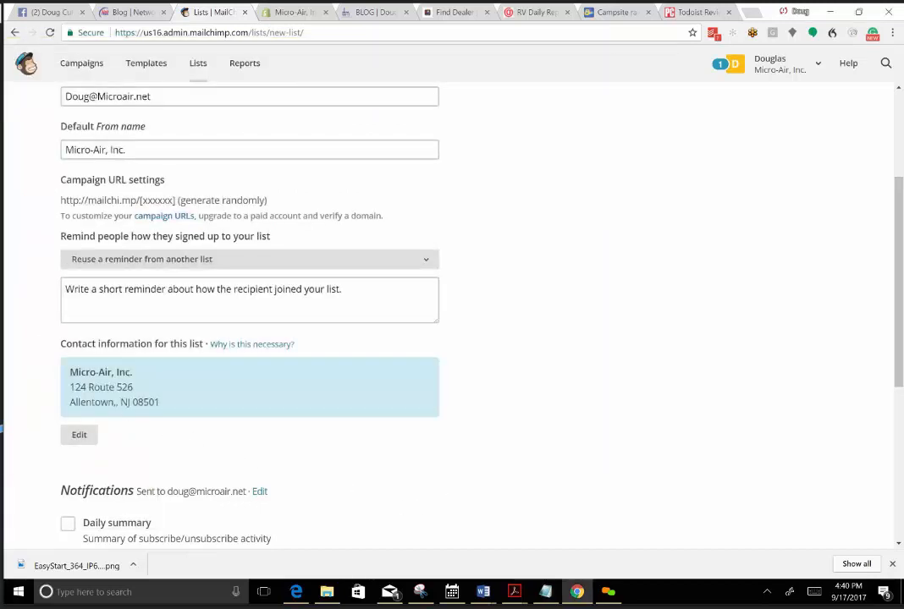
pyautogui.click(88, 296)
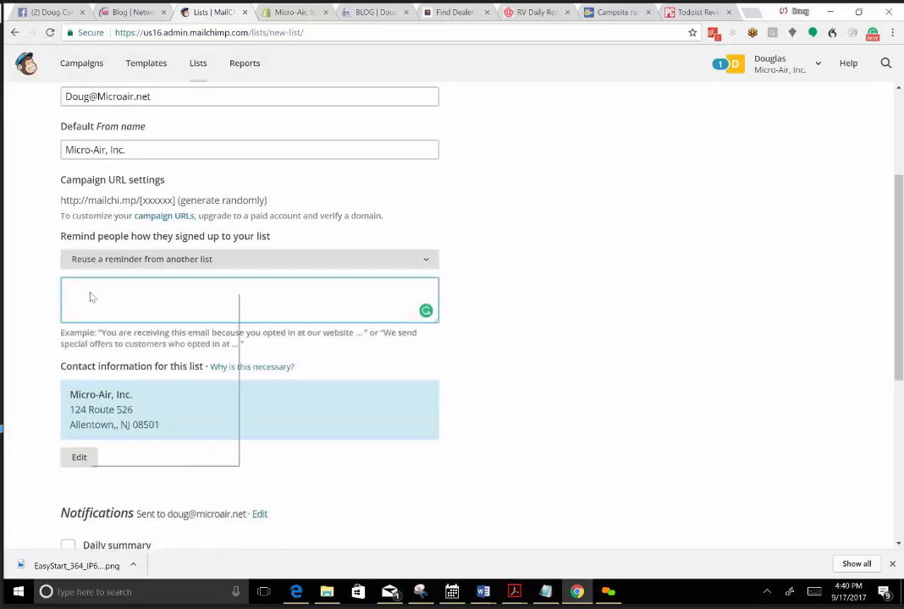
pyautogui.rightClick(90, 292)
pyautogui.click(121, 368)
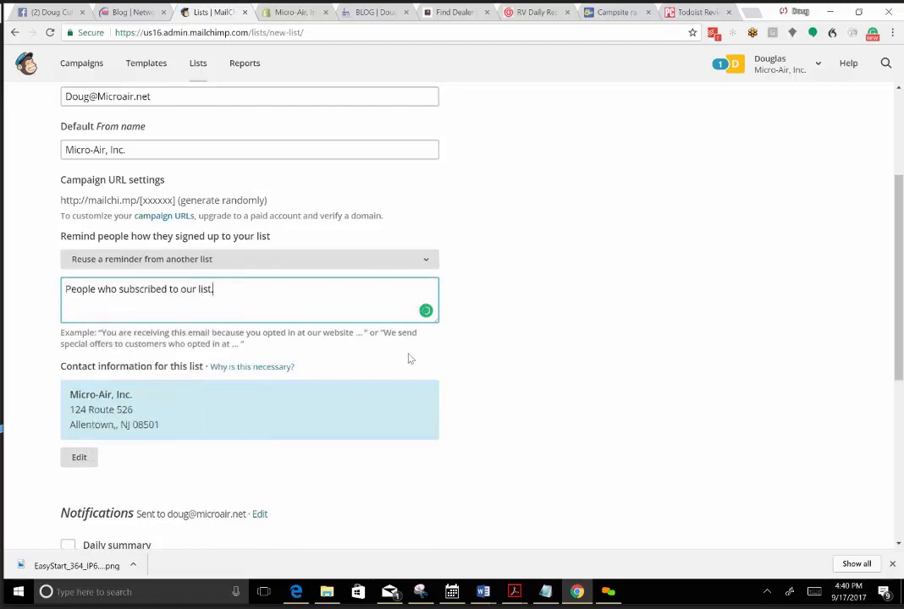
# Save New Marine List-9-22-17 with all notification options off, and start importing subscribers from a CSV or tab-delimited text file.
pyautogui.scroll(-2, 533, 343)
pyautogui.scroll(-2, 81, 437)
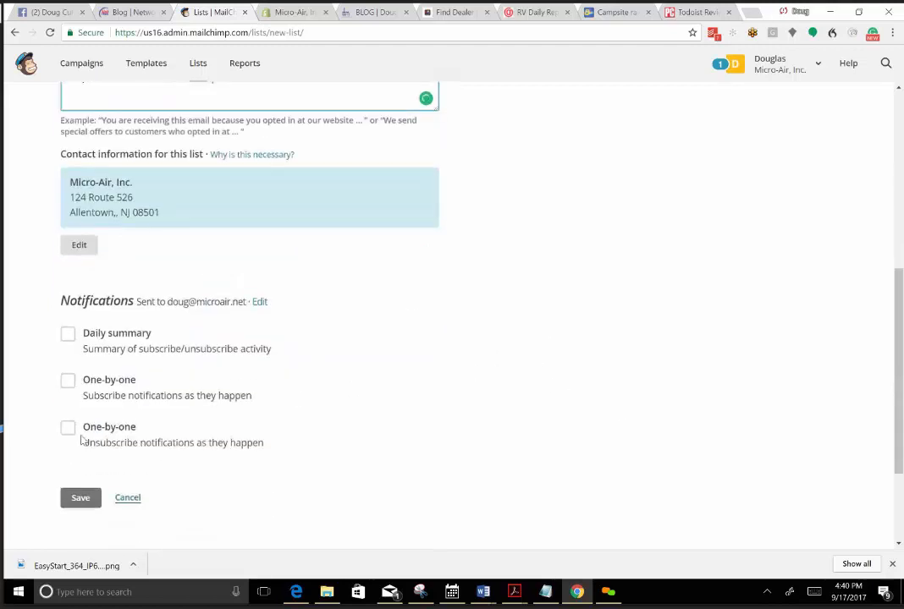
pyautogui.click(82, 398)
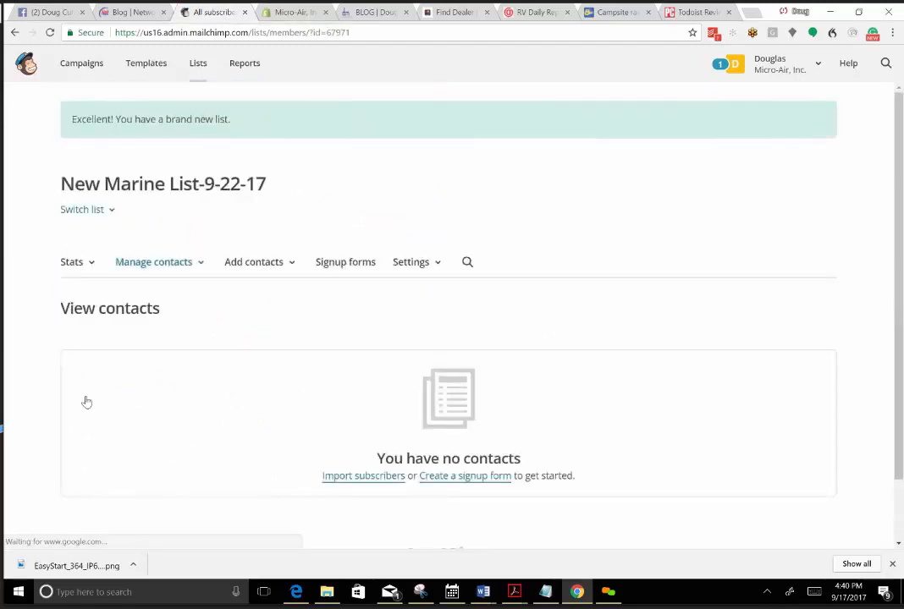
pyautogui.click(366, 478)
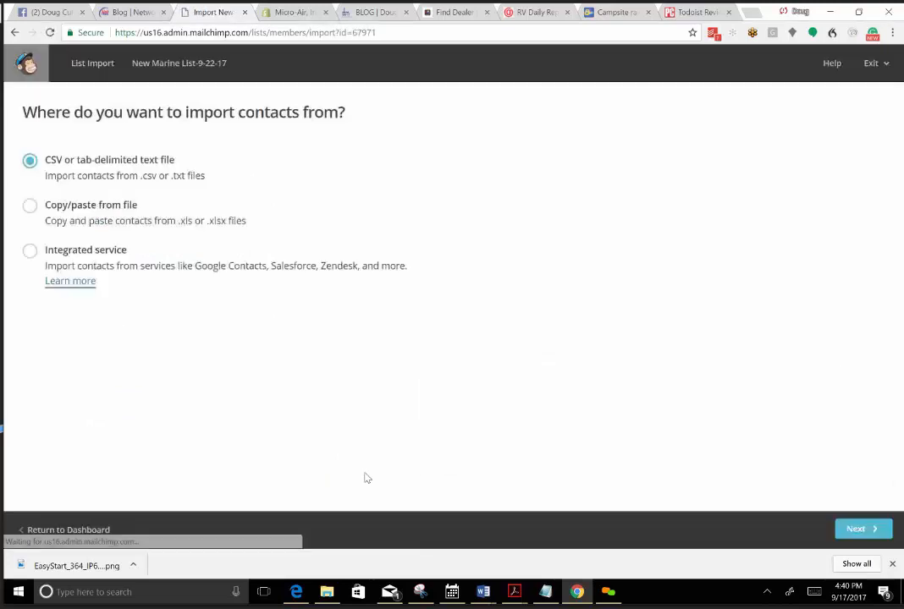
pyautogui.click(840, 529)
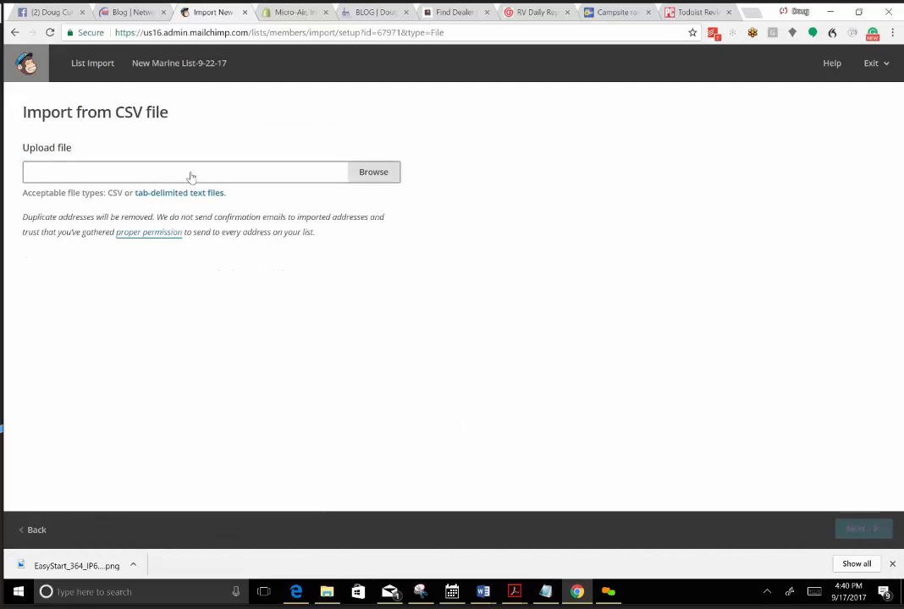
# Try to upload New Marine List-9-22-17.csv for the contact import, and return from column matching to the file upload page.
pyautogui.click(371, 175)
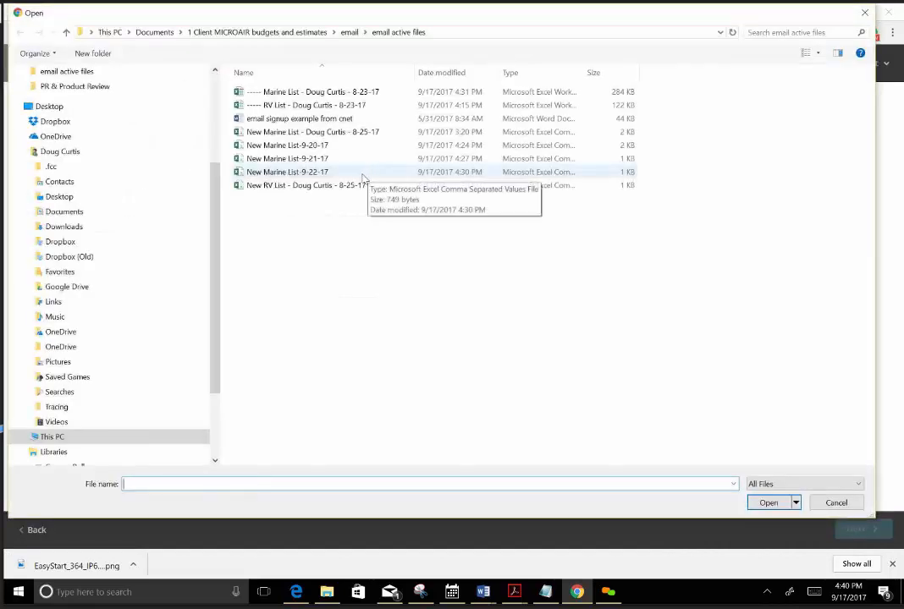
pyautogui.click(313, 174)
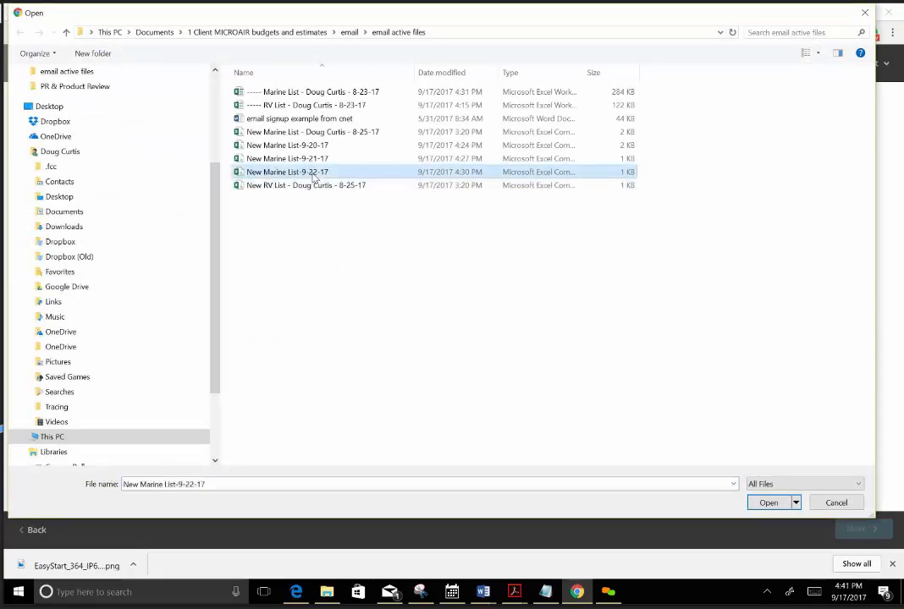
pyautogui.click(767, 504)
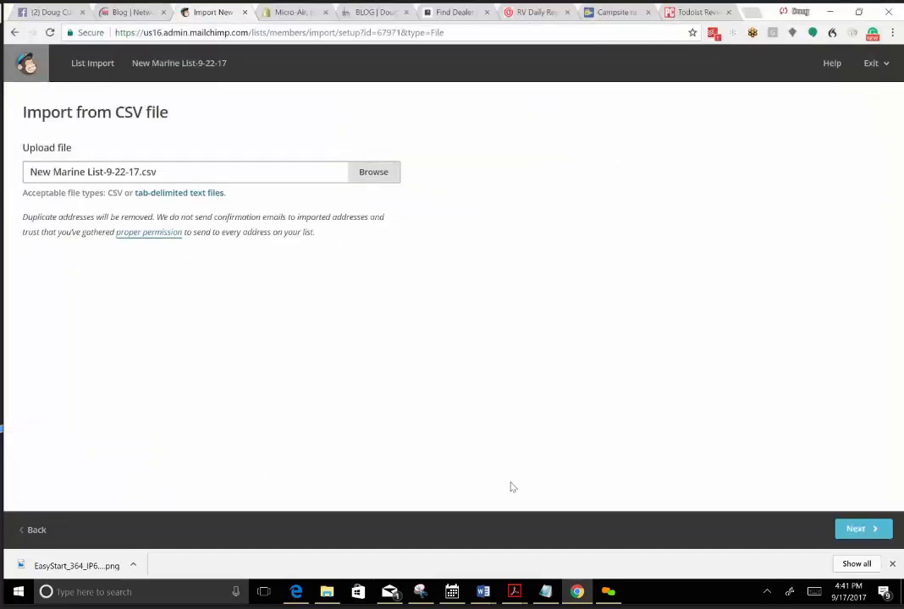
pyautogui.click(843, 533)
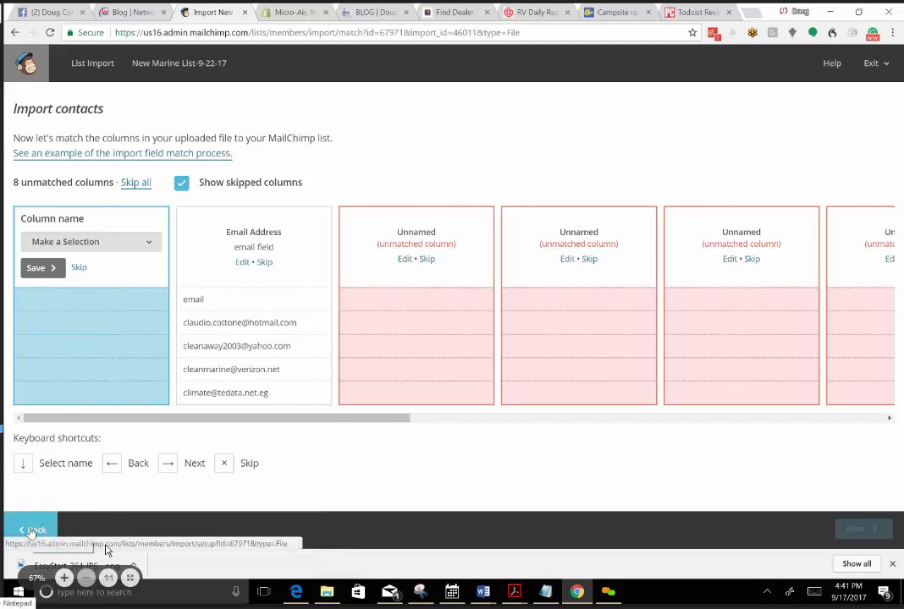
pyautogui.click(33, 529)
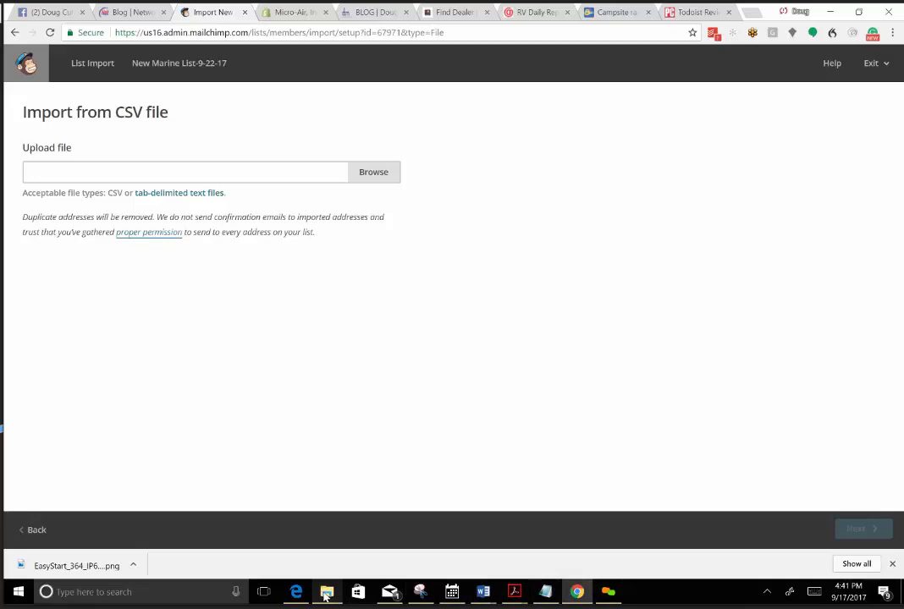
# Switch to File Explorer, open the New Marine List-9-22-17 CSV file in Excel and maximize its window.
pyautogui.moveTo(326, 596)
pyautogui.click(281, 500)
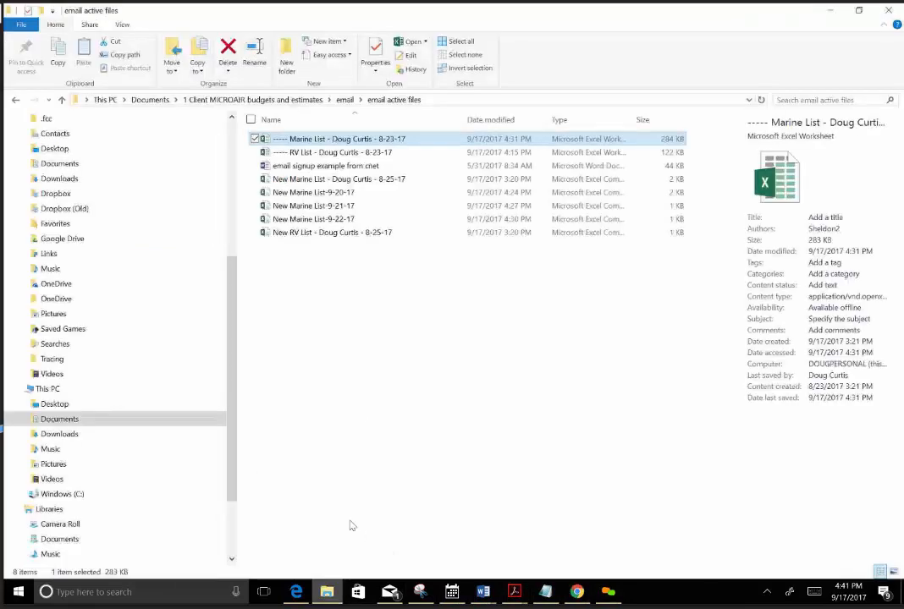
pyautogui.click(315, 220)
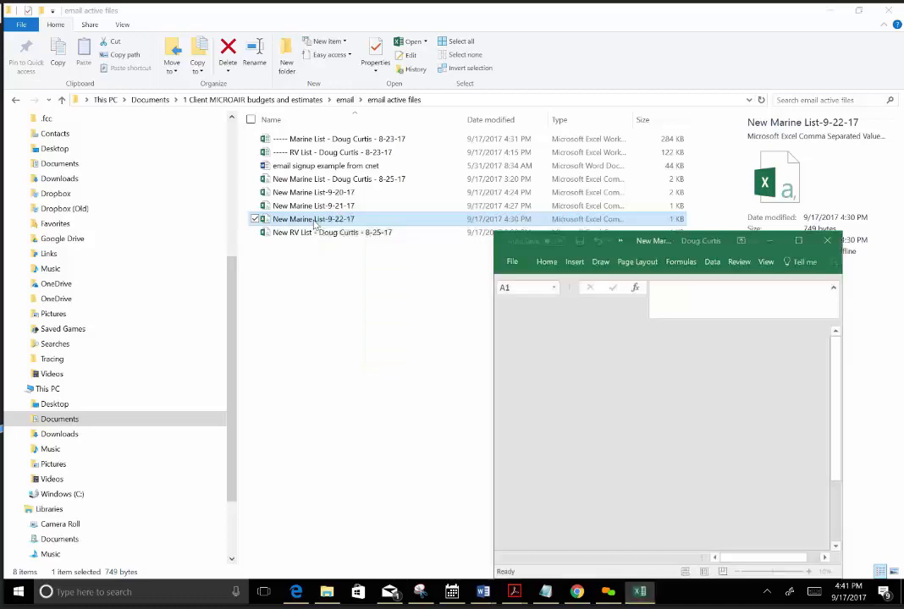
pyautogui.click(789, 244)
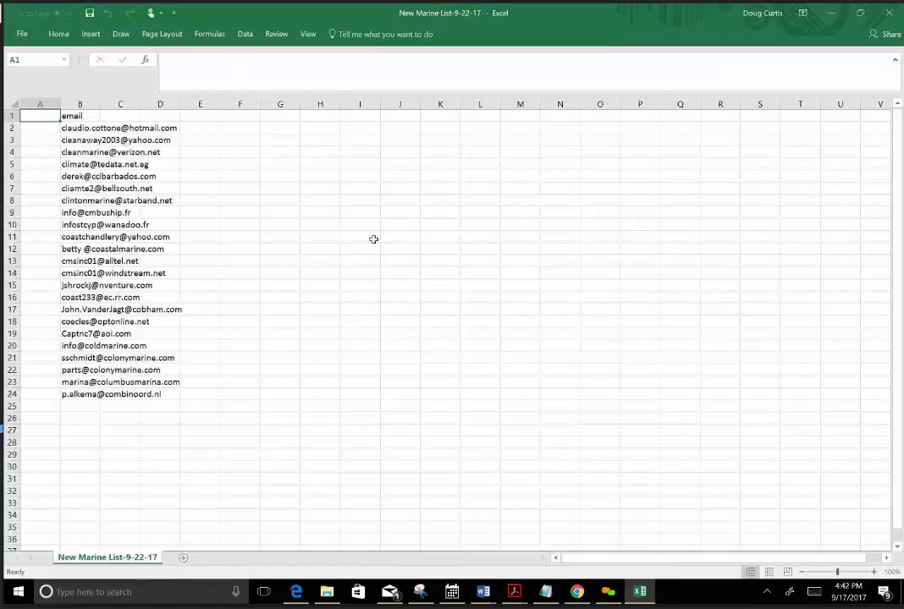
# Delete the empty column A so the email addresses move into the first column.
pyautogui.click(32, 105)
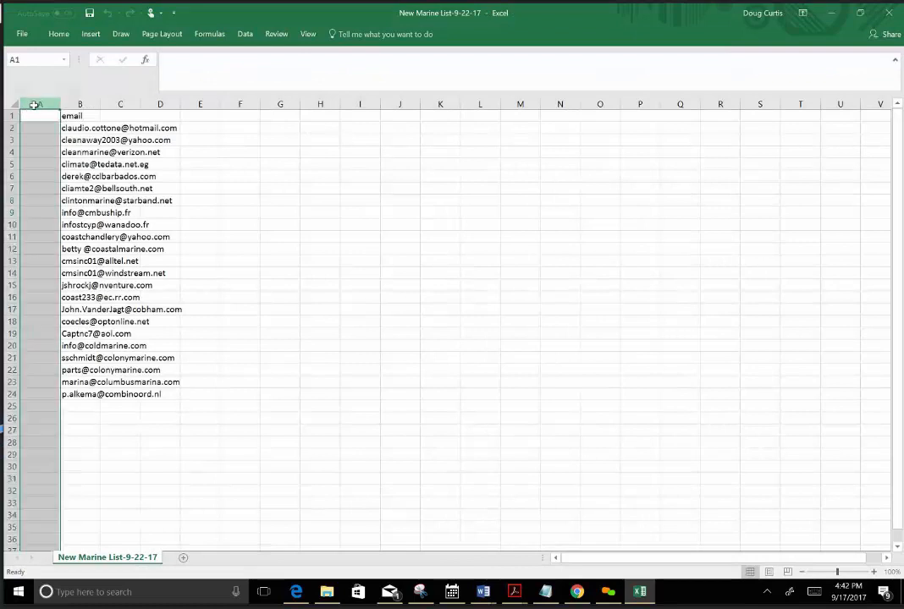
pyautogui.rightClick(34, 106)
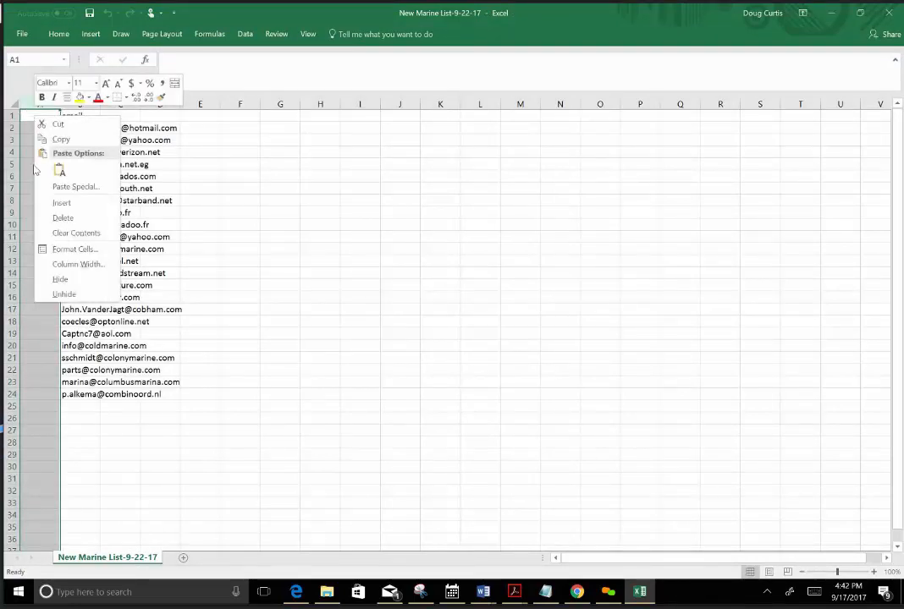
pyautogui.click(63, 219)
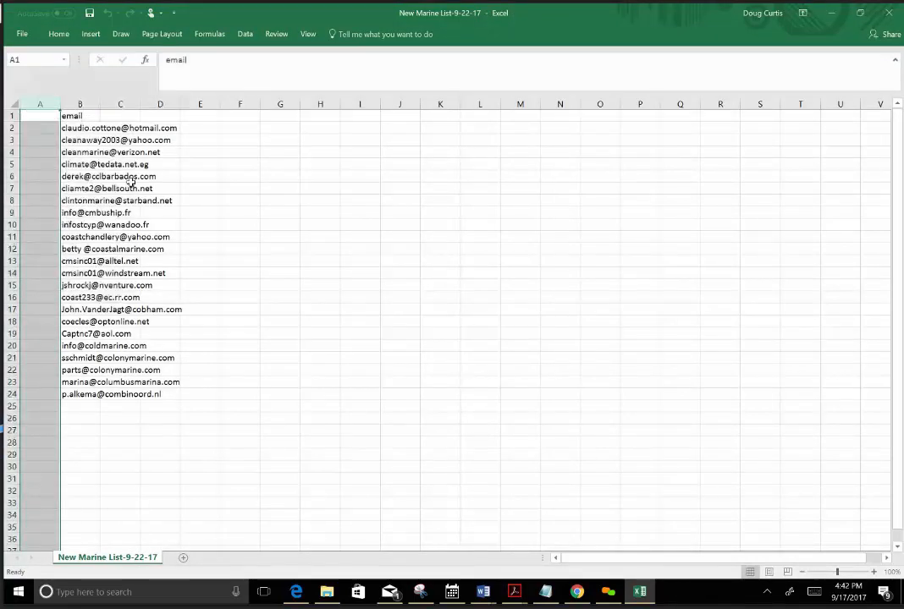
pyautogui.click(175, 127)
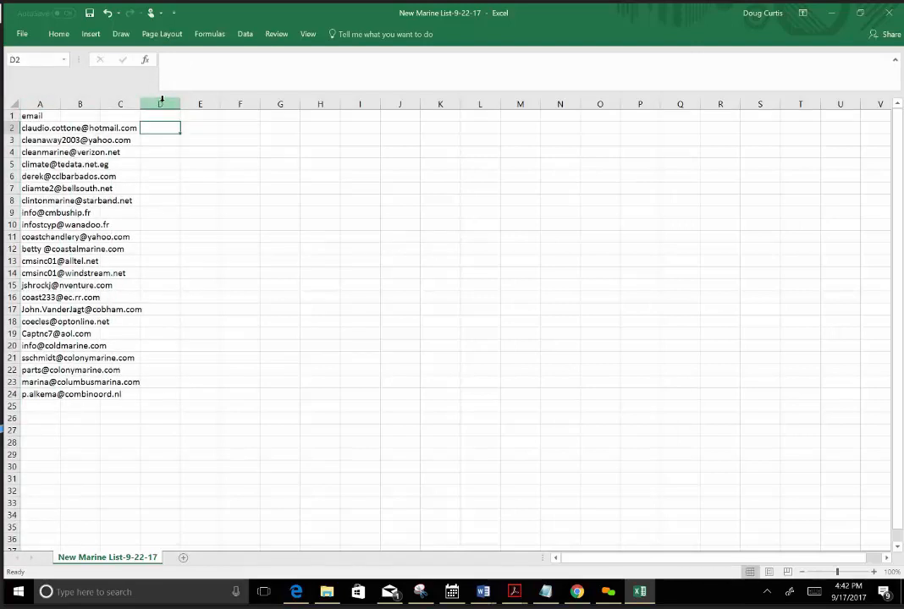
# Delete the empty columns B through K beside the email column.
pyautogui.click(162, 104)
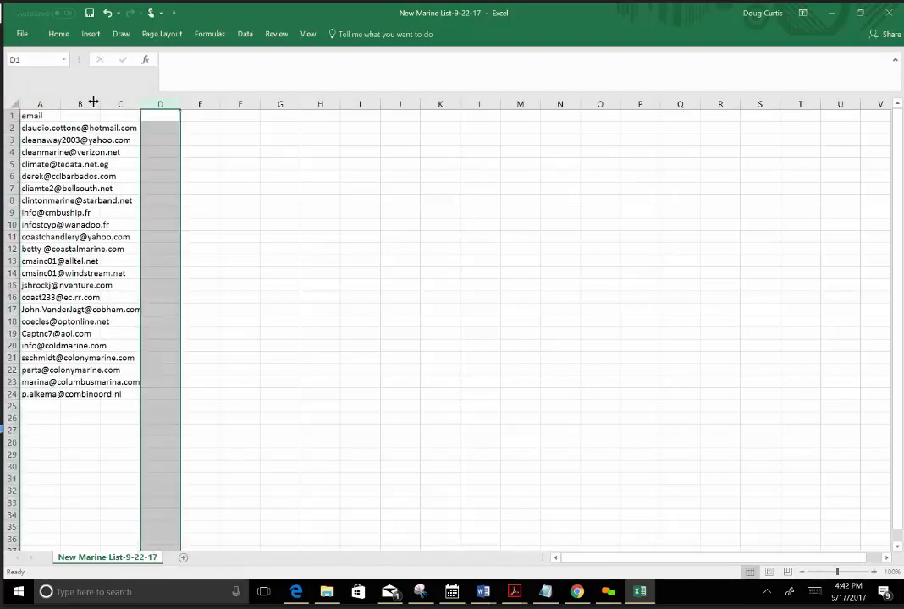
pyautogui.moveTo(85, 101); pyautogui.dragTo(451, 118)
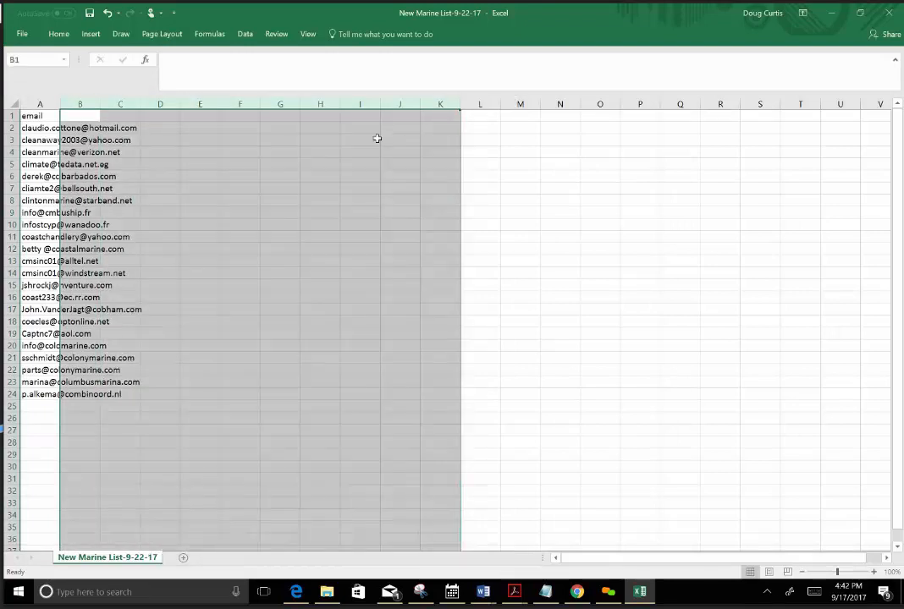
pyautogui.rightClick(377, 138)
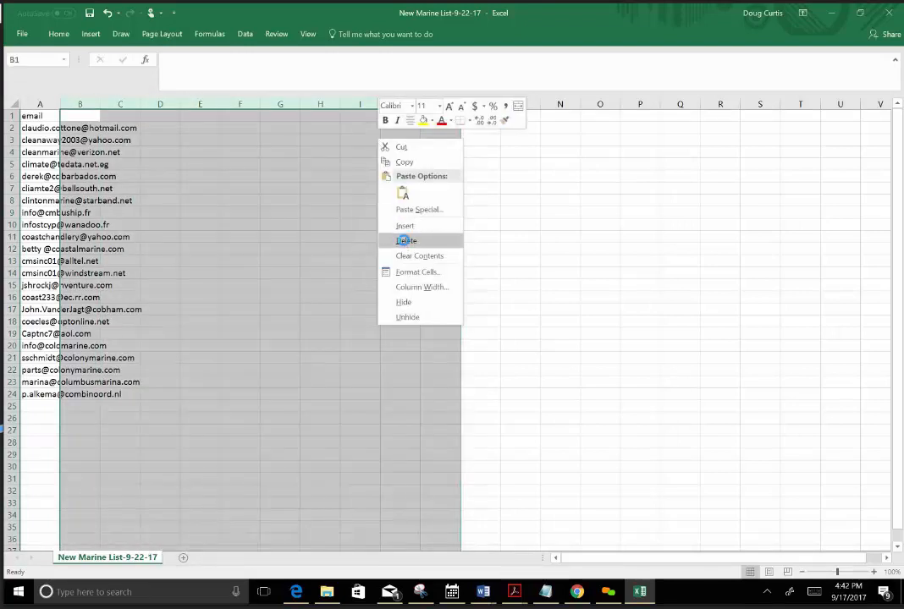
pyautogui.click(405, 241)
pyautogui.click(342, 234)
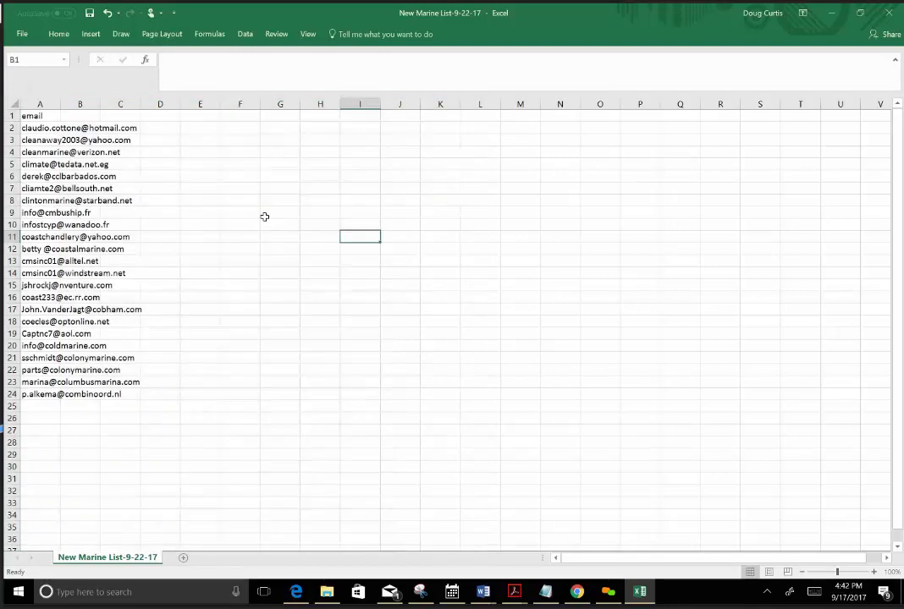
# Save the cleaned New Marine List-9-22-17 CSV, close Excel and return to the Mailchimp file upload page in Chrome.
pyautogui.click(86, 14)
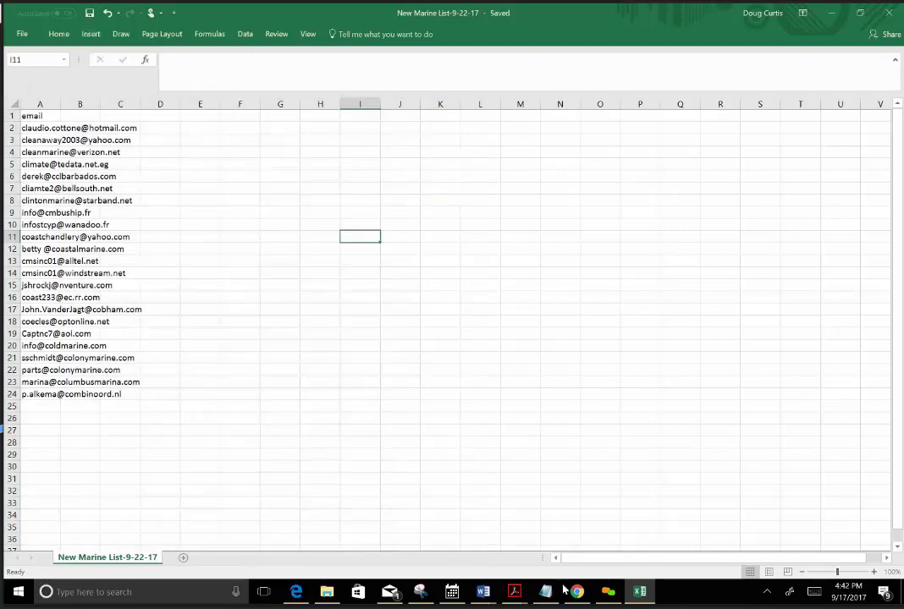
pyautogui.moveTo(577, 594)
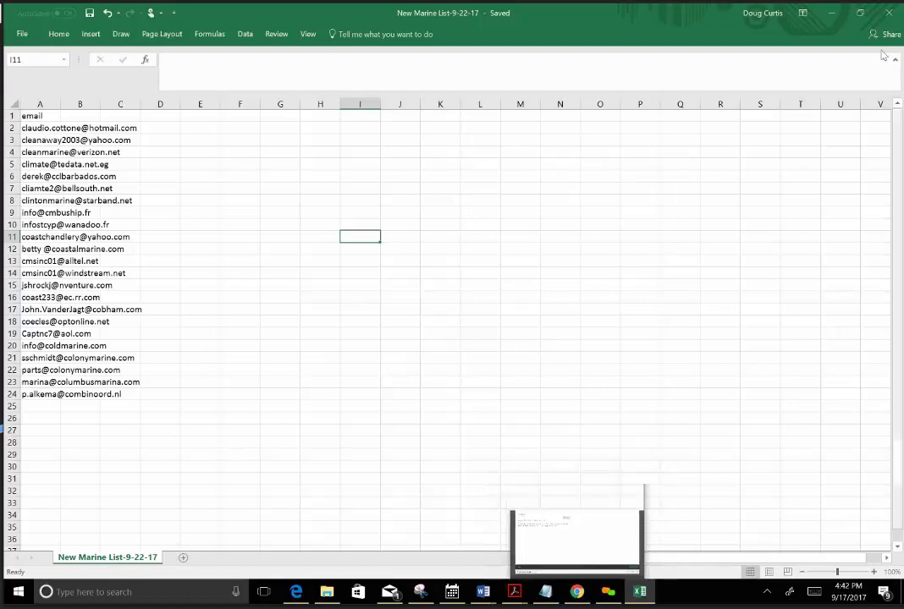
pyautogui.click(889, 13)
pyautogui.click(889, 12)
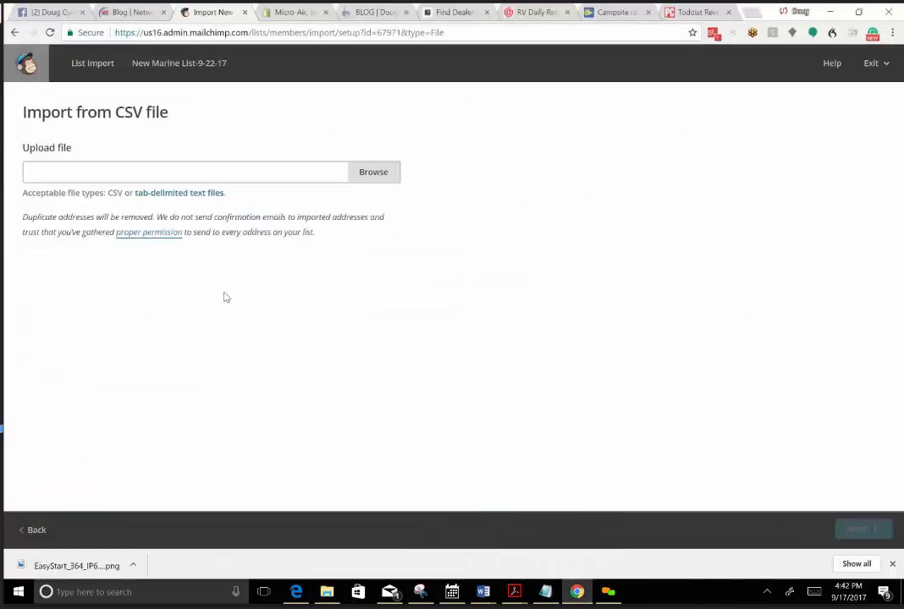
# Upload the New Marine List-9-22-17 CSV from the email active files folder and continue to the import review.
pyautogui.click(365, 172)
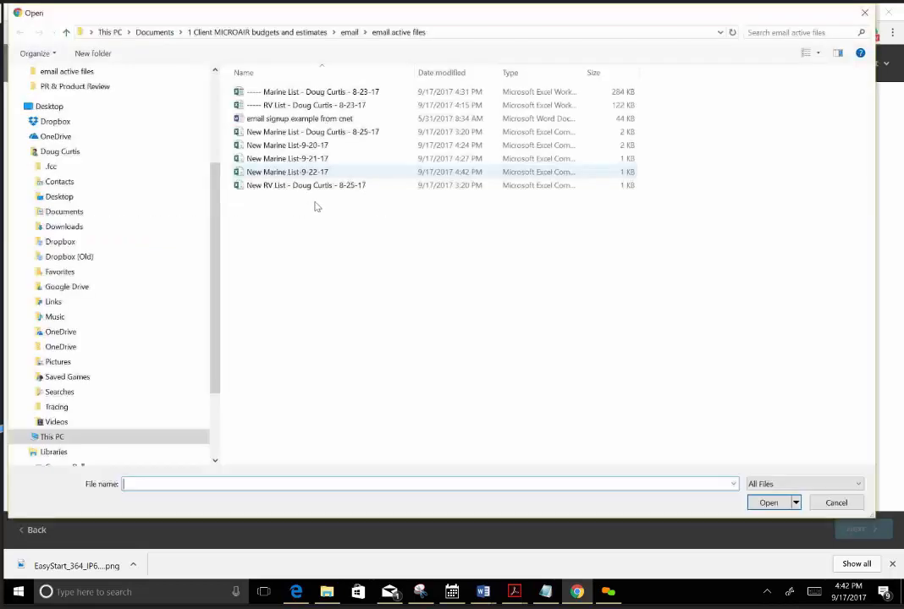
pyautogui.click(292, 172)
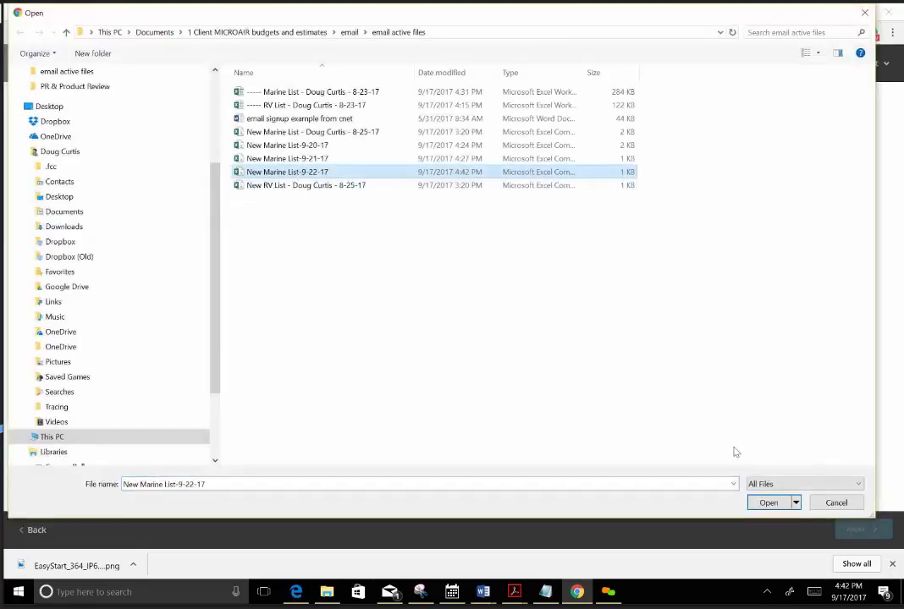
pyautogui.click(768, 502)
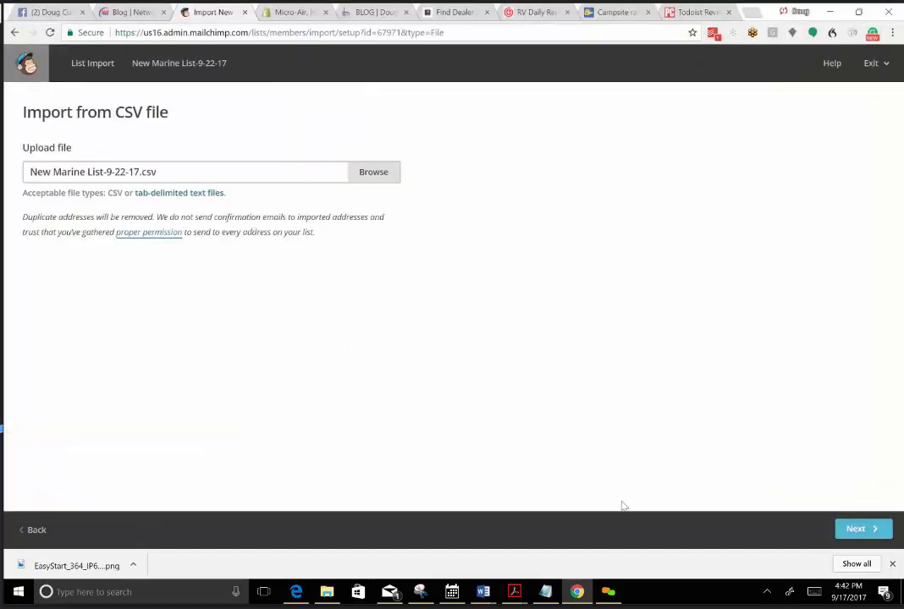
pyautogui.click(844, 533)
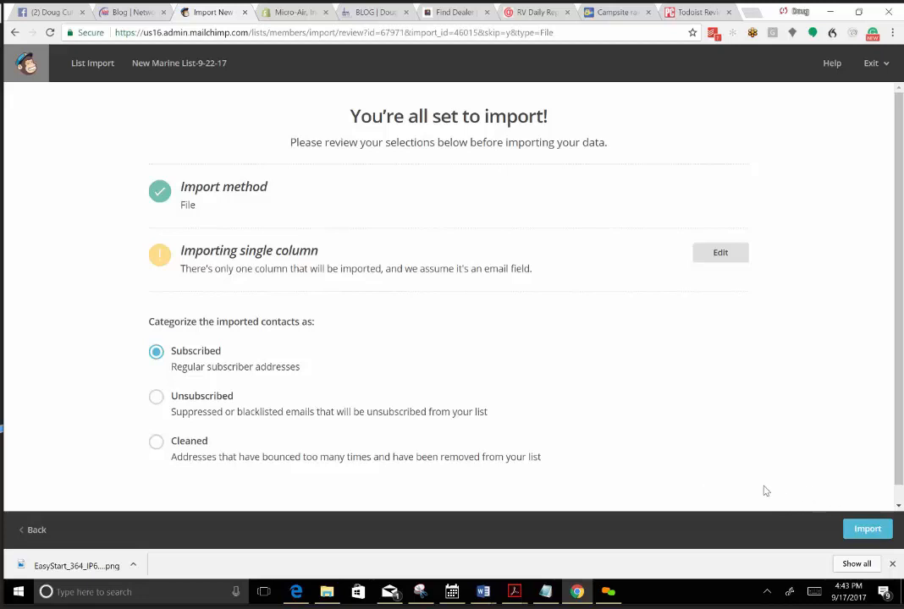
# Import the contacts as Subscribed into New Marine List-9-22-17 and look over the list's contact table.
pyautogui.click(867, 531)
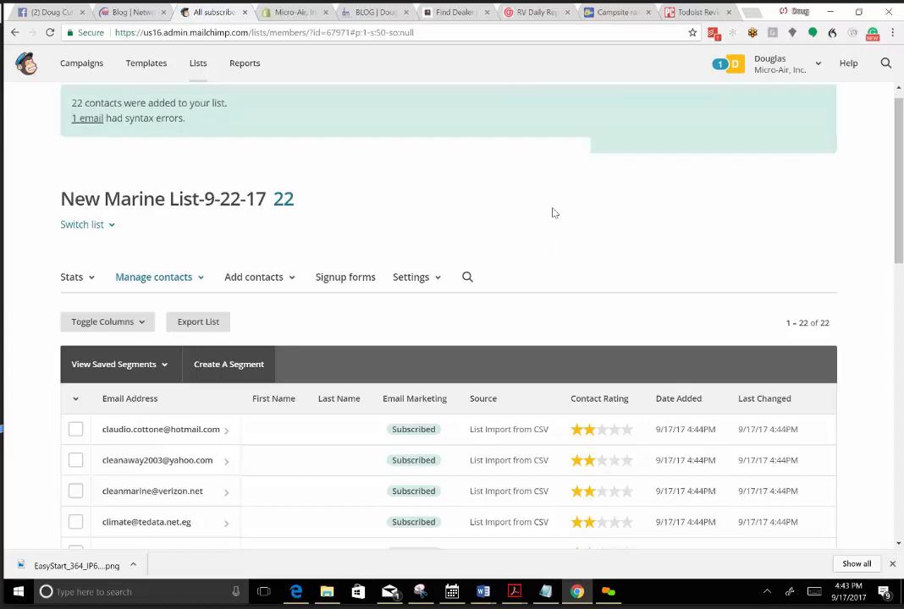
pyautogui.scroll(-3, 552, 211)
pyautogui.scroll(-3, 459, 298)
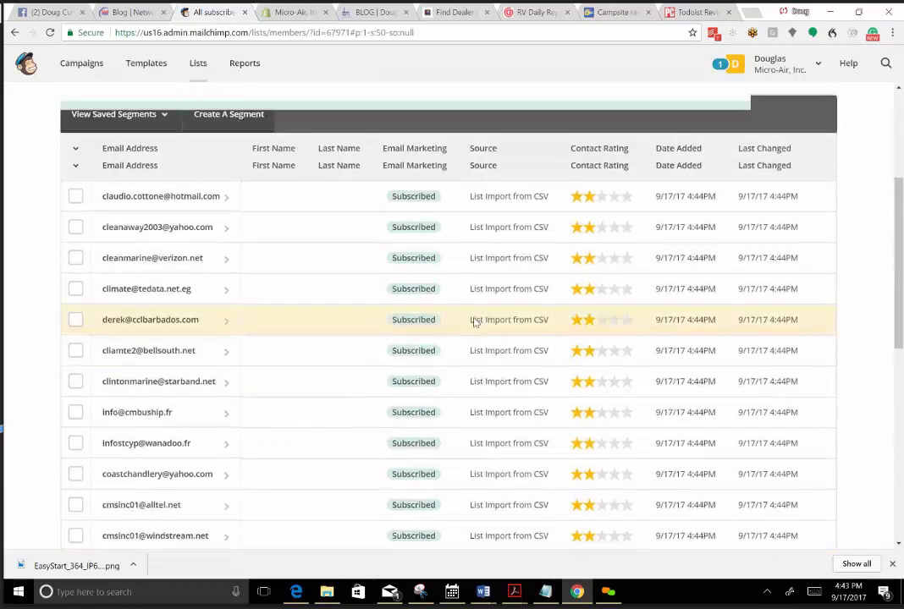
pyautogui.scroll(3, 474, 322)
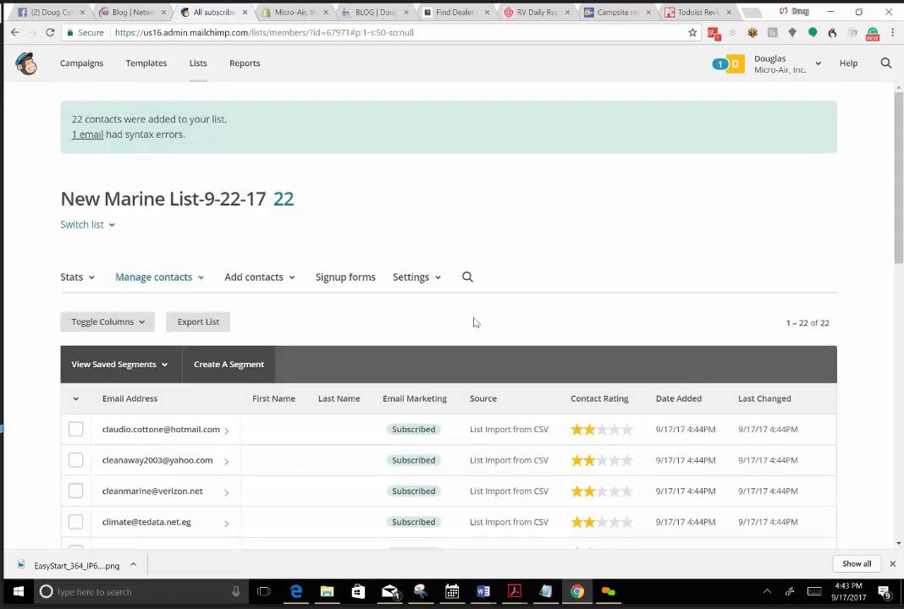